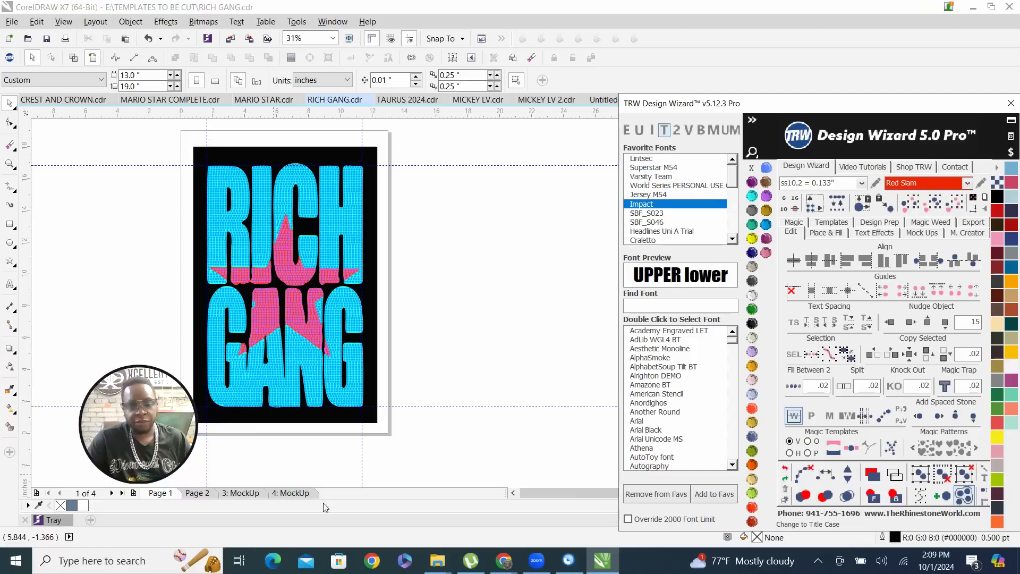
Switch to the IMAGES folder in File Explorer and search it for RICH GANG.
left_click(435, 567)
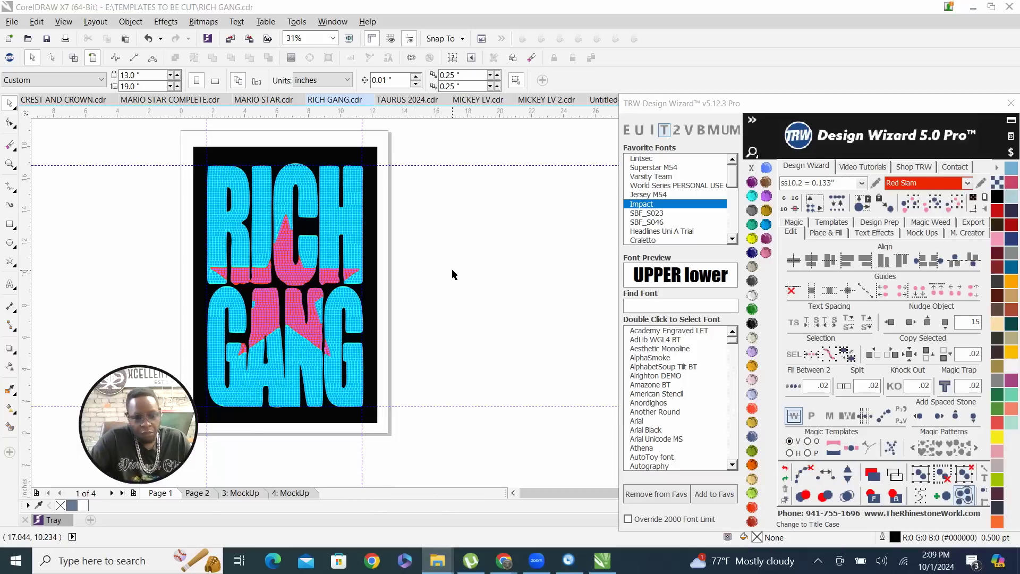
mouse_move(437, 561)
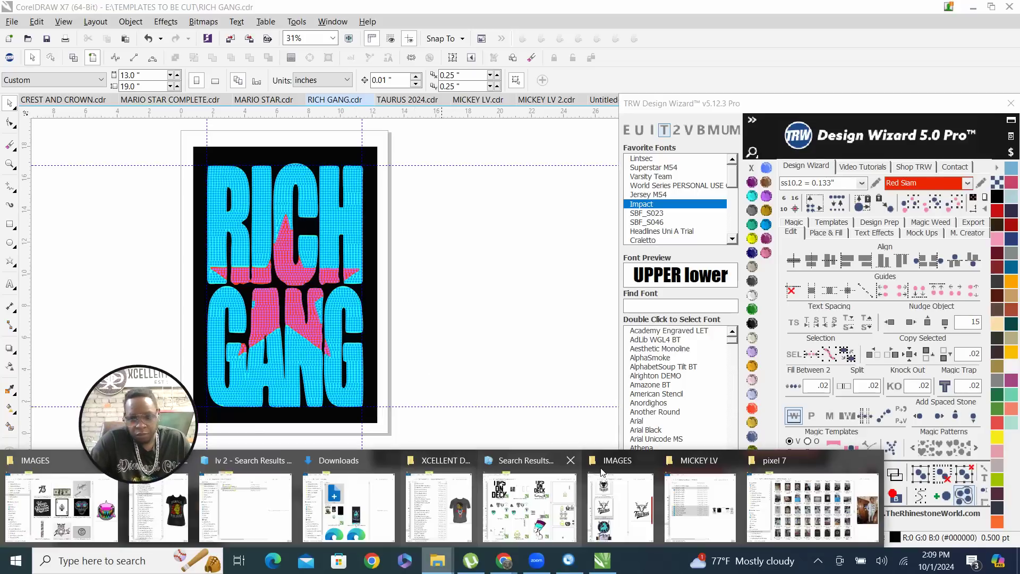
left_click(628, 470)
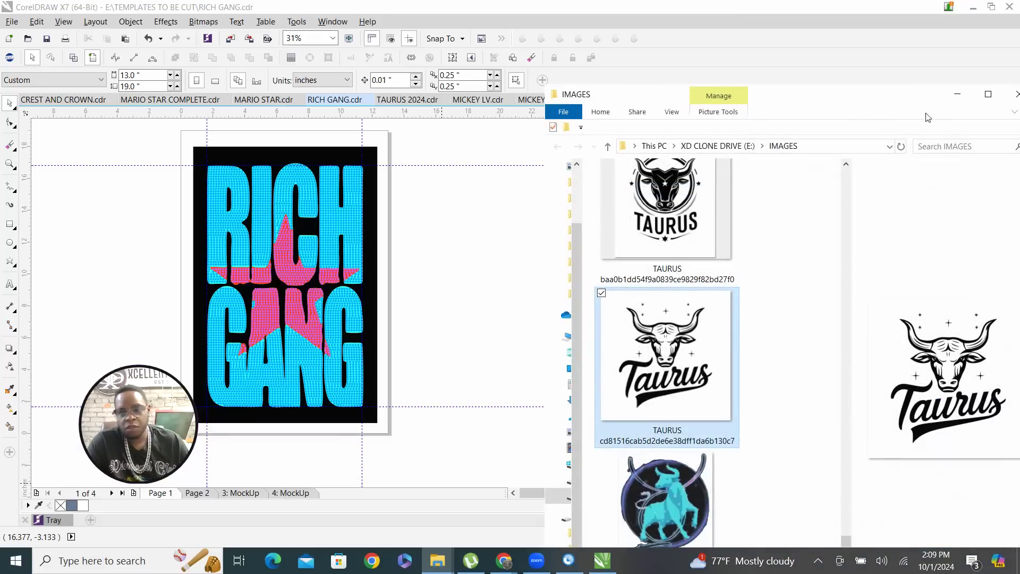
left_click(941, 144)
type("RICH GA")
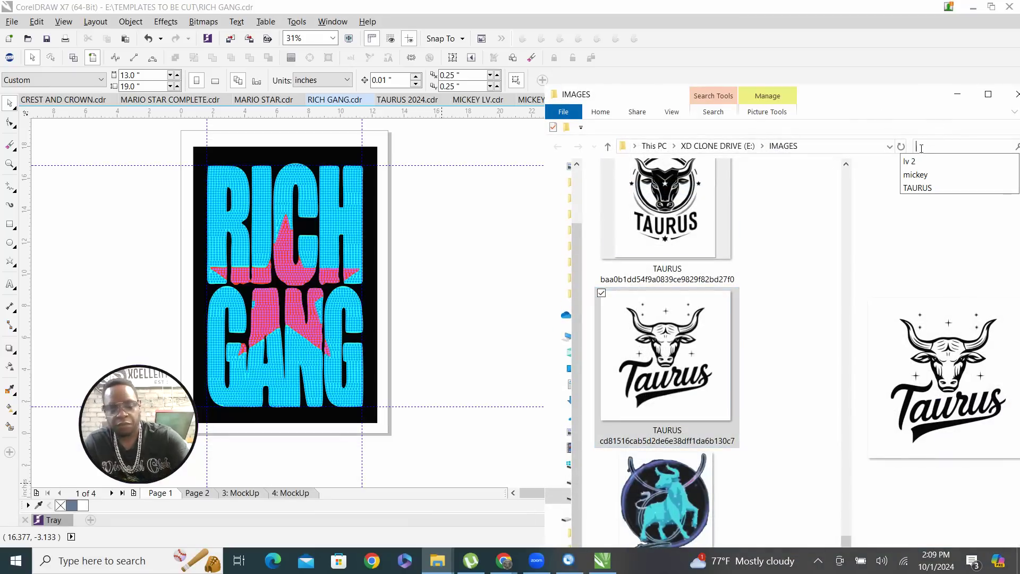
type("NG")
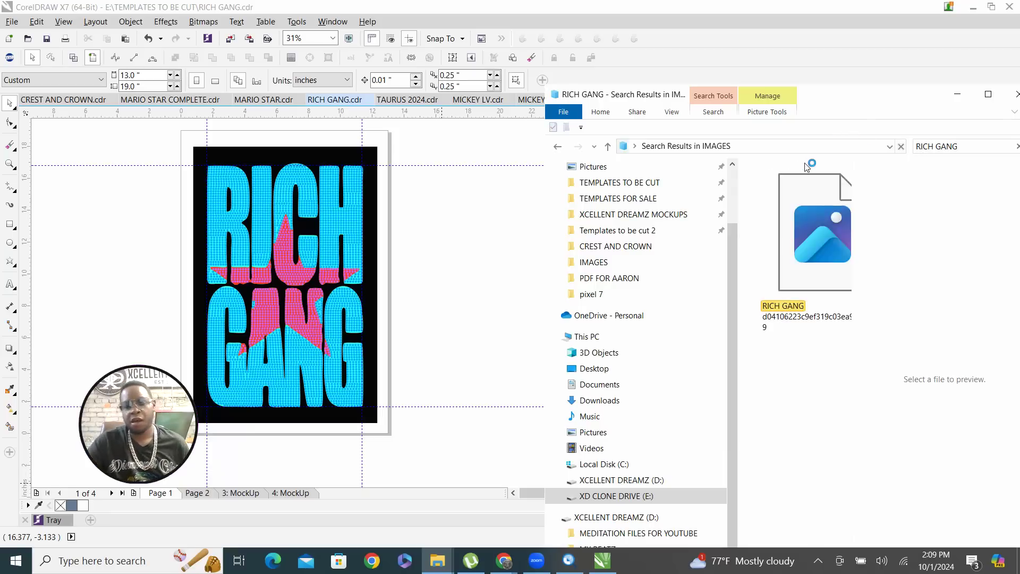
Place the found RICH GANG image beside the finished template in CorelDRAW and enlarge it to about 157%.
left_click(822, 233)
left_click_drag(822, 234, 467, 288)
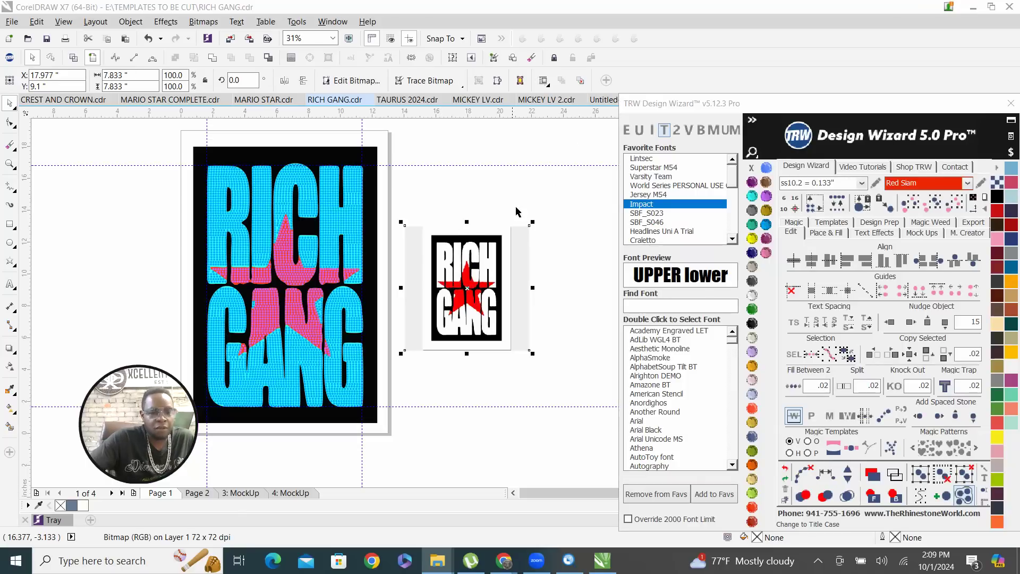
scroll(454, 301, "up", 10)
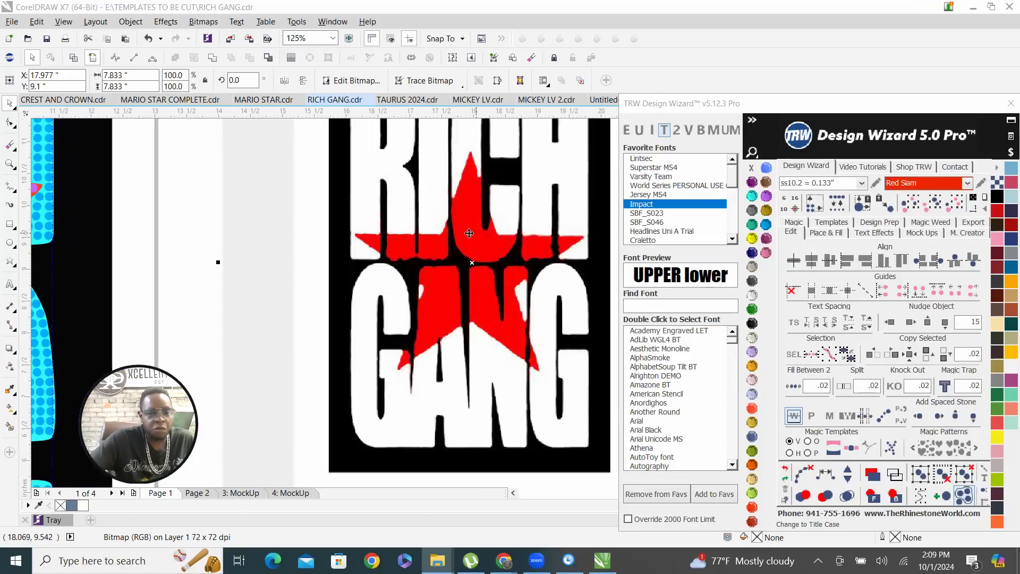
scroll(384, 278, "down", 2)
scroll(212, 291, "up", 6)
scroll(277, 247, "down", 7)
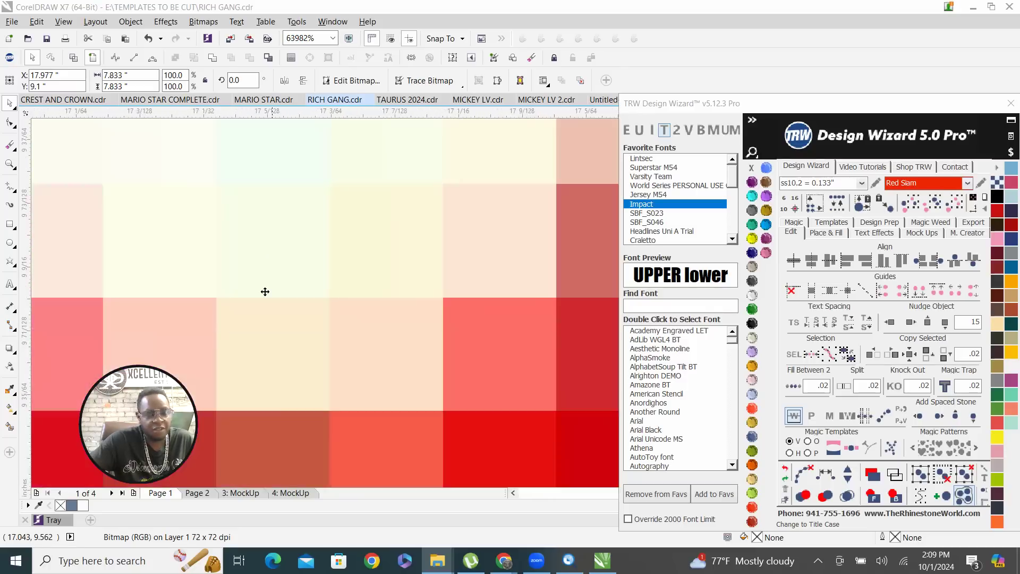
scroll(288, 277, "down", 5)
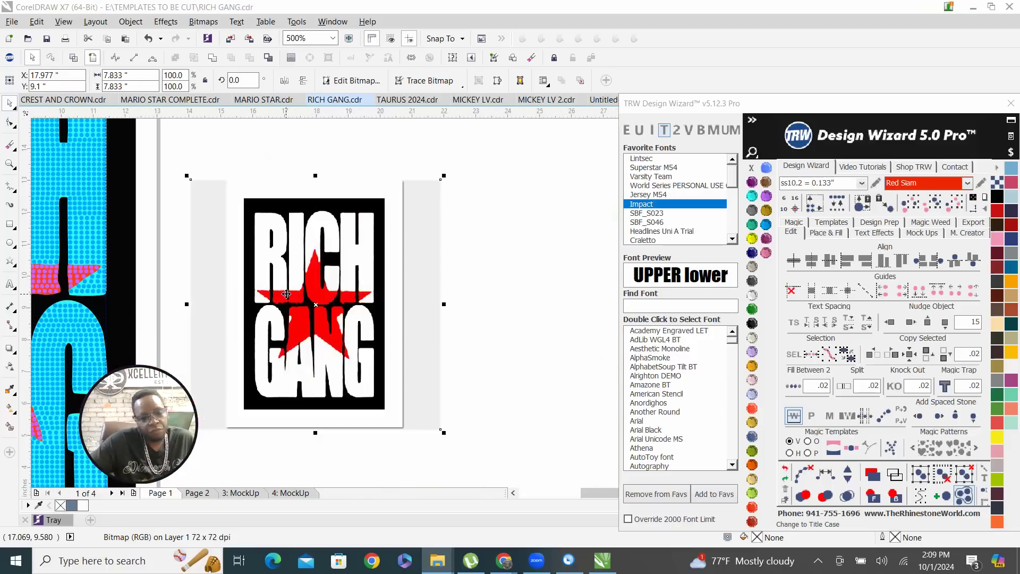
scroll(371, 244, "down", 1)
left_click_drag(378, 238, 449, 130)
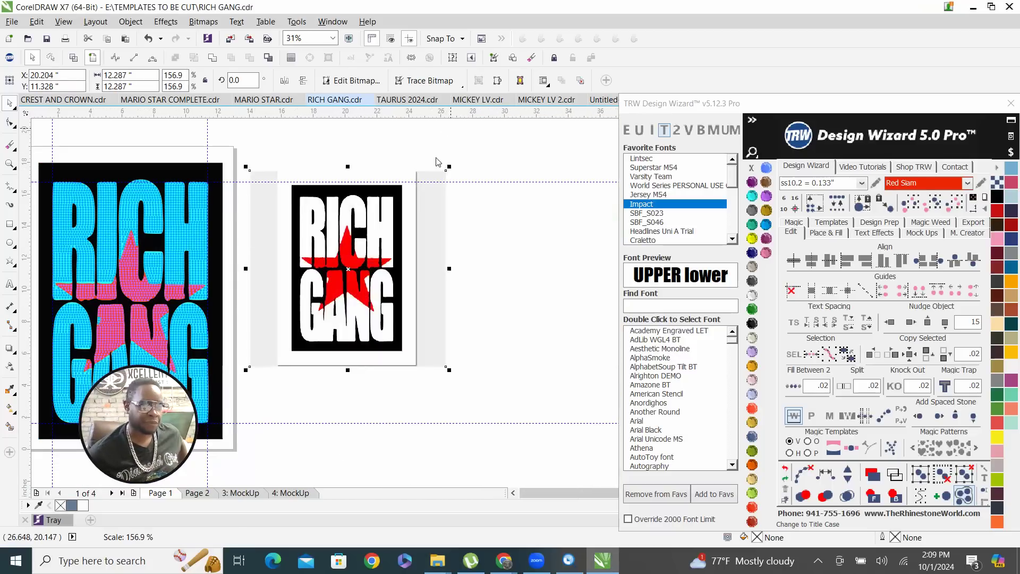
scroll(372, 244, "down", 1)
scroll(380, 242, "up", 1)
Convert the RICH GANG bitmap to vectors with a Clipart outline trace that removes the background.
right_click(380, 242)
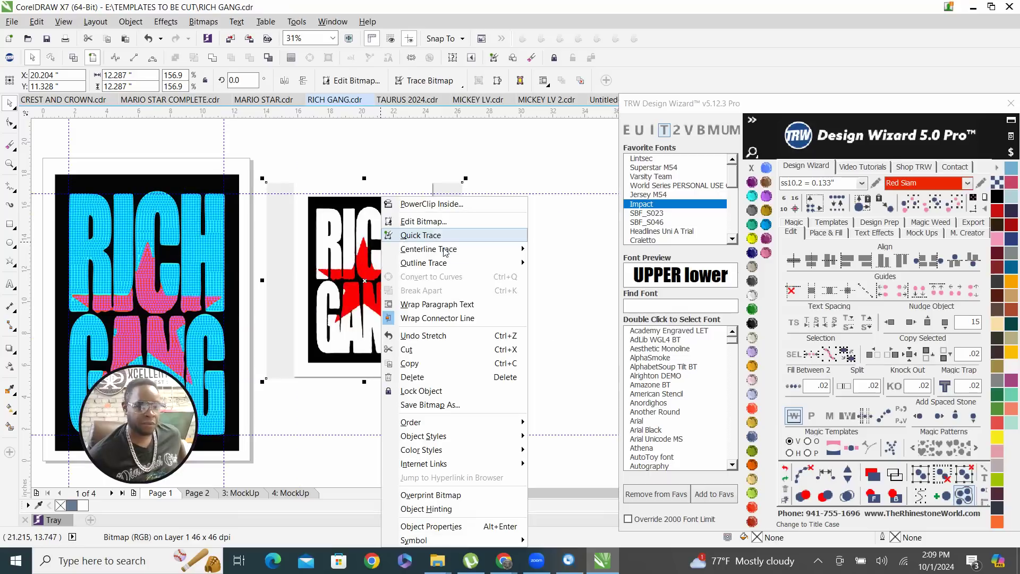
mouse_move(462, 262)
left_click(561, 307)
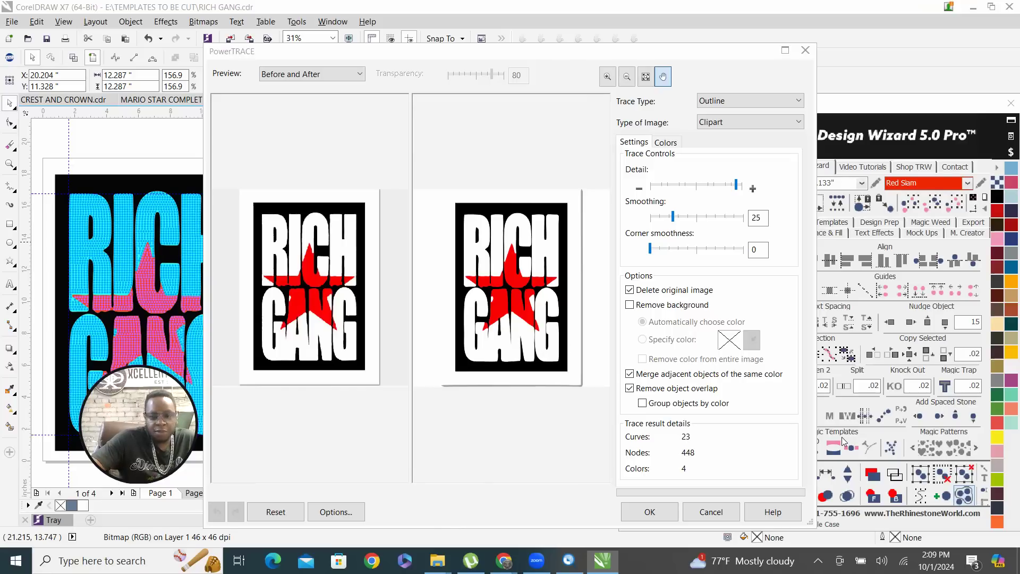
left_click(629, 304)
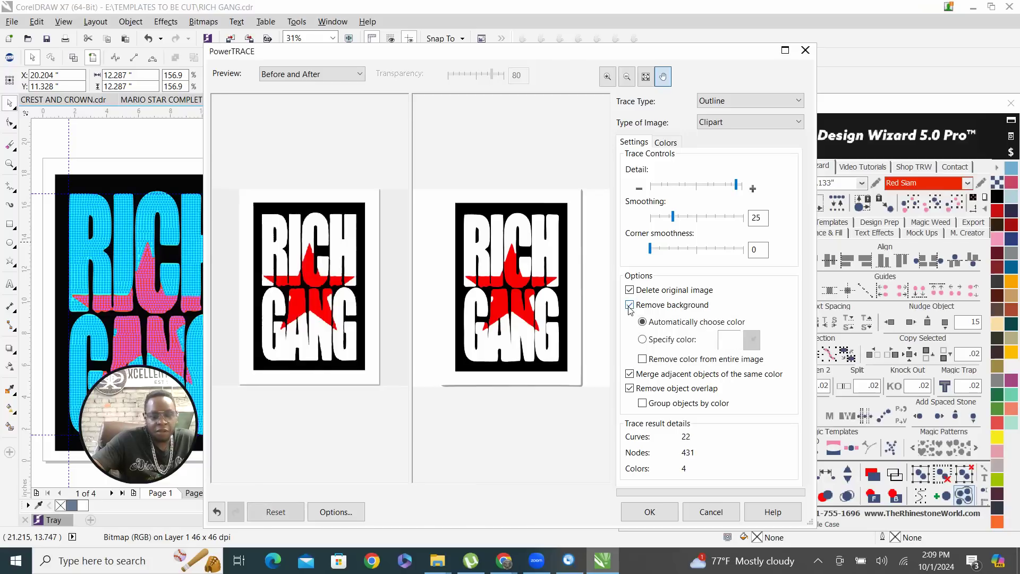
left_click(649, 511)
Ungroup all objects of the traced RICH GANG artwork and clear the selection.
right_click(401, 330)
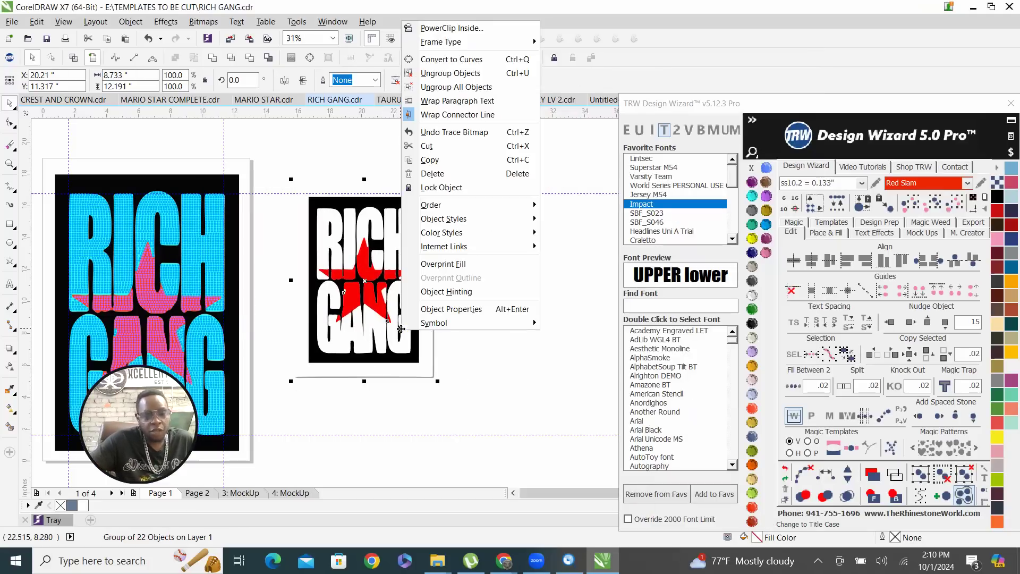
left_click(455, 87)
left_click(466, 374)
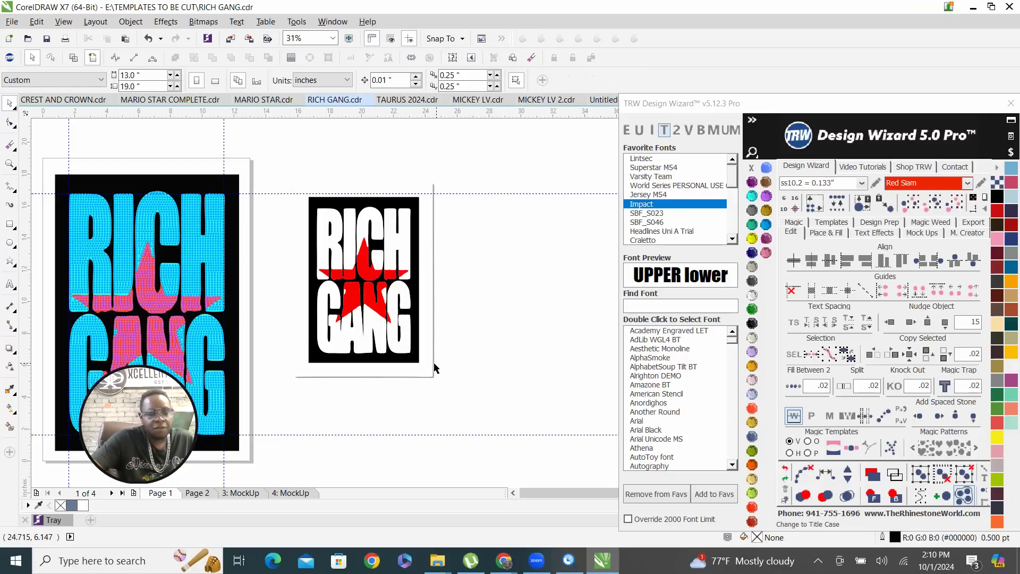
Delete the thin grey edge line around the traced artwork.
scroll(438, 333, "up", 3)
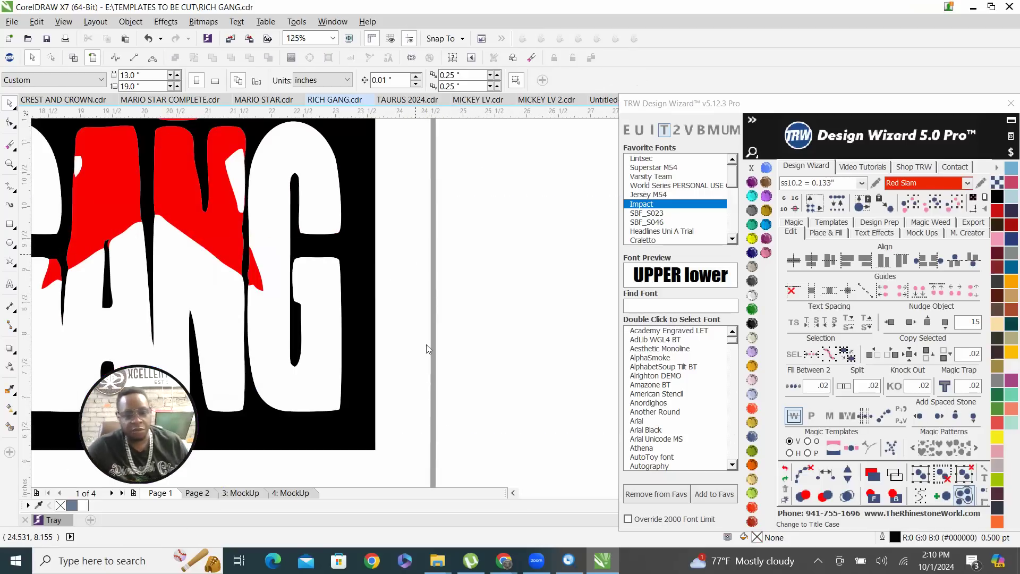
left_click(433, 361)
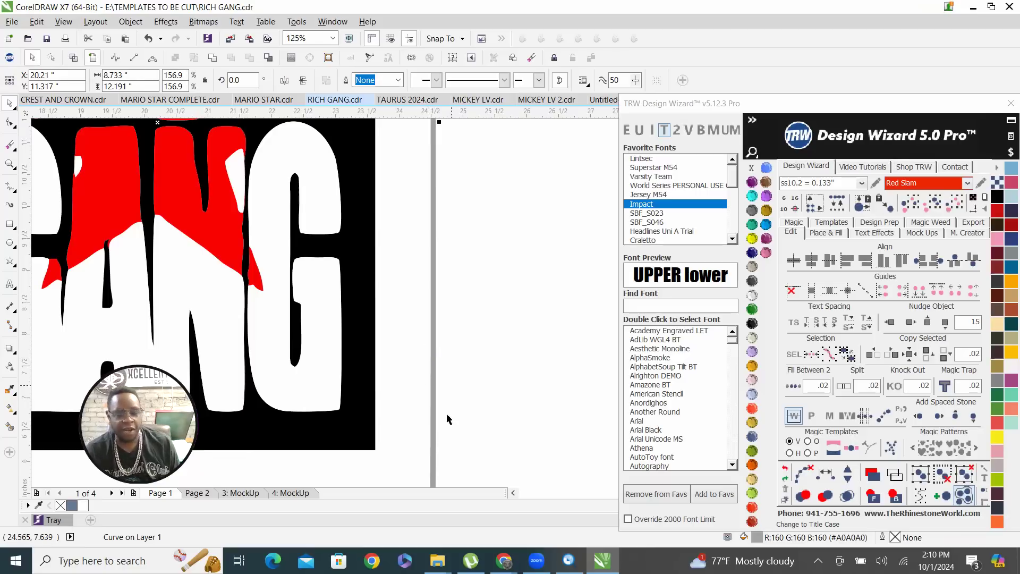
scroll(446, 419, "down", 5)
left_click(526, 329)
scroll(519, 333, "down", 2)
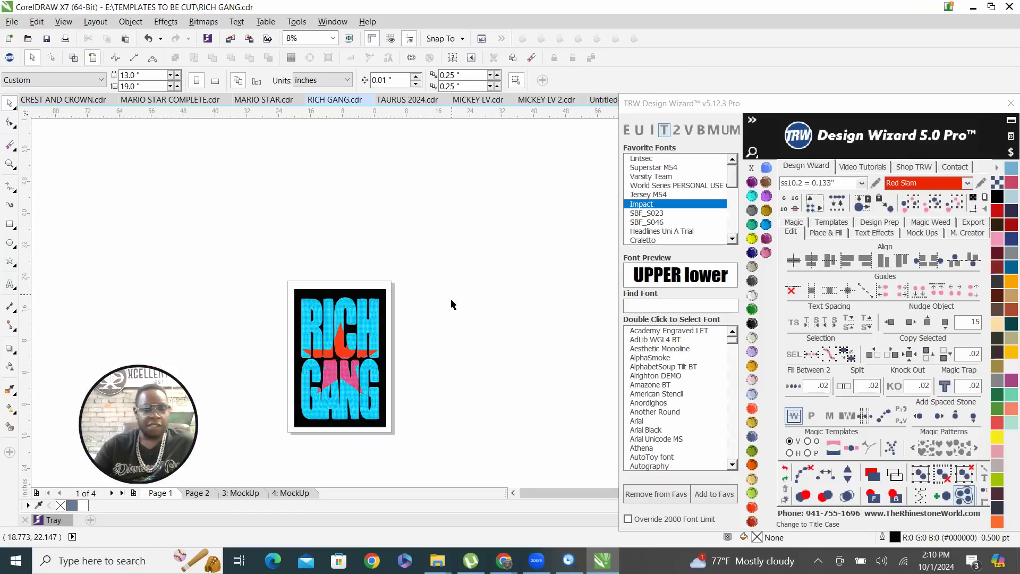
Select all traced artwork pieces, place them next to the finished template and enlarge them to about 11.7 by 17.5 inches.
scroll(482, 346, "up", 1)
left_click_drag(386, 260, 497, 425)
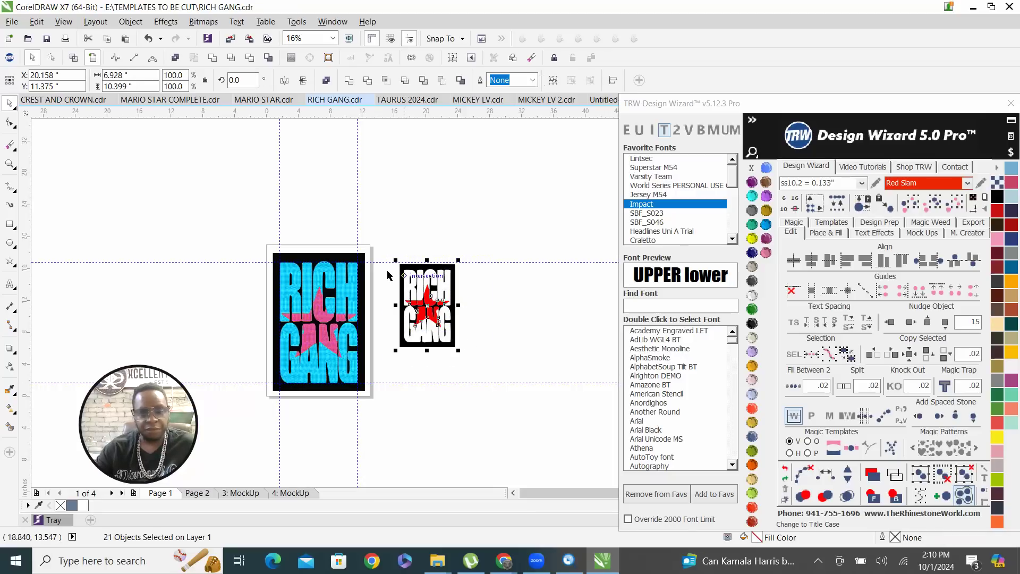
scroll(387, 275, "up", 1)
left_click_drag(435, 326, 387, 307)
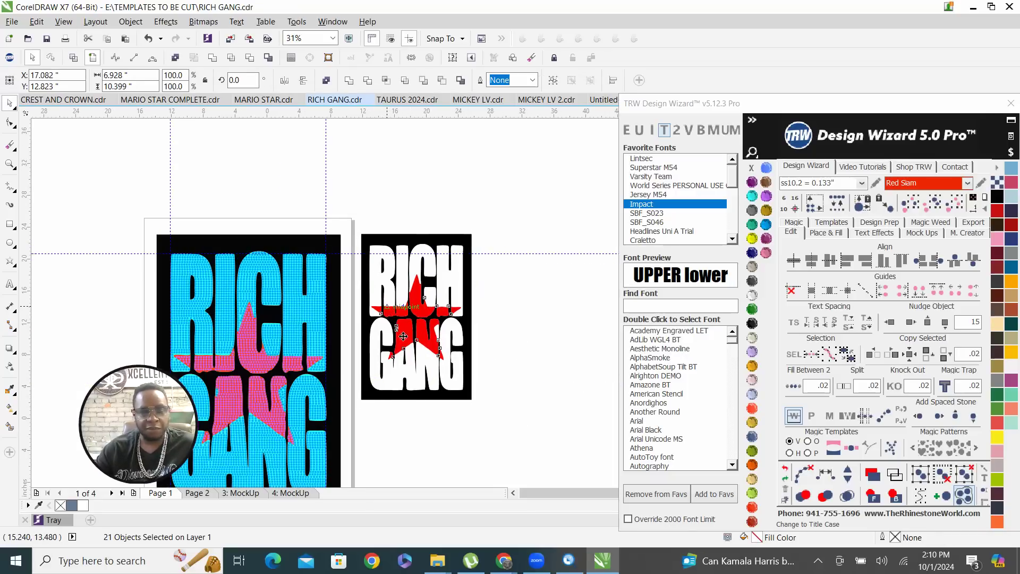
scroll(403, 336, "down", 1)
left_click_drag(431, 359, 472, 429)
scroll(365, 301, "up", 2)
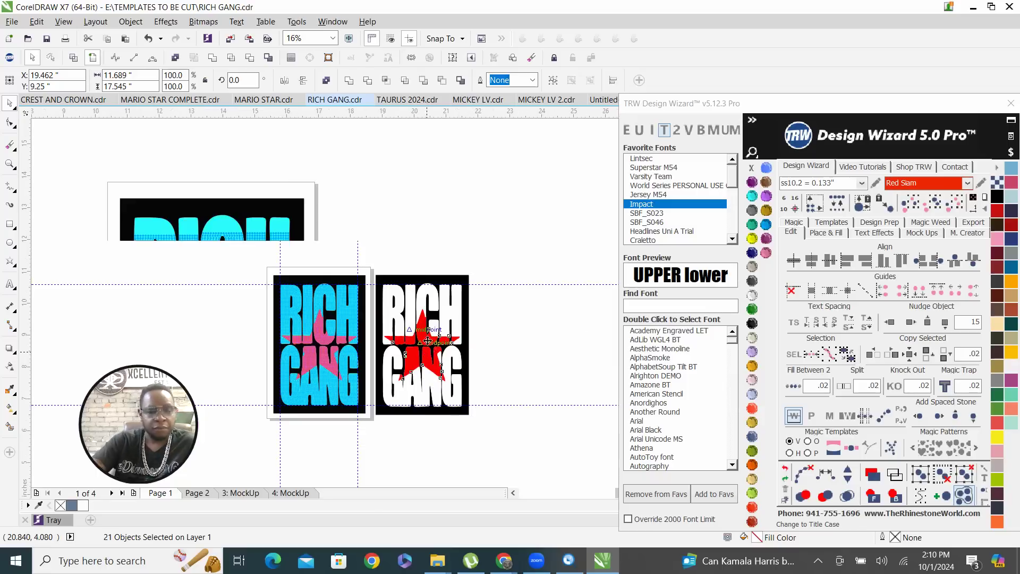
right_click(366, 301)
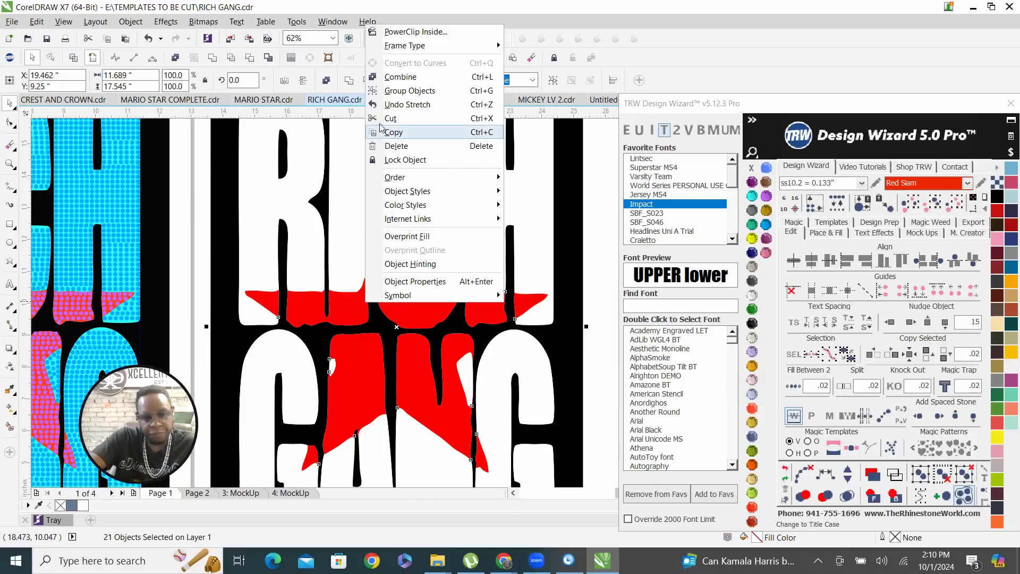
left_click(736, 51)
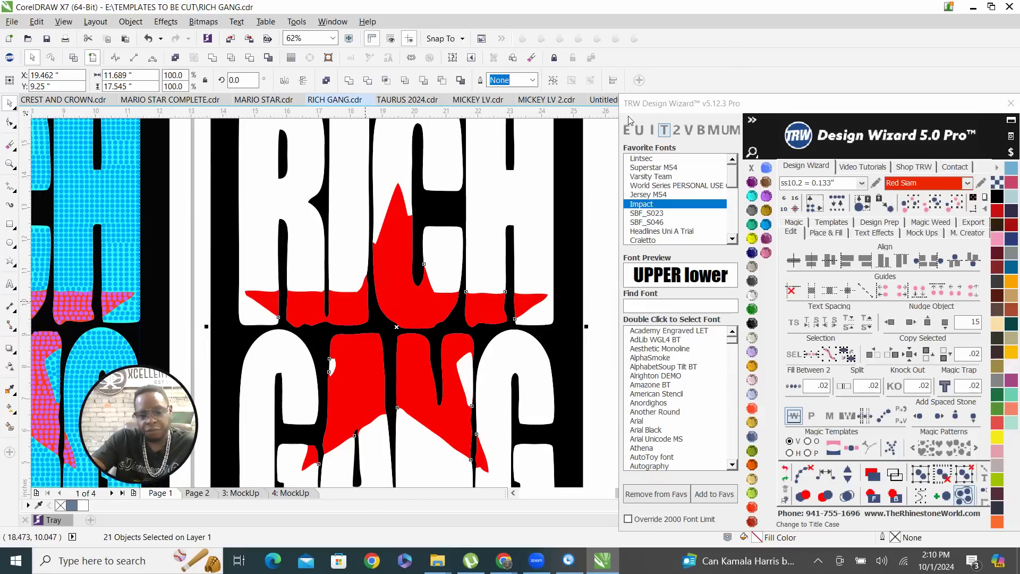
Select all white lettering pieces by matching colour, combine them into one curve and colour it Amethyst.
scroll(409, 297, "down", 2)
left_click(425, 291)
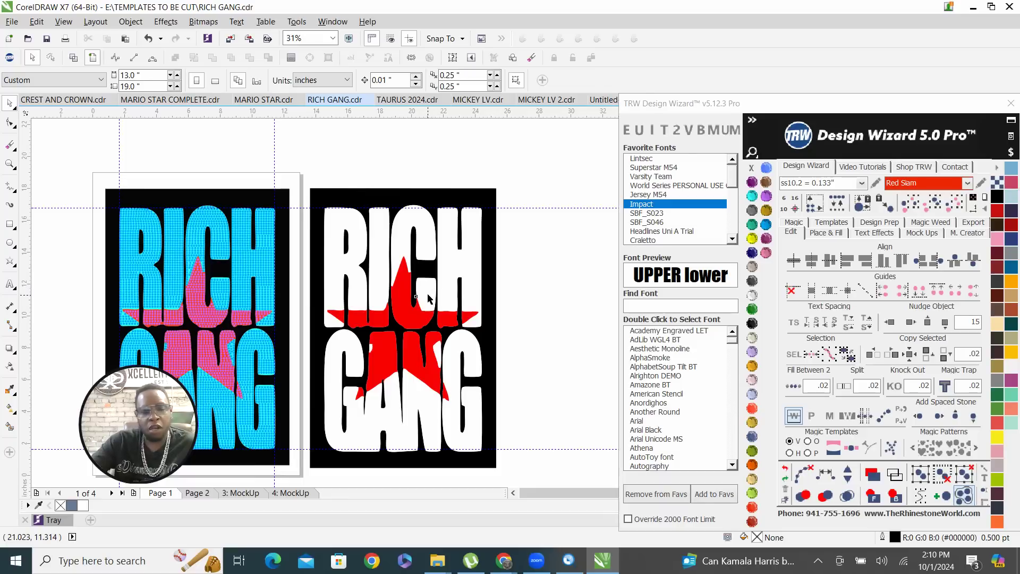
left_click(932, 202)
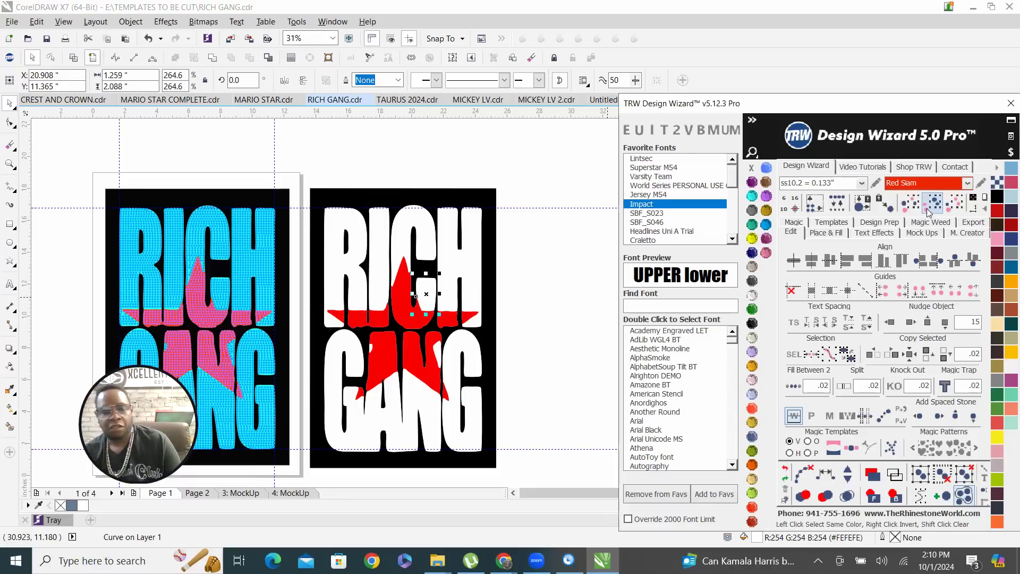
right_click(427, 291)
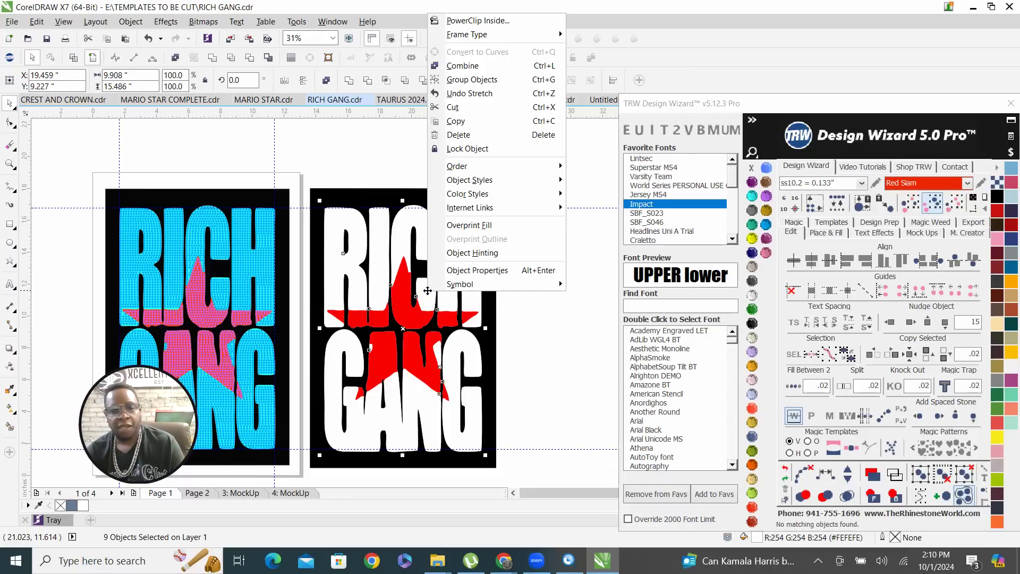
left_click(463, 66)
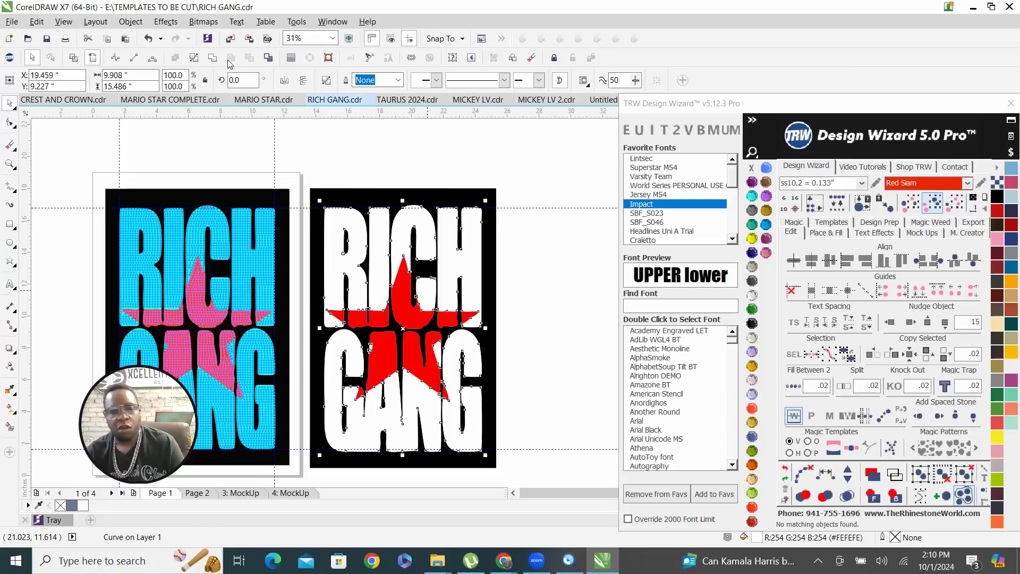
left_click(752, 183)
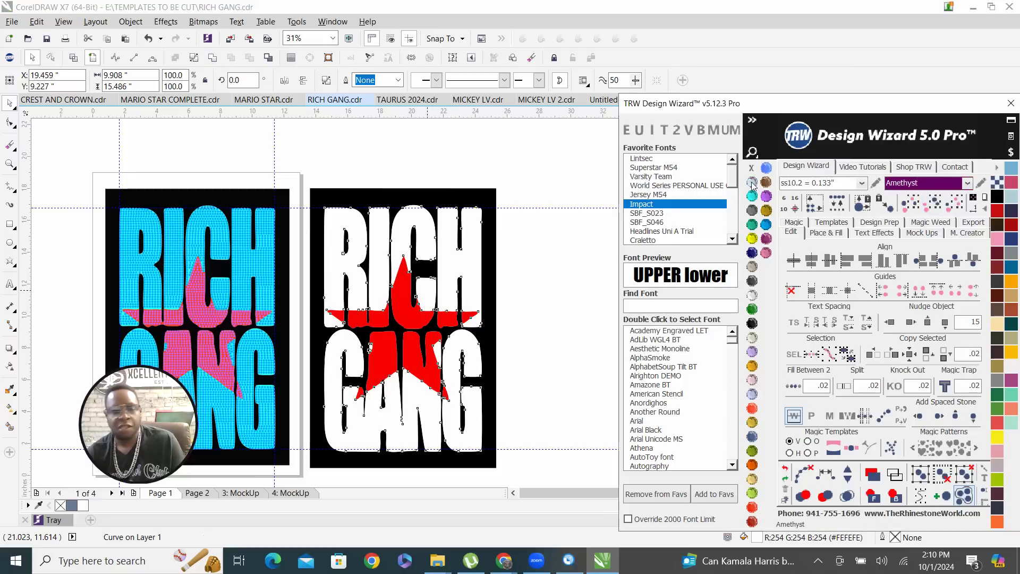
Select all red star pieces by matching colour and combine them into one curve.
left_click(403, 305)
left_click(936, 209)
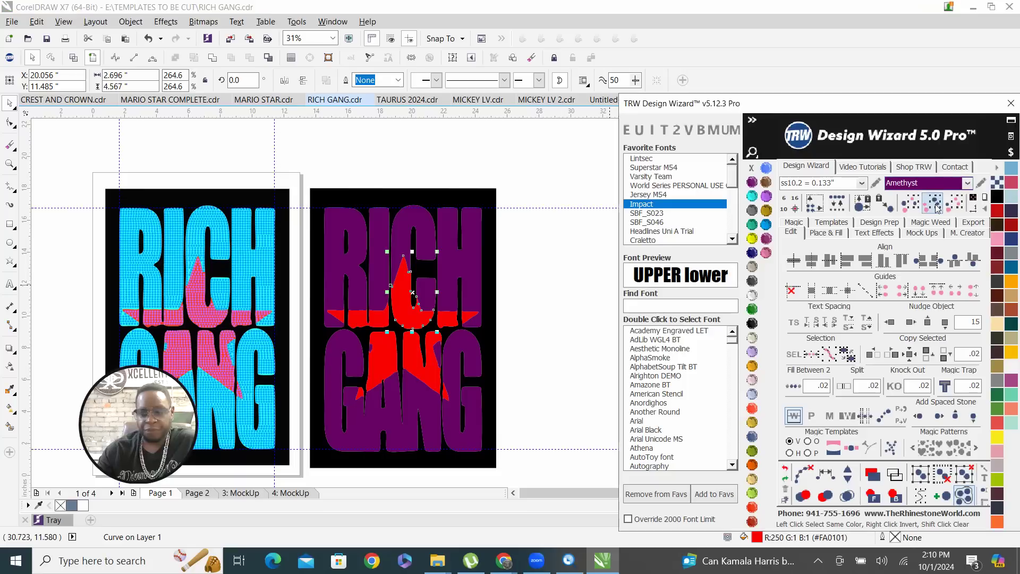
right_click(402, 315)
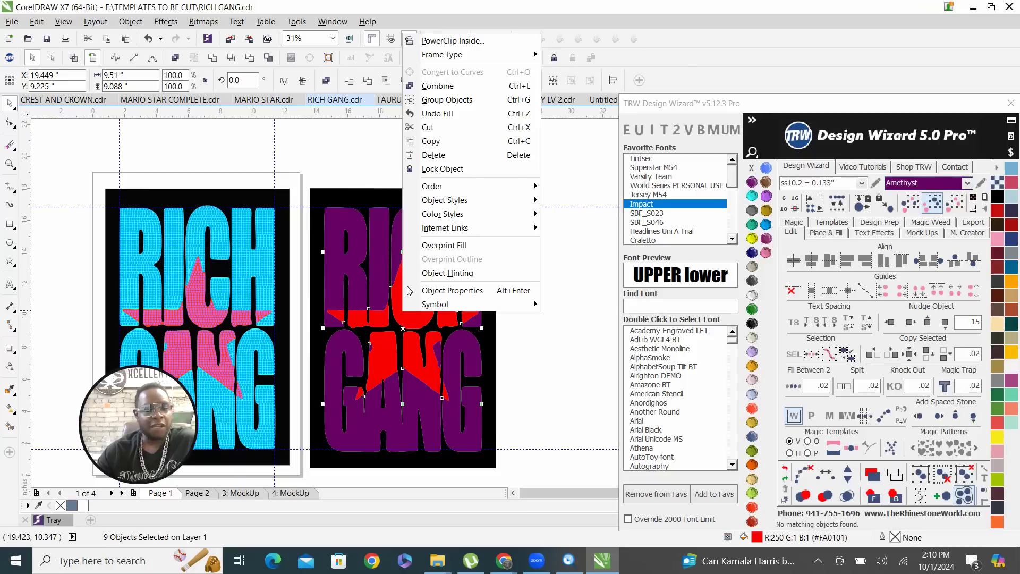
left_click(437, 85)
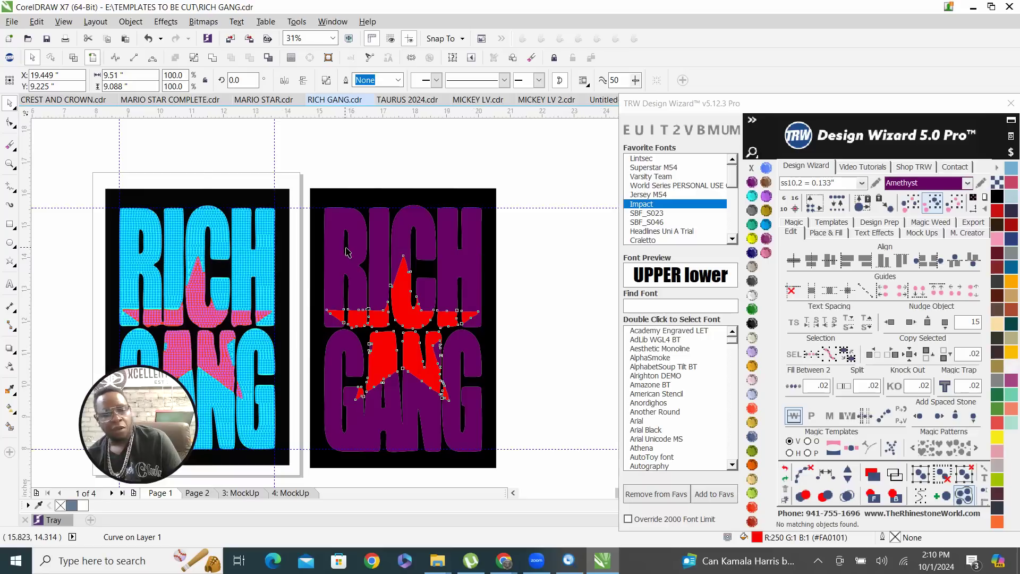
Add the black background and the black counter inside the A of GANG to the selection and combine them into one curve.
scroll(349, 254, "up", 3)
scroll(351, 273, "down", 4)
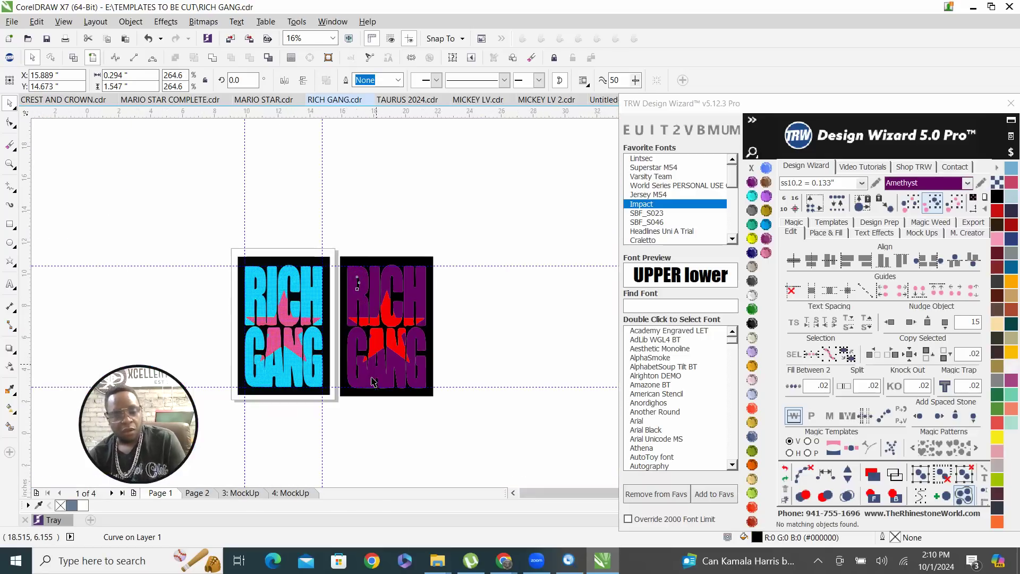
scroll(359, 377, "up", 1)
scroll(340, 381, "up", 1)
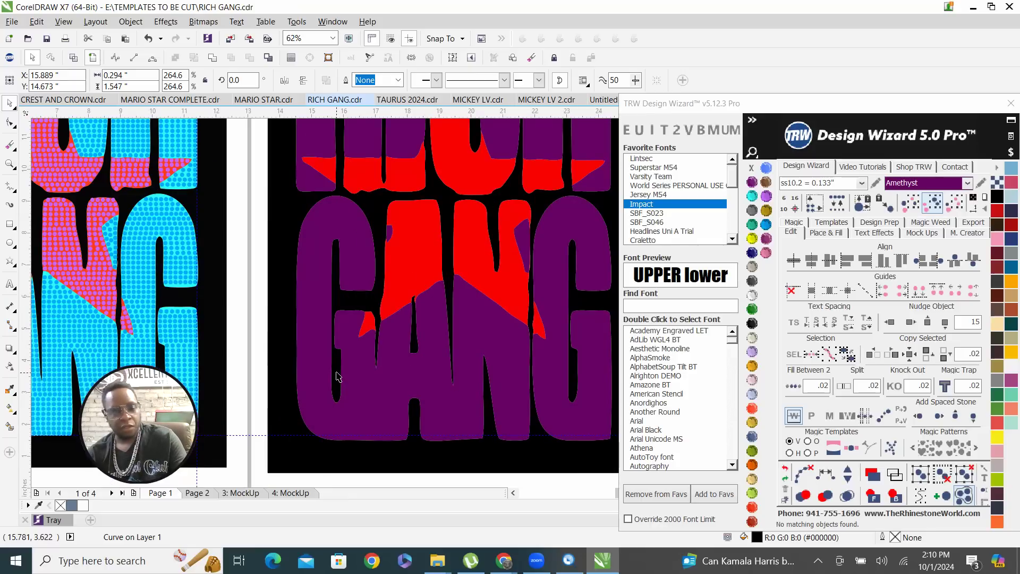
left_click(336, 372, "shift")
scroll(416, 343, "up", 2)
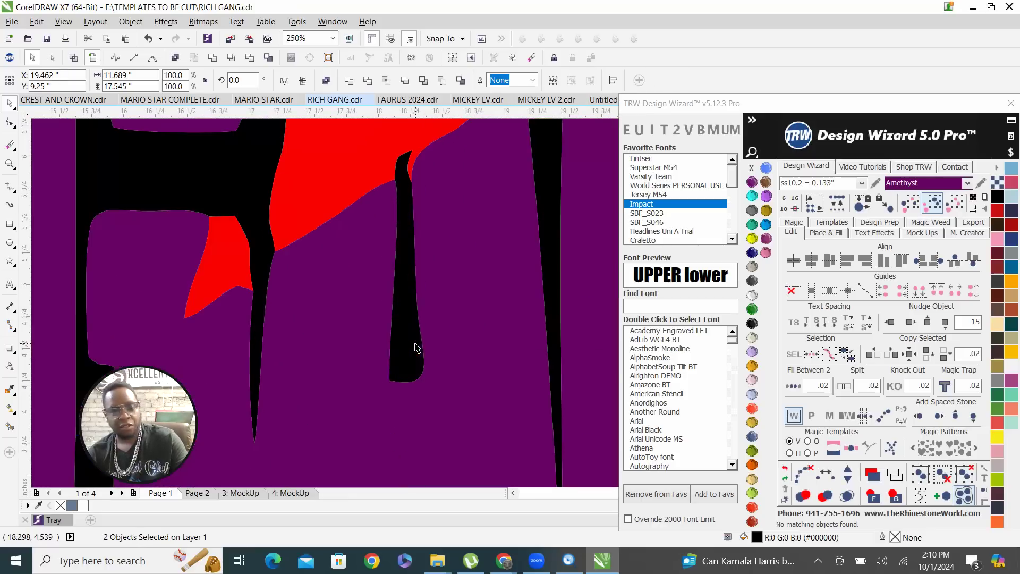
right_click(402, 351)
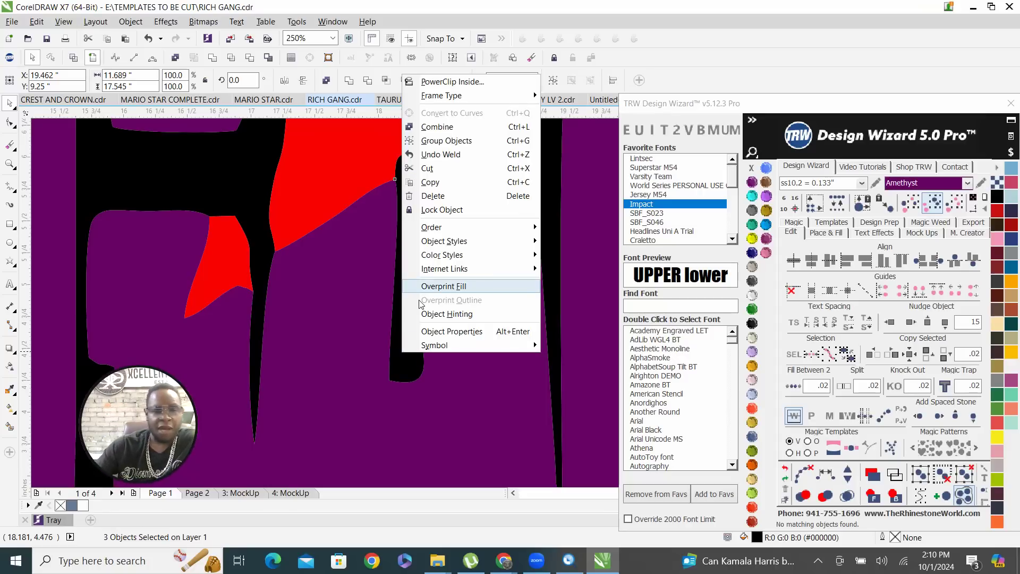
left_click(435, 128)
scroll(325, 279, "down", 2)
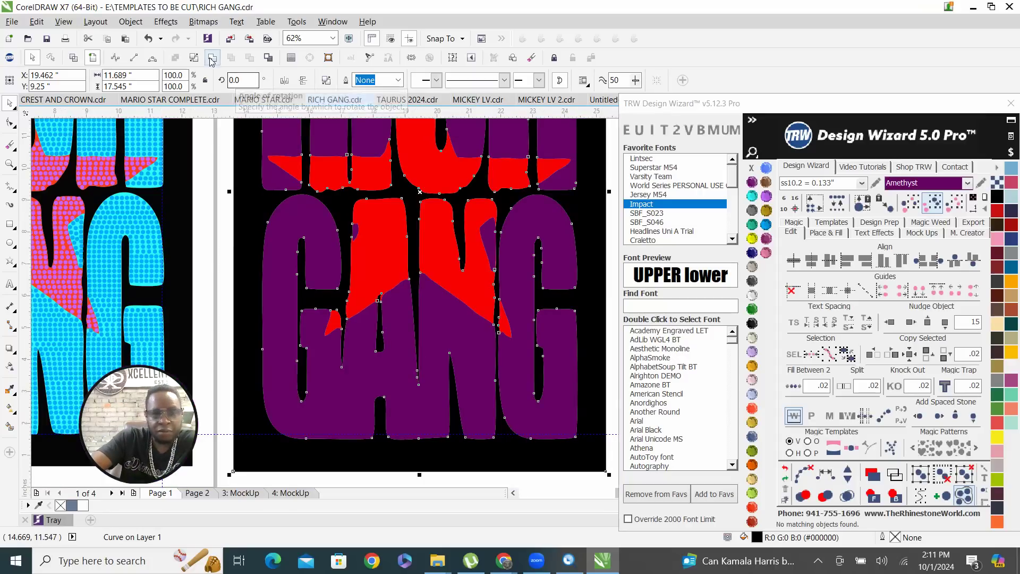
Colour the combined background curve Aquamarine and deselect it.
scroll(458, 455, "down", 1)
left_click(752, 196)
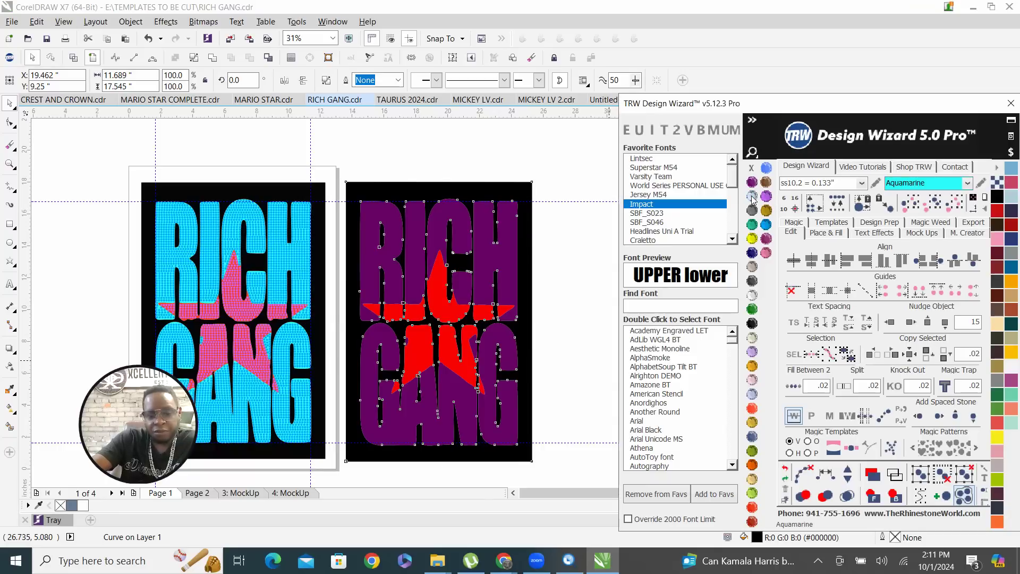
scroll(406, 374, "down", 1)
scroll(436, 308, "up", 1)
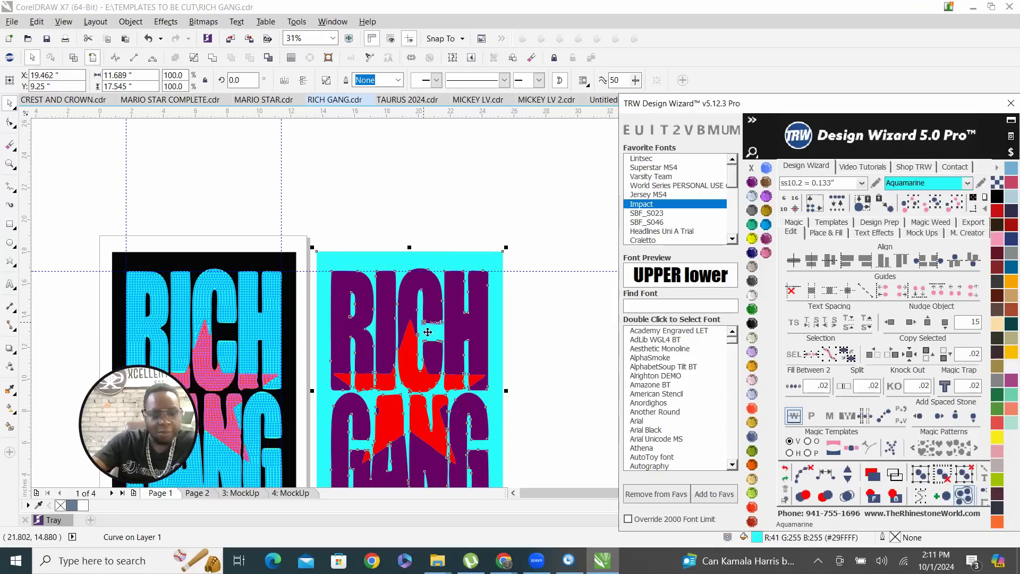
left_click(536, 323)
scroll(467, 324, "down", 1)
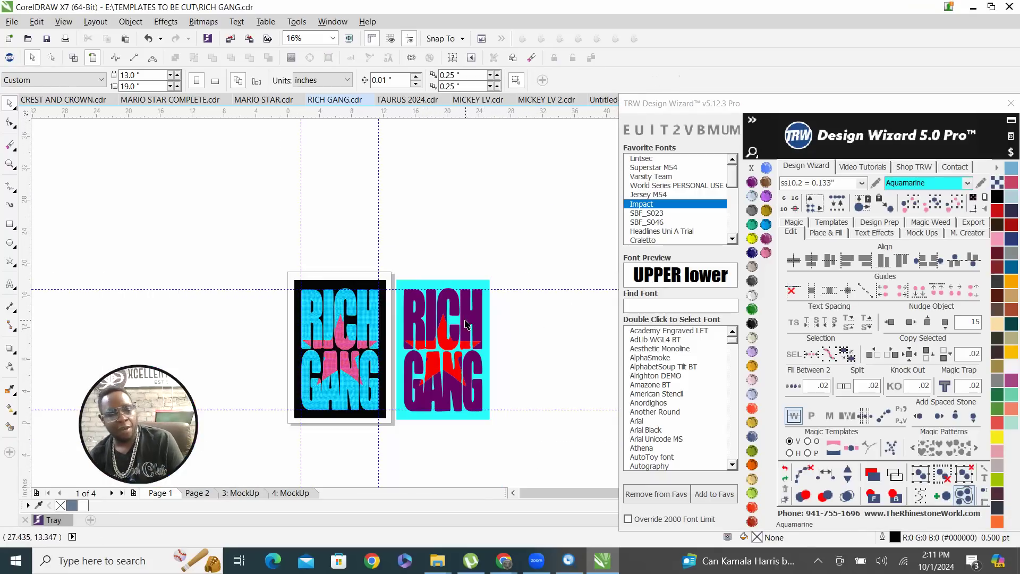
Hatch fill the purple lettering curve with Citrine stones and merge the overlapping stones.
scroll(408, 338, "up", 1)
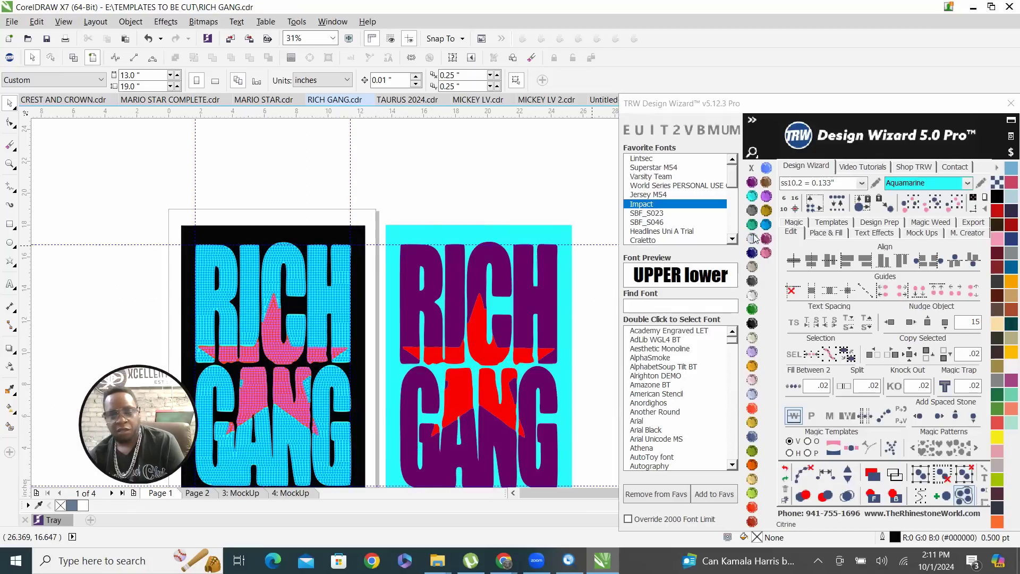
left_click(753, 241)
left_click(494, 274)
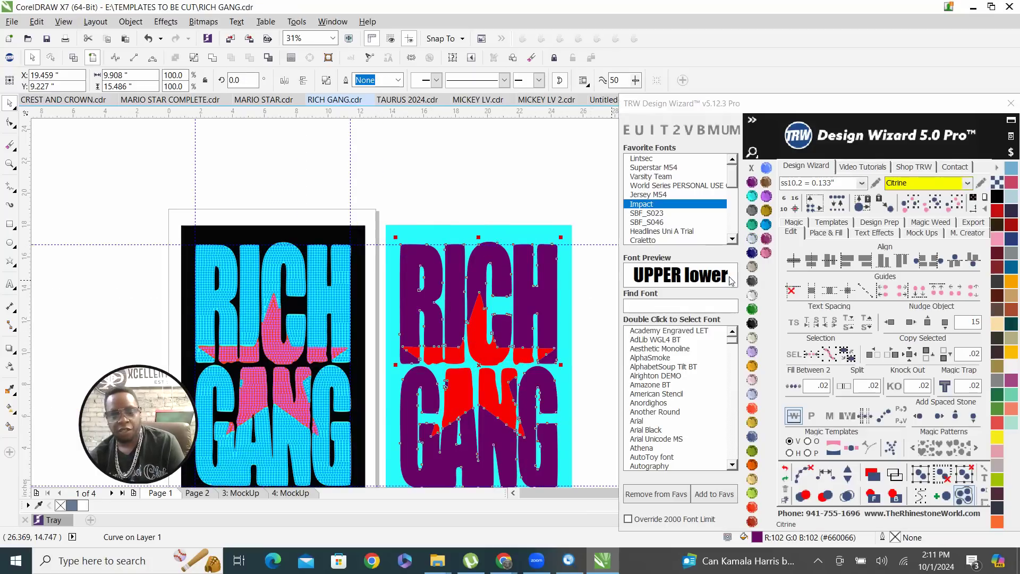
left_click(827, 232)
left_click(904, 330)
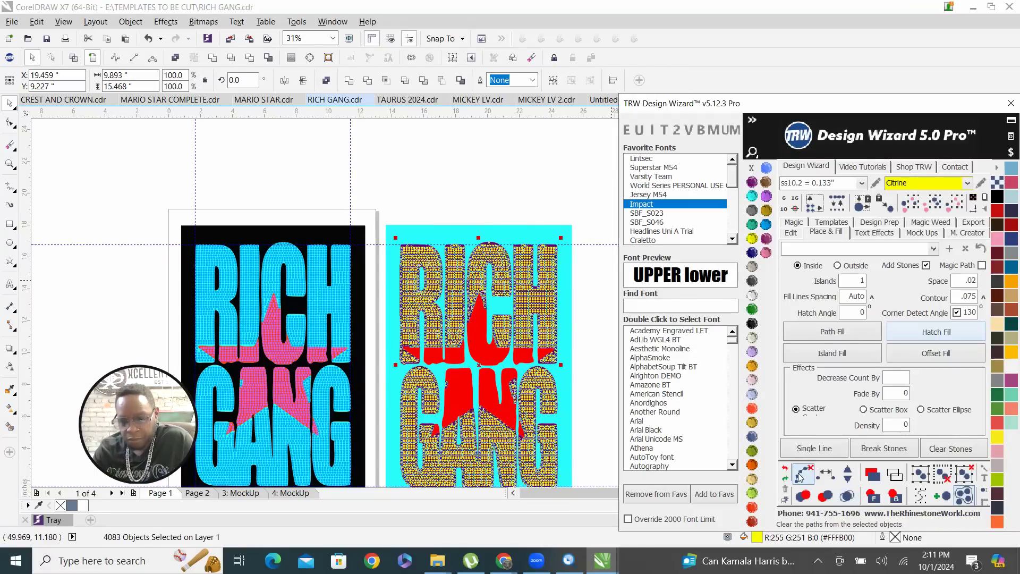
left_click(848, 499)
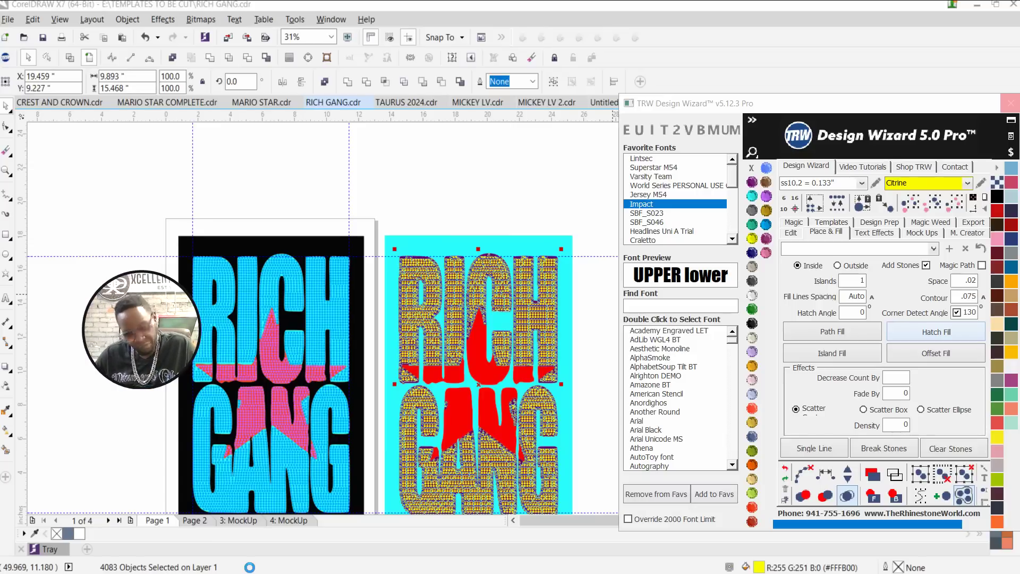
scroll(250, 568, "up", 1)
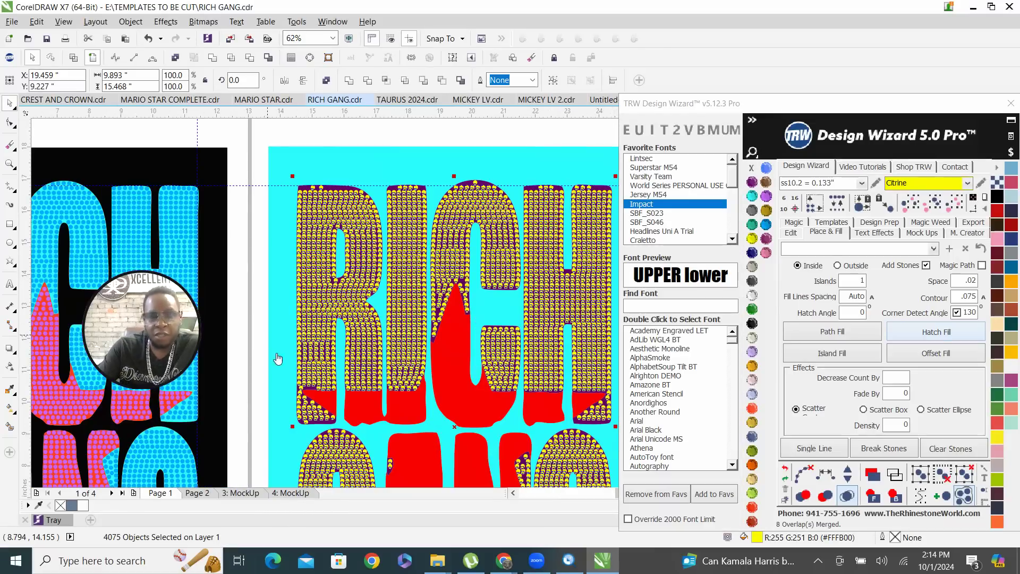
scroll(305, 359, "down", 1)
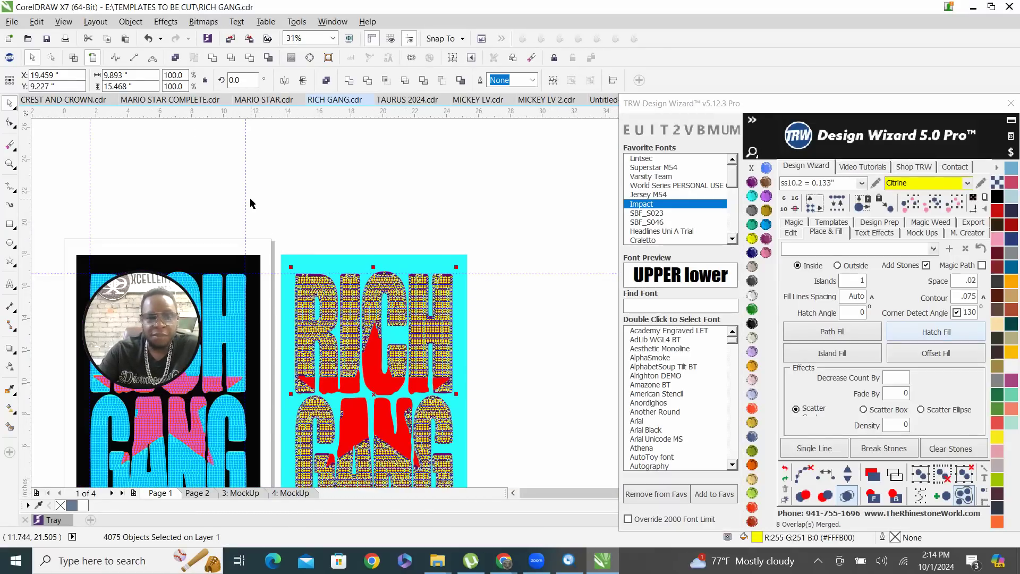
scroll(435, 312, "down", 1)
key("Escape")
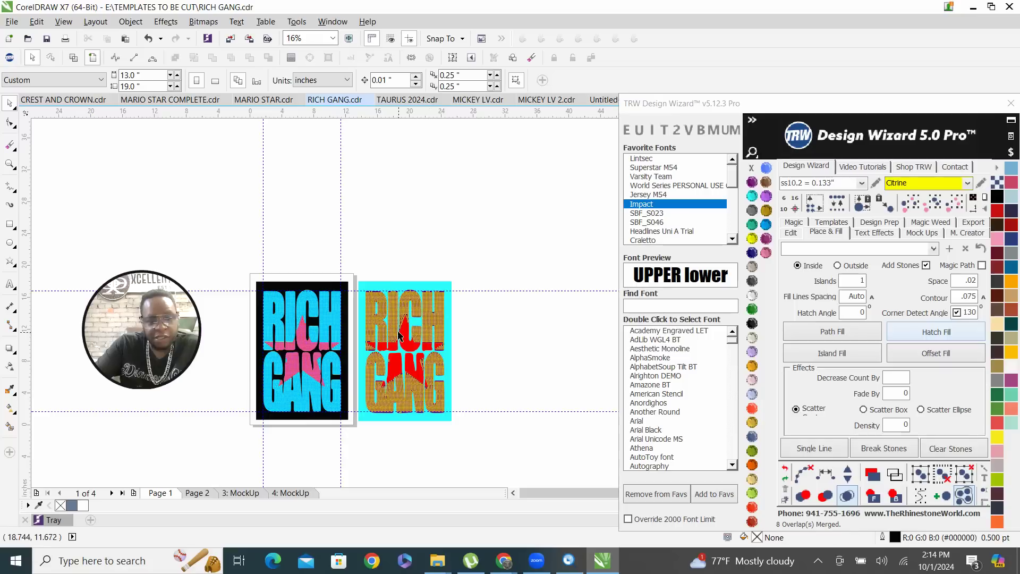
Hatch fill the red star curve with Light Siam stones and merge the overlapping stones.
scroll(432, 321, "up", 1)
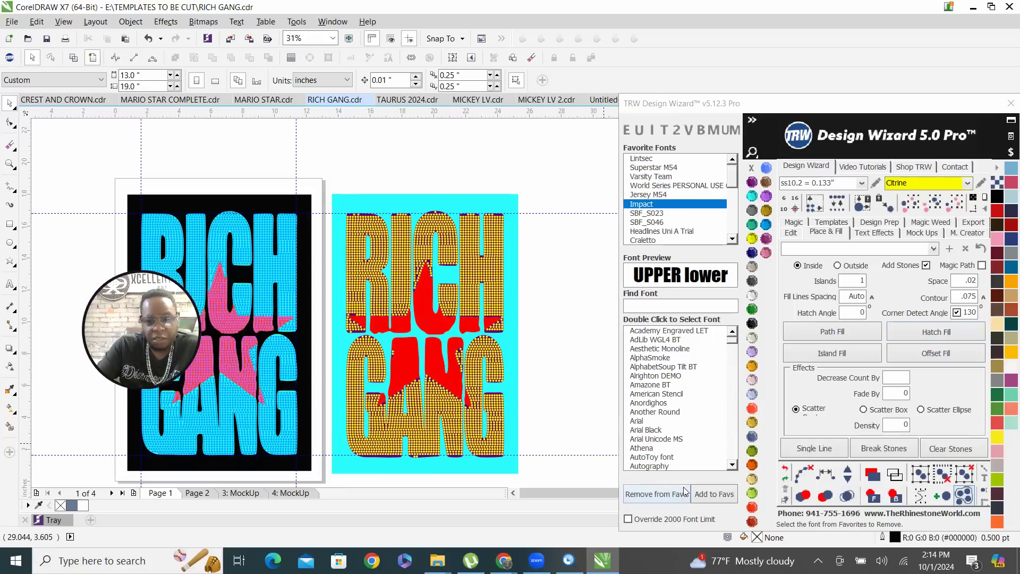
left_click(423, 358)
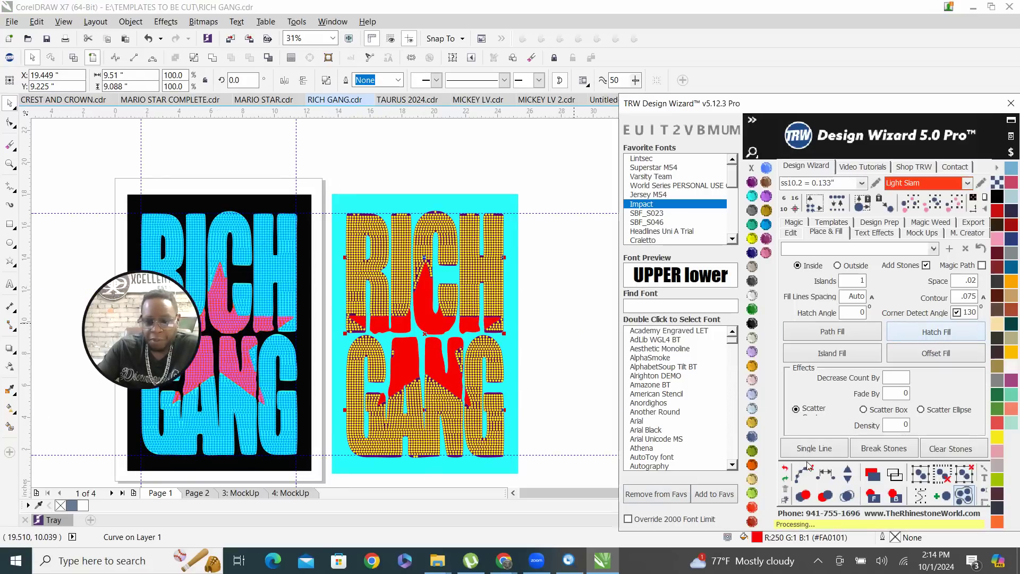
left_click(846, 497)
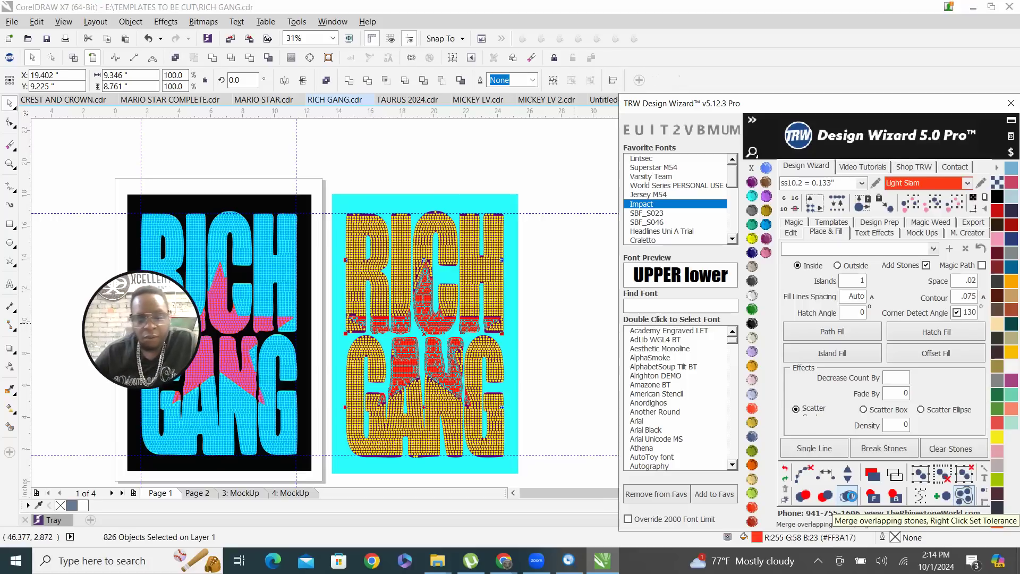
left_click(848, 495)
key("Escape")
scroll(414, 335, "up", 5)
scroll(420, 330, "down", 5)
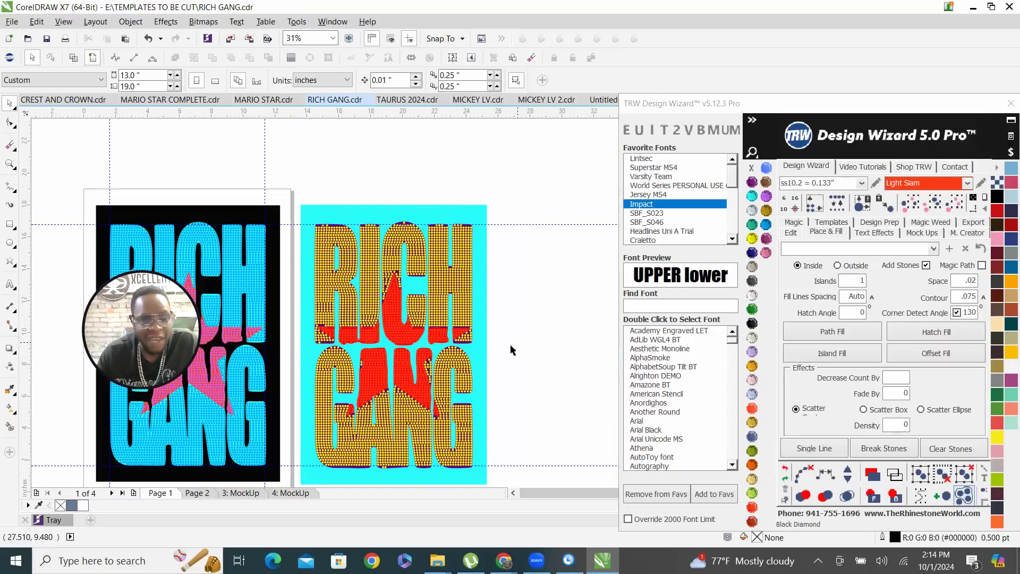
Compare the new stone fill of the lettering and star with the finished template beside it.
scroll(502, 346, "down", 2)
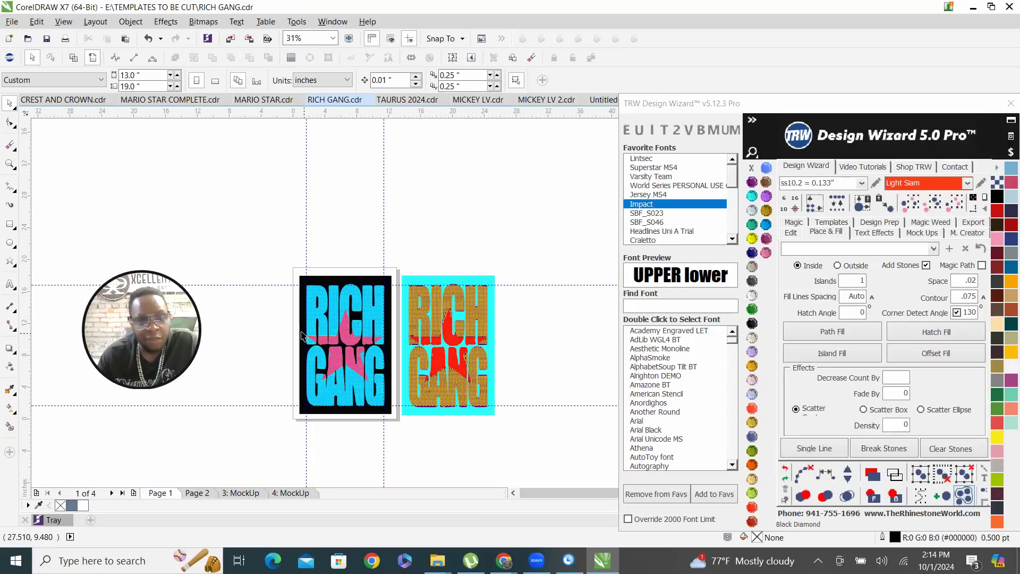
scroll(342, 337, "up", 2)
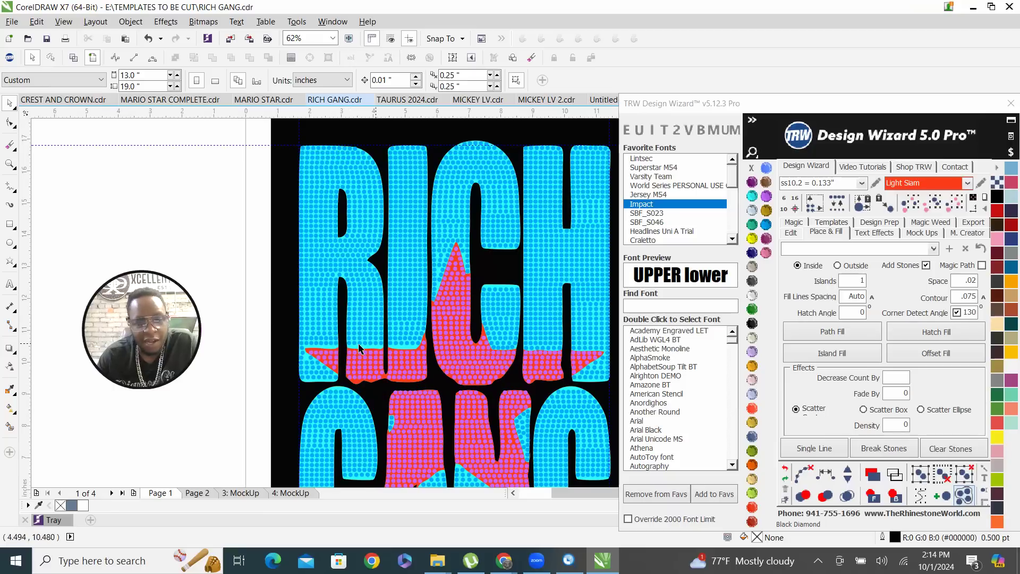
scroll(309, 354, "down", 2)
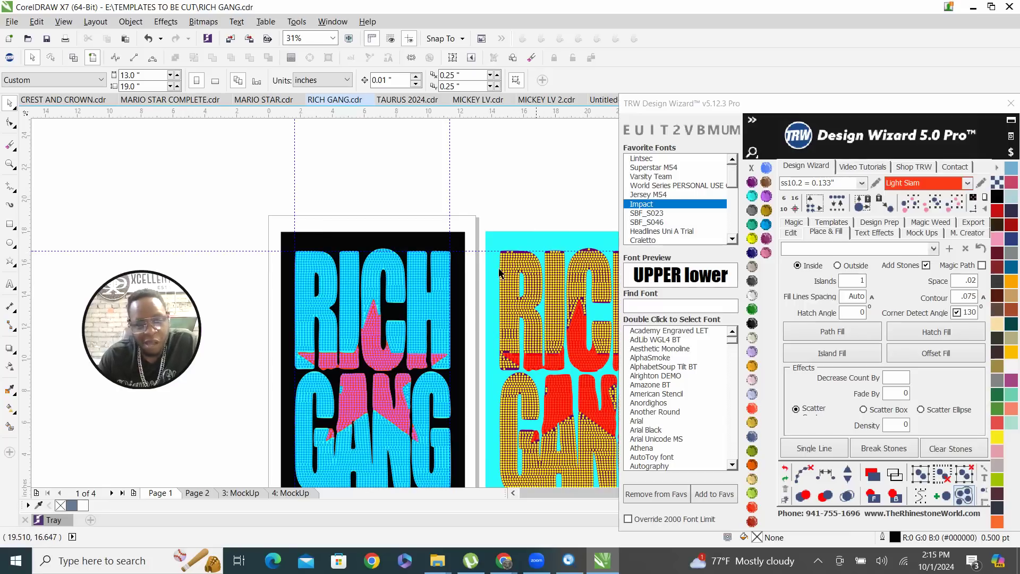
scroll(483, 298, "down", 2)
scroll(491, 279, "up", 2)
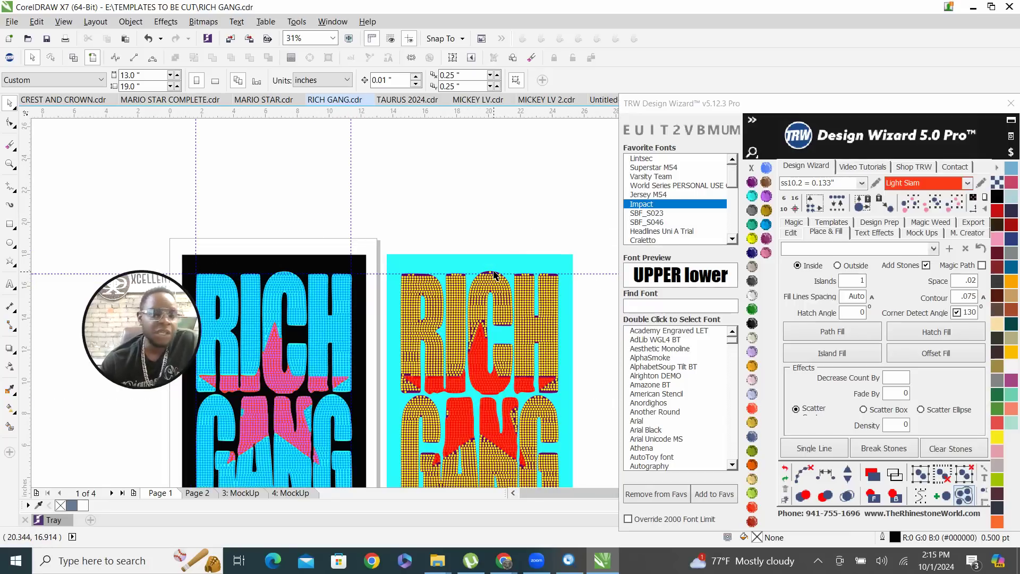
scroll(505, 274, "down", 2)
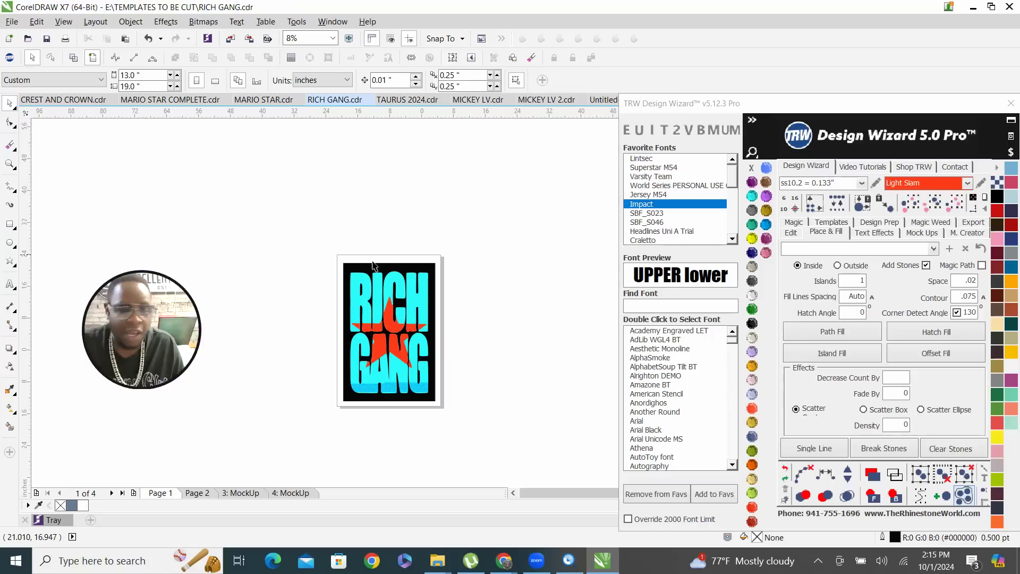
scroll(488, 283, "up", 2)
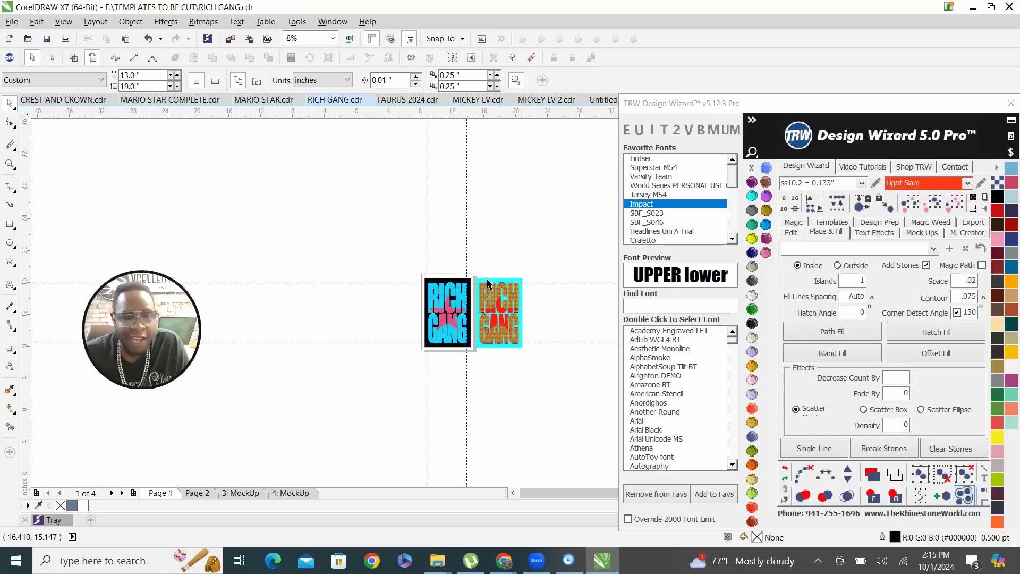
scroll(489, 276, "up", 1)
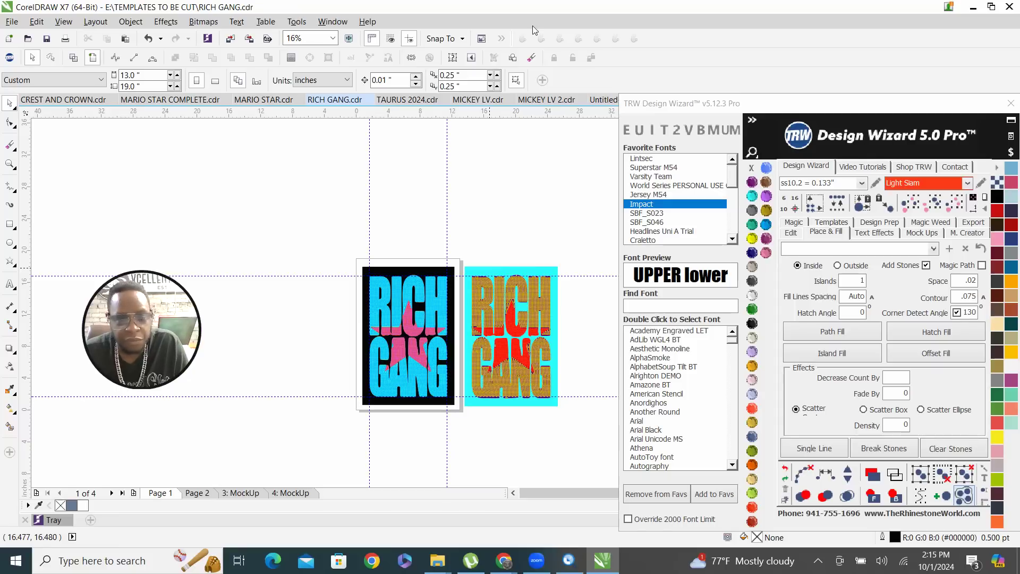
scroll(441, 388, "up", 1)
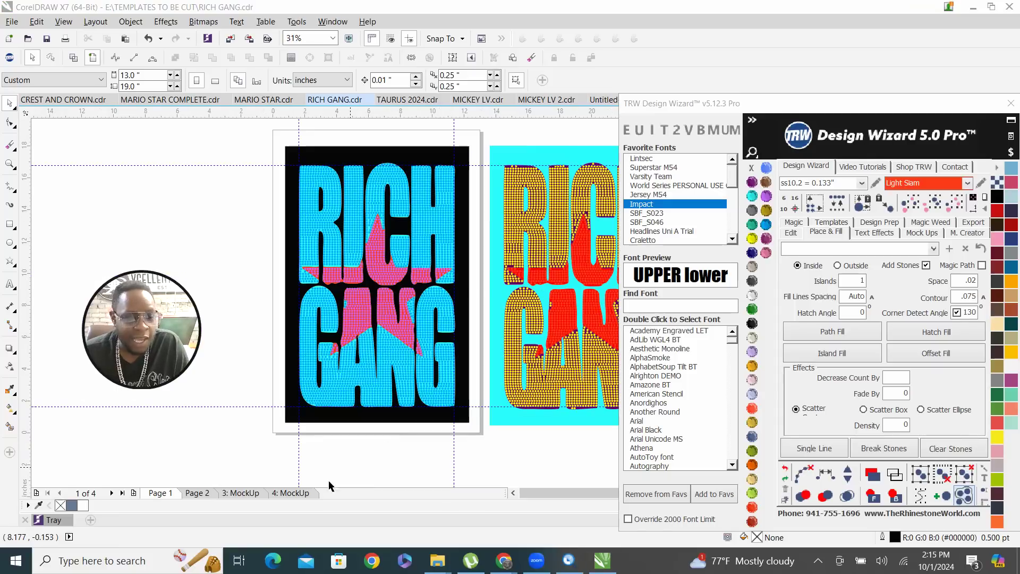
Open Page 2 and examine the stones and grey outline of its RICH GANG design up close.
left_click(197, 493)
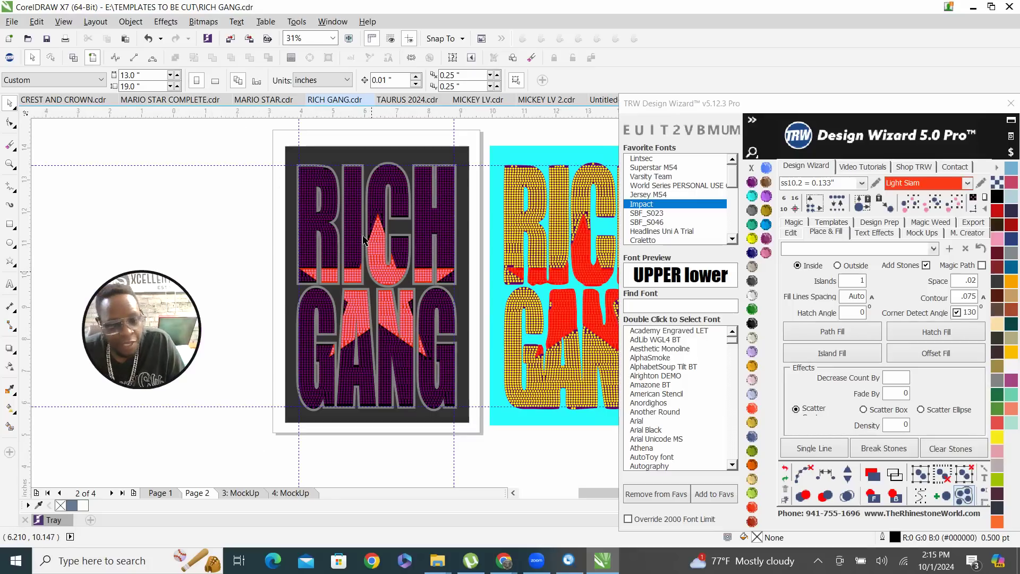
scroll(361, 281, "up", 4)
scroll(323, 305, "down", 4)
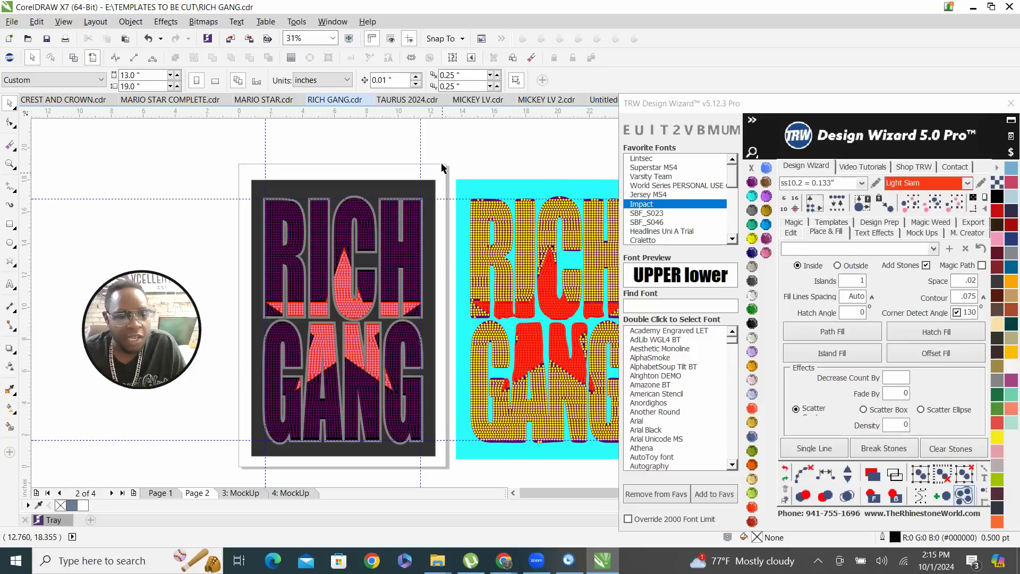
Select the whole traced, stone-filled copy beside the page and delete it.
left_click_drag(452, 160, 545, 439)
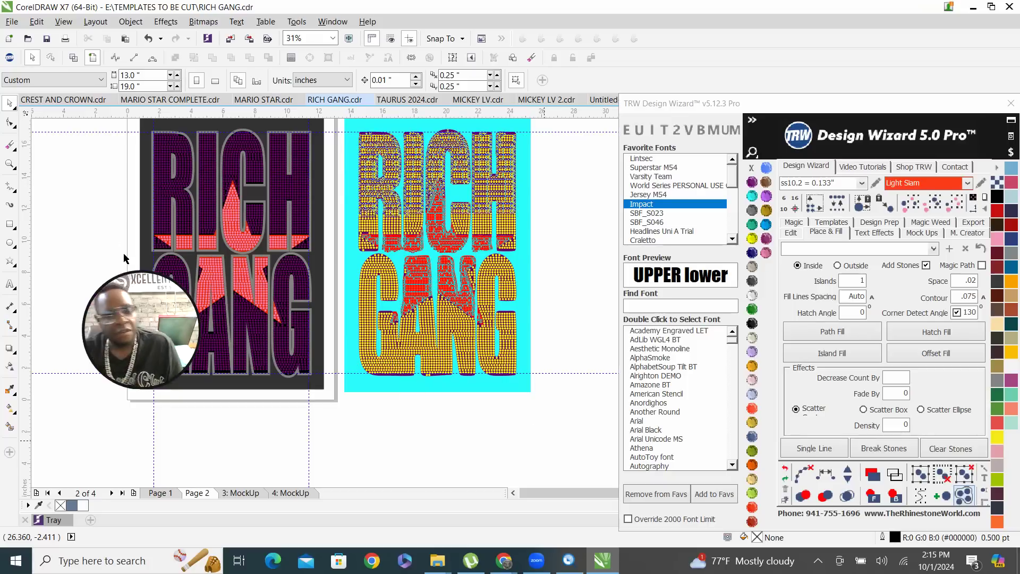
left_click(393, 300)
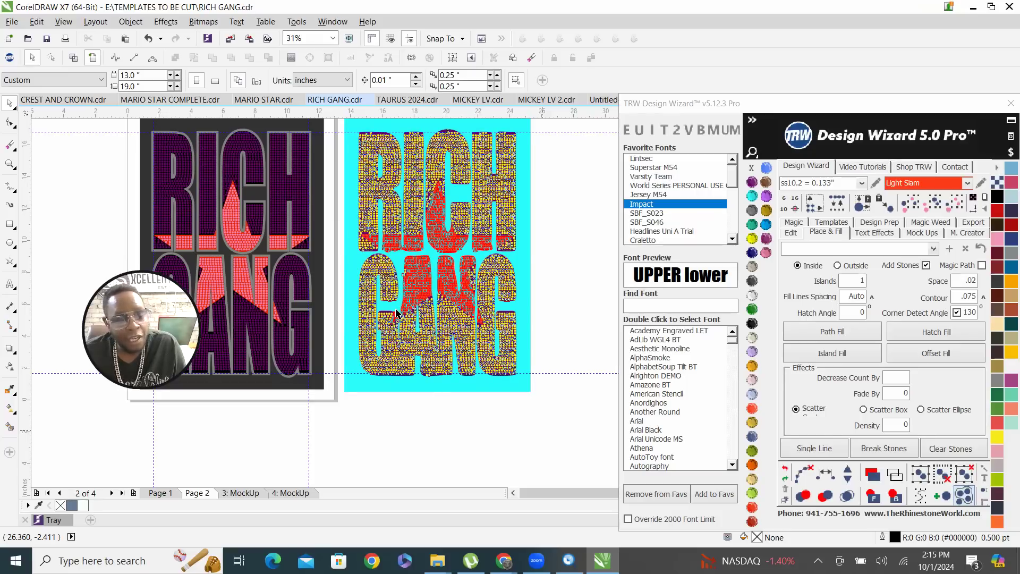
key("Delete")
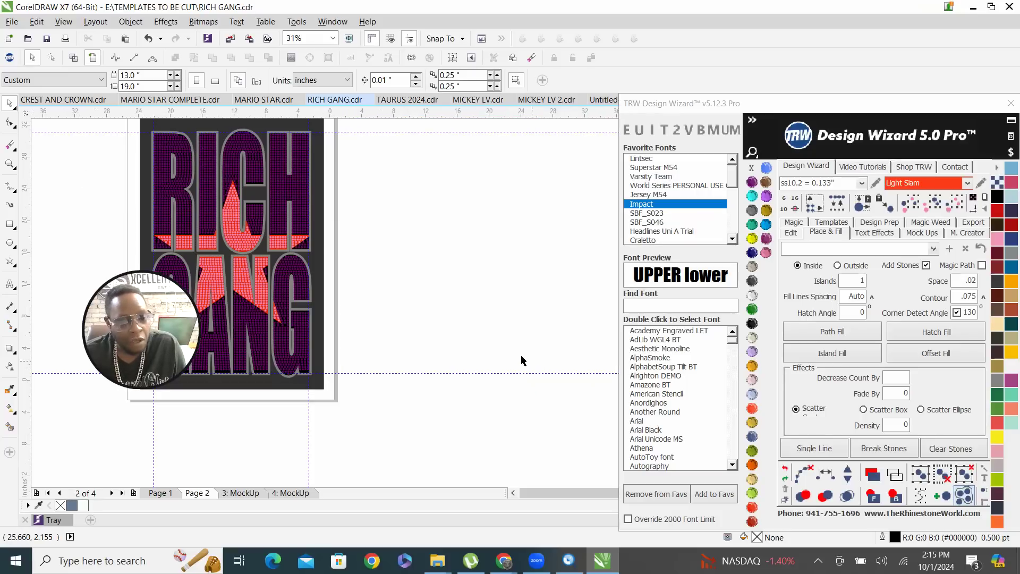
Draw a rectangle about 11.6 by 18 inches over the RICH GANG design on Page 2, extending slightly below its dark background.
scroll(521, 357, "down", 1)
scroll(441, 319, "up", 1)
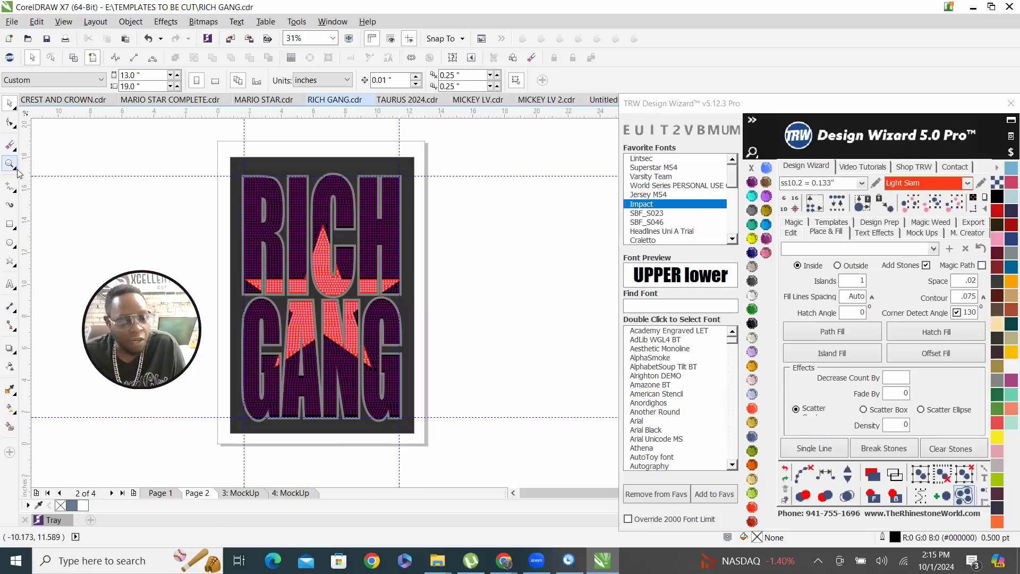
left_click(10, 224)
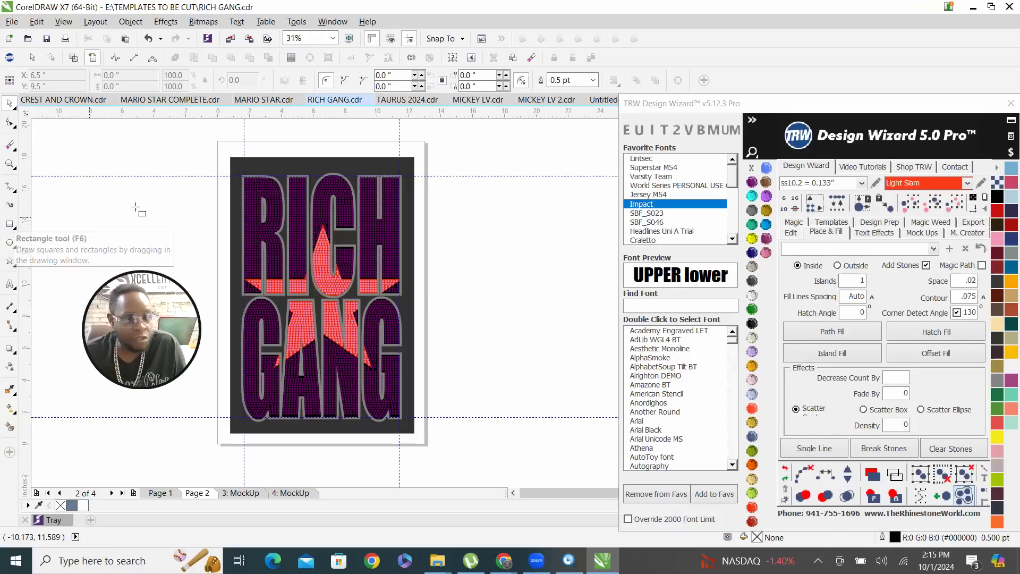
left_click_drag(227, 157, 417, 441)
left_click_drag(420, 440, 417, 443)
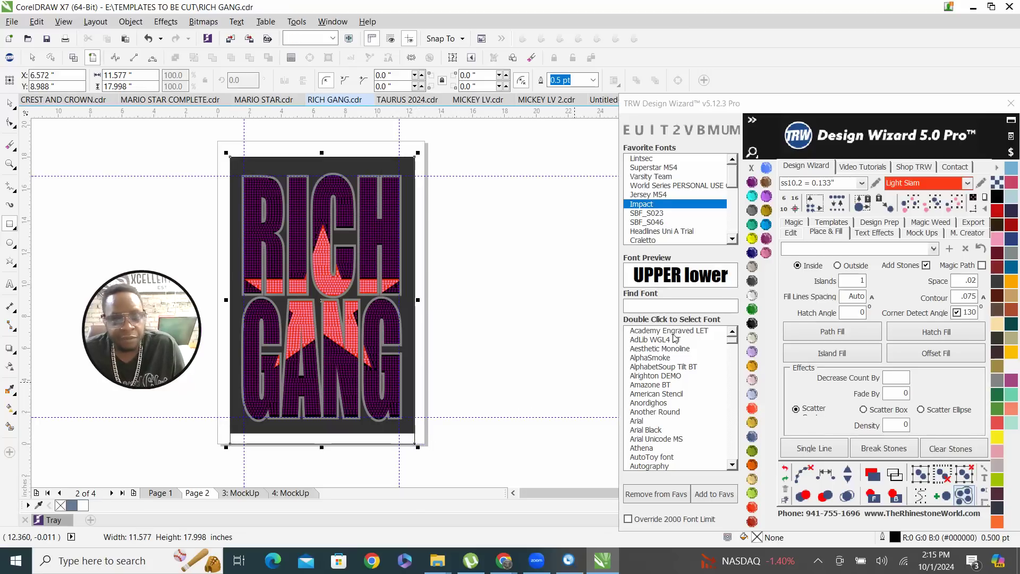
Fill the rectangle with Aquamarine without an outline and nudge it 15 inches to the right of the RICH GANG design.
left_click(753, 197)
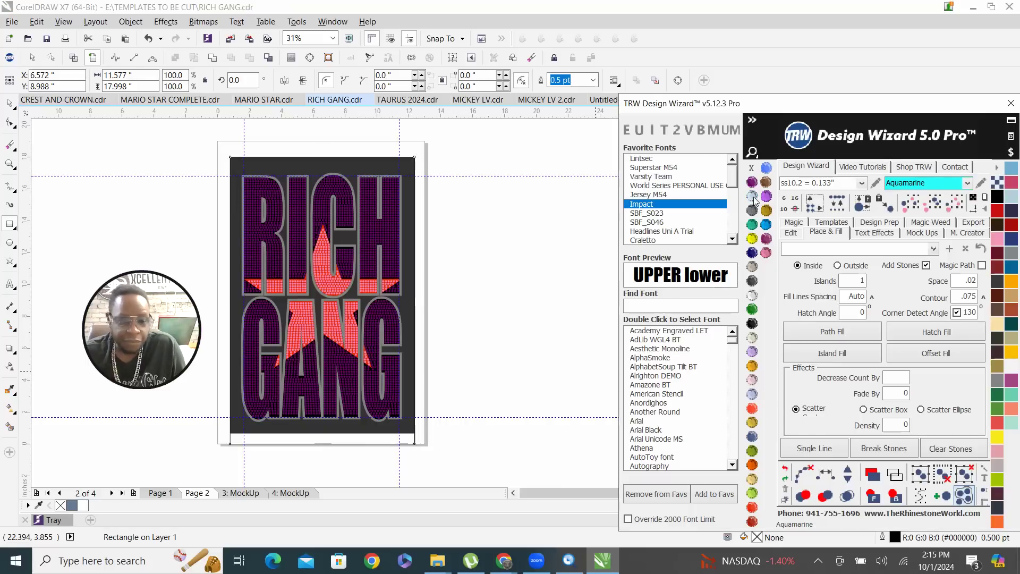
scroll(333, 167, "up", 3)
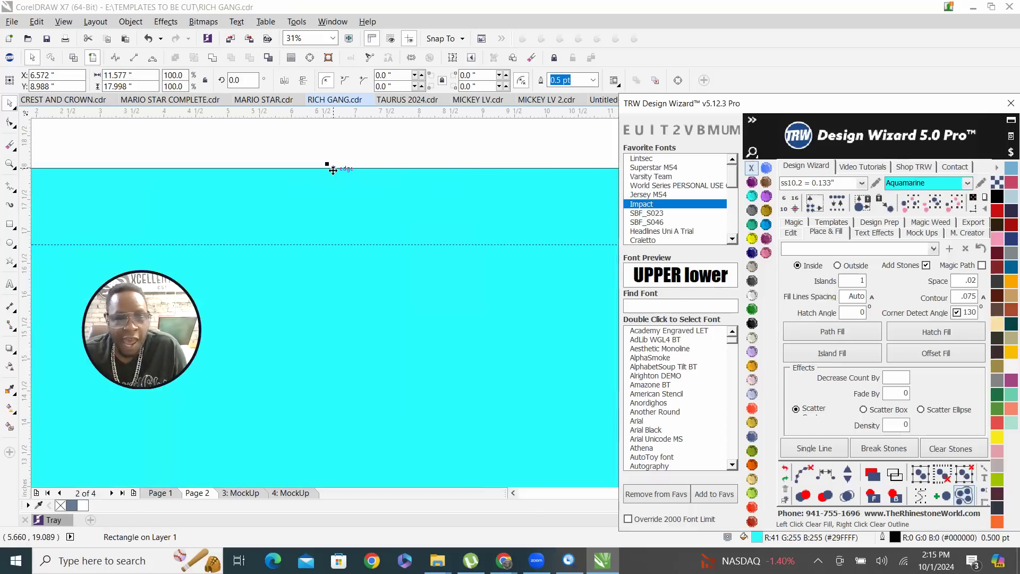
scroll(351, 192, "down", 3)
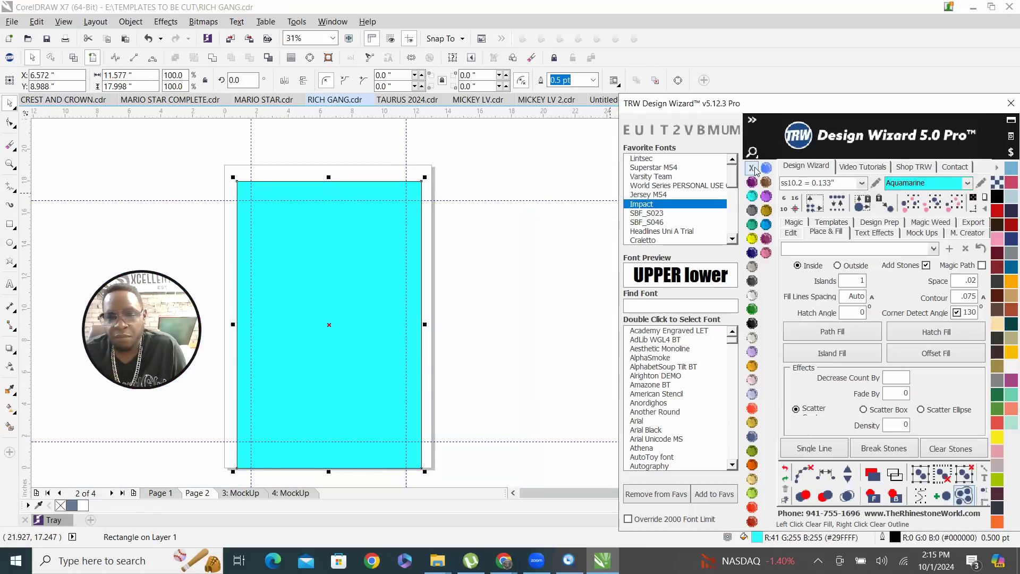
left_click(791, 233)
left_click(911, 323)
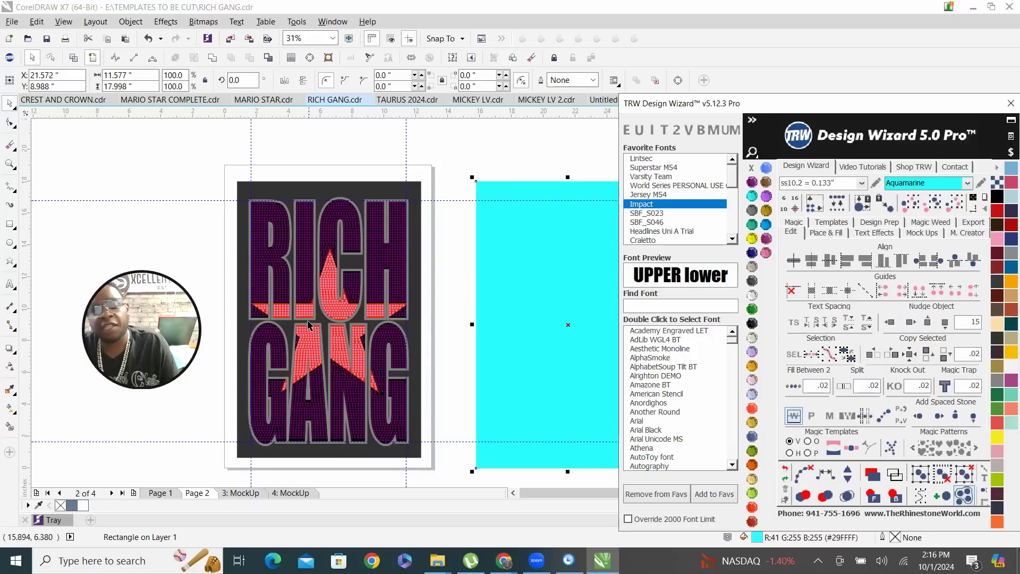
scroll(428, 299, "down", 2)
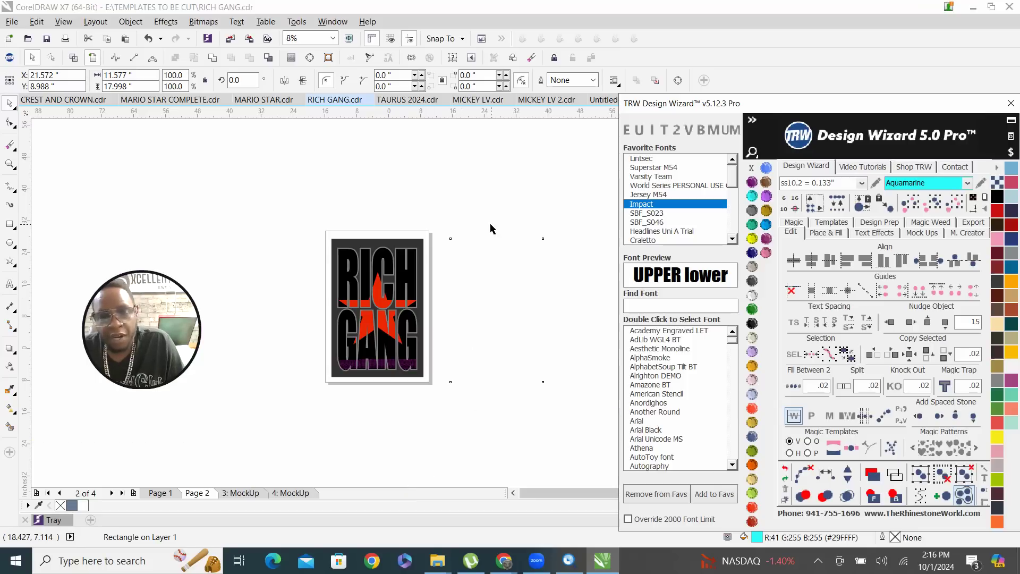
scroll(490, 222, "down", 2)
left_click(488, 254)
Add the text RICH above the upper-left corner of the design and enlarge it to about 9.5 inches wide.
scroll(469, 325, "up", 3)
scroll(462, 336, "down", 3)
scroll(388, 340, "up", 2)
scroll(343, 245, "up", 2)
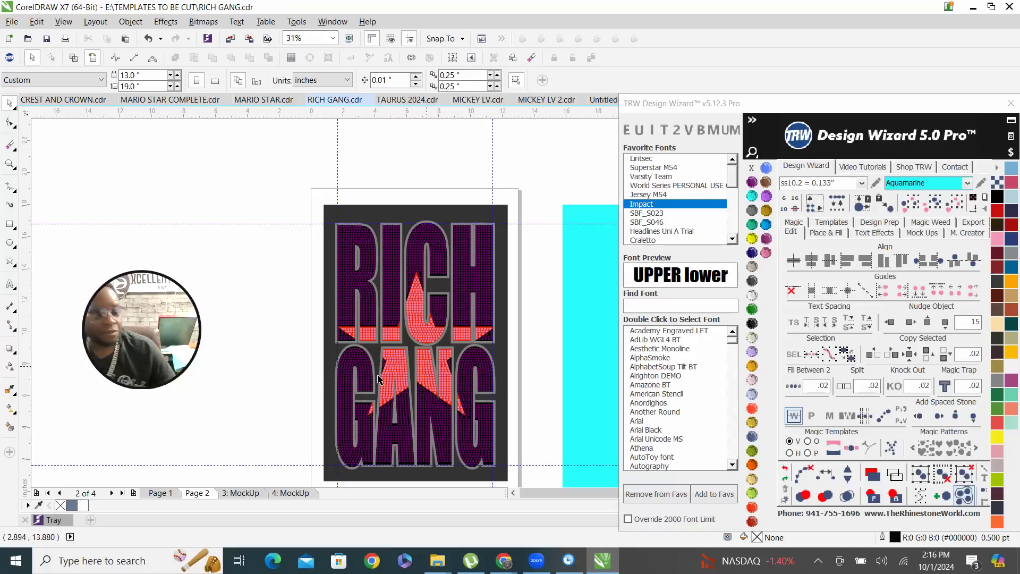
left_click(9, 285)
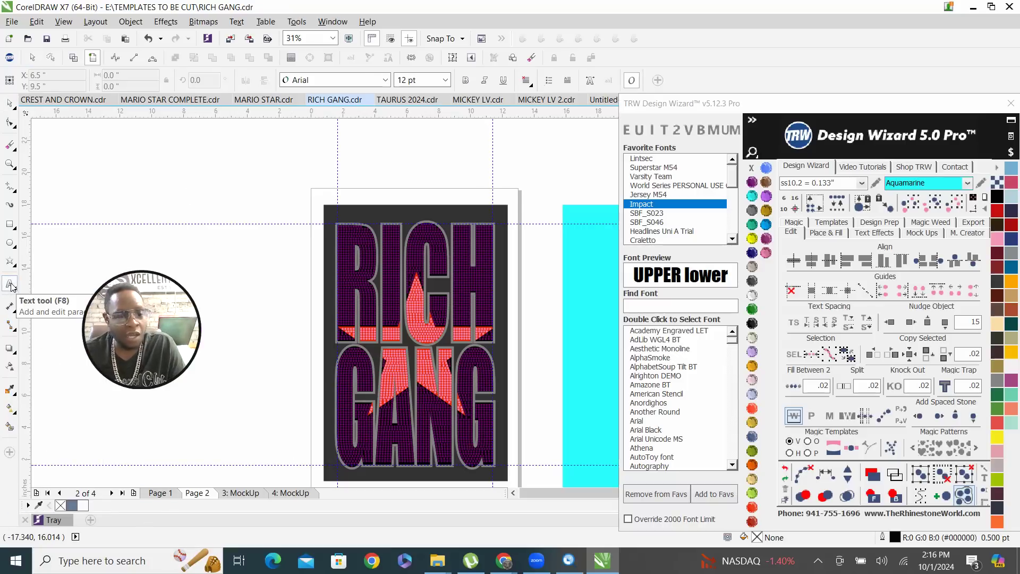
left_click(260, 188)
type("RICH")
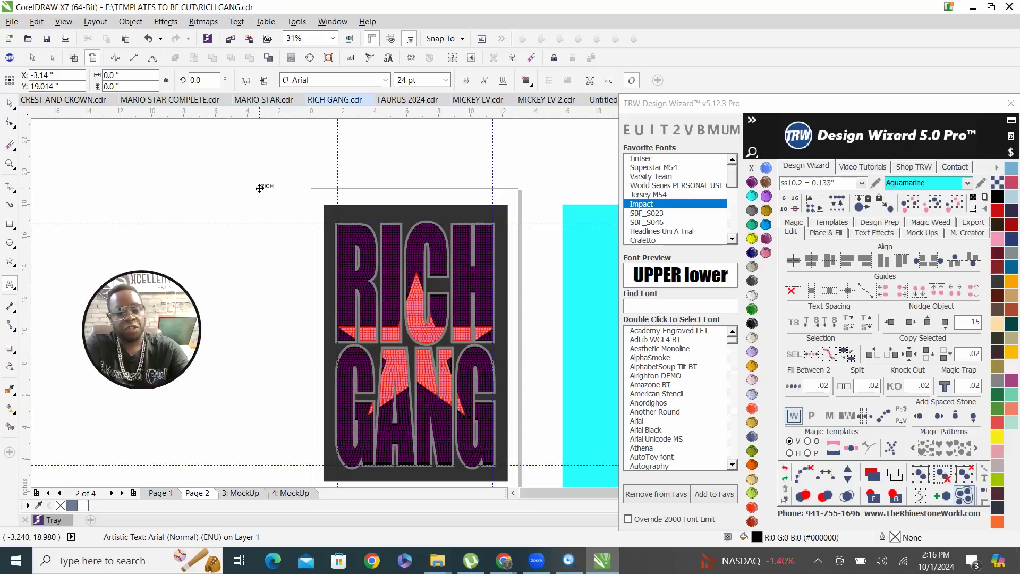
key("Escape")
left_click_drag(277, 191, 415, 236)
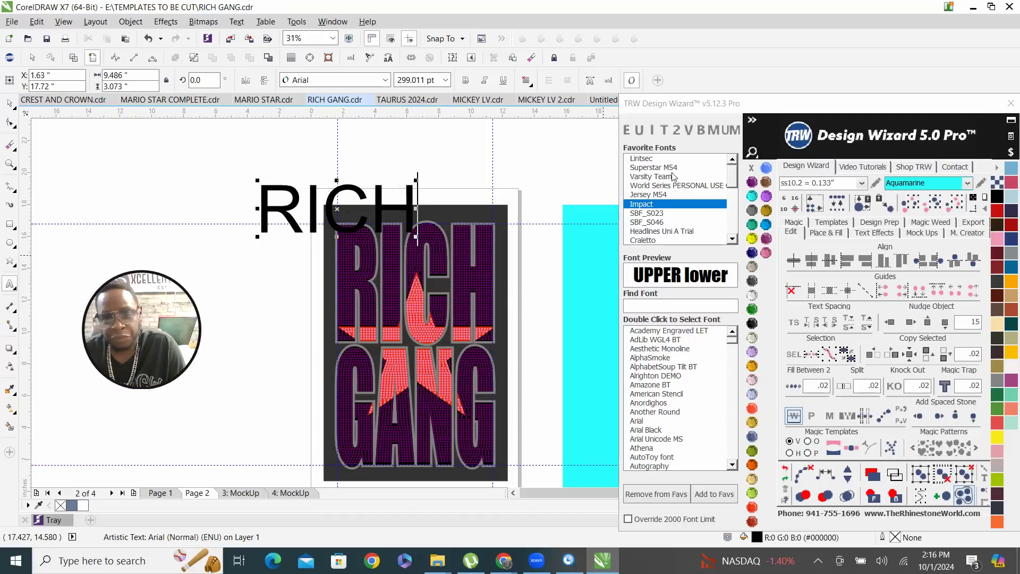
Try several favourite fonts on the RICH text, including Jersey M54, Lintsec and World Series, and set it to Impact.
left_click(657, 195)
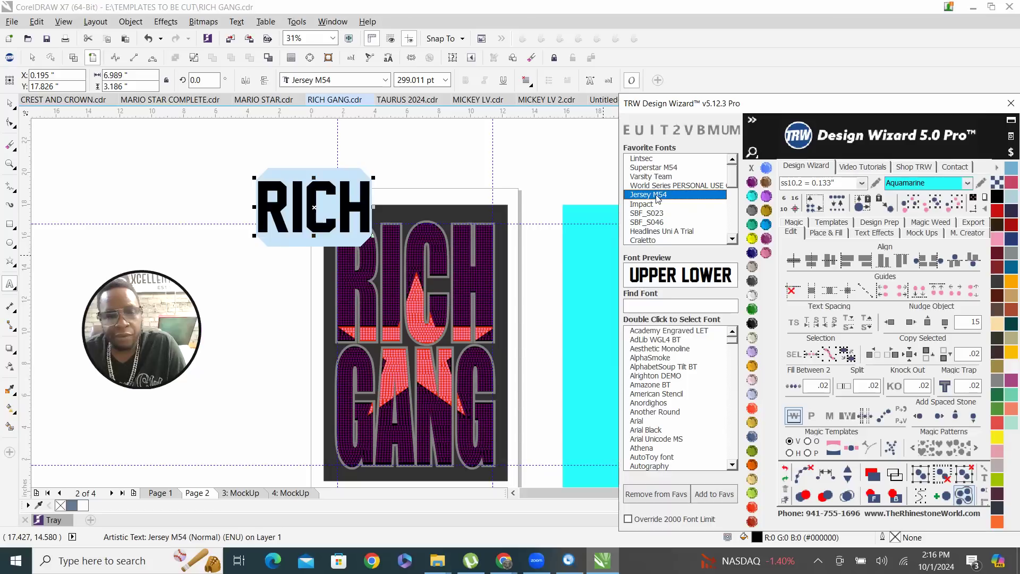
left_click(650, 158)
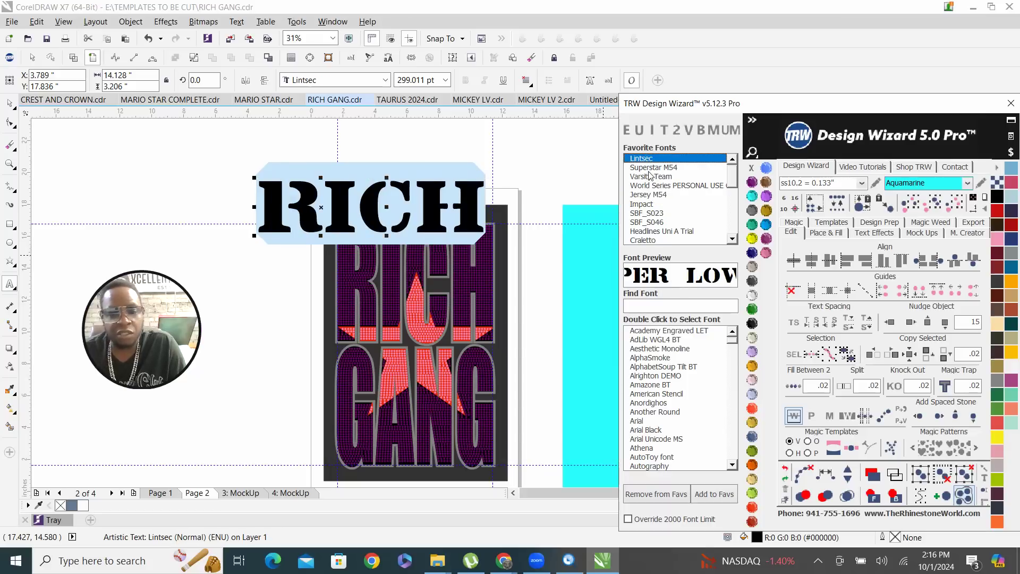
left_click(652, 167)
left_click(654, 177)
left_click(658, 185)
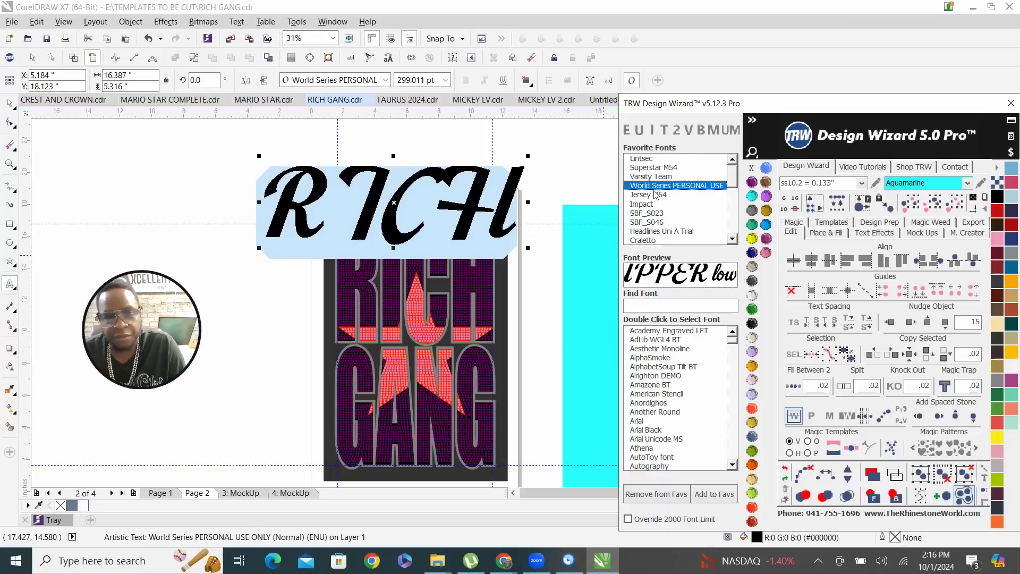
left_click(647, 195)
left_click(644, 203)
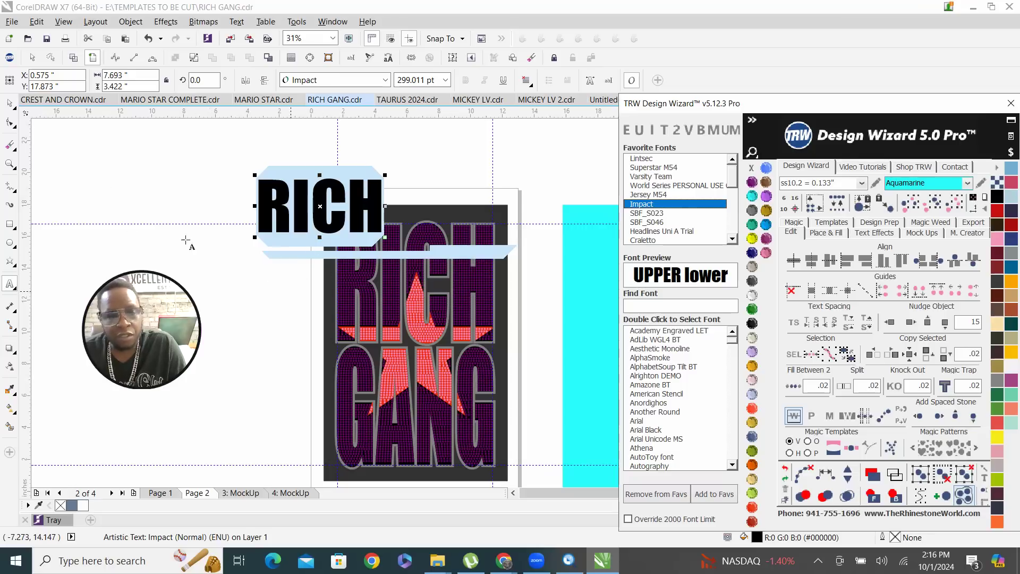
Move the RICH text onto the stone lettering on Page 1 and scale it to about 9.7 inches wide.
left_click(9, 103)
left_click(276, 228)
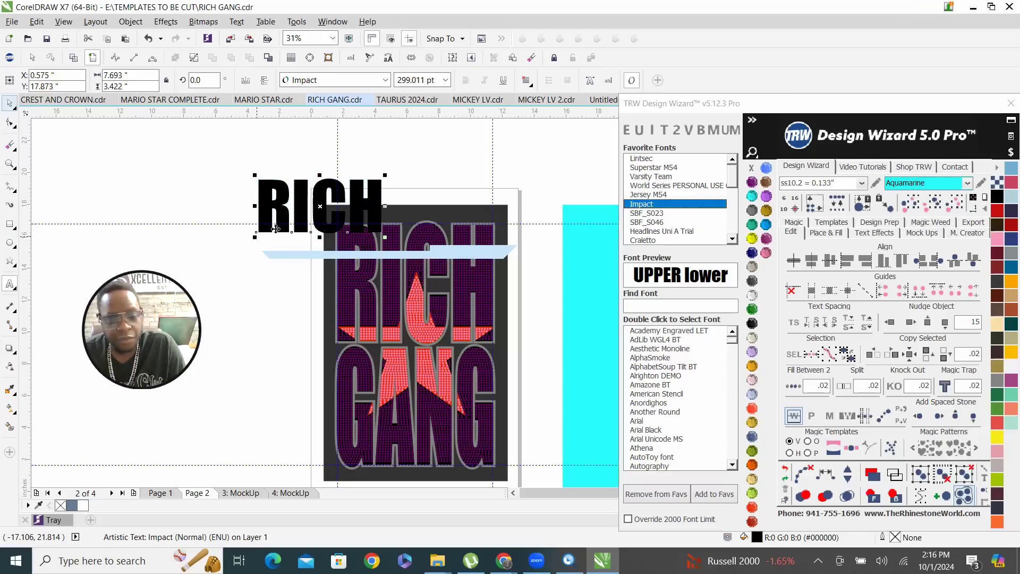
left_click_drag(300, 199, 378, 259)
scroll(534, 289, "up", 2)
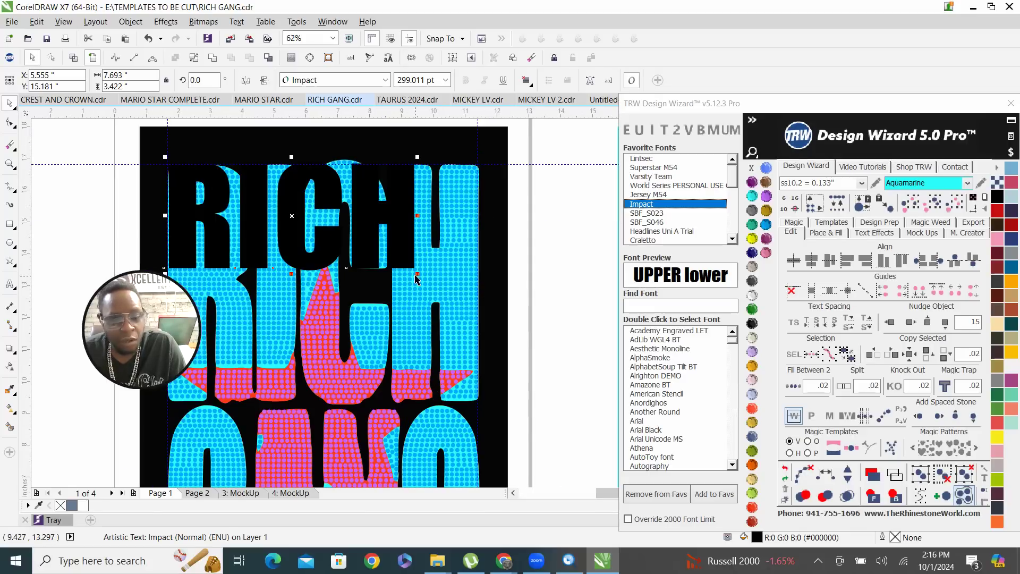
left_click_drag(416, 274, 480, 362)
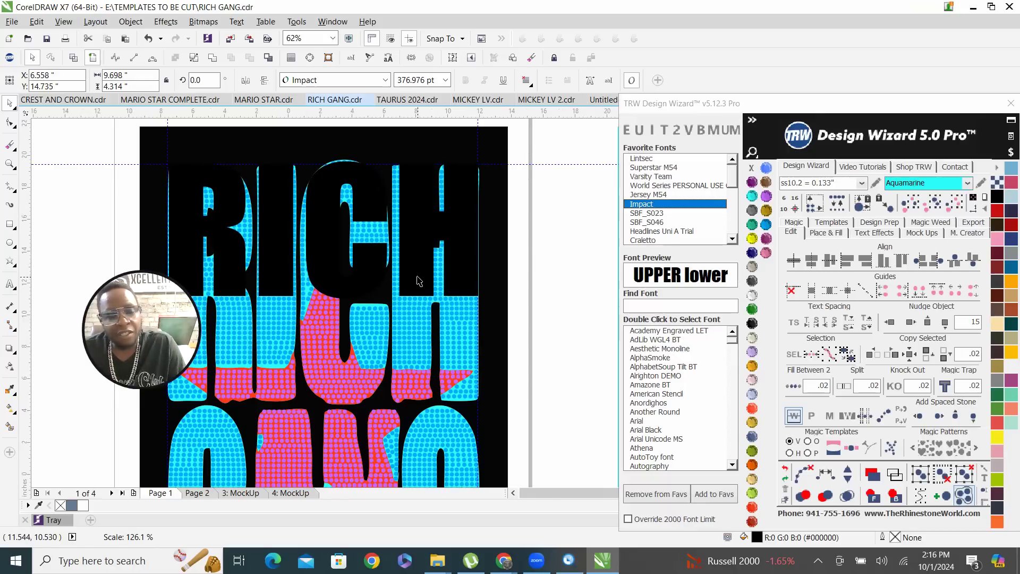
scroll(381, 286, "down", 2)
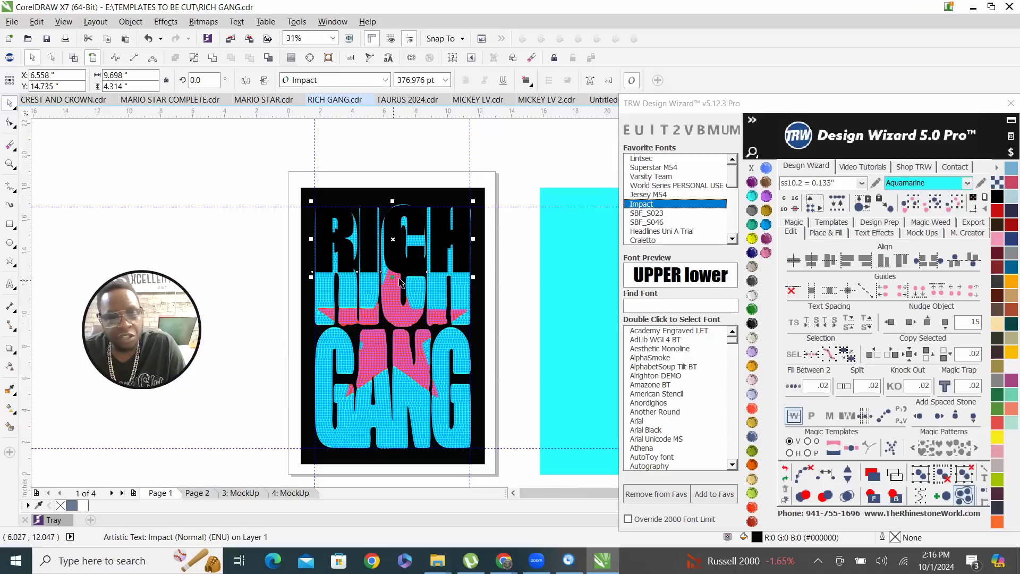
Stretch the RICH text on Page 1 to about 7.8 inches tall, compare it with the stone lettering, and undo its placement.
left_click_drag(389, 313, 383, 330)
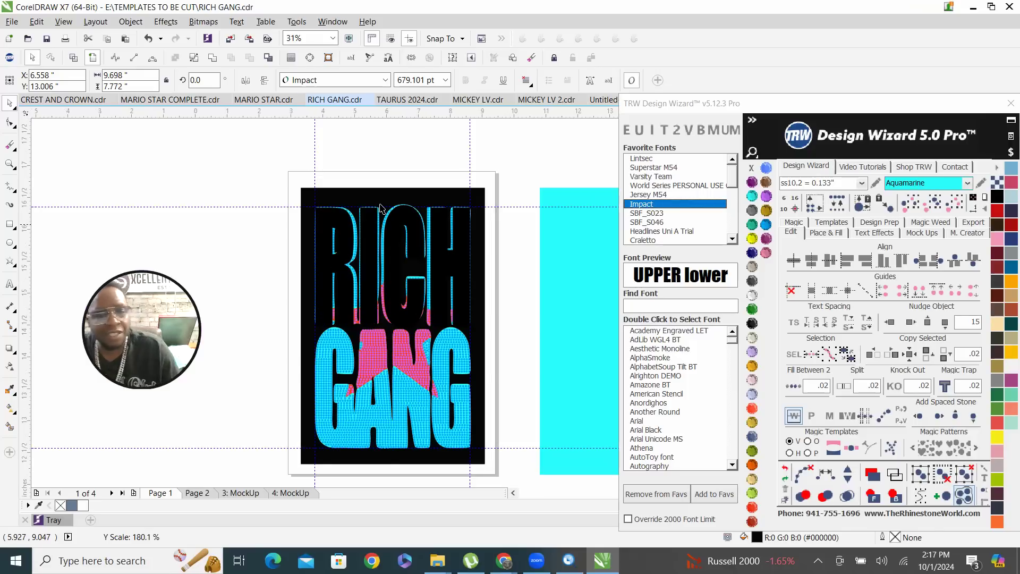
scroll(372, 244, "up", 3)
scroll(319, 217, "down", 2)
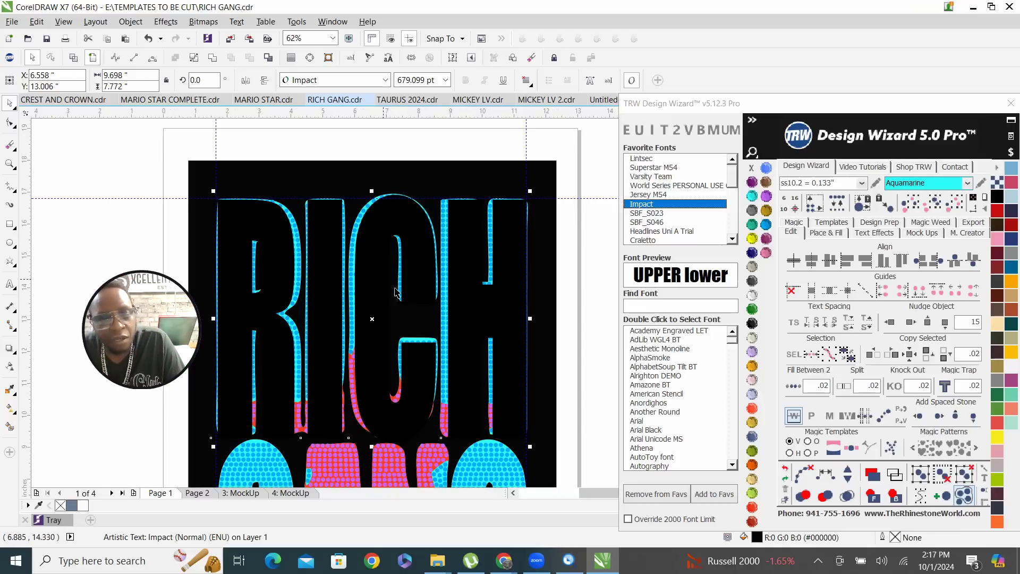
scroll(325, 239, "down", 1)
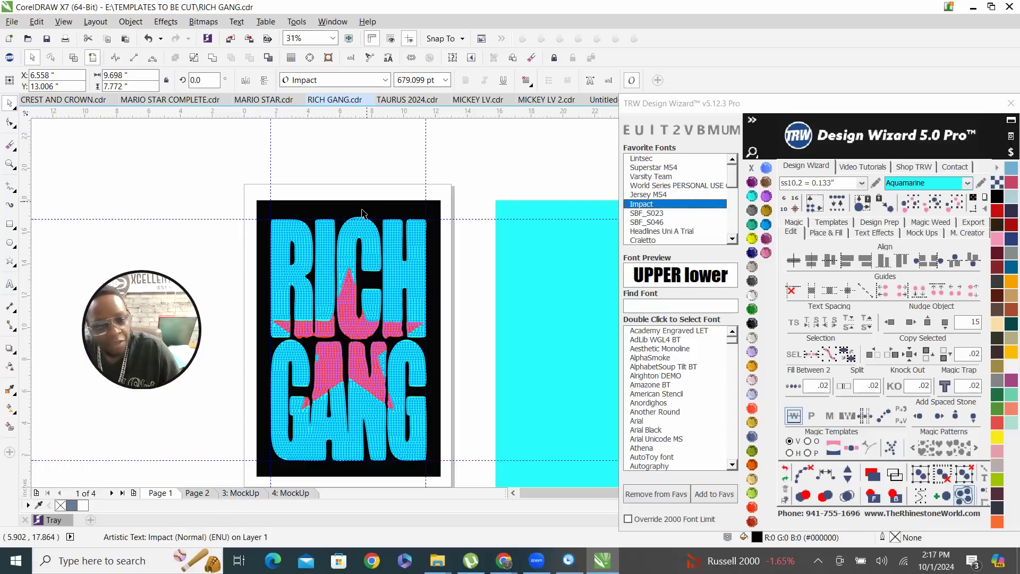
key("Escape")
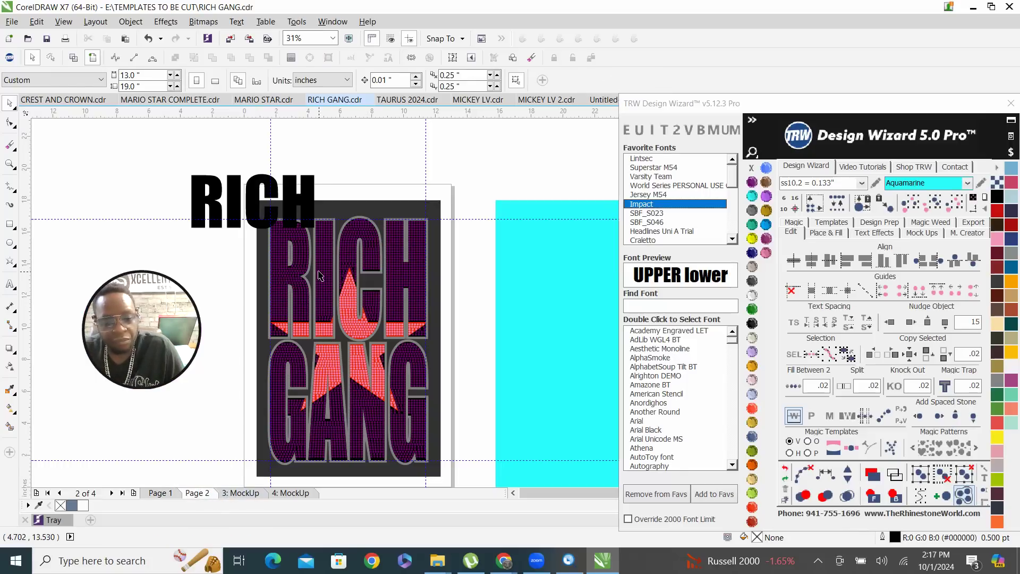
Place the RICH text over the matching word on Page 2 and stretch it to about 9.8 by 7.5 inches.
left_click_drag(252, 207, 549, 248)
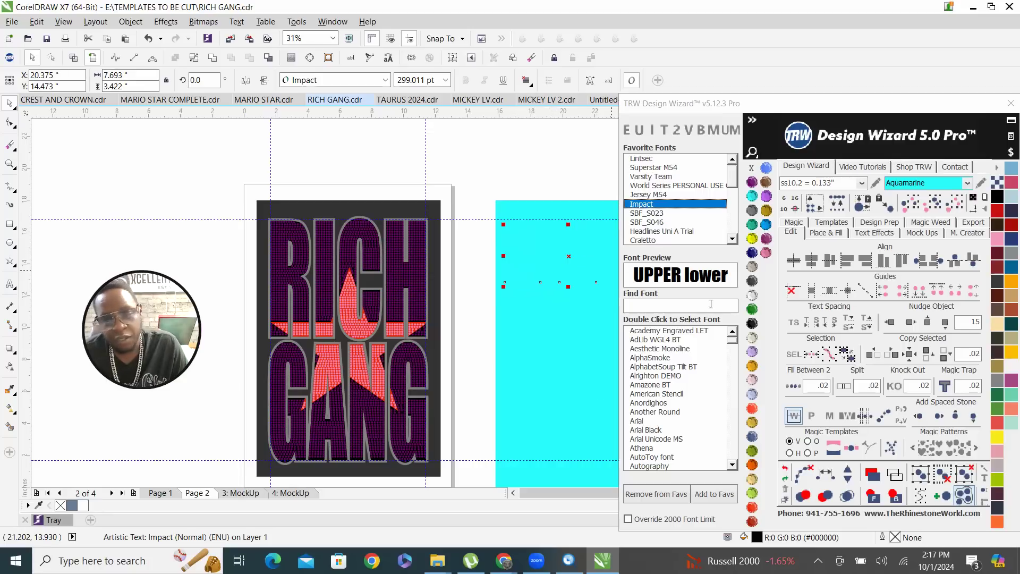
left_click_drag(559, 263, 325, 250)
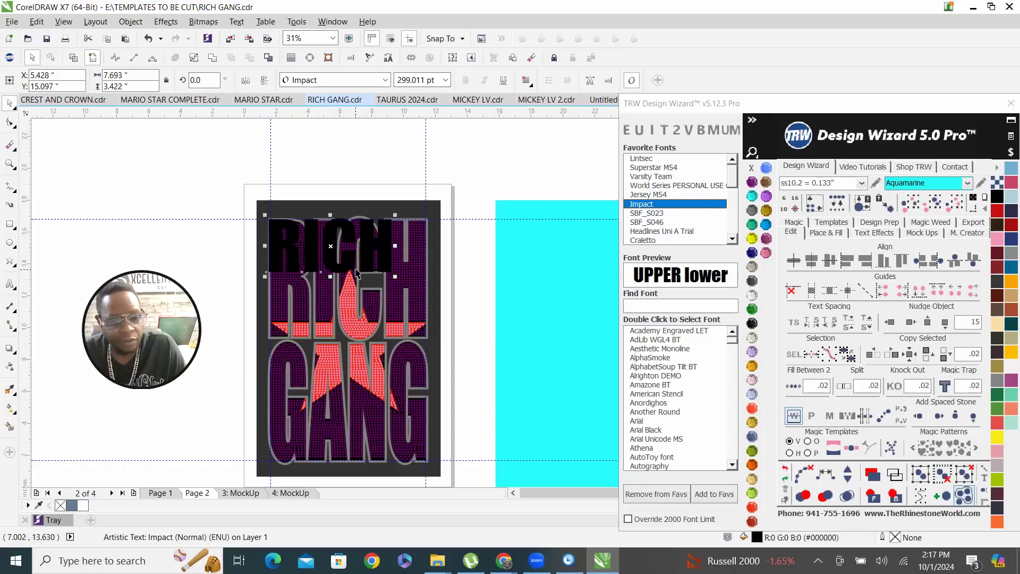
left_click_drag(414, 299, 430, 321)
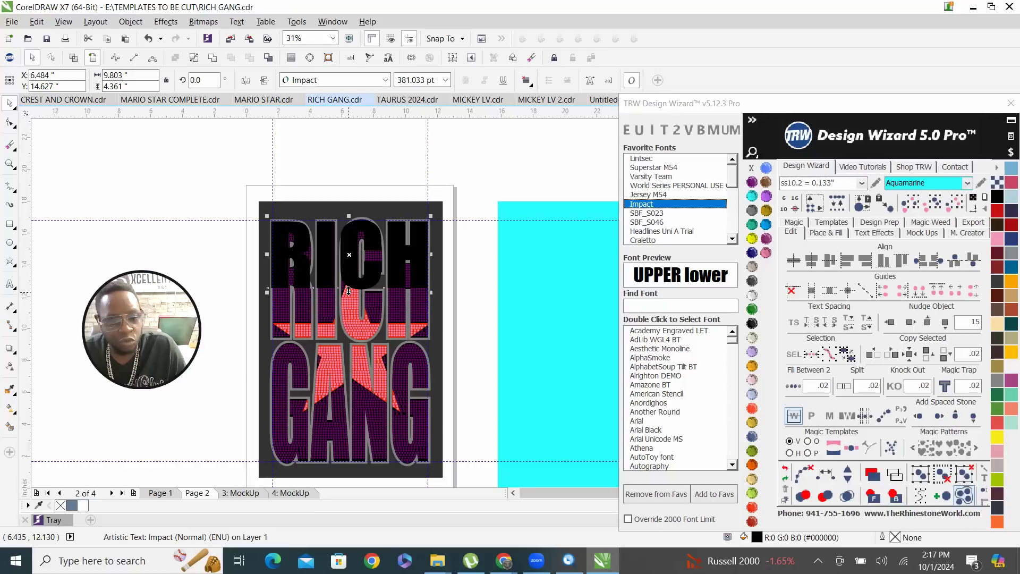
left_click_drag(351, 296, 348, 341)
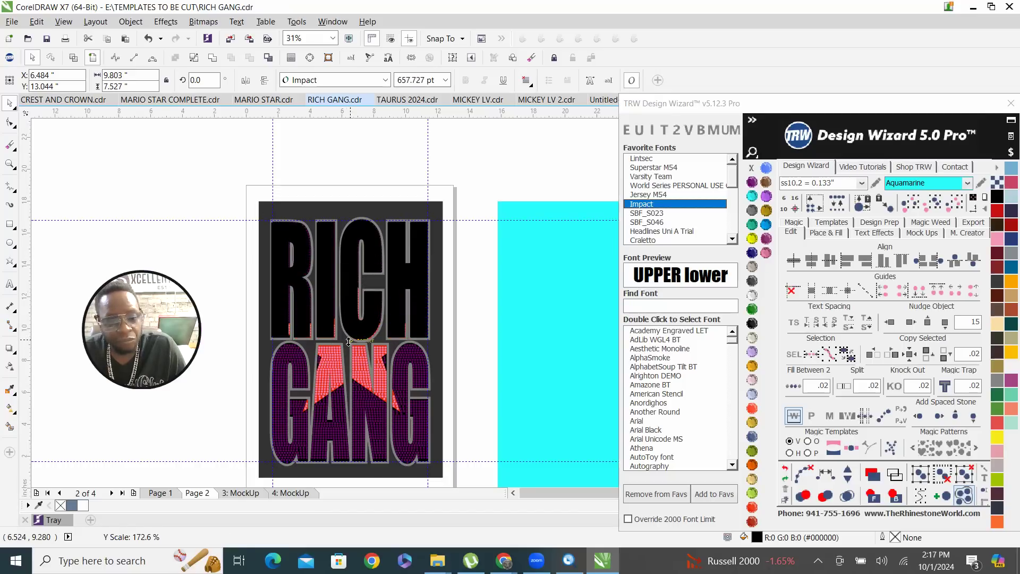
scroll(349, 332, "up", 4)
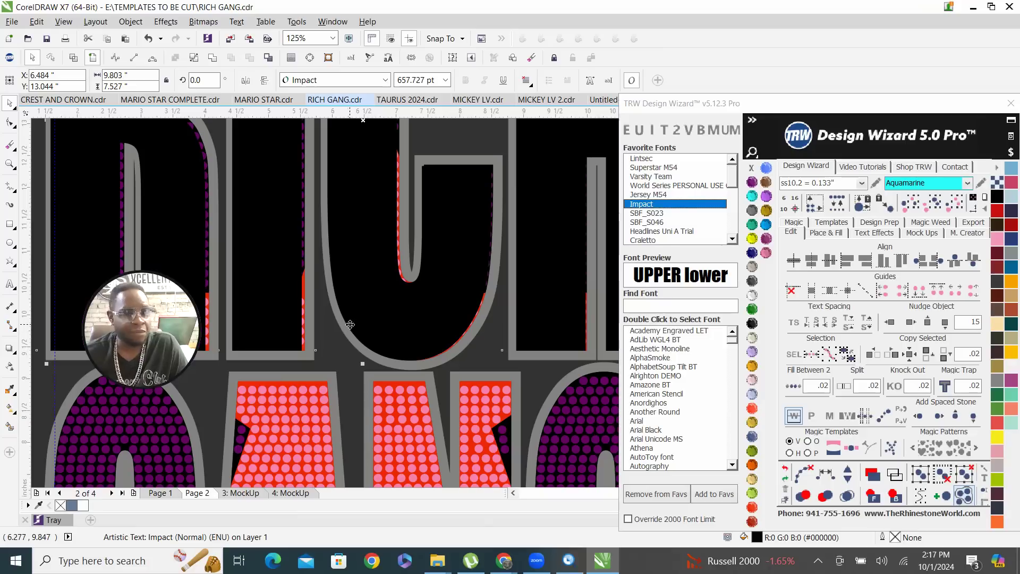
scroll(352, 324, "down", 4)
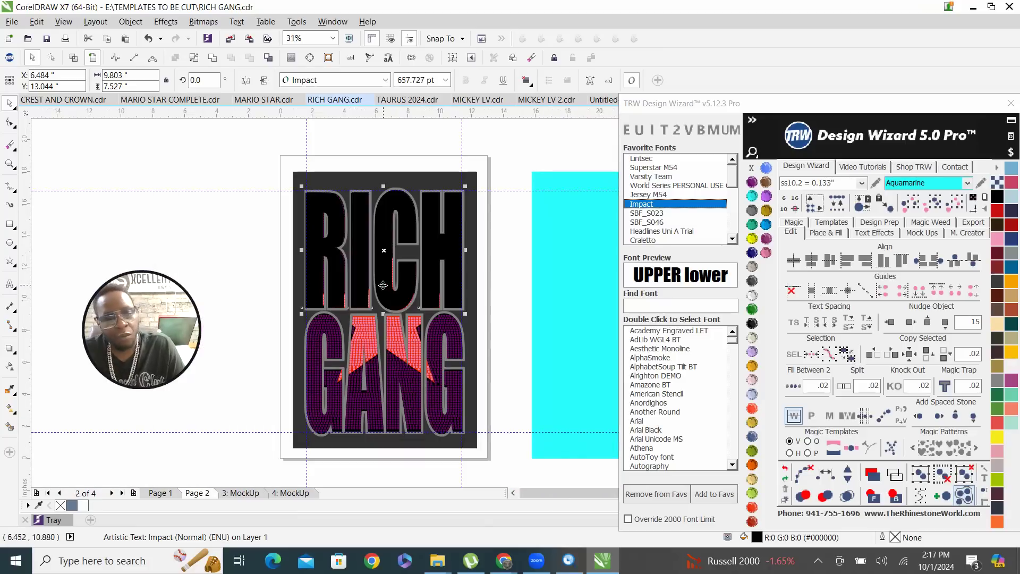
Duplicate the RICH text straight down over the word GANG and change the copy's wording to GANG.
left_click_drag(386, 269, 374, 394)
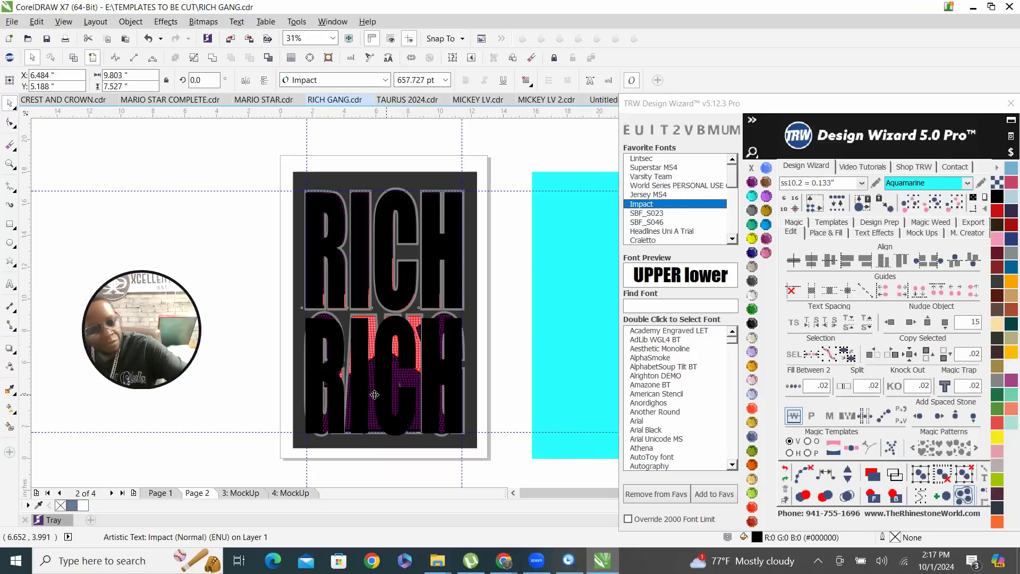
double_click(384, 364)
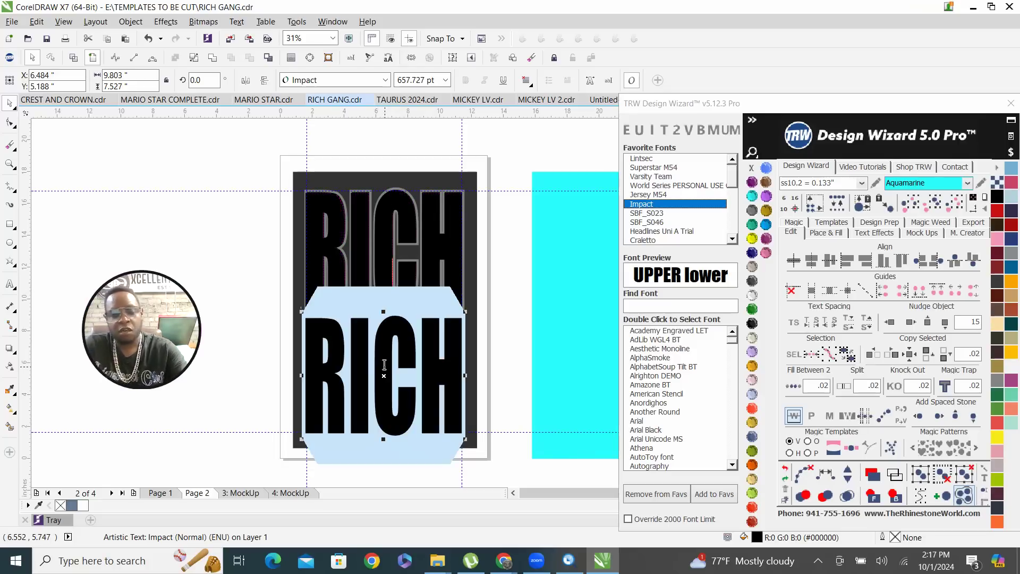
type("GANG")
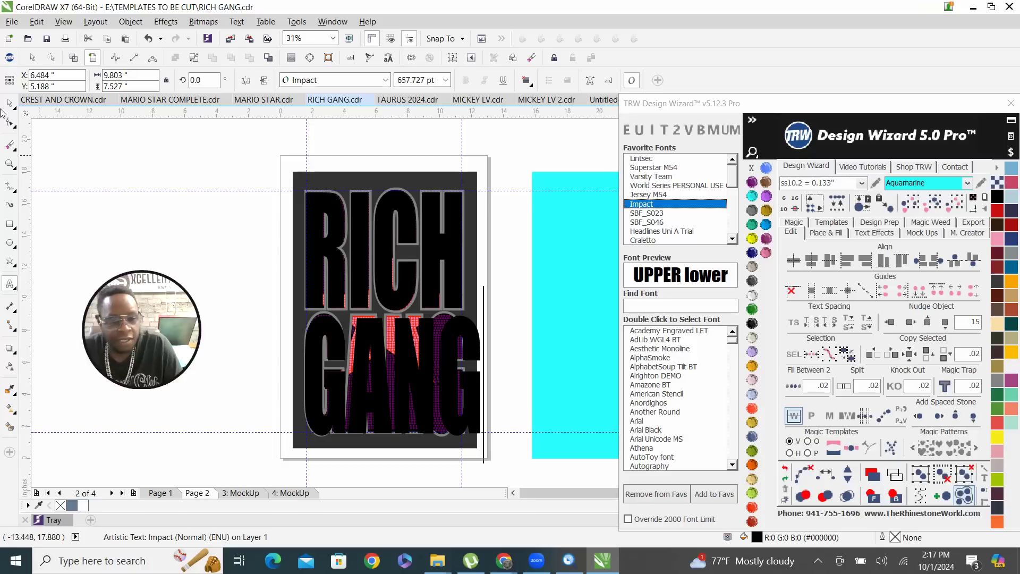
left_click(9, 103)
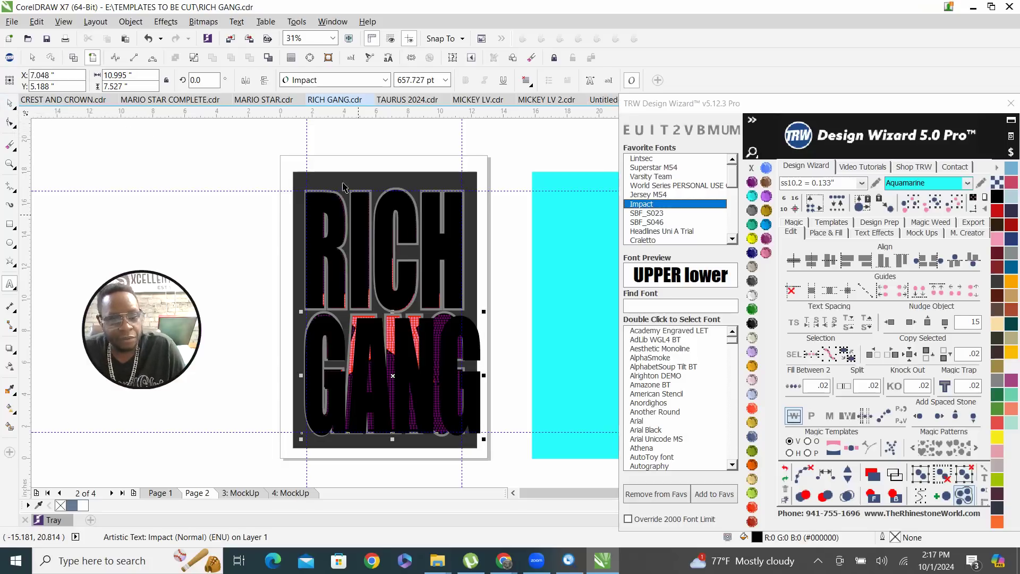
Delete all existing guidelines and place a vertical guideline at X 1.663 inches along the left edge of the lettering.
left_click(308, 136)
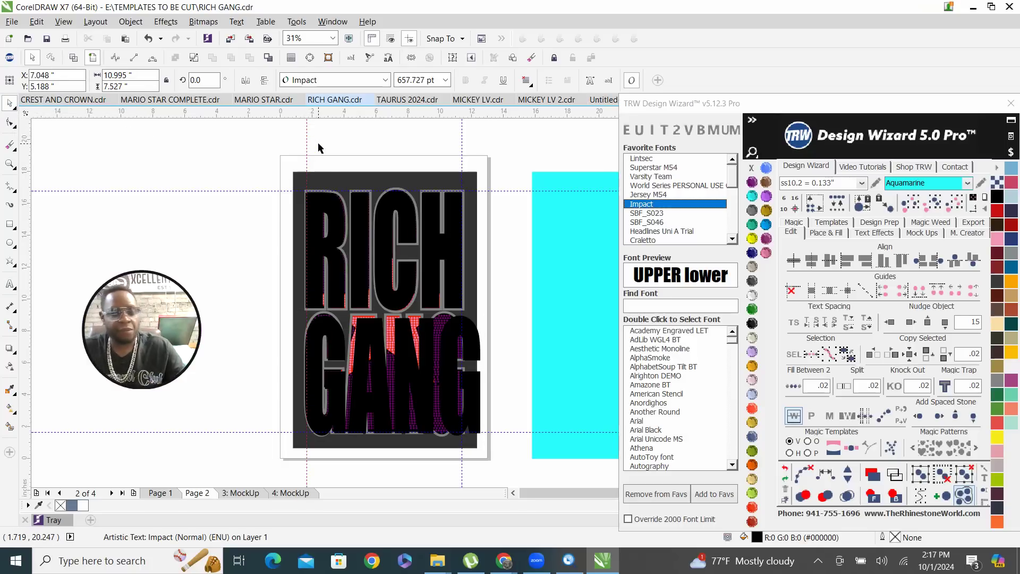
key("ctrl+a")
key("Delete")
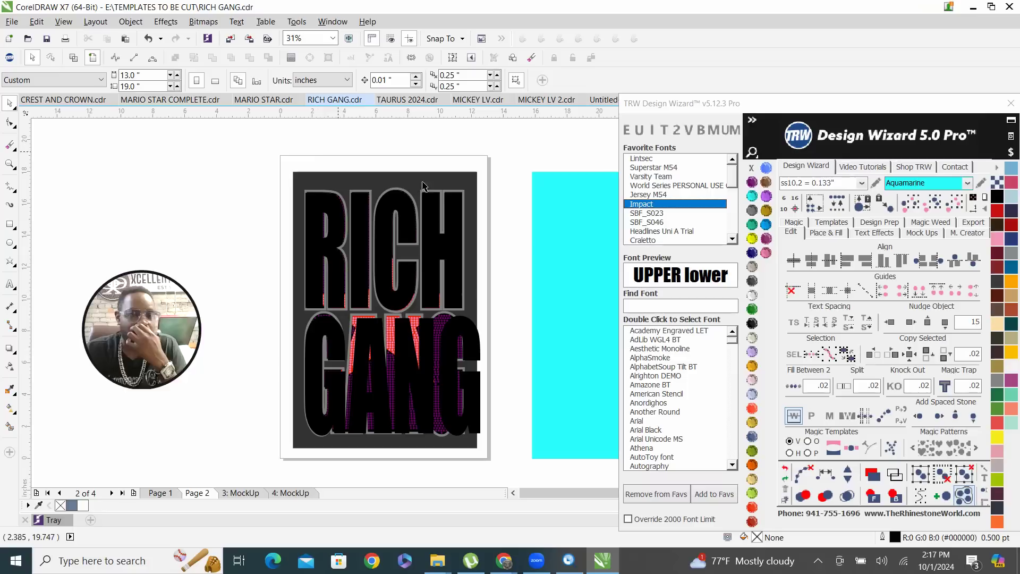
left_click_drag(30, 280, 310, 246)
scroll(310, 247, "up", 3)
scroll(310, 247, "down", 3)
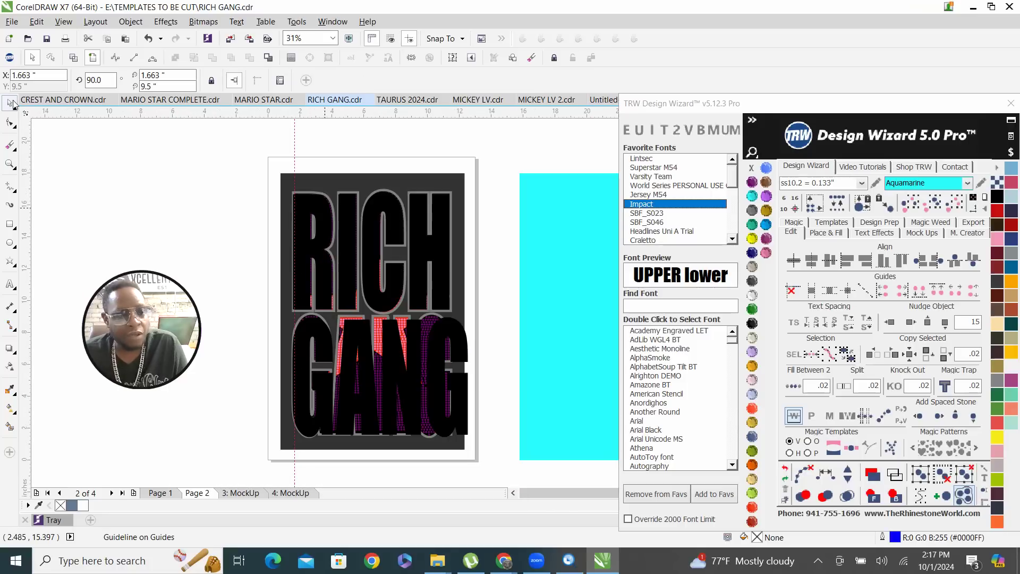
Nudge the RICH and GANG texts together 15 inches right onto the aquamarine rectangle and save the file.
left_click(368, 366)
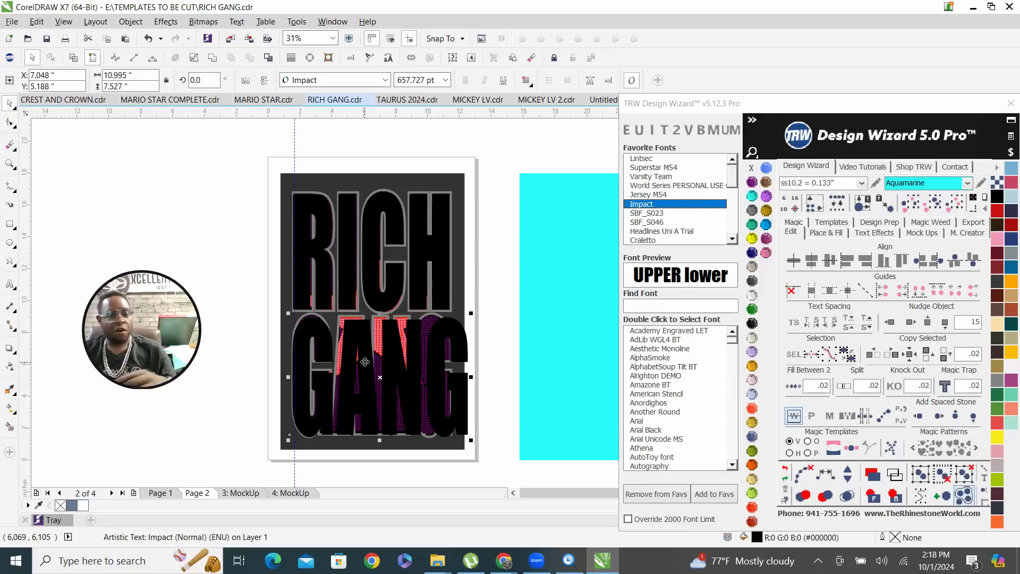
left_click(368, 243, "shift")
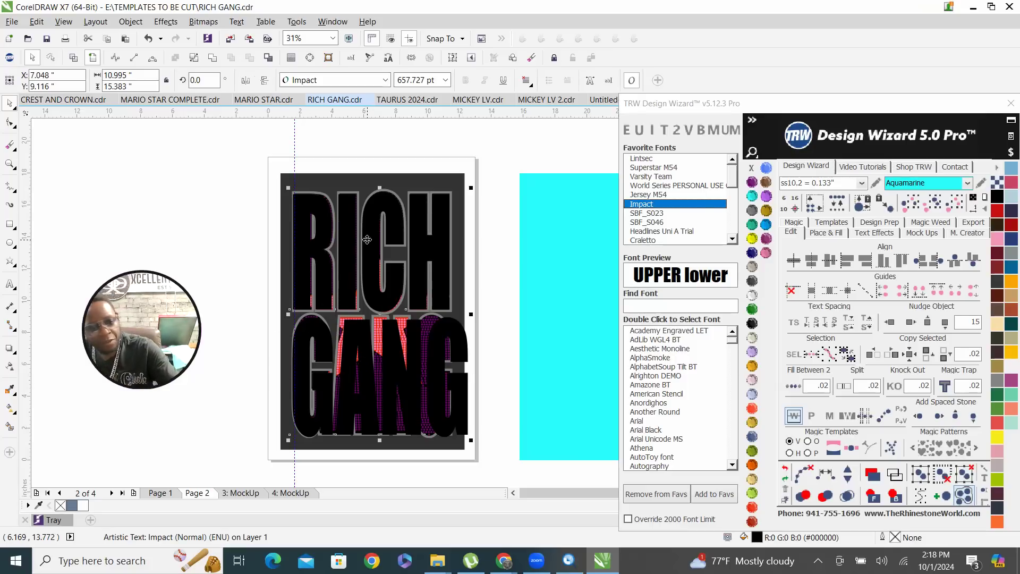
left_click(911, 322)
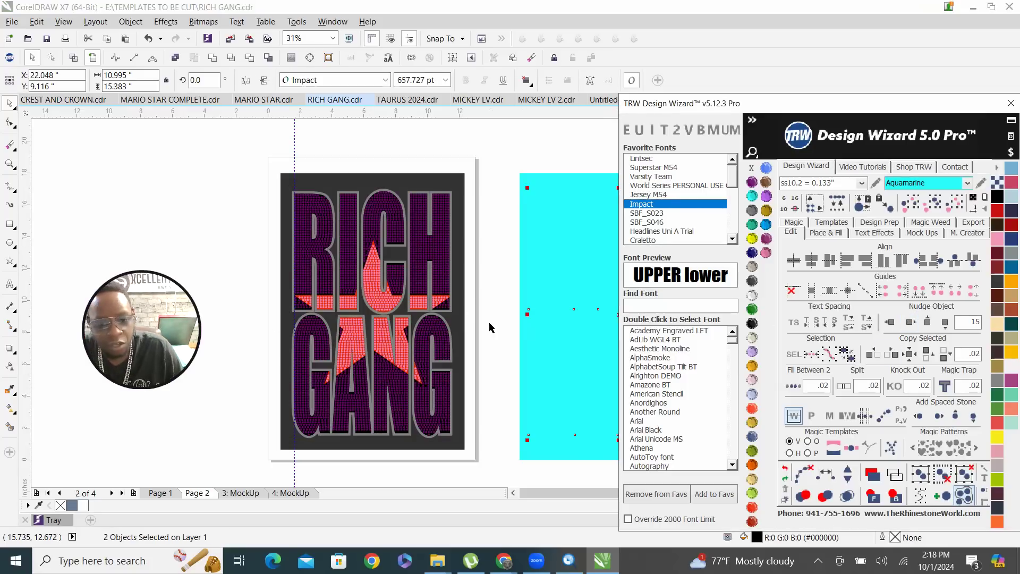
scroll(477, 327, "down", 1)
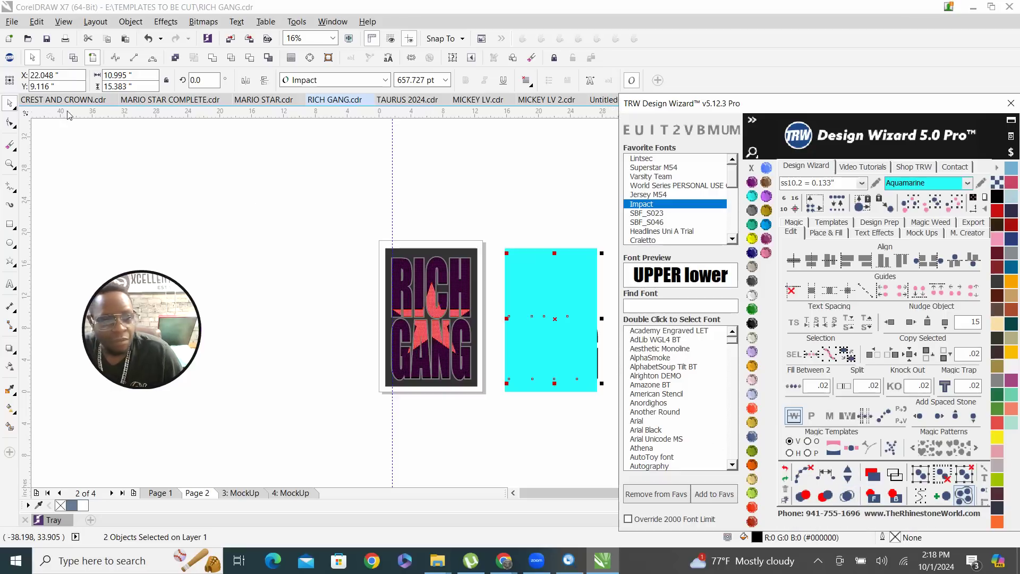
left_click(46, 39)
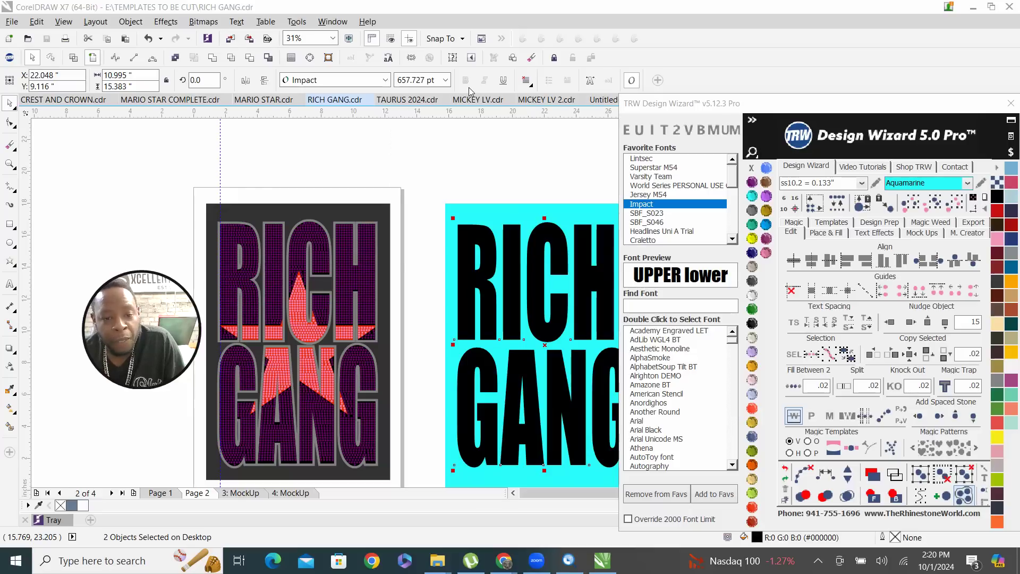
Centre the RICH text horizontally on the aquamarine rectangle.
scroll(381, 255, "down", 1)
scroll(387, 256, "up", 1)
scroll(499, 291, "down", 1)
scroll(312, 301, "up", 1)
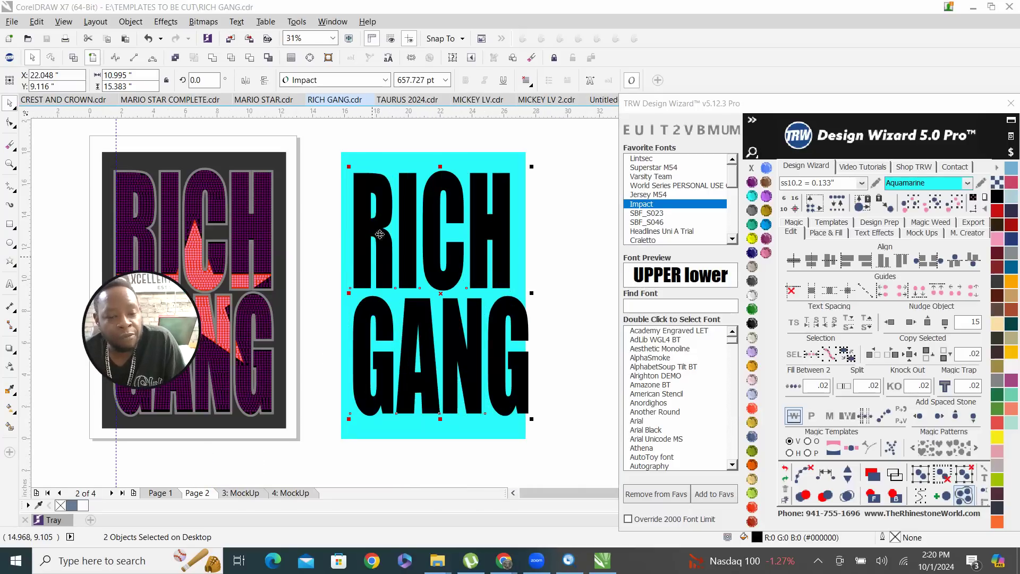
left_click(450, 141)
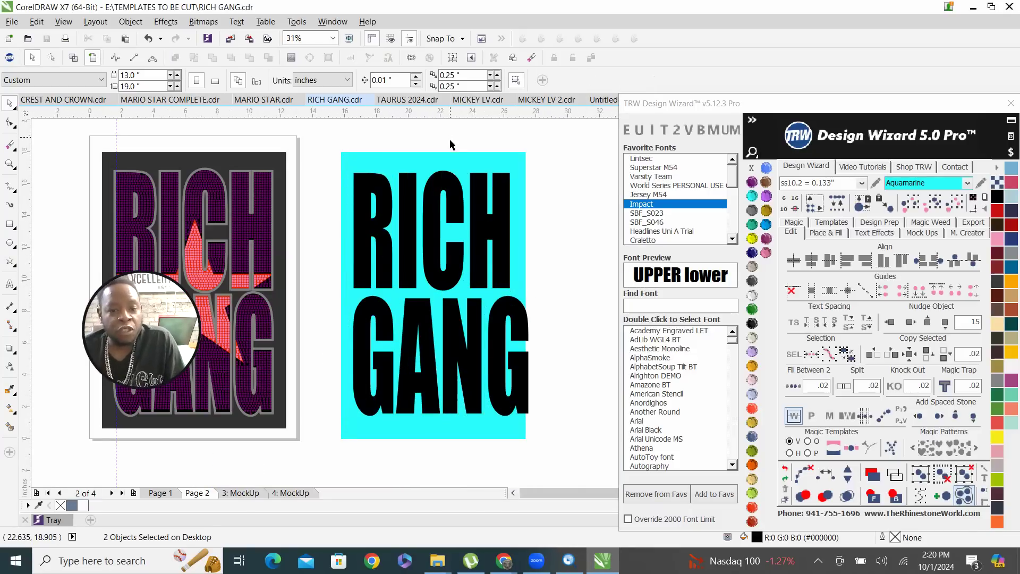
left_click(440, 172)
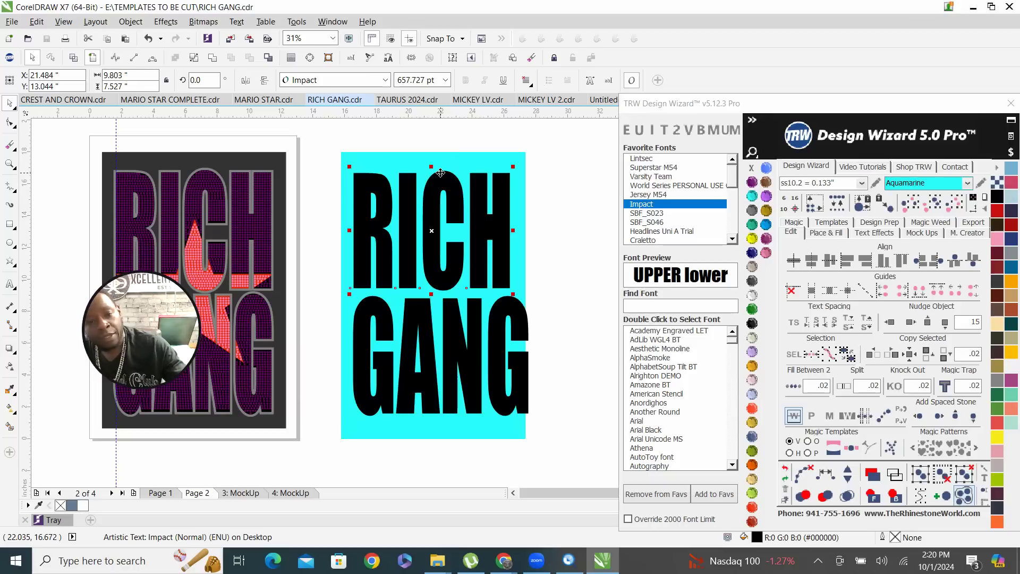
left_click(580, 223)
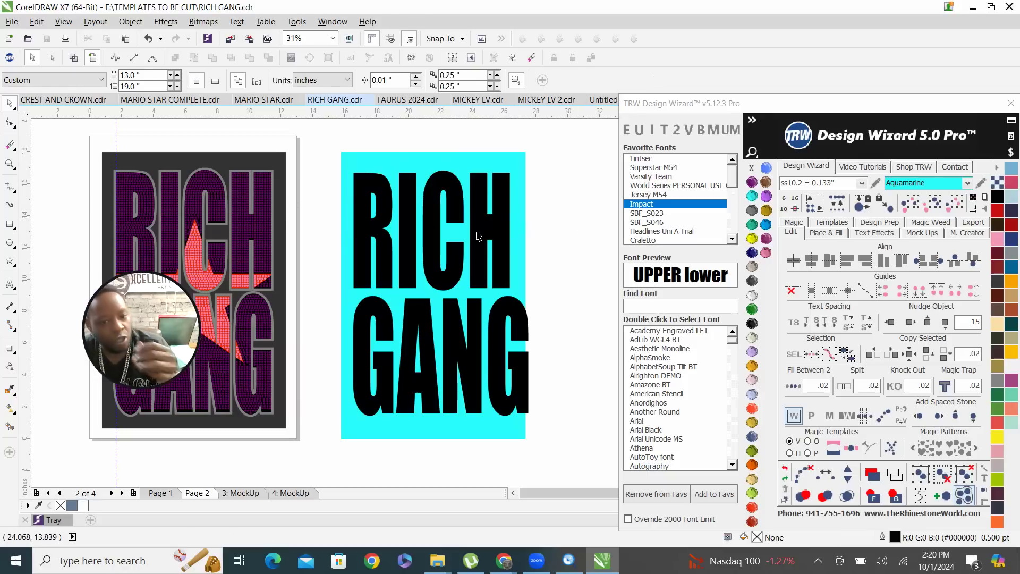
left_click(478, 233)
left_click(383, 163, "shift")
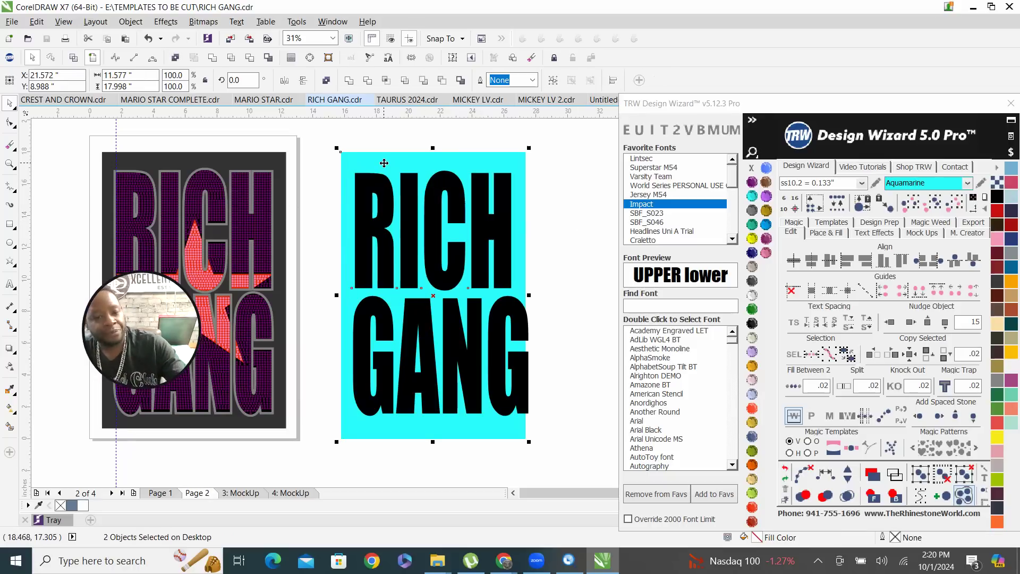
left_click(59, 264)
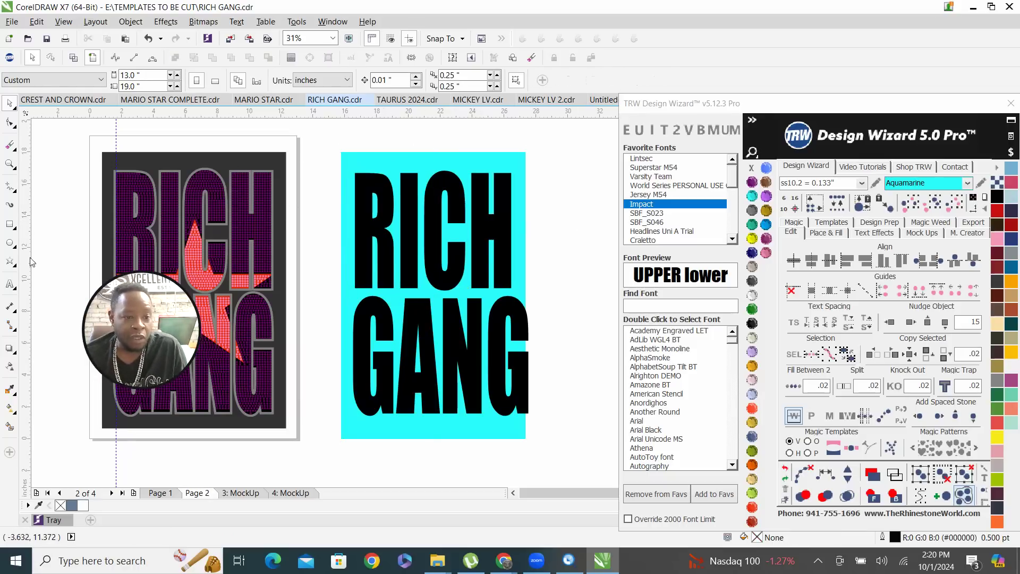
Weld the black RICH text into a curve and place a vertical guideline at X 16.67 inches along its left edge.
left_click_drag(392, 213, 355, 194)
left_click(364, 197)
left_click(195, 56)
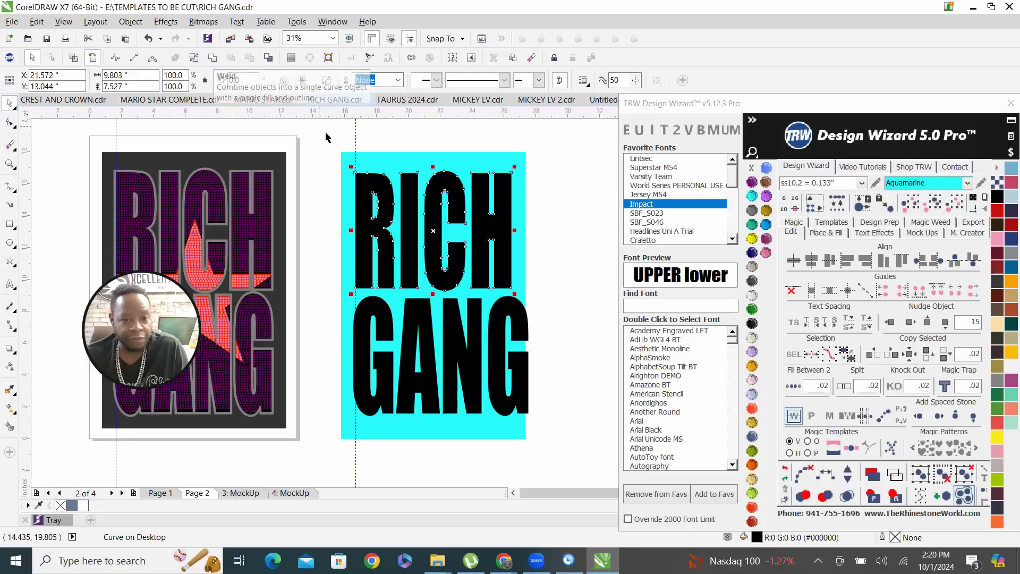
scroll(410, 193, "up", 4)
left_click_drag(422, 339, 421, 363)
scroll(407, 289, "up", 4)
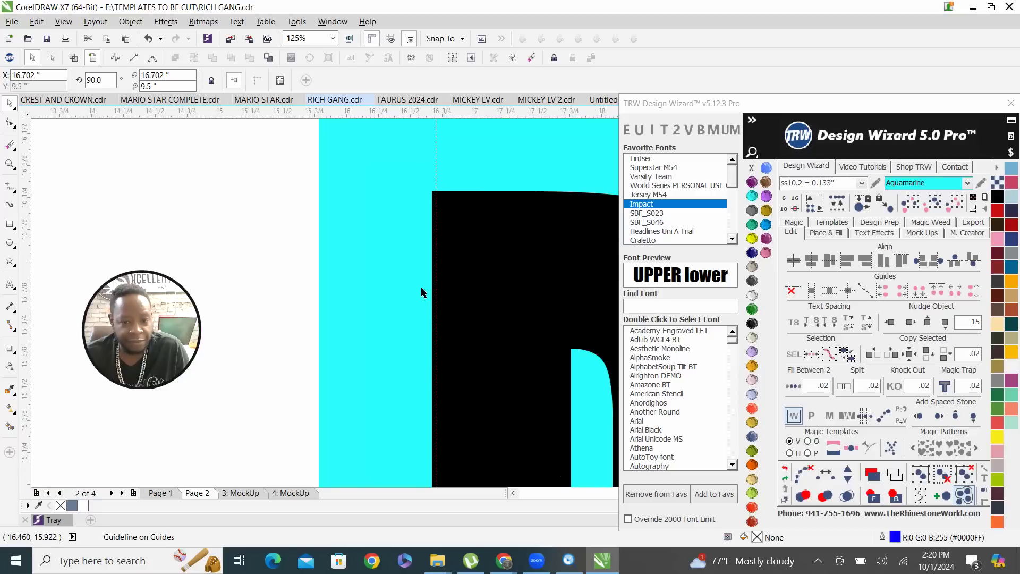
left_click_drag(438, 276, 404, 256)
scroll(425, 271, "down", 8)
scroll(409, 287, "up", 7)
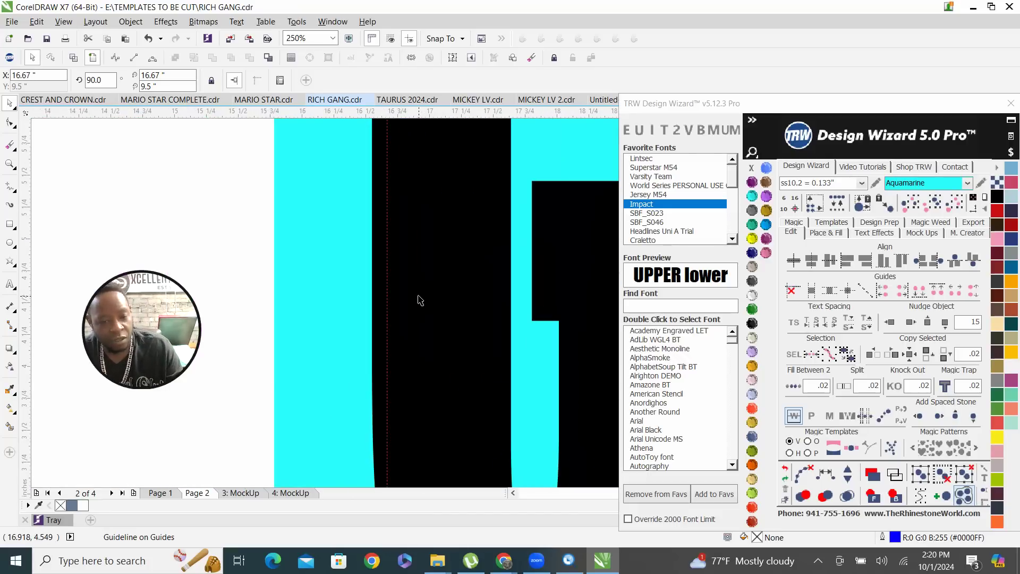
Weld the black GANG text into a curve and shift it right until its left edge meets the guideline under RICH.
left_click(367, 213)
left_click(415, 309)
mouse_move(416, 308)
left_mouse_down()
mouse_move(446, 303)
mouse_move(432, 305)
left_mouse_up()
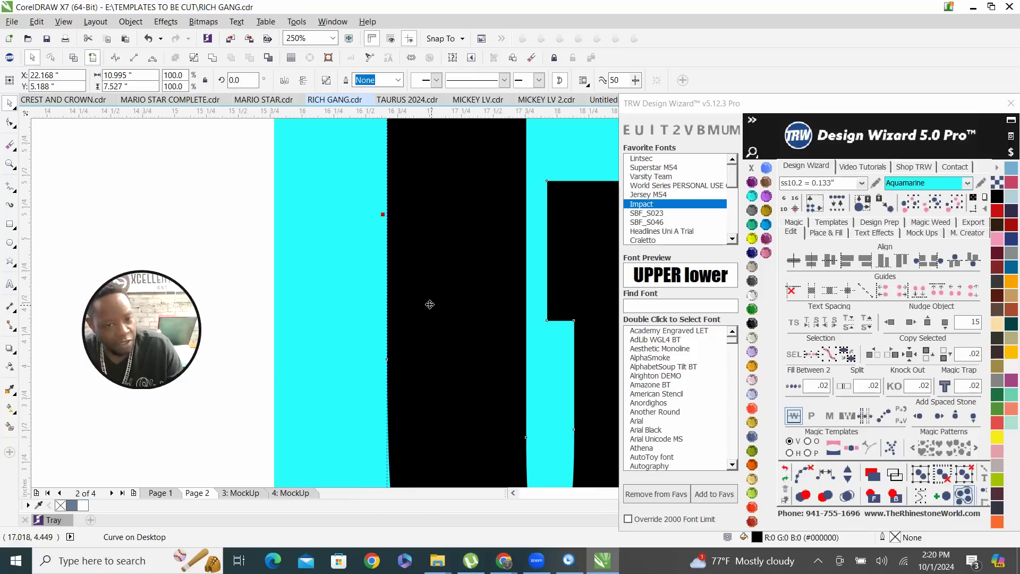
Add a vertical guideline at the right edge of the black RICH and narrow GANG to it, 9.803 inches wide.
scroll(282, 318, "down", 5)
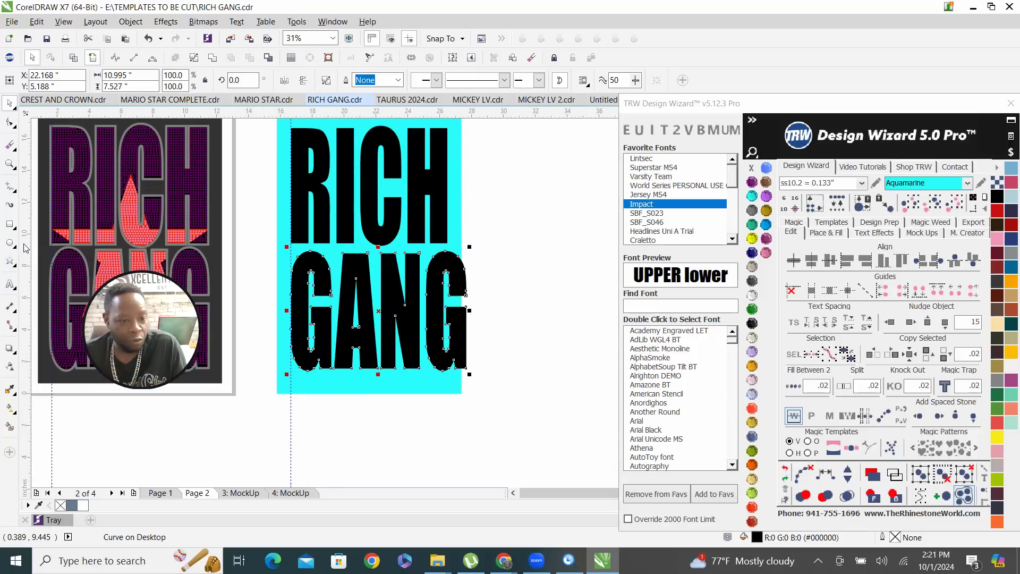
left_click_drag(473, 226, 448, 187)
left_click(434, 318)
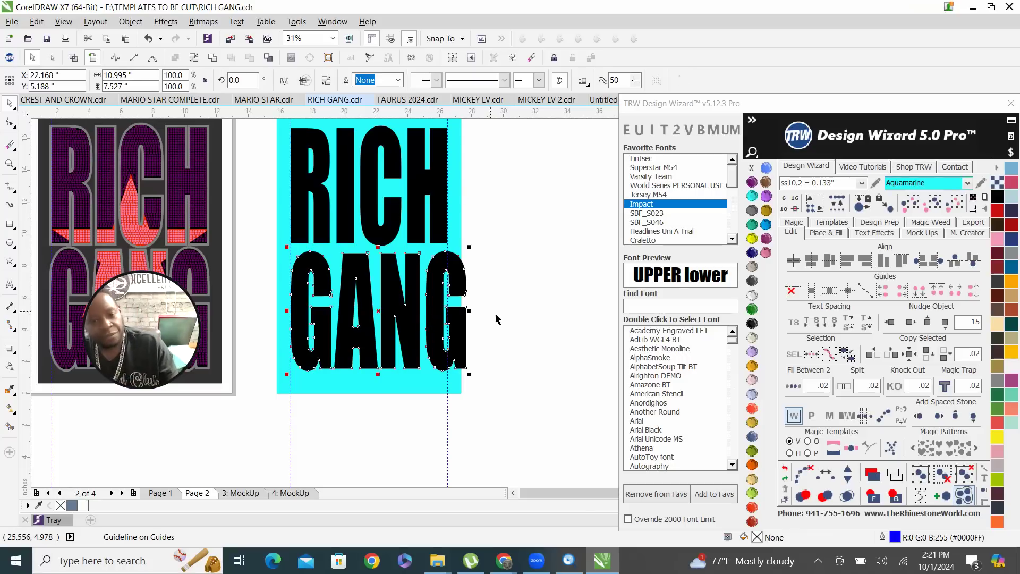
scroll(478, 317, "up", 2)
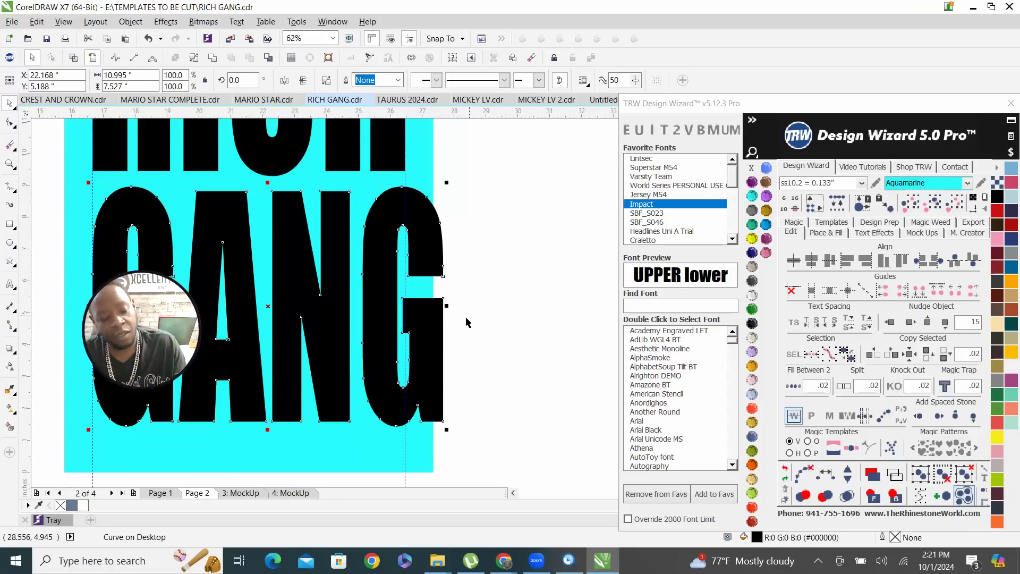
mouse_move(447, 306)
left_mouse_down()
mouse_move(458, 307)
mouse_move(428, 308)
left_mouse_up()
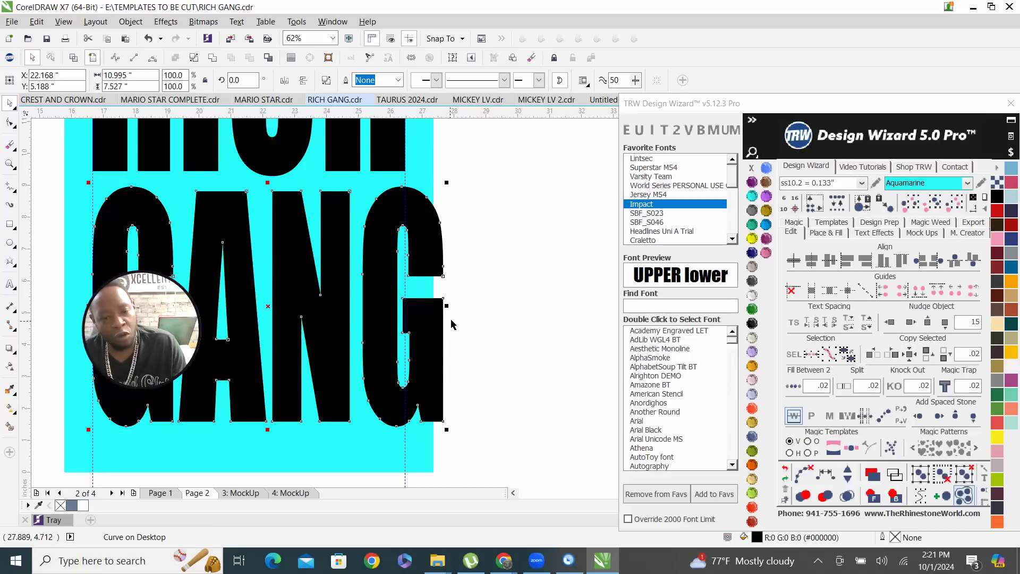
left_click(326, 319)
left_click_drag(440, 309, 413, 310)
scroll(435, 330, "down", 1)
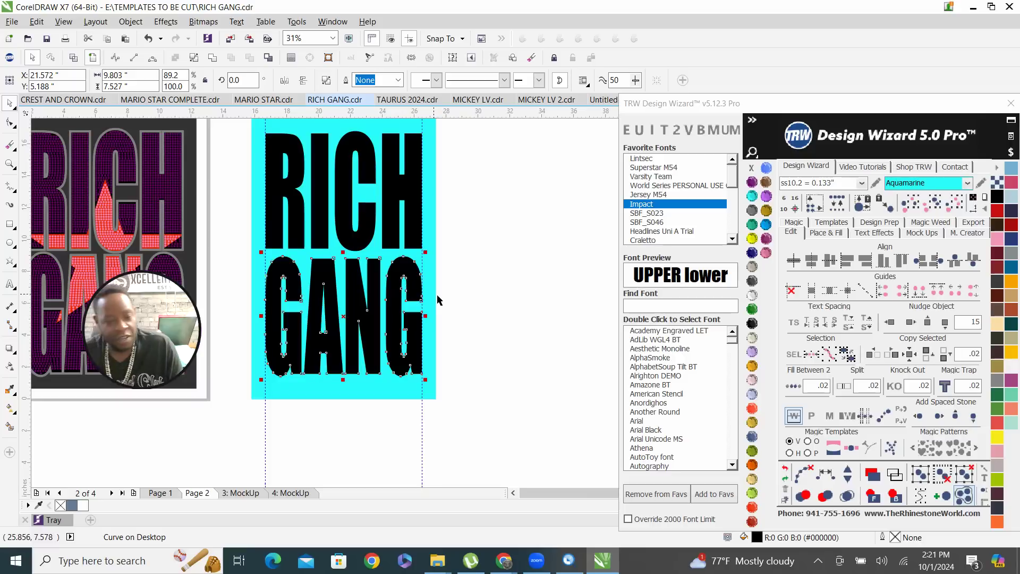
scroll(448, 335, "down", 1)
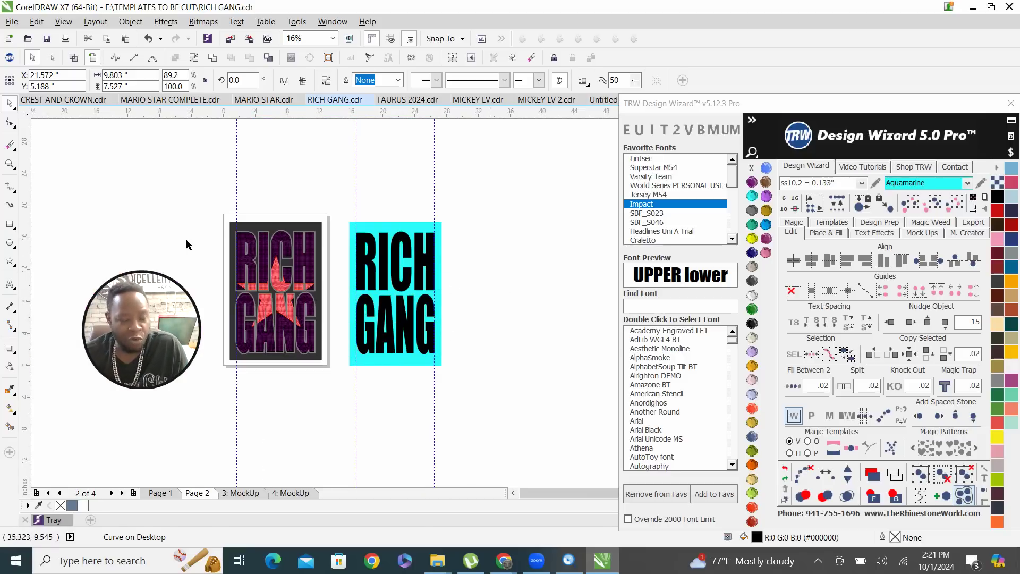
key("Escape")
scroll(280, 287, "up", 1)
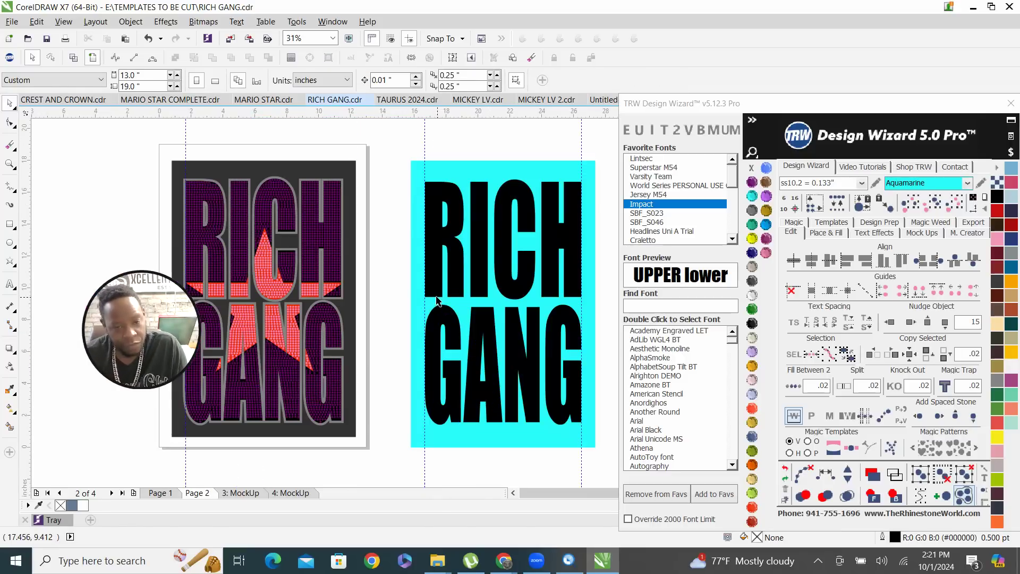
Draw a five-pointed star about 8.5 by 8.3 inches over the rhinestone star and fill it with Aquamarine.
left_click(10, 260)
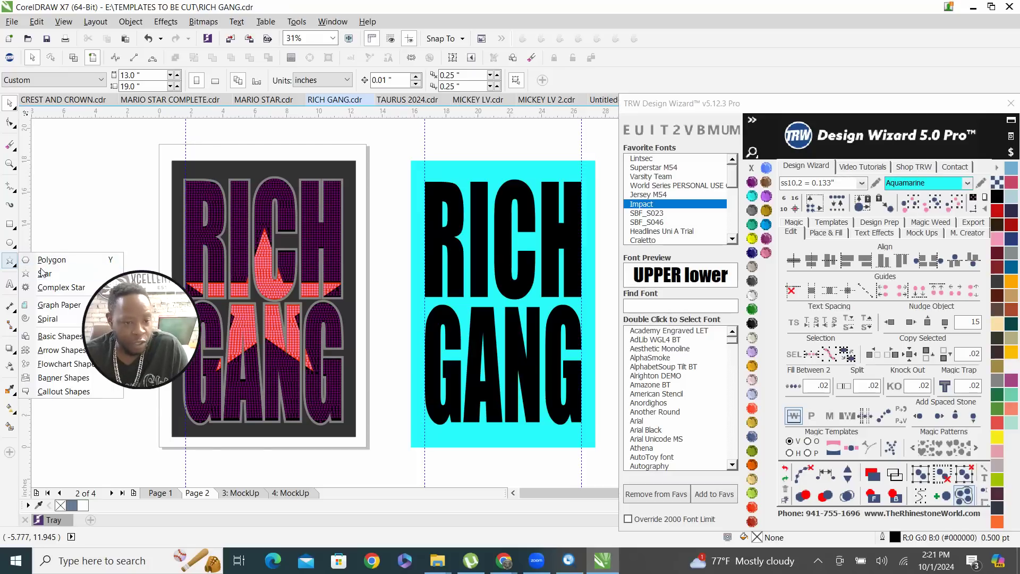
left_click(11, 263)
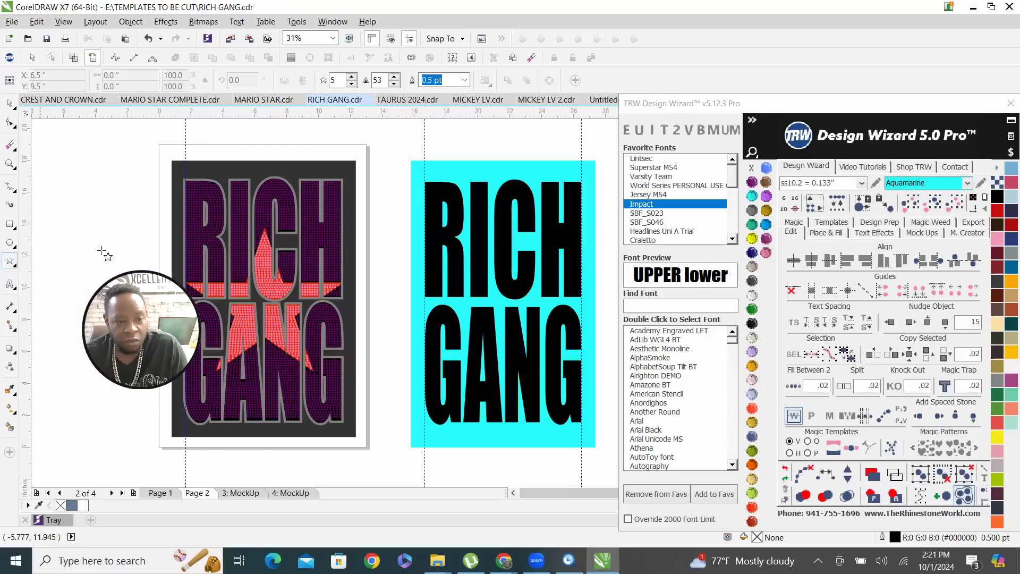
scroll(396, 238, "down", 1)
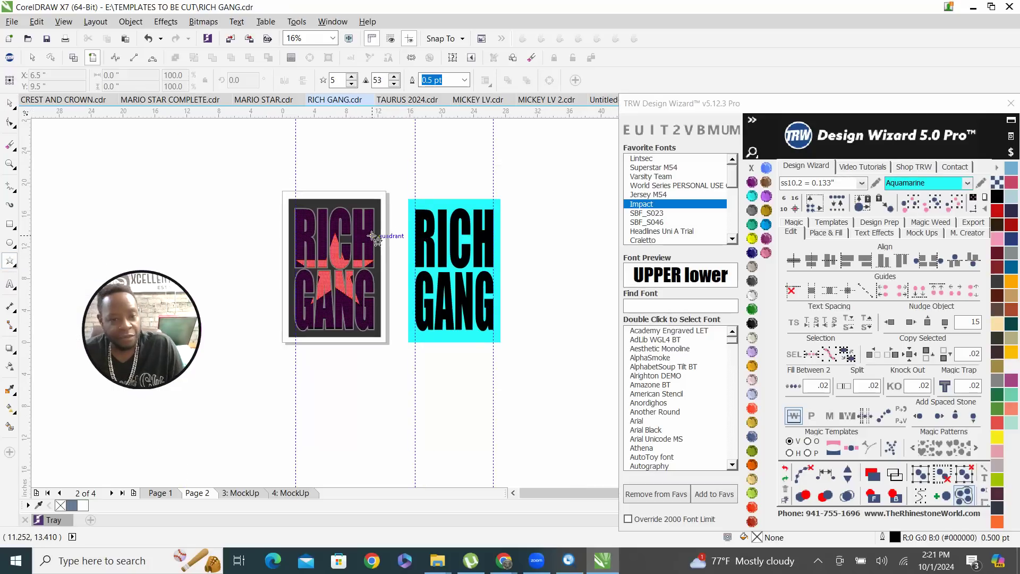
scroll(350, 247, "up", 1)
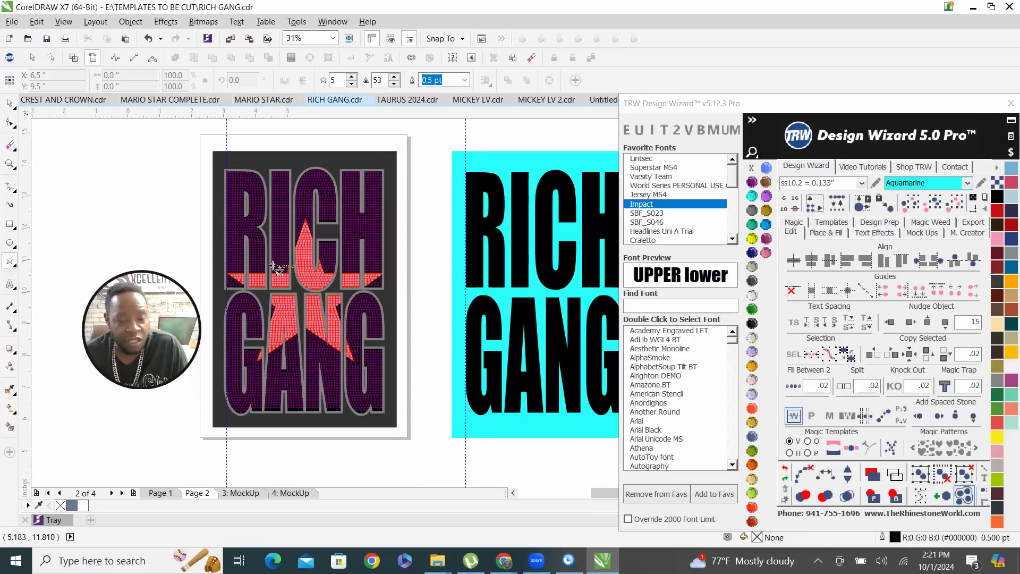
scroll(273, 236, "up", 1)
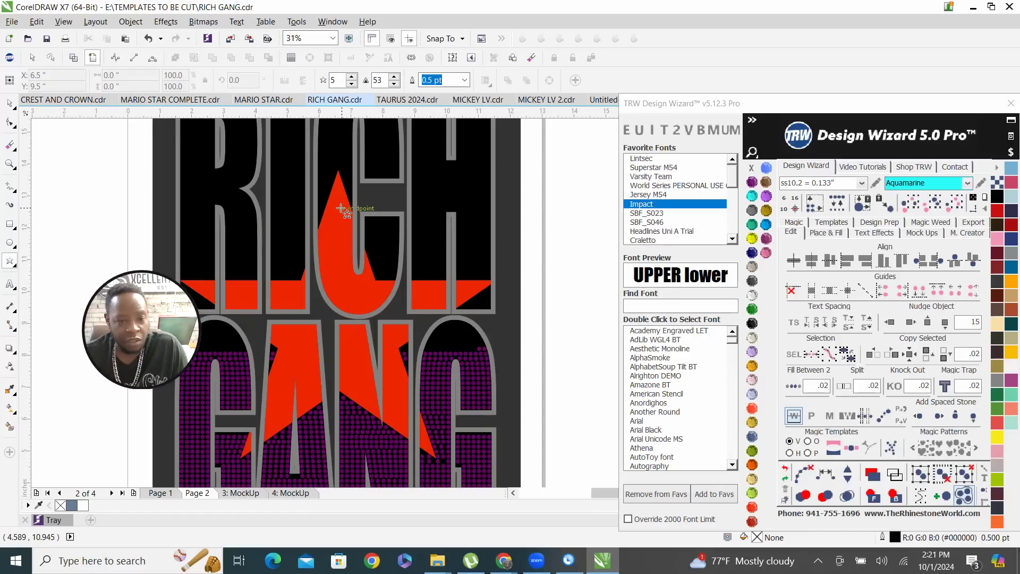
left_click_drag(201, 183, 484, 475)
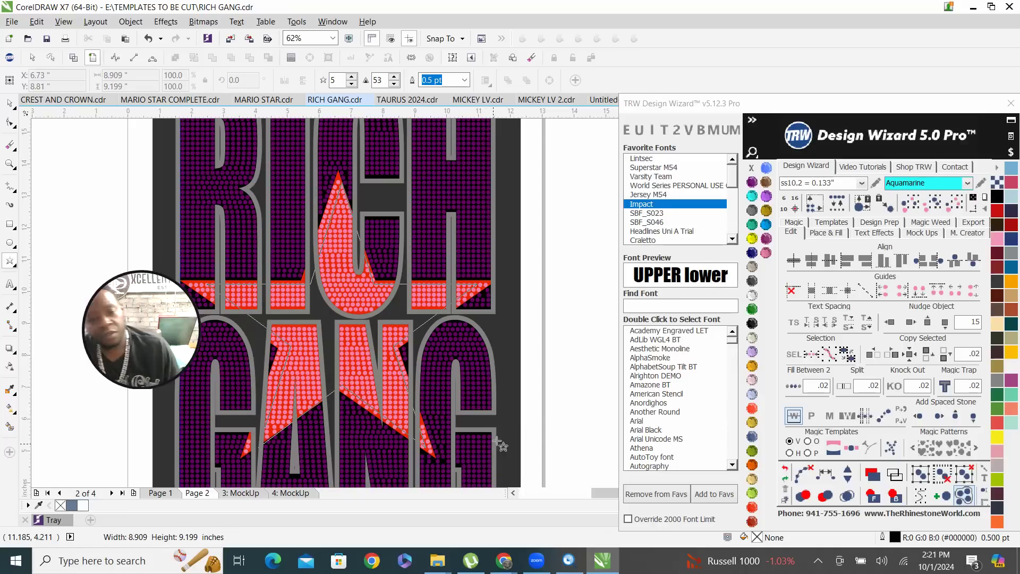
left_click(751, 196)
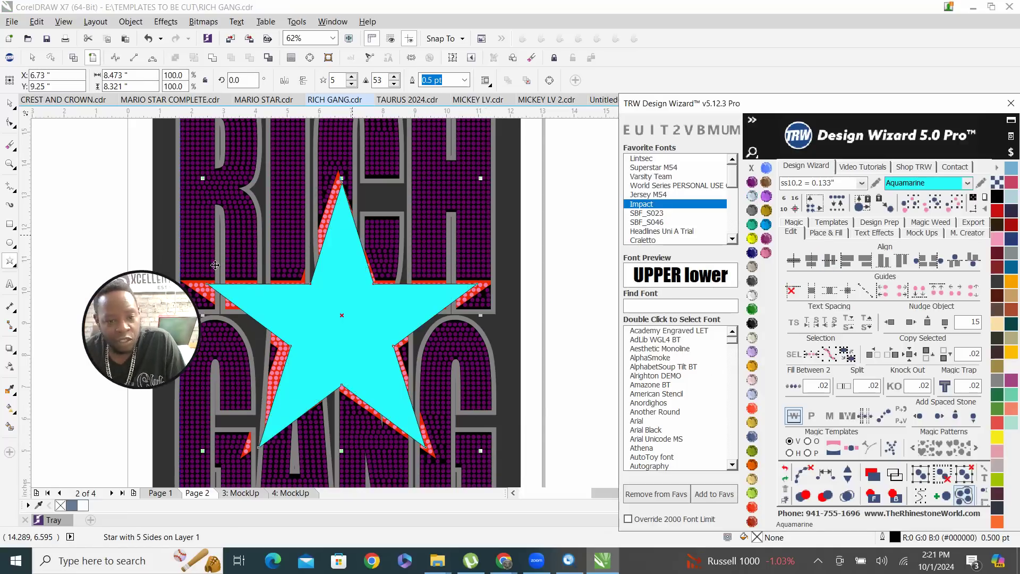
Move the aquamarine star so its top point sits on the tip of the rhinestone star.
scroll(543, 326, "down", 1)
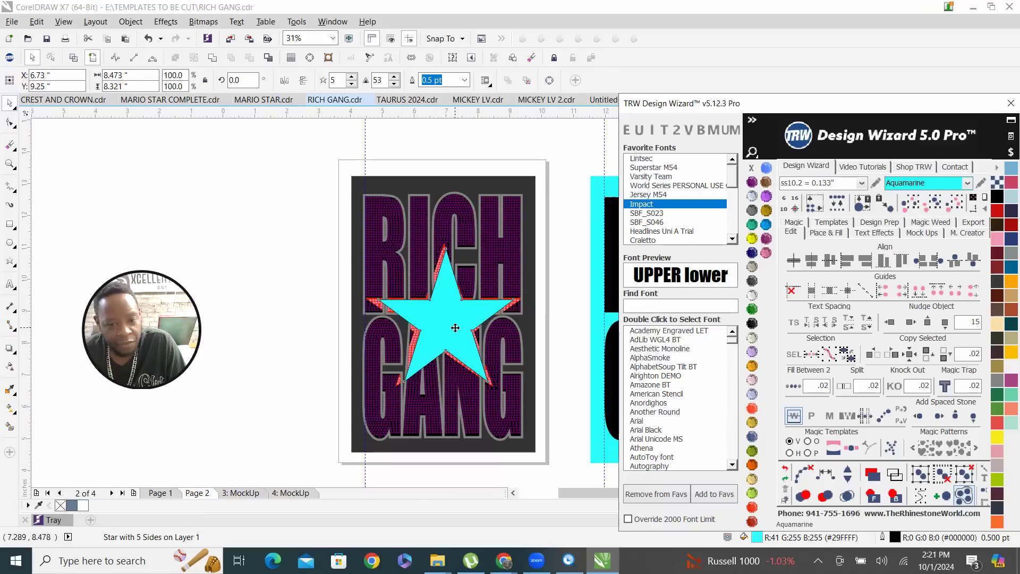
scroll(455, 328, "up", 1)
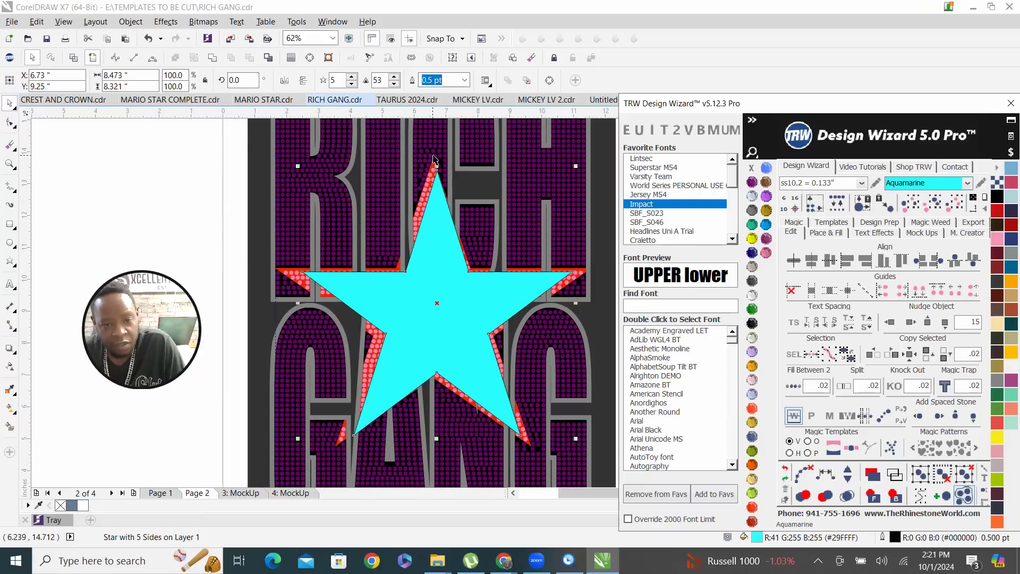
scroll(433, 181, "up", 2)
left_click_drag(453, 357, 451, 328)
scroll(445, 196, "up", 2)
left_click_drag(452, 221, 456, 218)
scroll(409, 196, "down", 2)
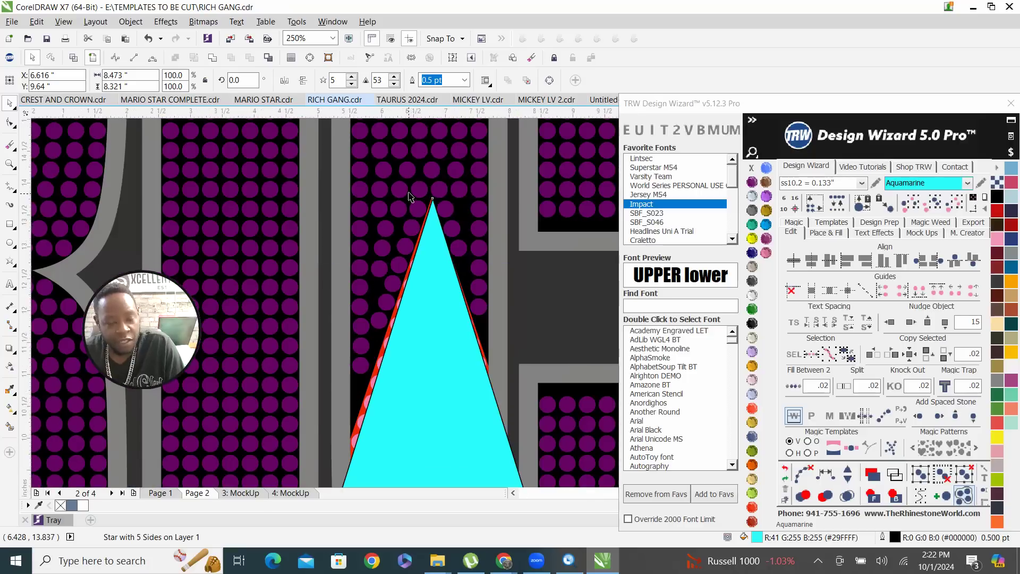
Stretch the aquamarine star downward to about 8.7 inches tall to match the rhinestone star's lower points.
scroll(409, 197, "down", 2)
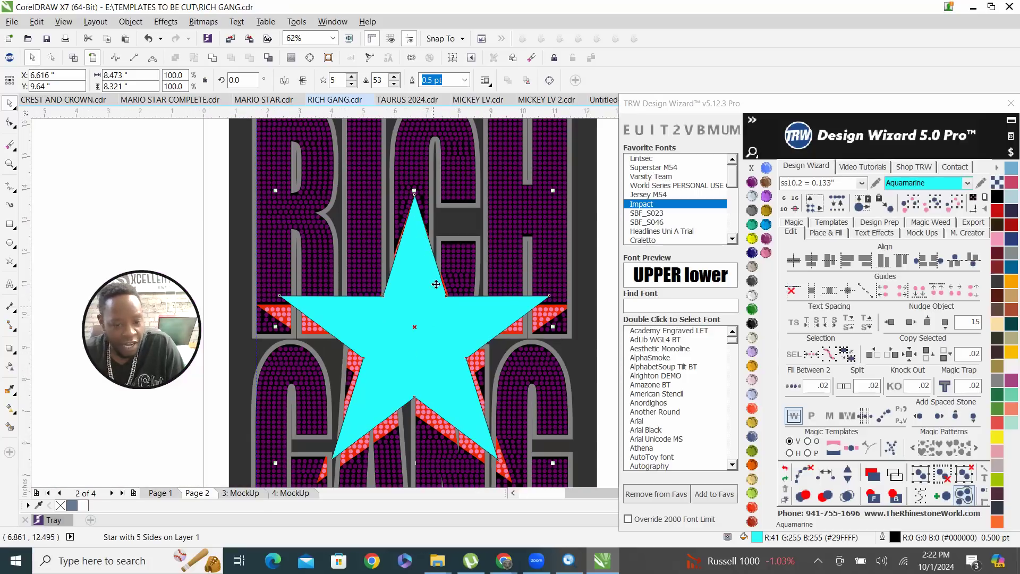
scroll(415, 390, "up", 1)
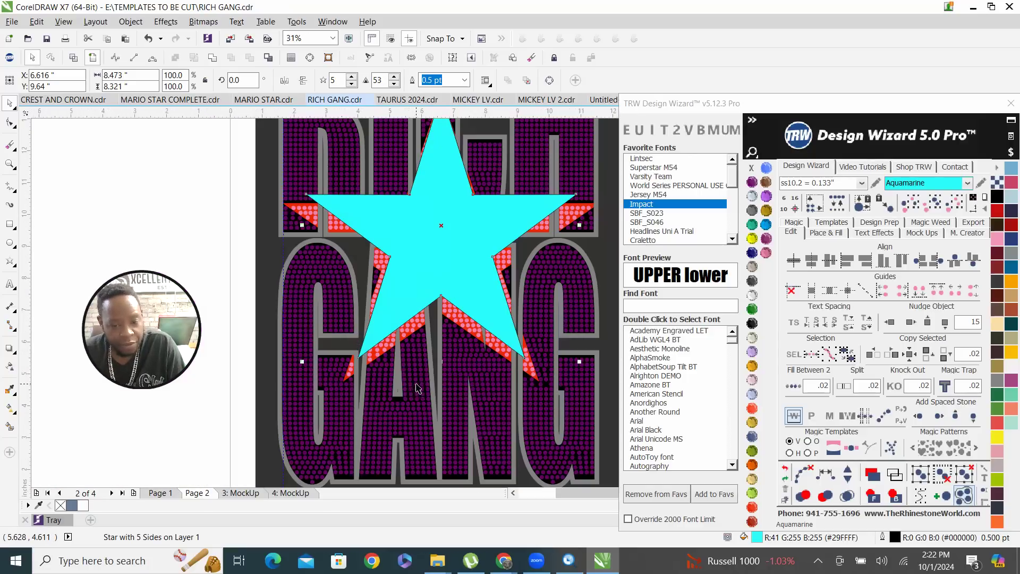
left_click_drag(441, 361, 448, 379)
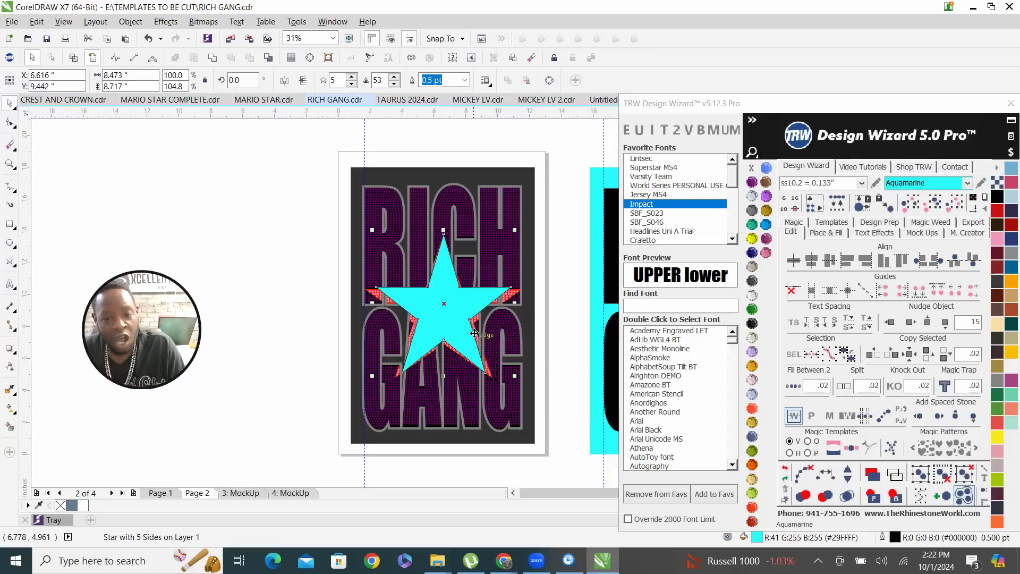
Widen the aquamarine star symmetrically to about 10.26 inches to match the side points of the rhinestone star.
scroll(447, 380, "down", 1)
scroll(510, 314, "up", 1)
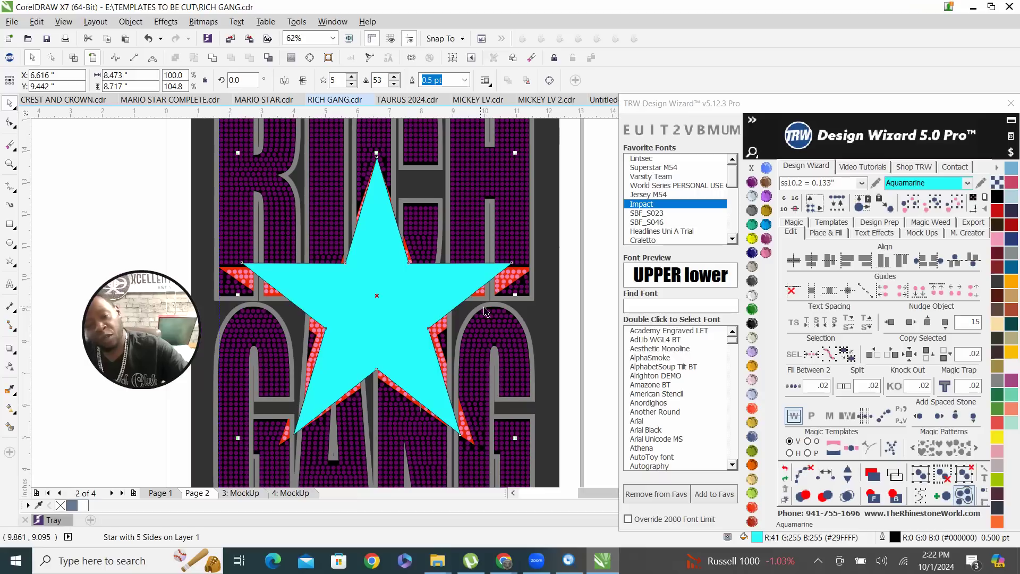
left_click_drag(515, 293, 544, 290)
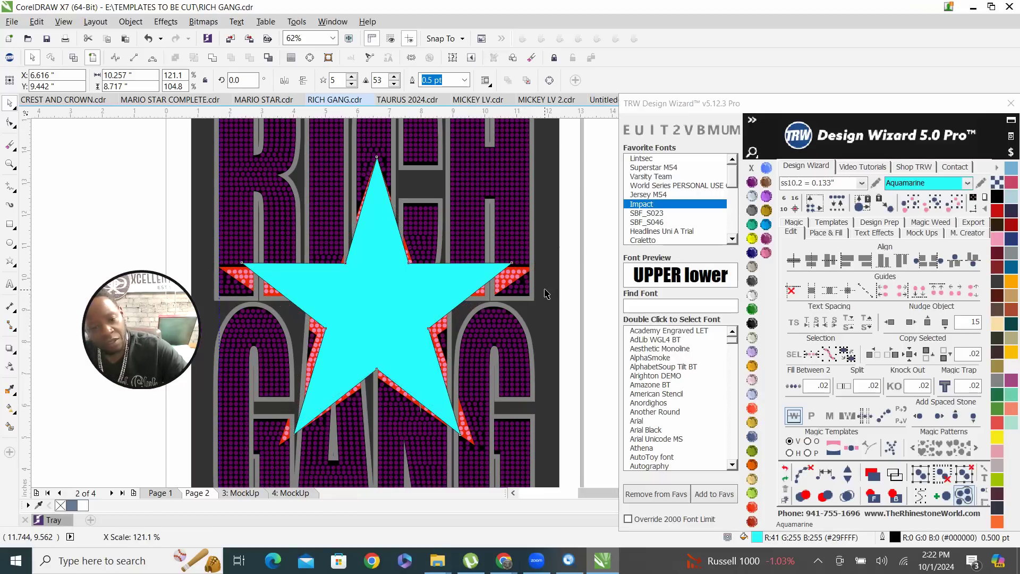
Move the aquamarine star down about 0.23 inch, keeping it horizontally centred, toward the rhinestone star's lower points.
scroll(410, 323, "up", 2)
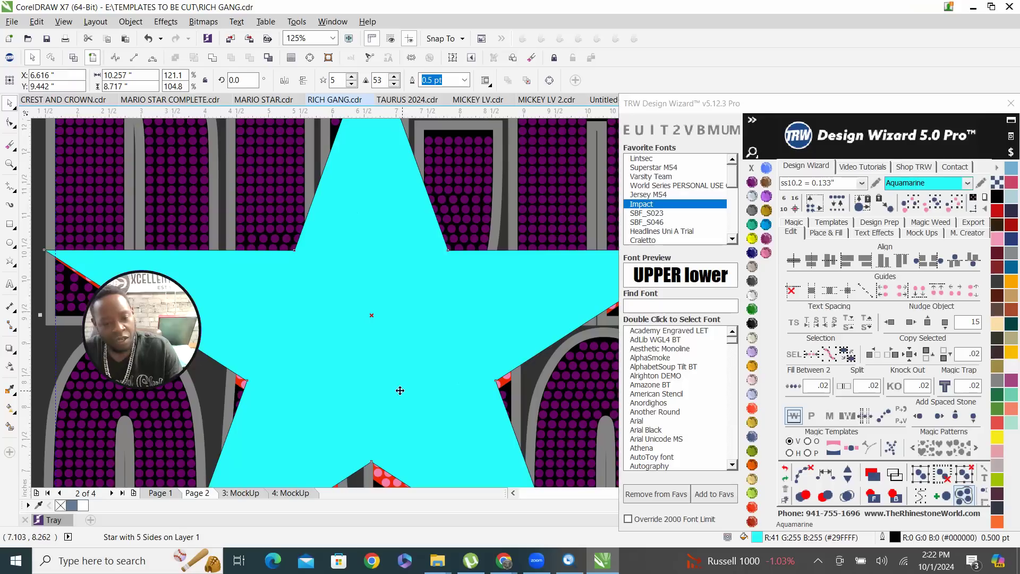
scroll(391, 343, "down", 2)
scroll(384, 399, "up", 2)
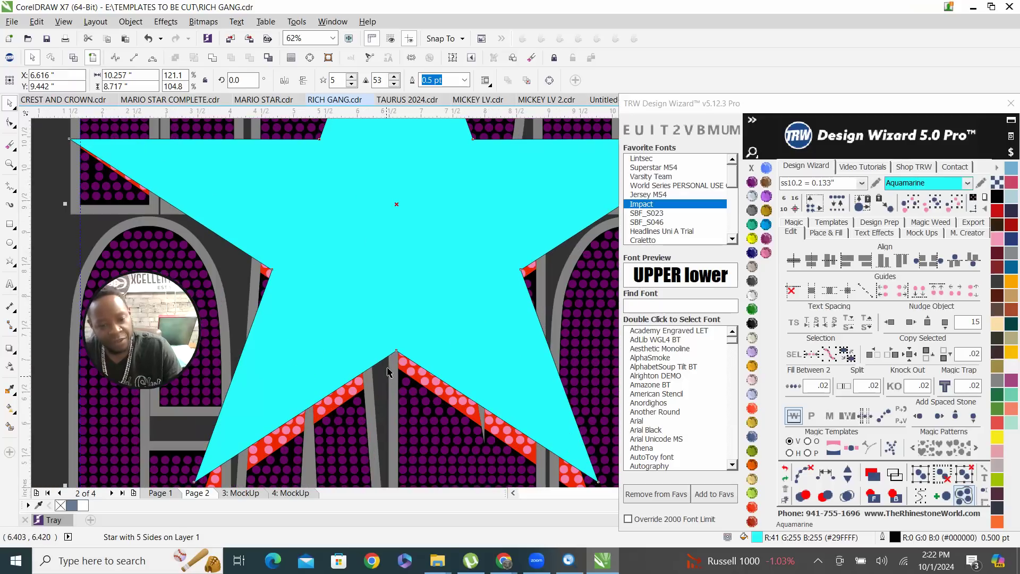
left_click_drag(405, 304, 398, 316)
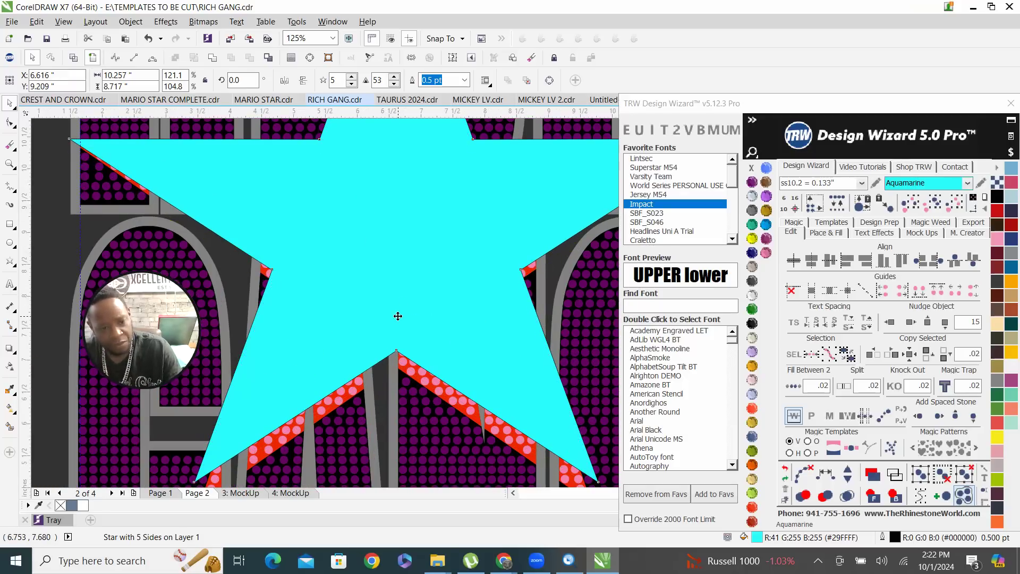
scroll(398, 316, "down", 4)
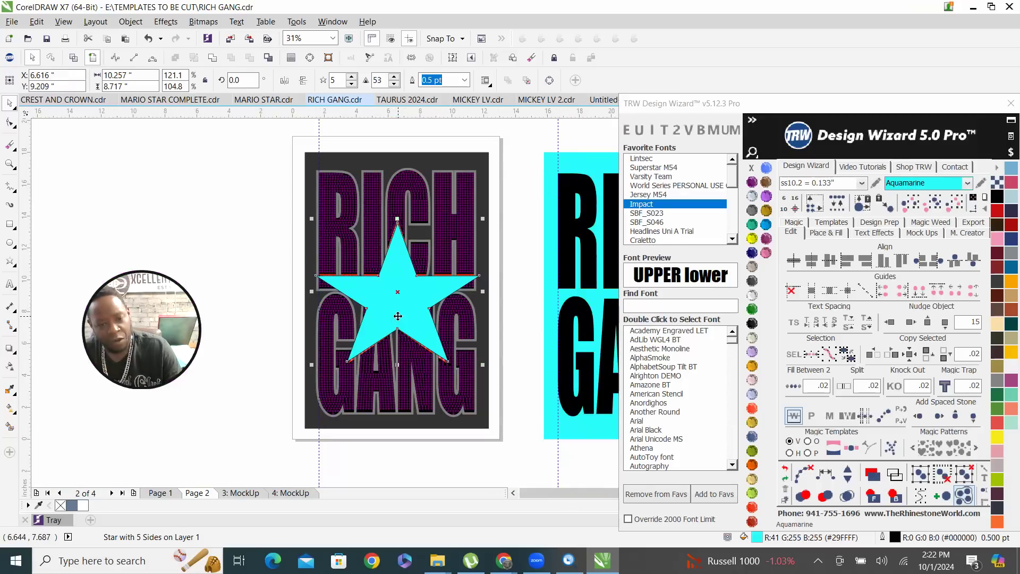
Stretch the aquamarine star upward to about 8.96 inches tall so its tip covers the rhinestone star's top point.
scroll(398, 300, "up", 2)
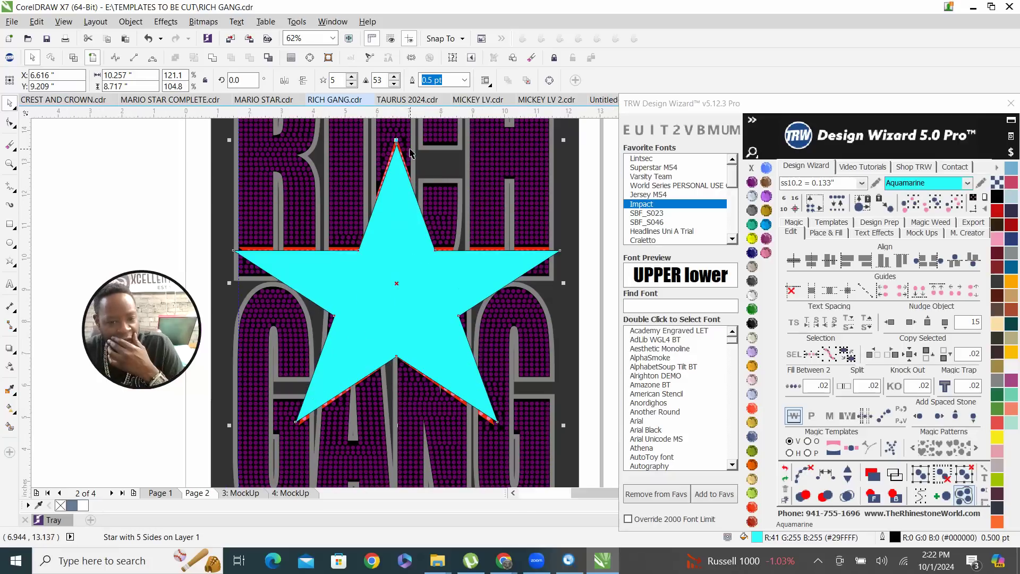
scroll(395, 139, "up", 2)
scroll(396, 139, "up", 1)
scroll(365, 307, "down", 1)
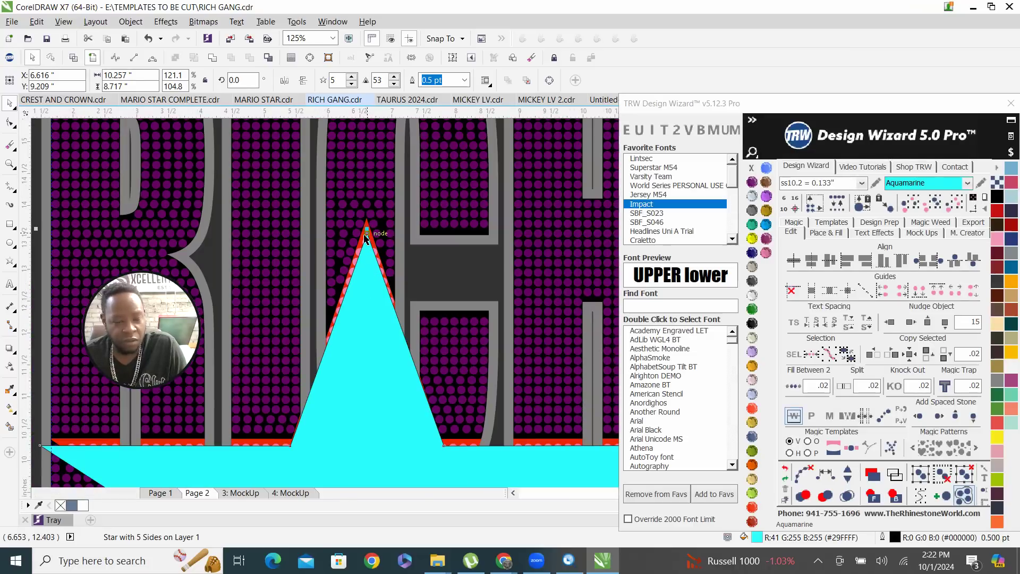
scroll(363, 238, "down", 1)
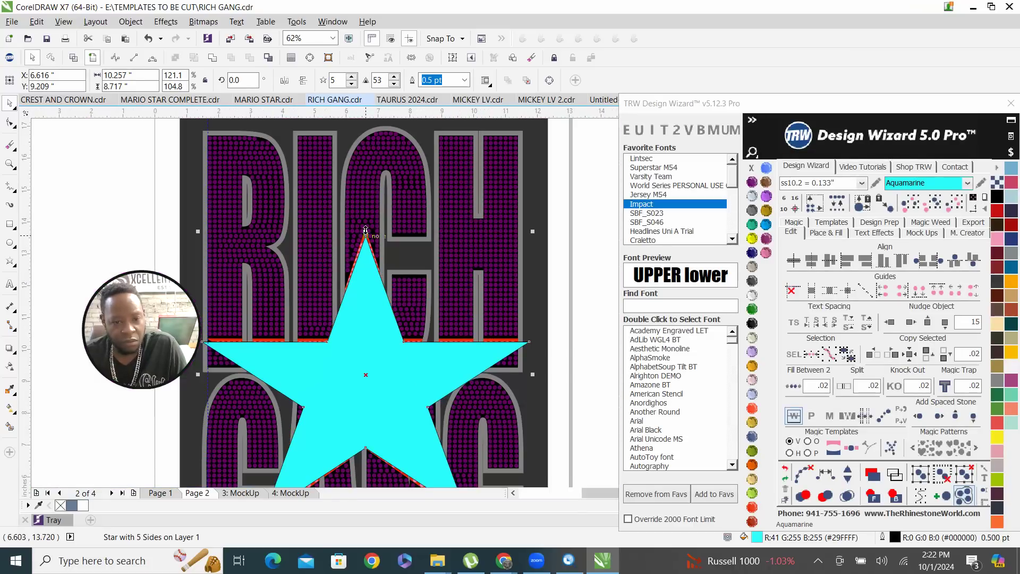
left_click_drag(364, 229, 364, 224)
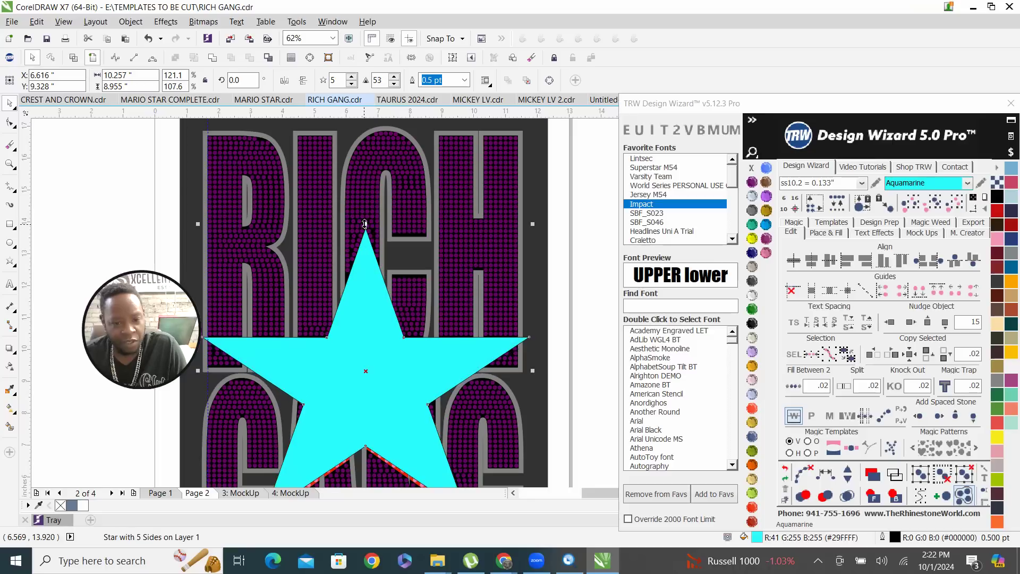
Stretch the aquamarine star downward to about 9.14 inches tall to cover the rhinestone star's lower edges.
scroll(364, 229, "down", 1)
scroll(370, 413, "up", 1)
scroll(362, 351, "up", 1)
scroll(364, 354, "up", 1)
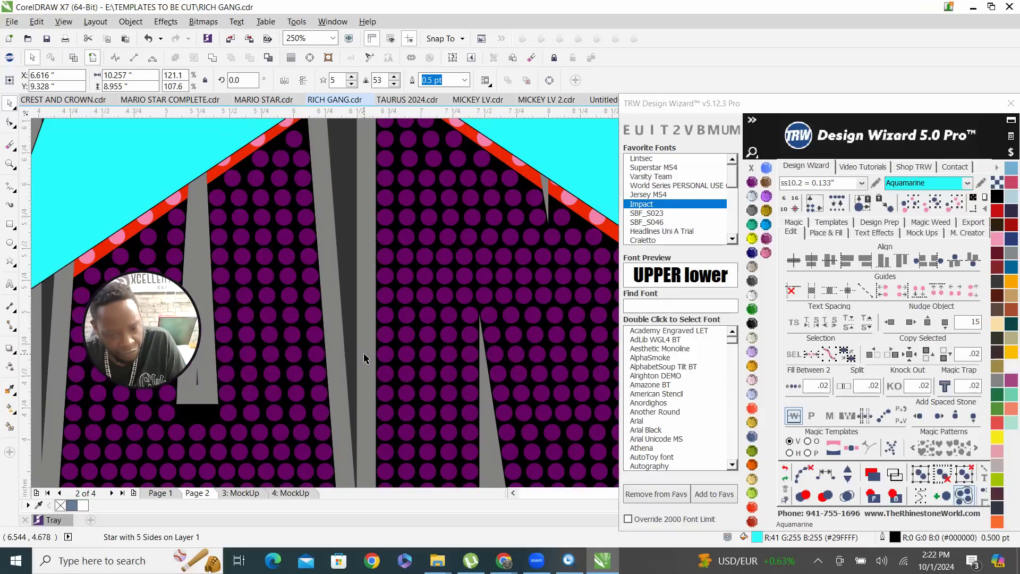
scroll(364, 358, "down", 1)
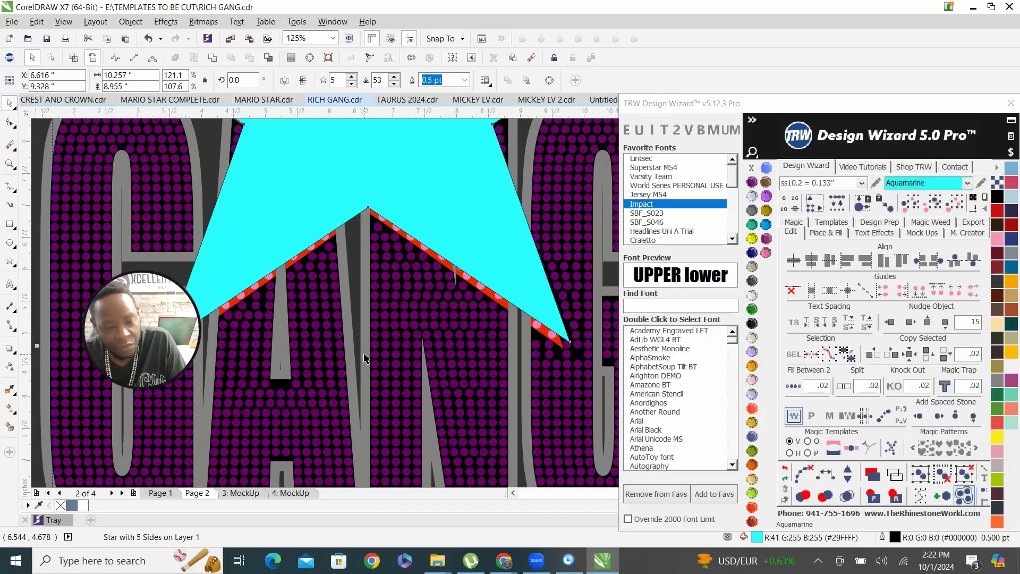
scroll(363, 358, "down", 1)
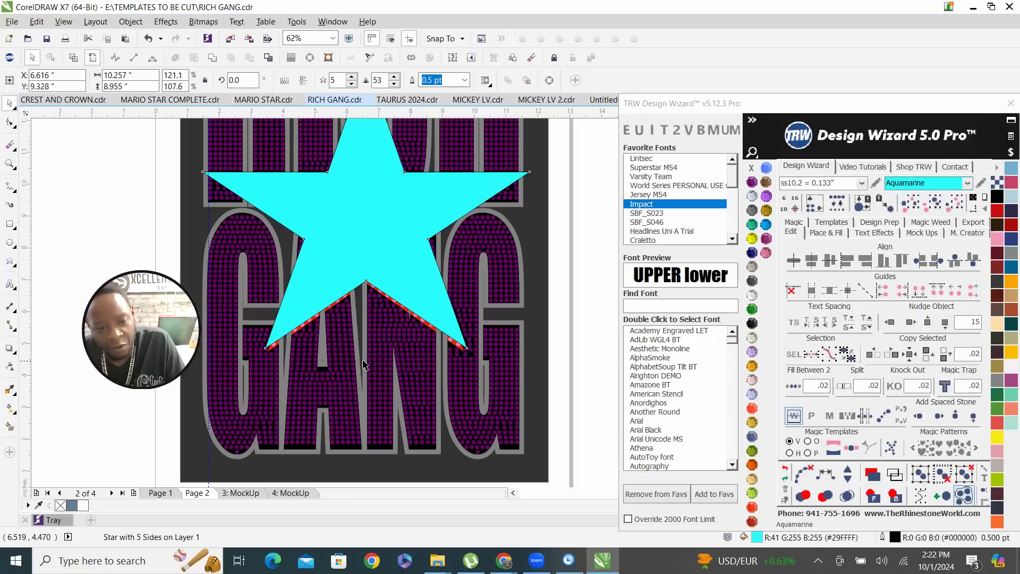
scroll(368, 354, "up", 1)
left_click_drag(366, 340, 364, 352)
scroll(364, 354, "down", 2)
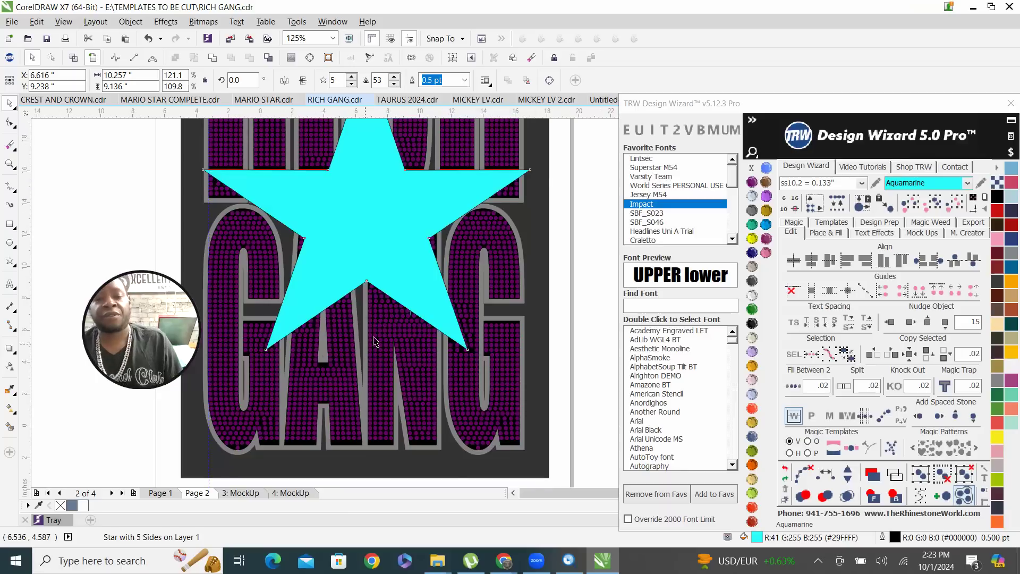
Nudge the star 15 inches right and bring it in front of the black lettering, filled with TRW Blue.
left_click(911, 322)
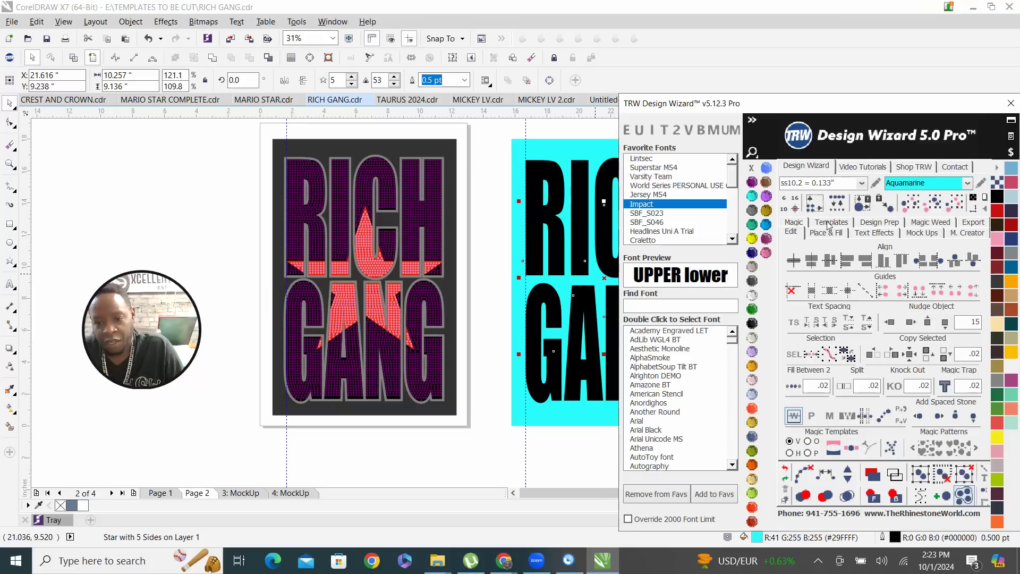
left_click(766, 226)
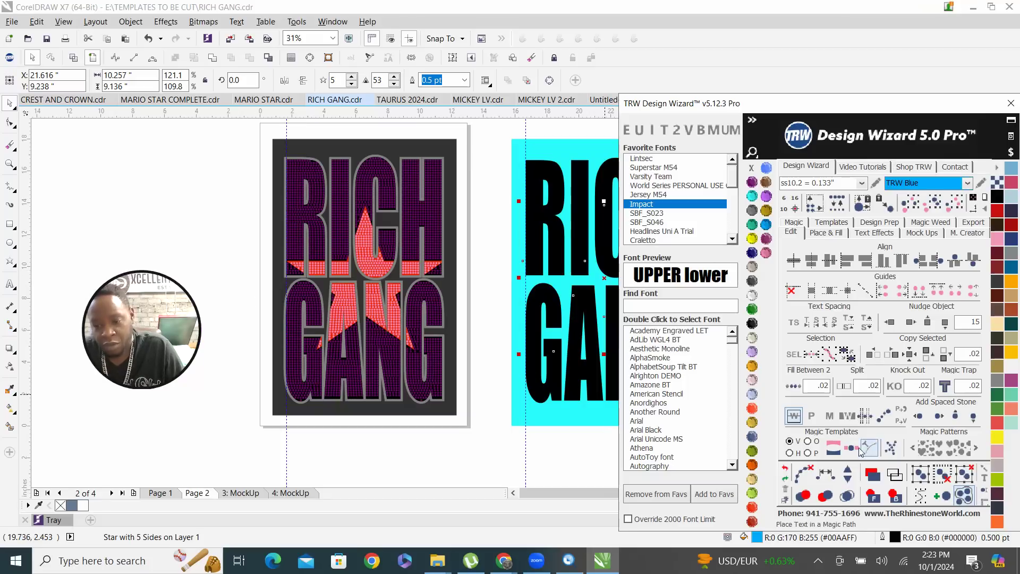
left_click(872, 498)
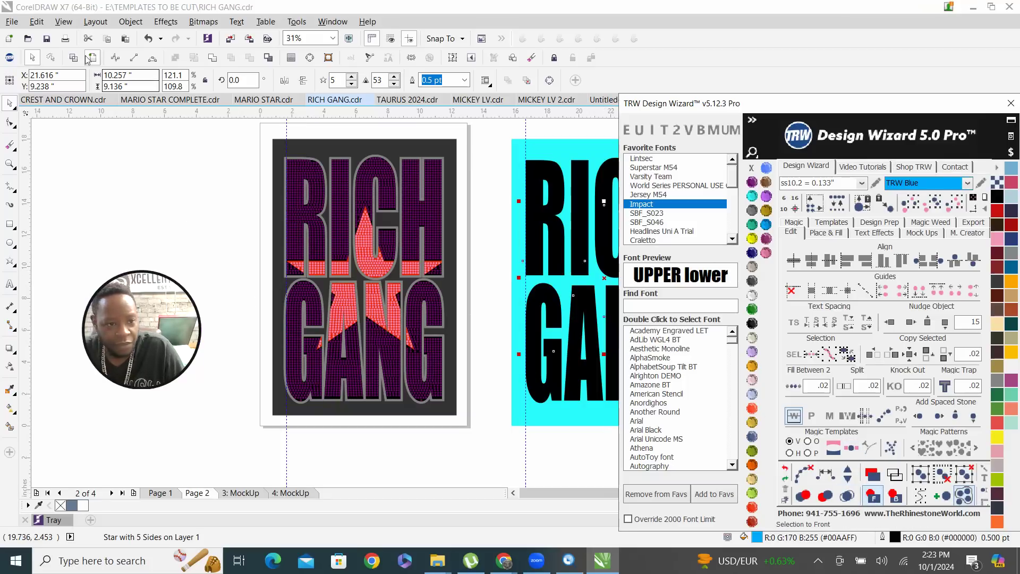
Save the RICH GANG file and deselect the blue star.
left_click(46, 40)
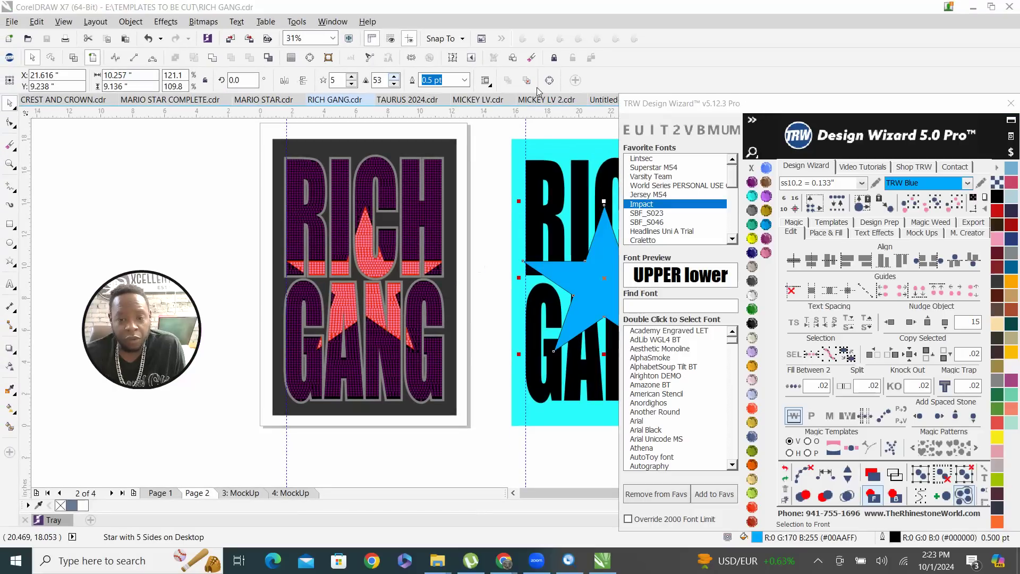
scroll(344, 298, "down", 1)
scroll(501, 294, "up", 1)
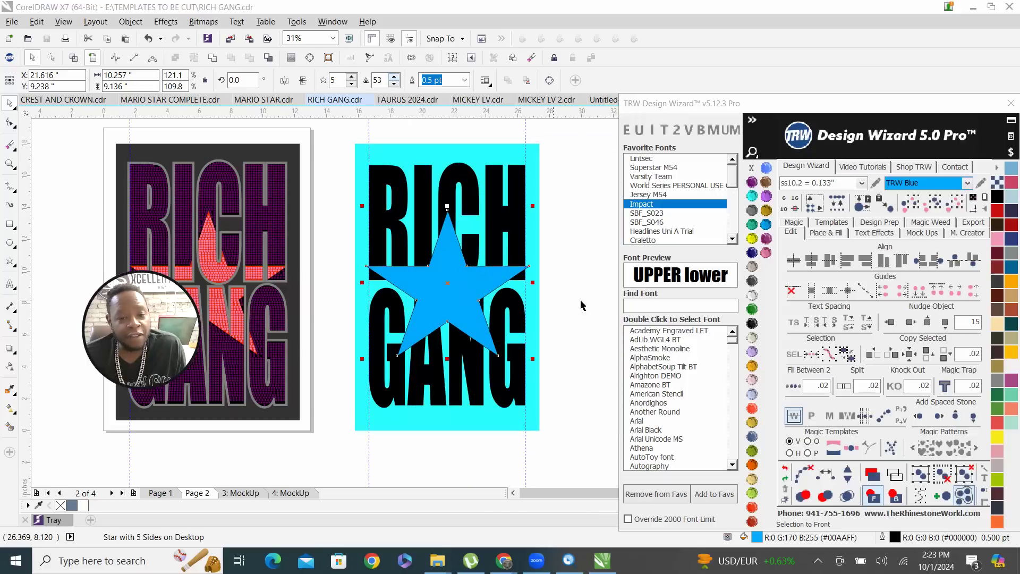
left_click(589, 303)
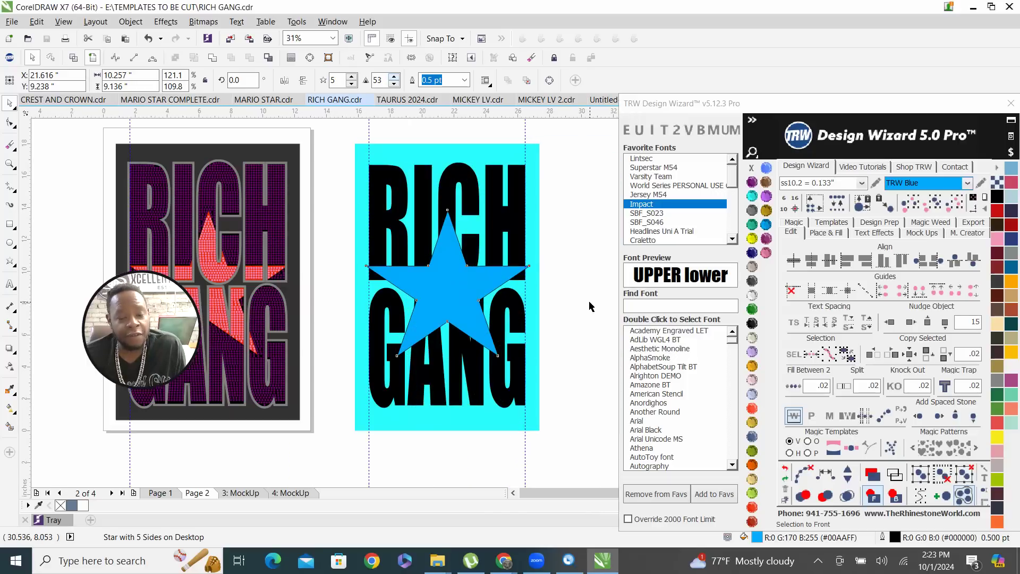
Merge the black RICH and GANG into one curve and set the fill options to Outside with Add Stones off.
left_click(446, 201)
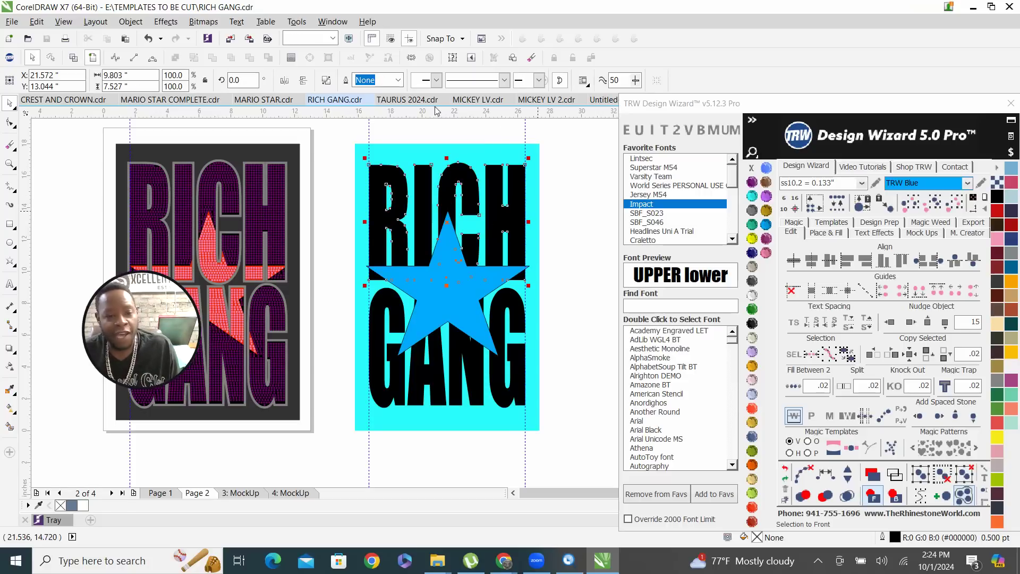
left_click(431, 378, "shift")
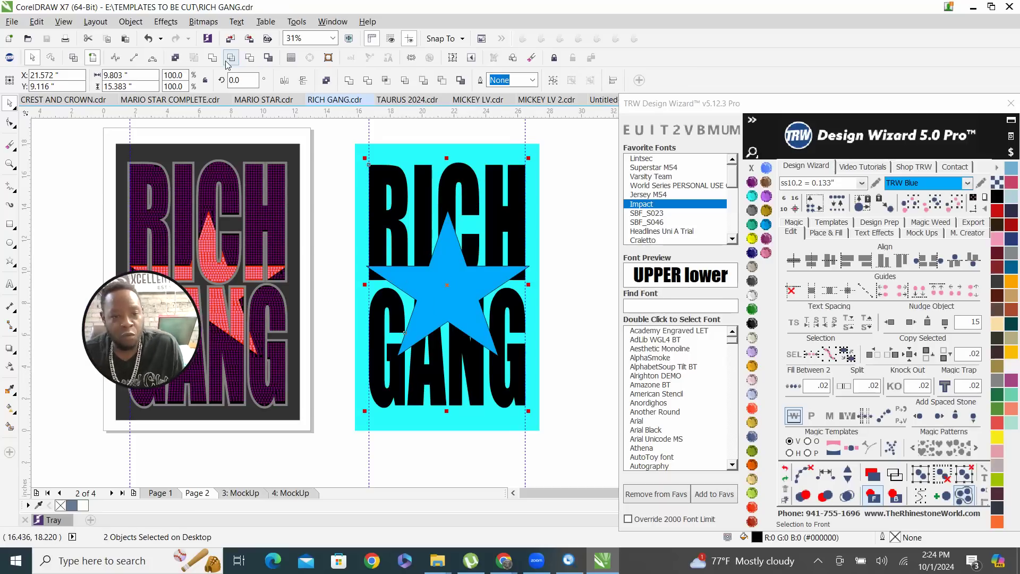
left_click(826, 232)
left_click(837, 266)
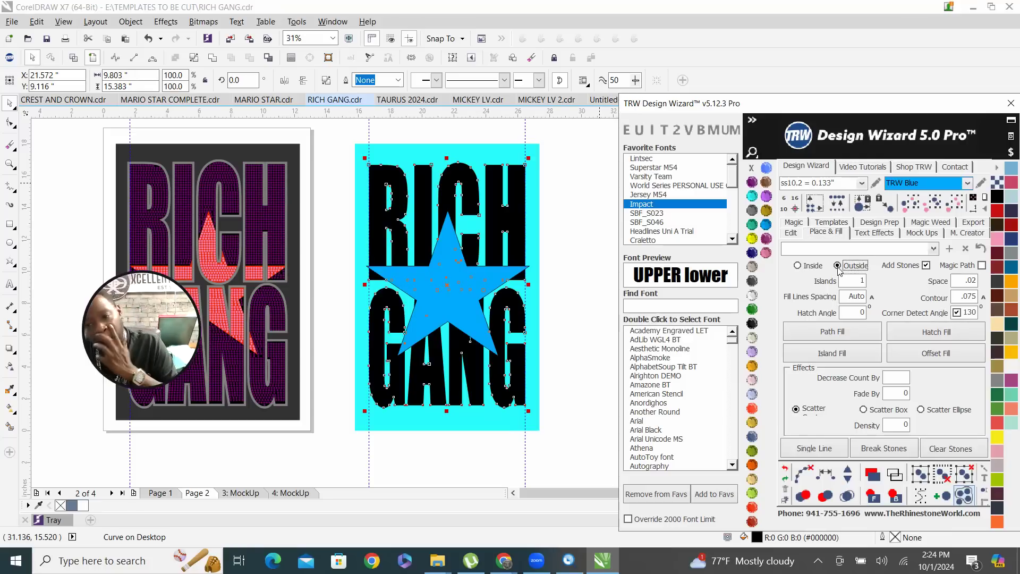
left_click(925, 265)
Try an outside Island Fill around the merged lettering with a contour of .12.
double_click(955, 301)
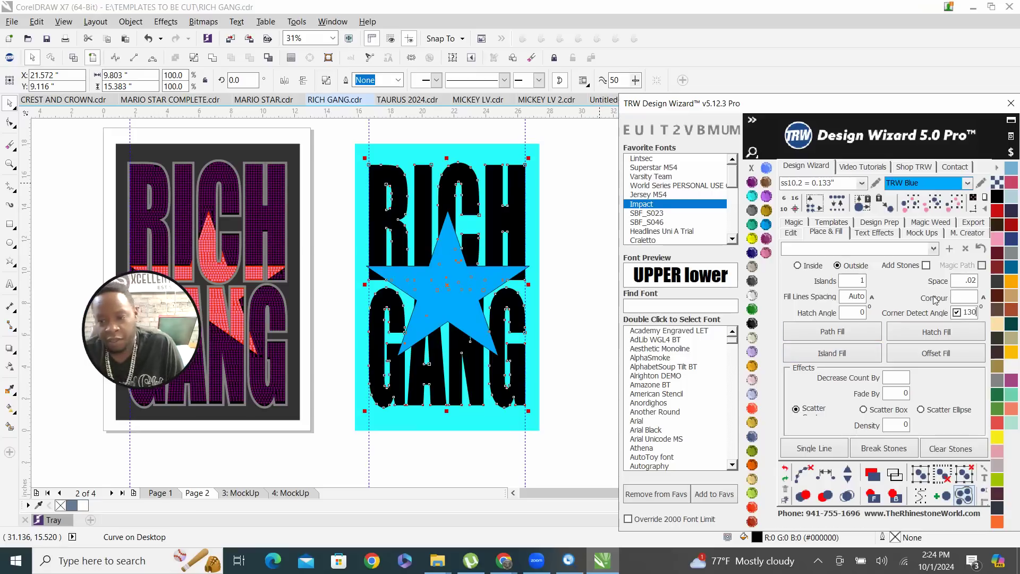
type(".12")
left_click(832, 353)
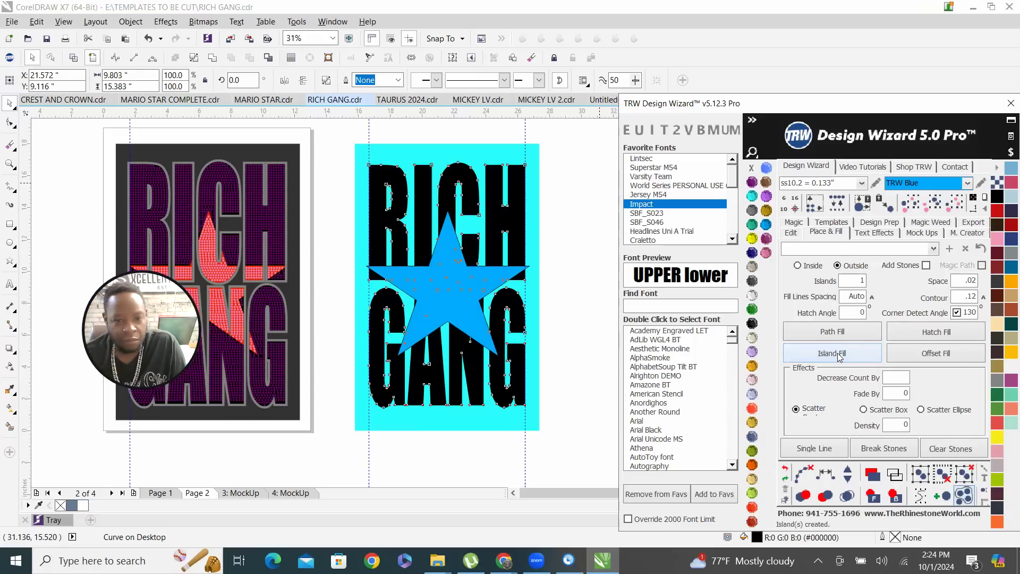
scroll(331, 155, "up", 2)
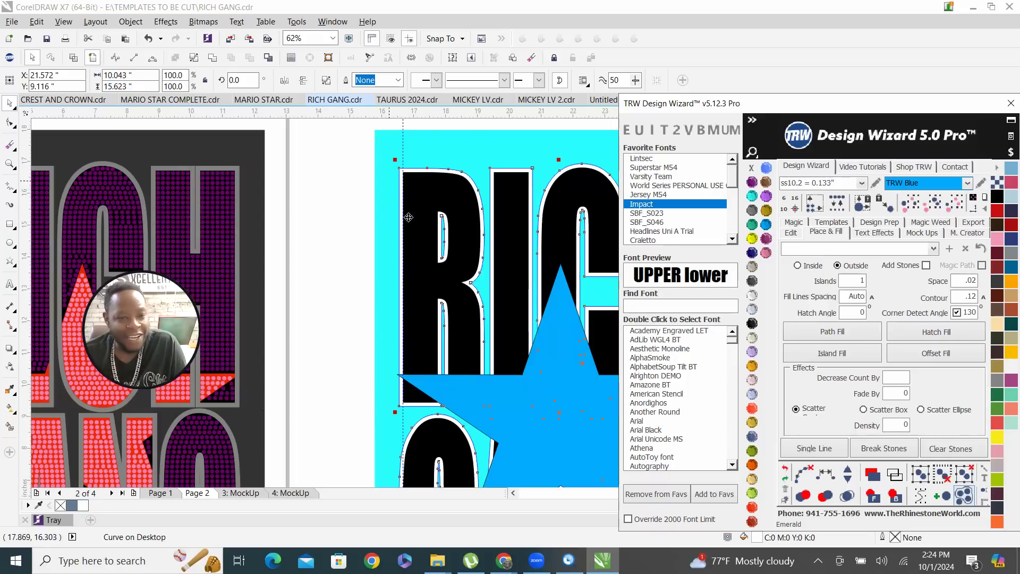
key("Escape")
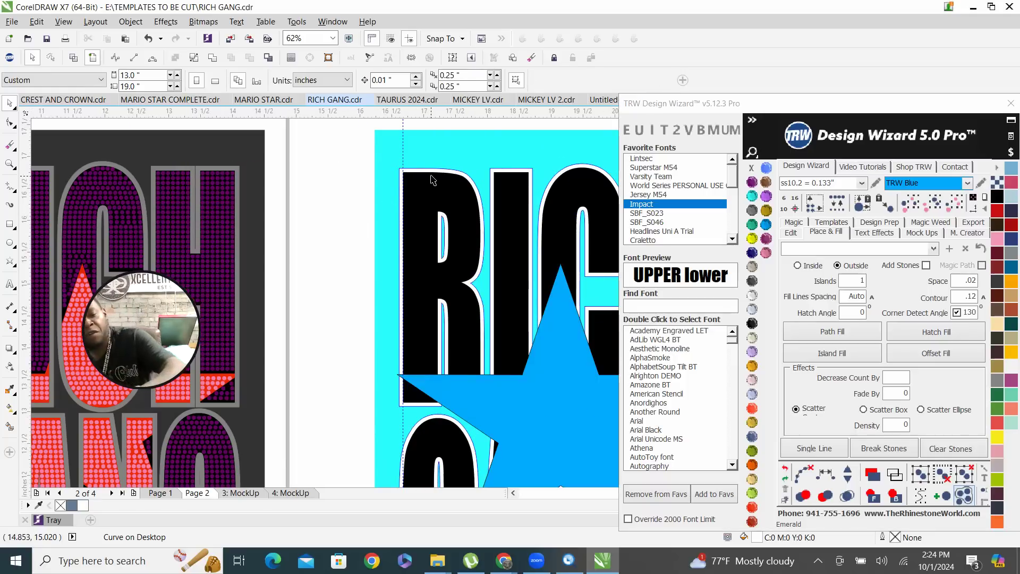
scroll(432, 171, "up", 3)
scroll(431, 171, "up", 4)
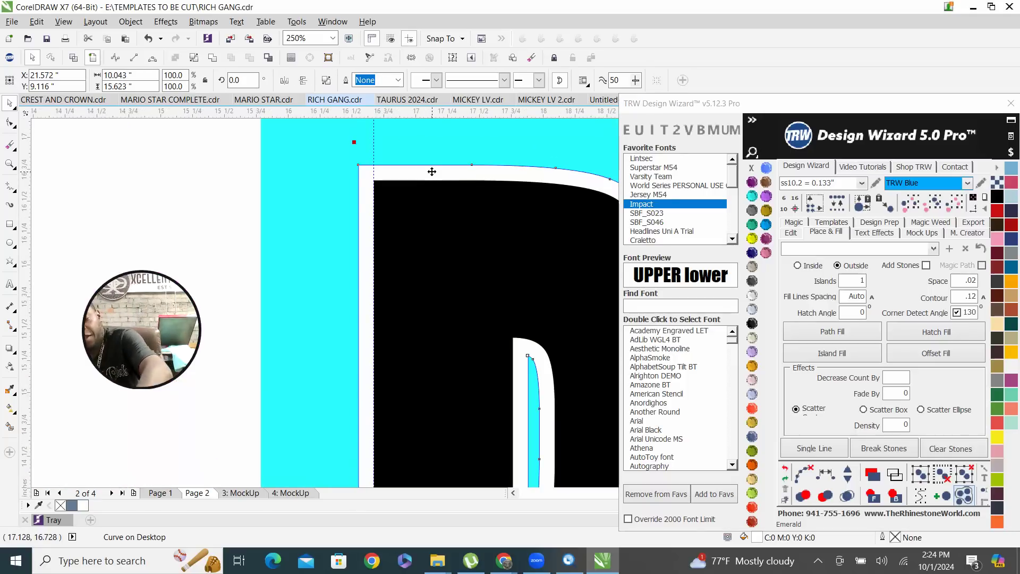
Create an outside Island Fill around the merged RICH GANG lettering with a contour of .15.
double_click(956, 299)
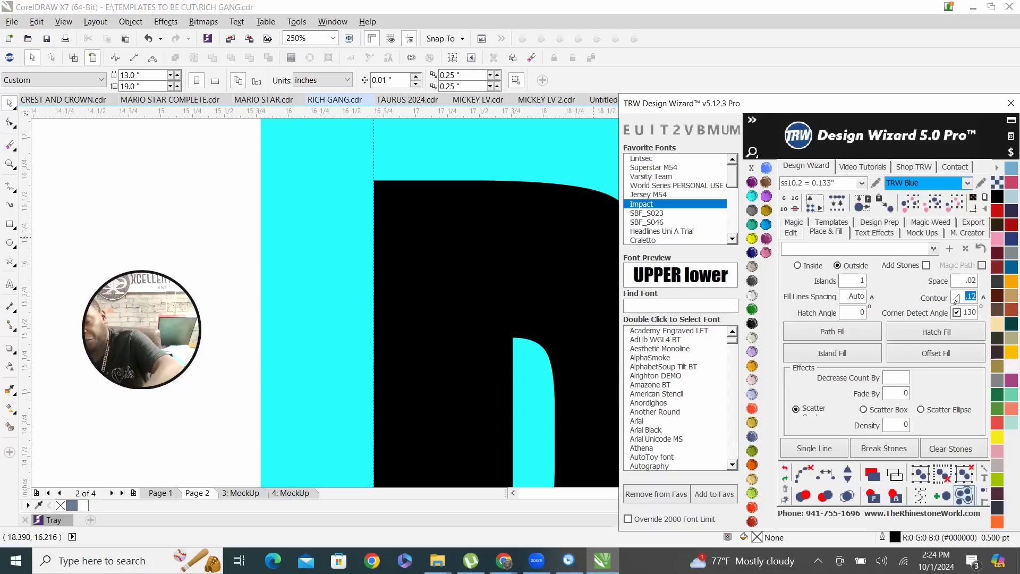
left_click(470, 251)
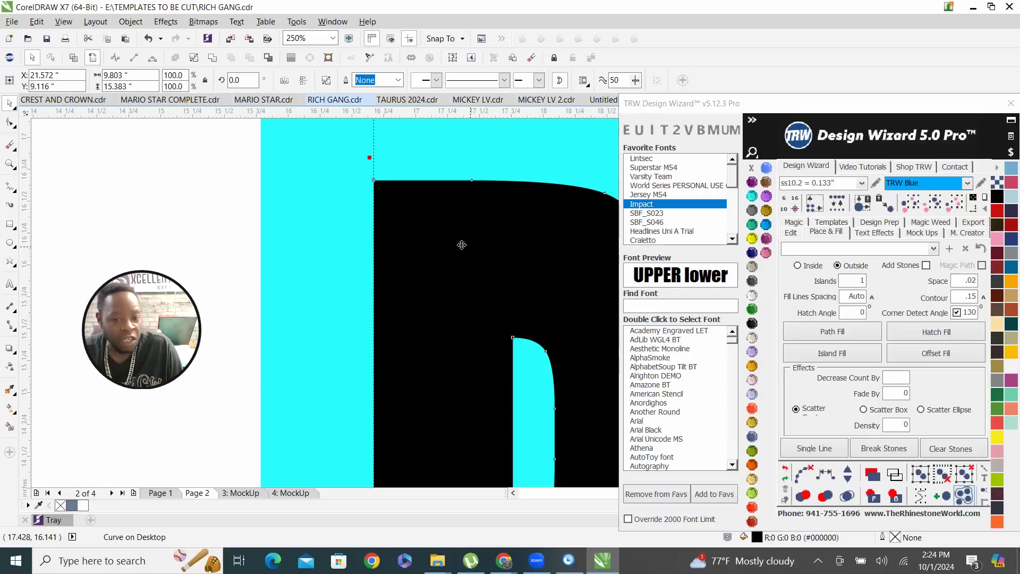
scroll(469, 247, "down", 4)
left_click(831, 352)
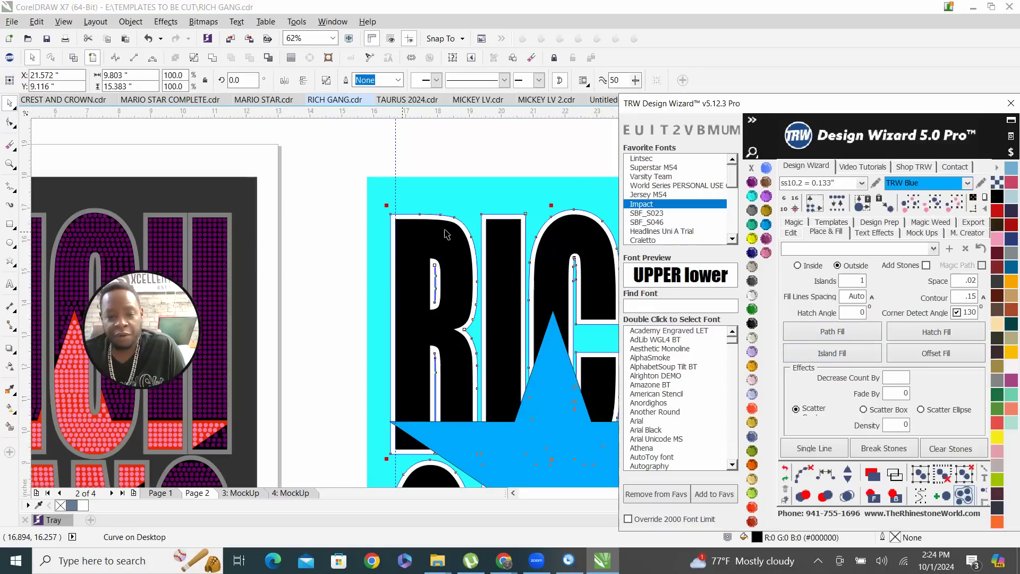
scroll(364, 224, "down", 2)
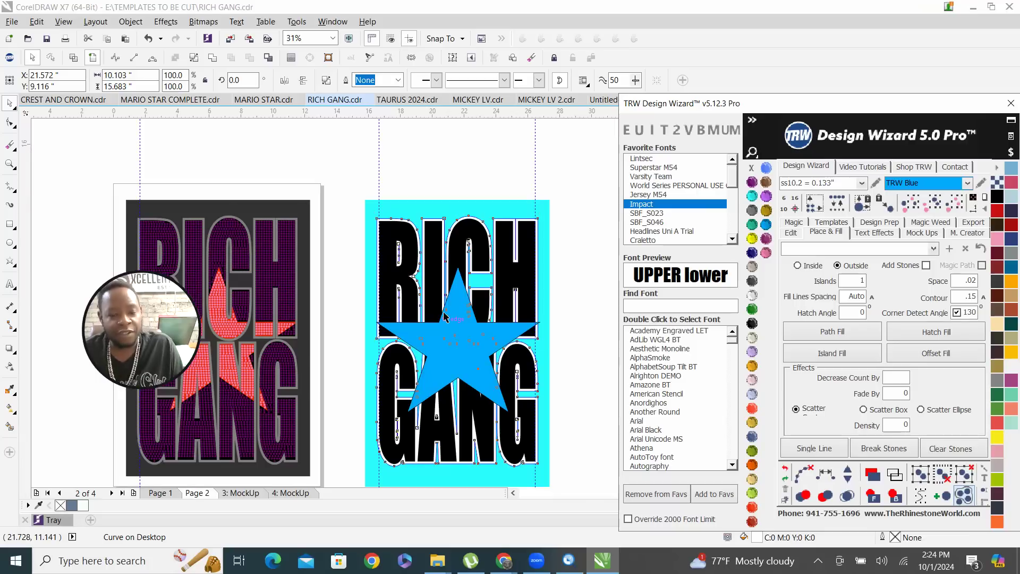
Trim the cyan background rectangle with the offset outline around the RICH GANG letters.
scroll(421, 238, "up", 2)
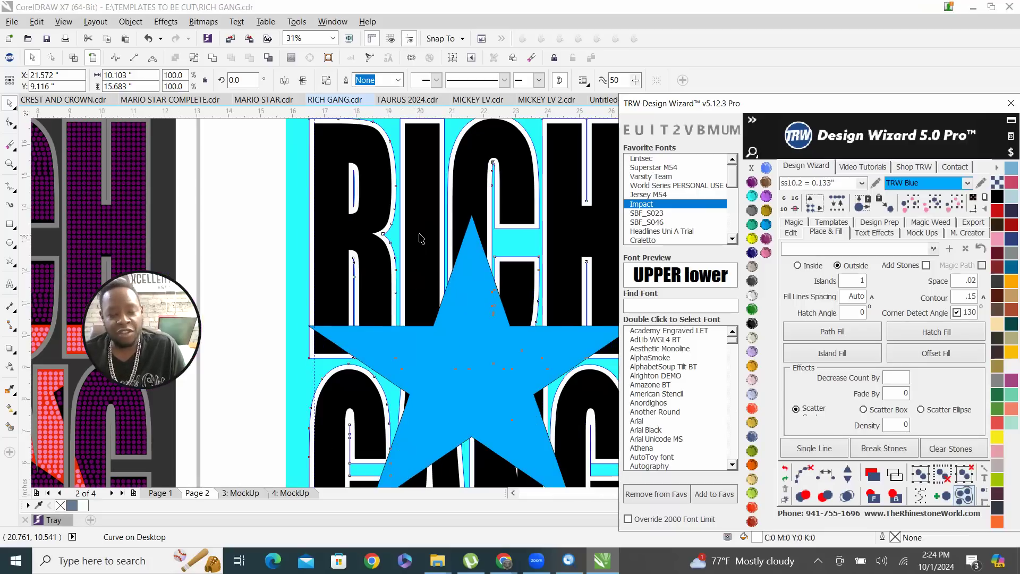
left_click(266, 285)
scroll(388, 227, "up", 2)
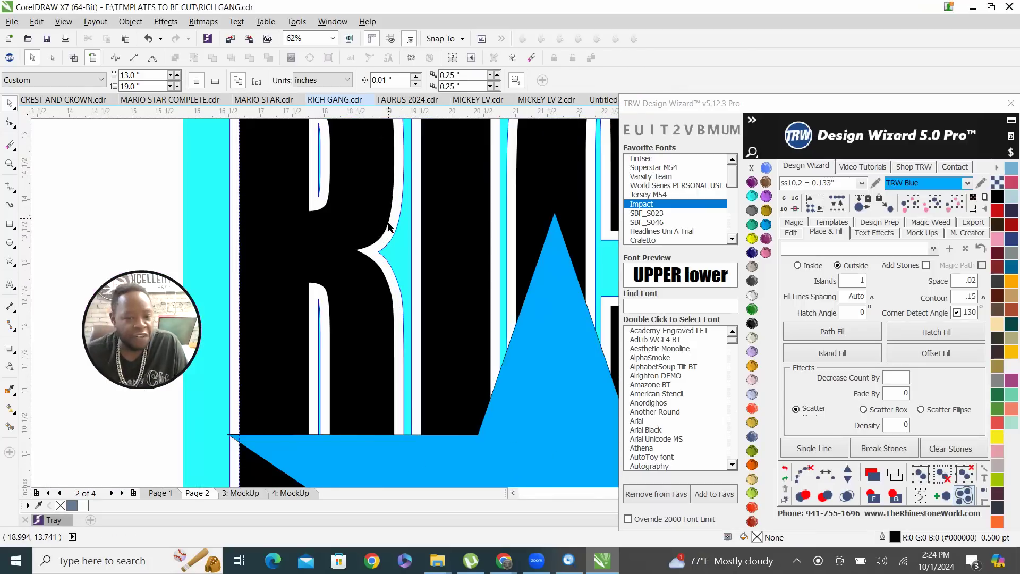
left_click(389, 249)
scroll(389, 270, "down", 4)
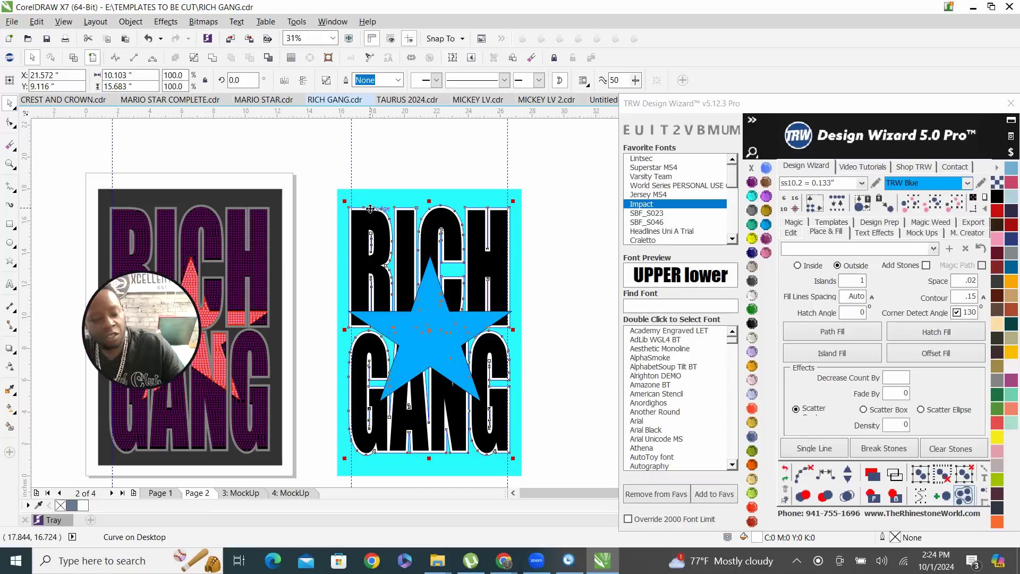
left_click(389, 176)
scroll(381, 193, "up", 4)
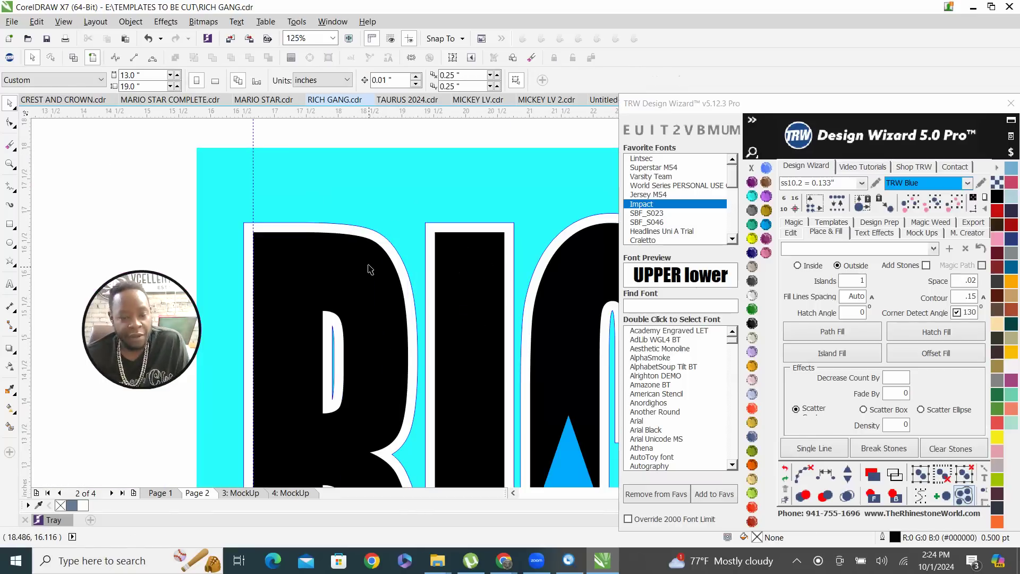
left_click(365, 236)
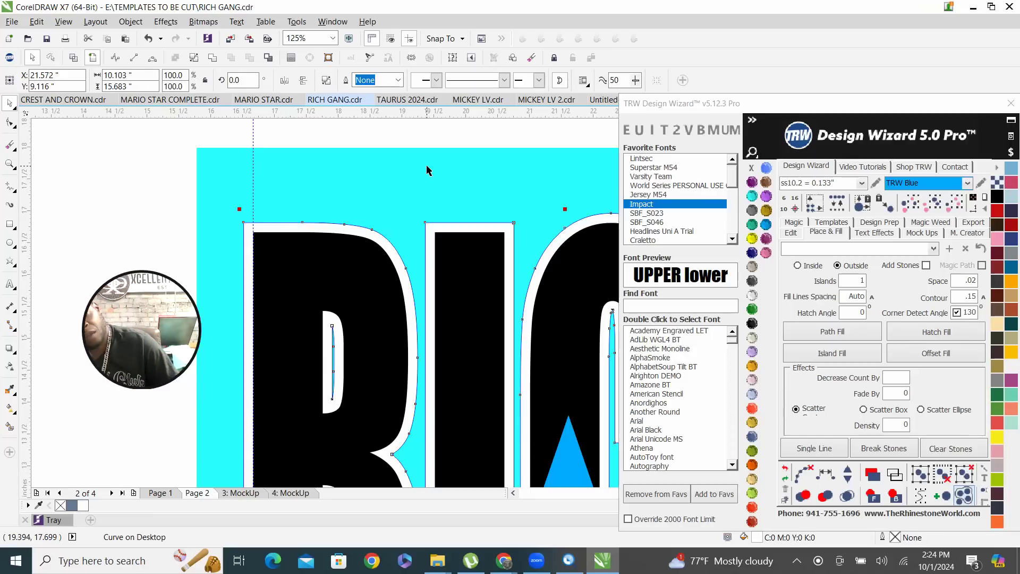
left_click(353, 159, "shift")
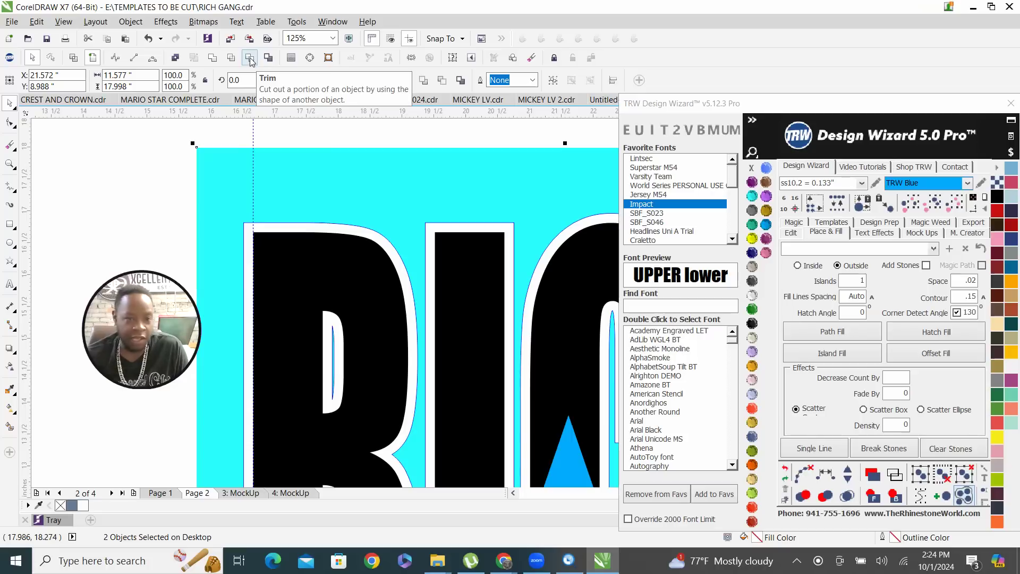
left_click(232, 57)
Move the trimmed cyan background away from the lettering to inspect the cut-out, and undo the move.
scroll(303, 198, "down", 5)
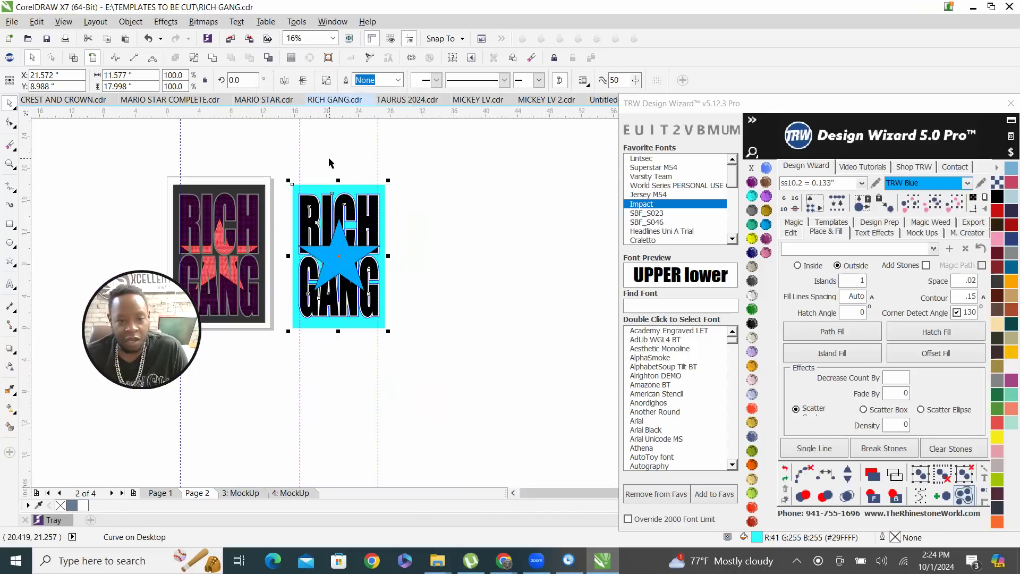
key("Escape")
left_click_drag(368, 256, 507, 269)
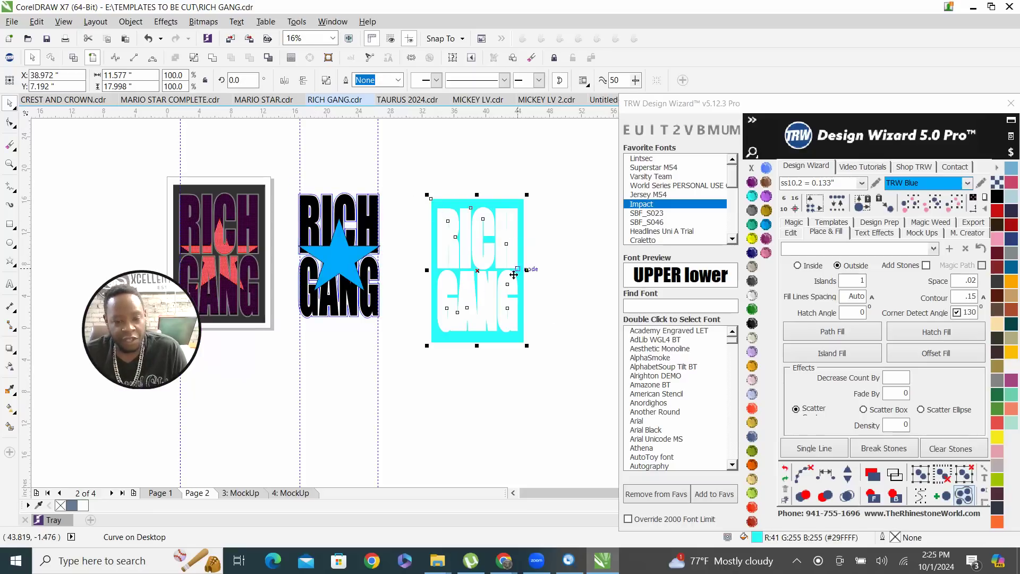
key("p")
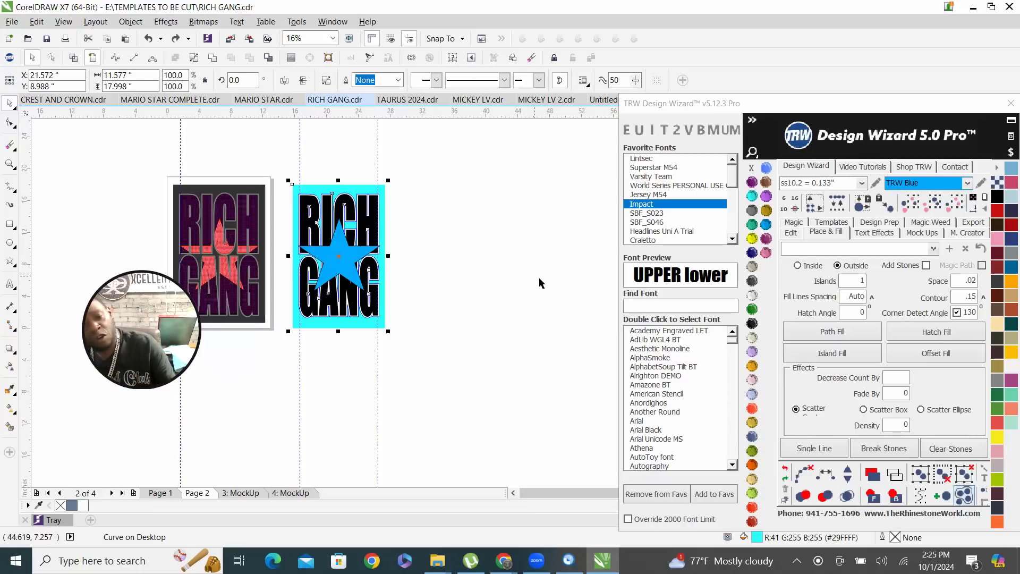
key("Escape")
scroll(333, 249, "up", 2)
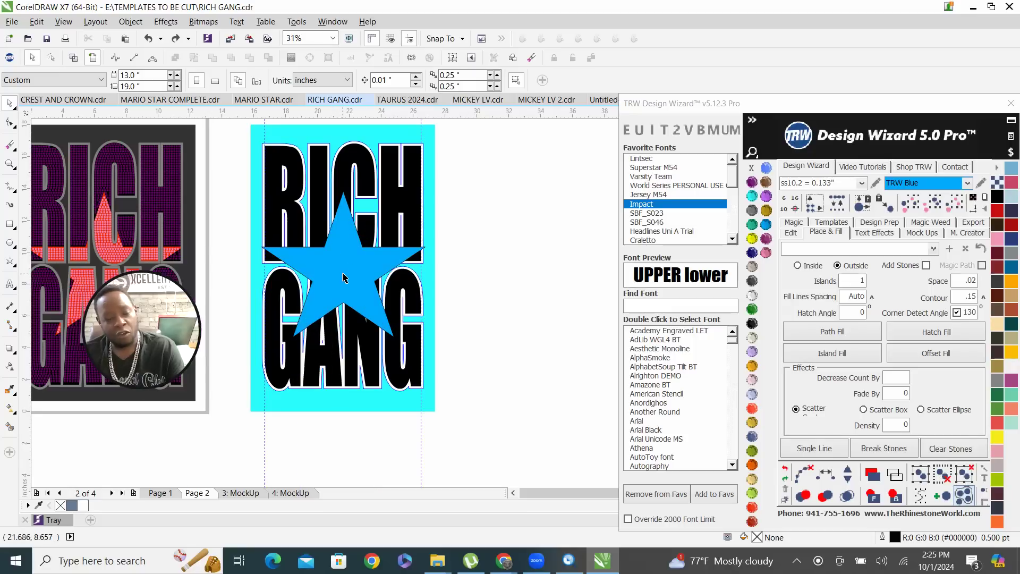
left_click(342, 277)
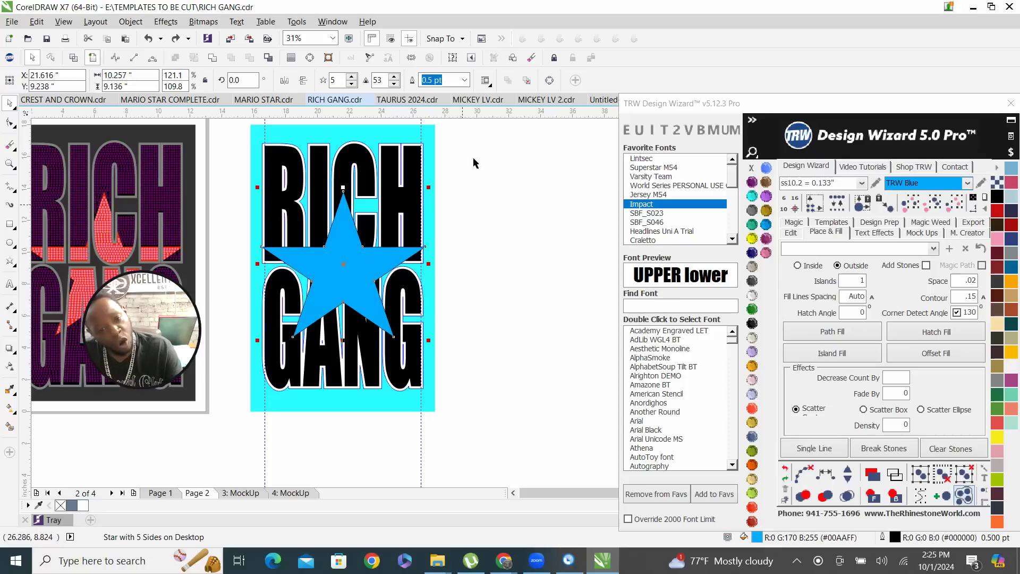
left_click(389, 130, "shift")
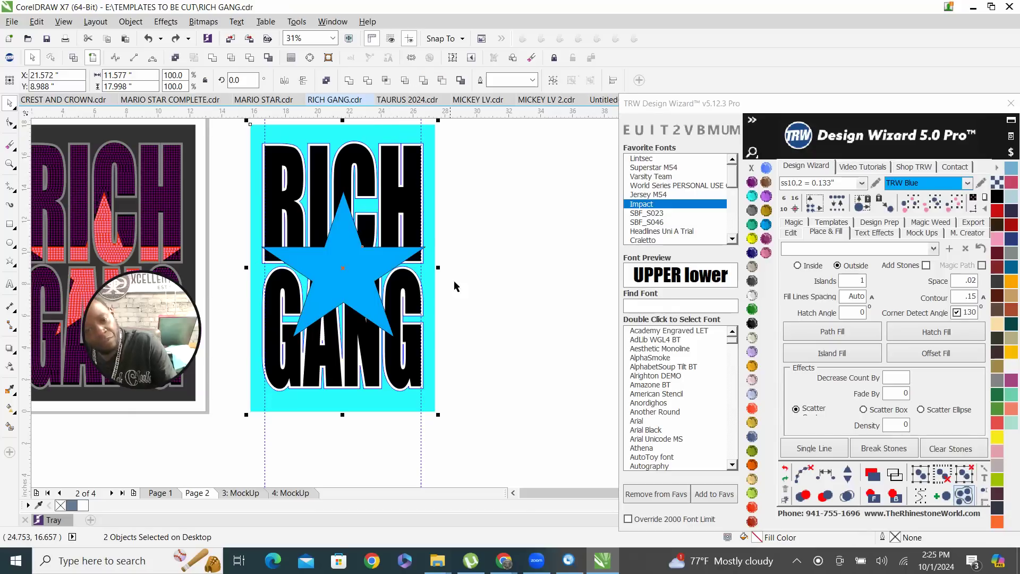
left_click(529, 307)
Trim the black RICH GANG lettering with the blue star.
left_click(360, 295)
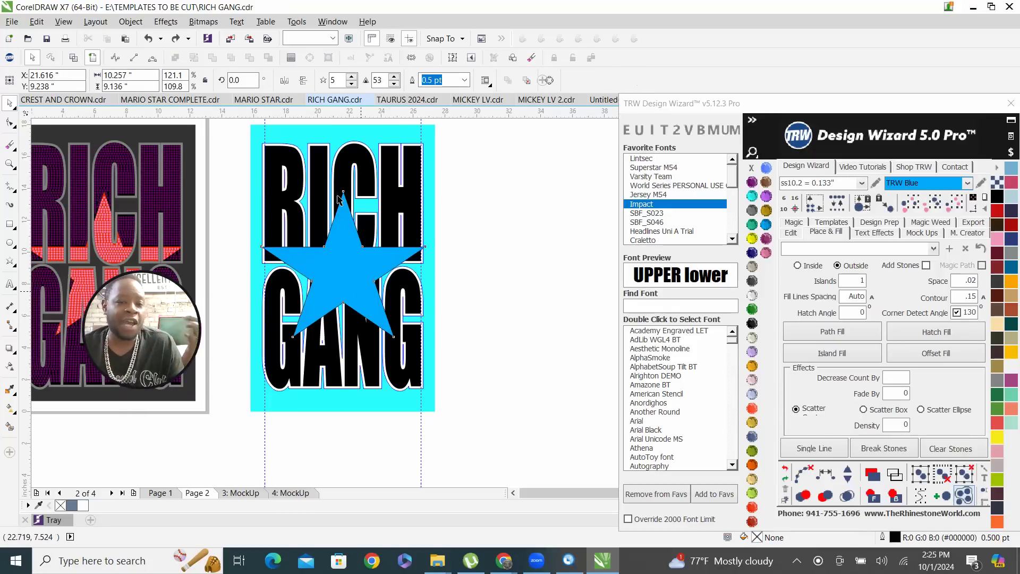
scroll(316, 227, "up", 1)
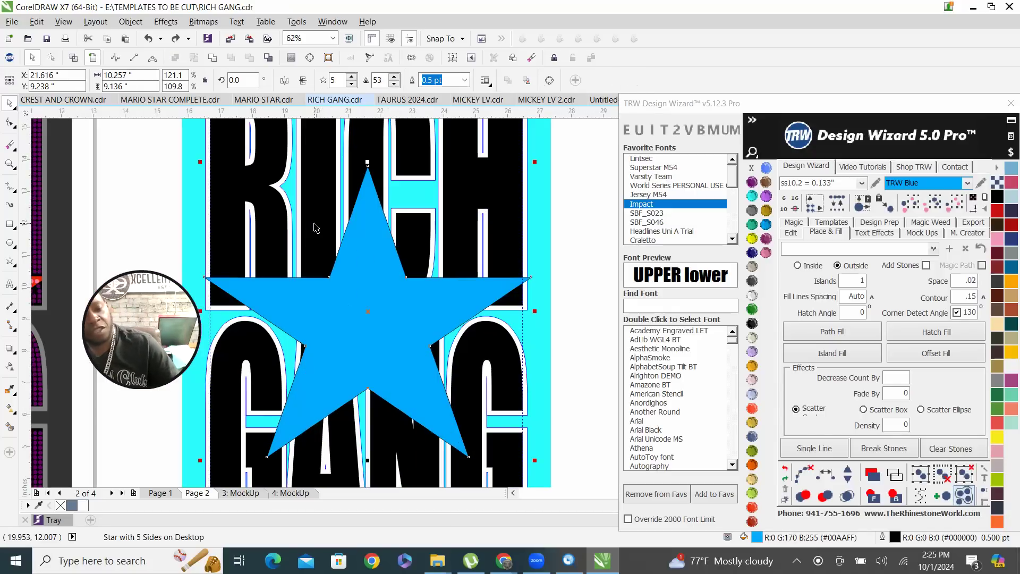
left_click(316, 228, "shift")
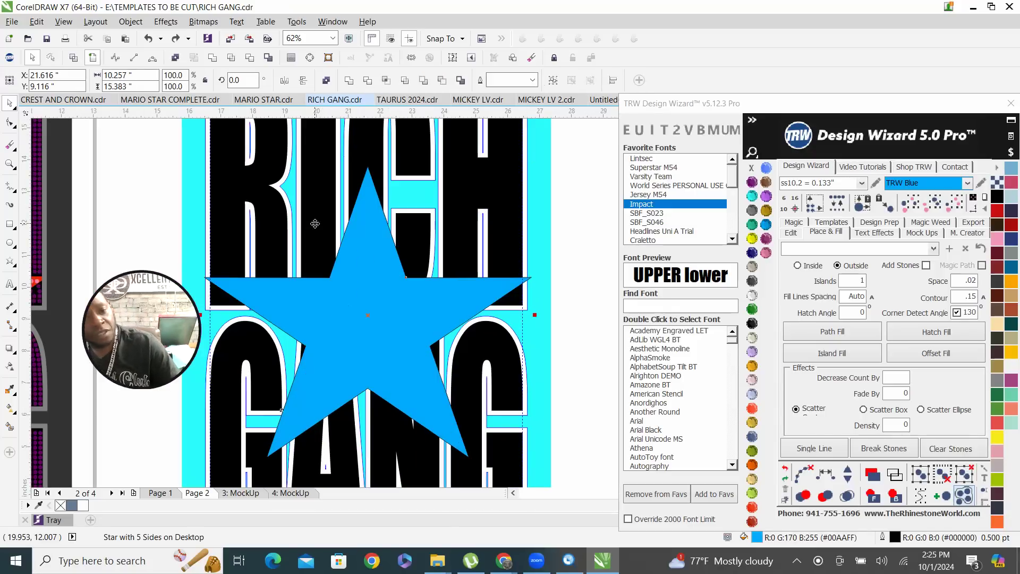
left_click(249, 58)
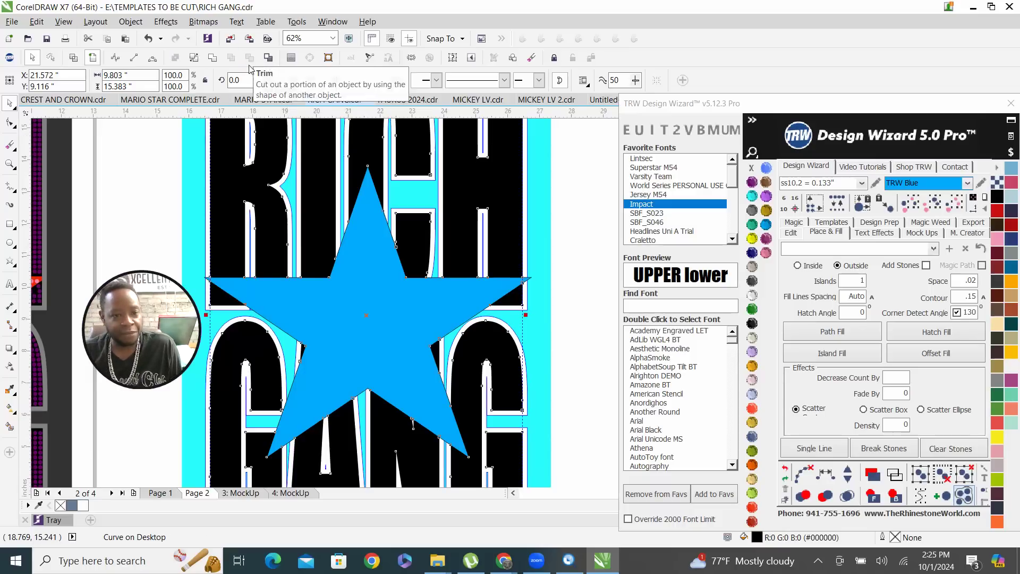
Trim the white offset outline around the letters with the blue star.
left_click(394, 332)
scroll(342, 201, "up", 2)
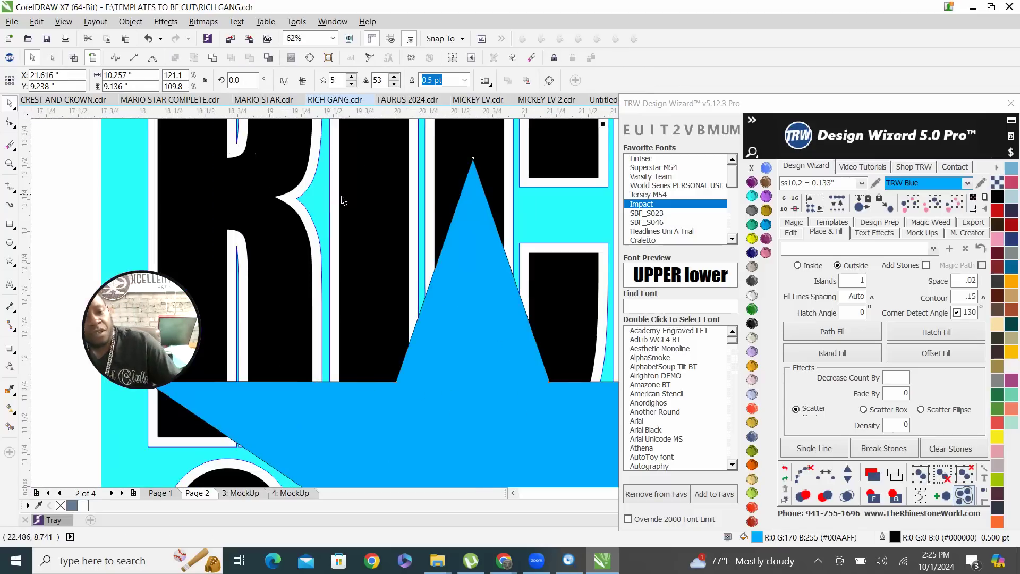
scroll(342, 196, "up", 1)
left_click(322, 229, "shift")
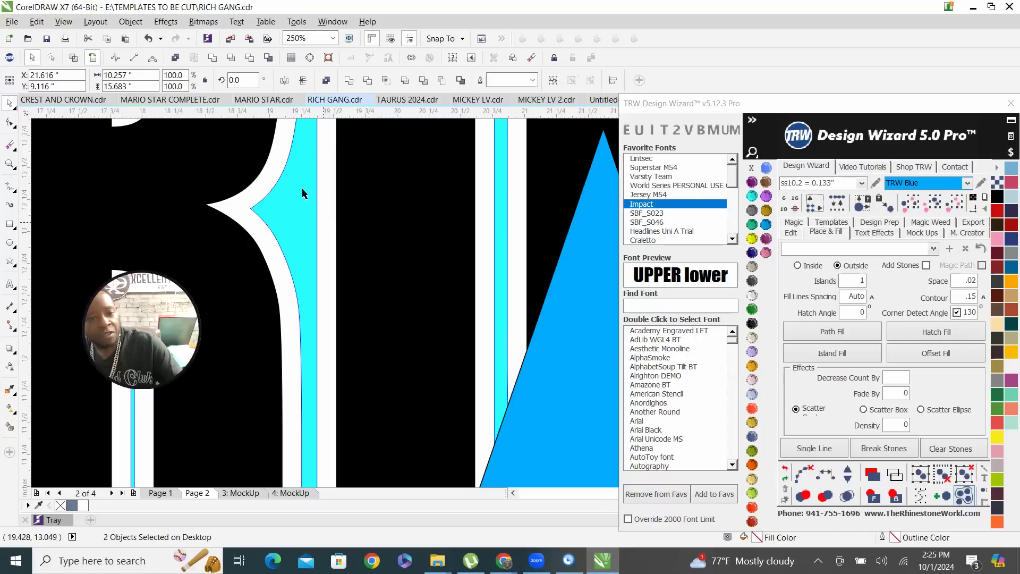
left_click(250, 59)
scroll(262, 231, "down", 3)
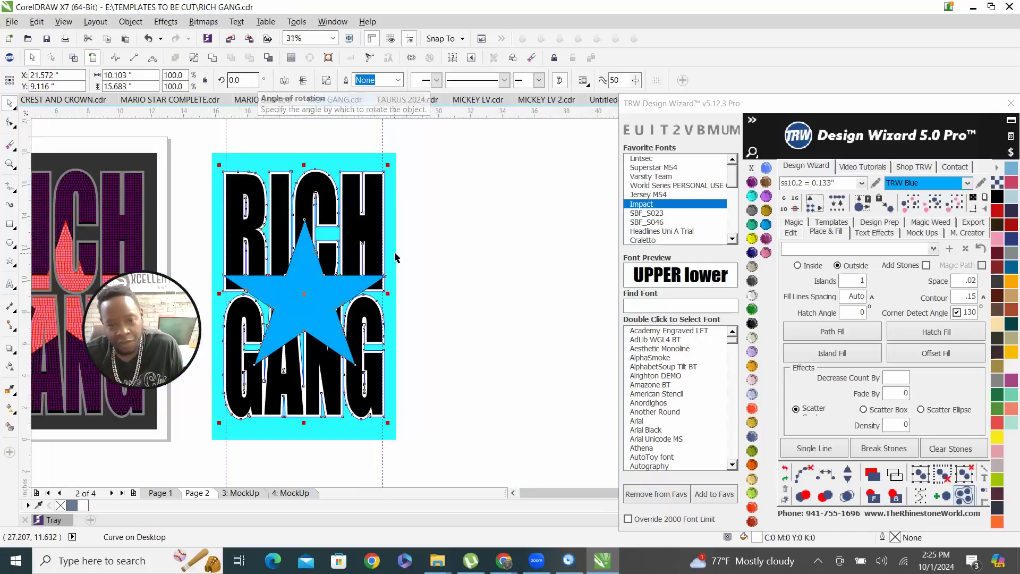
Trim the cyan background with the blue star.
left_click(304, 244)
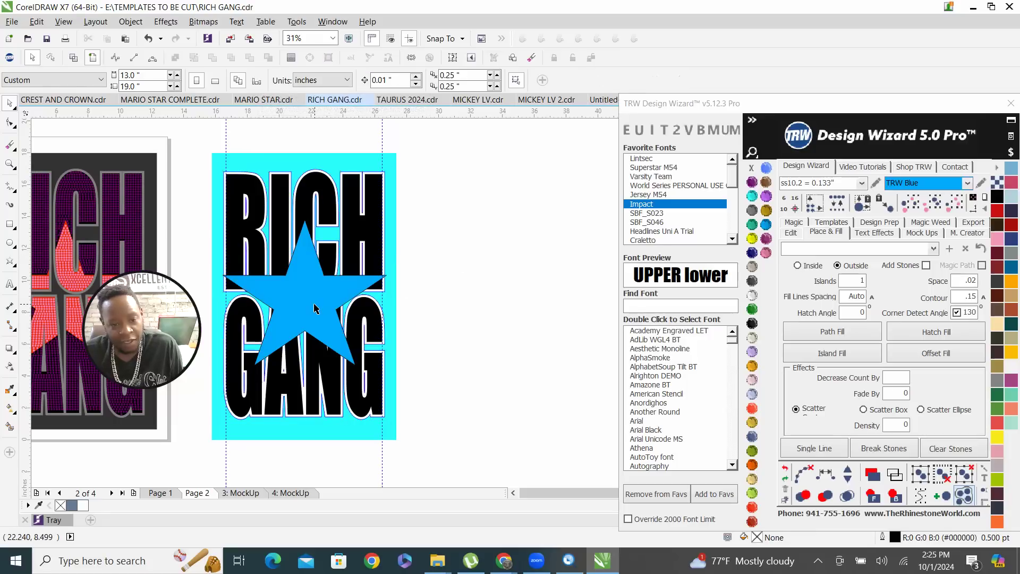
left_click(297, 155, "shift")
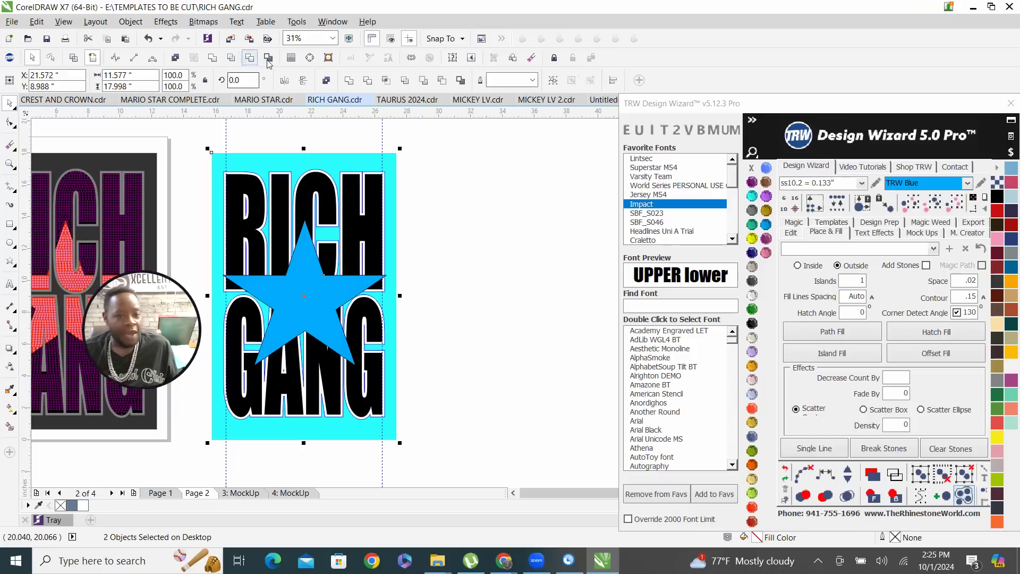
left_click(268, 58)
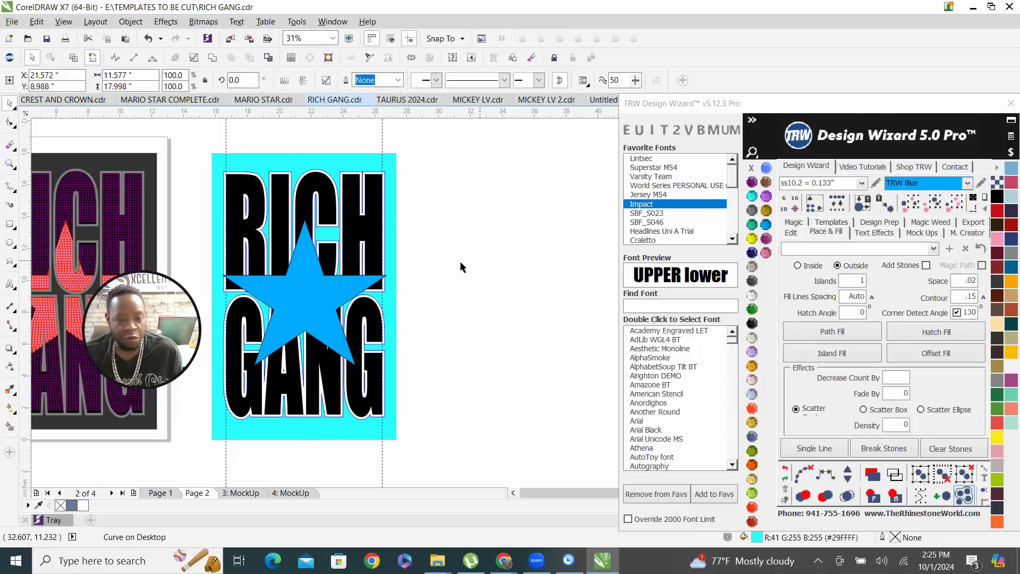
key("ctrl+z")
Move the star and the letter shapes aside to inspect the star cut-outs, and undo these moves.
left_click(318, 297)
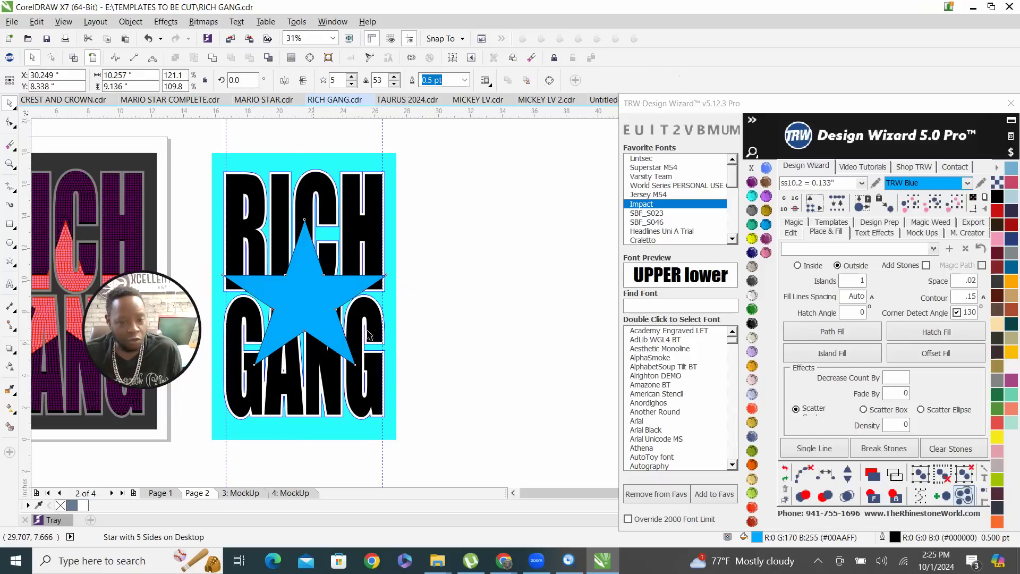
left_click_drag(325, 320, 464, 331)
left_click_drag(306, 197, 360, 224)
left_click_drag(312, 179, 362, 204)
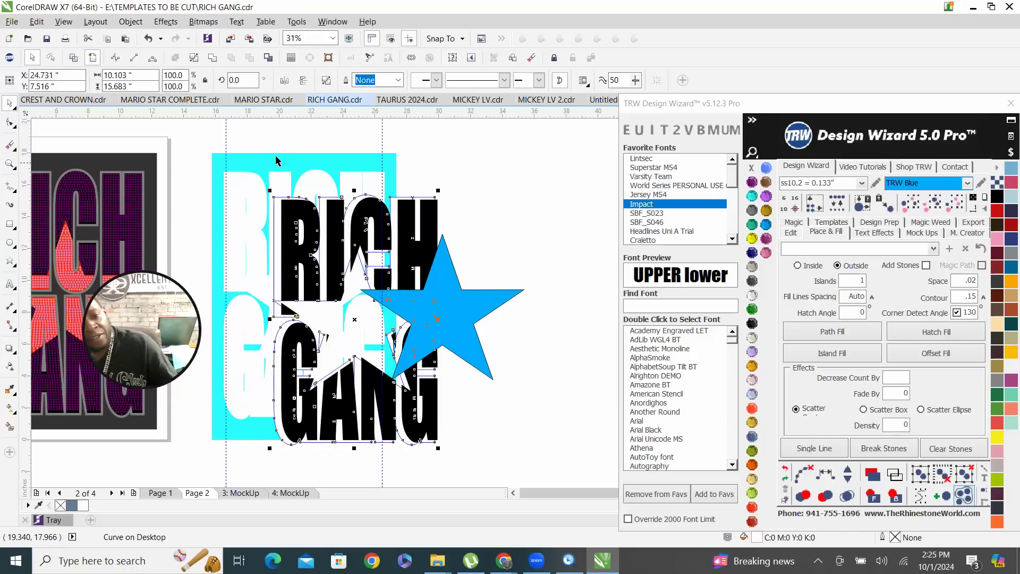
key("ctrl+z")
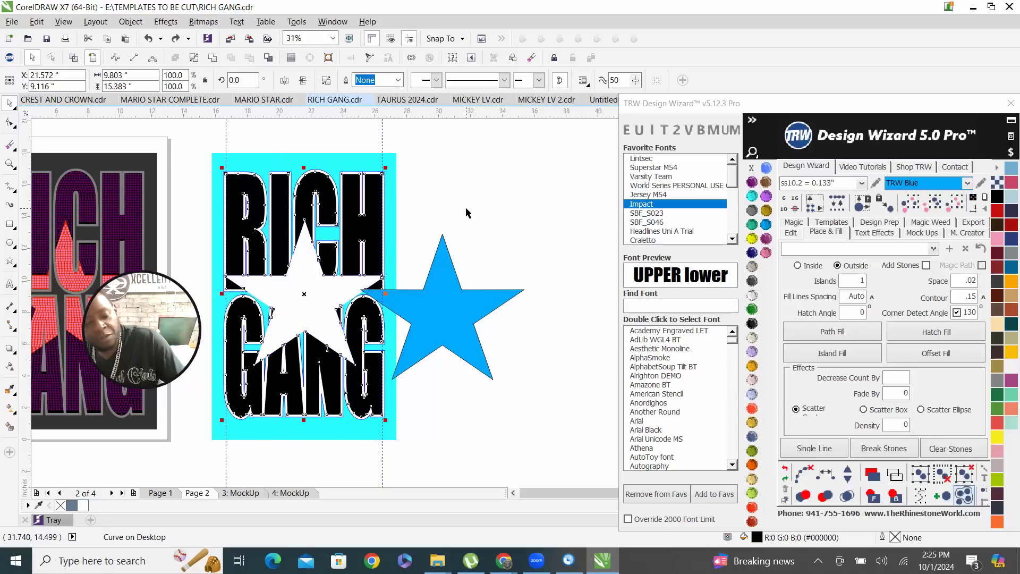
key("ctrl+z")
left_click(479, 234)
Clear the line colour of the offset outline shape around the letters and fill it with TRW Pink.
scroll(335, 200, "up", 4)
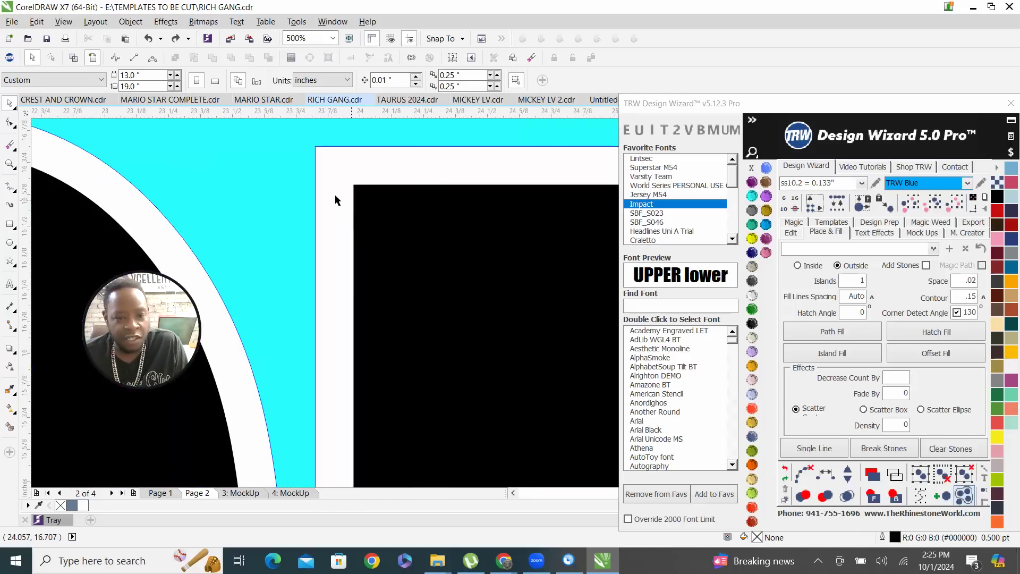
left_click(313, 153)
scroll(327, 156, "up", 1)
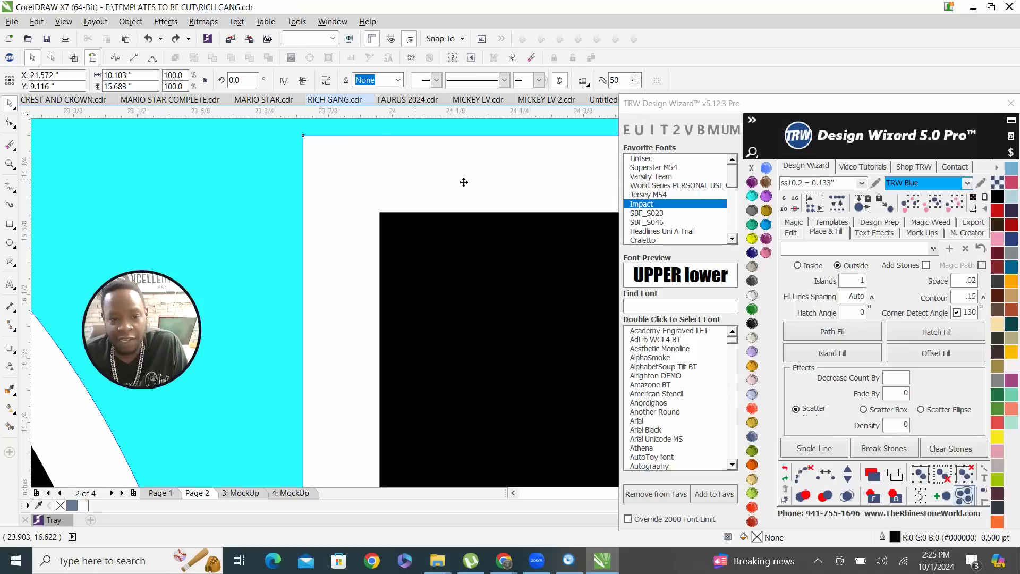
left_click(751, 170)
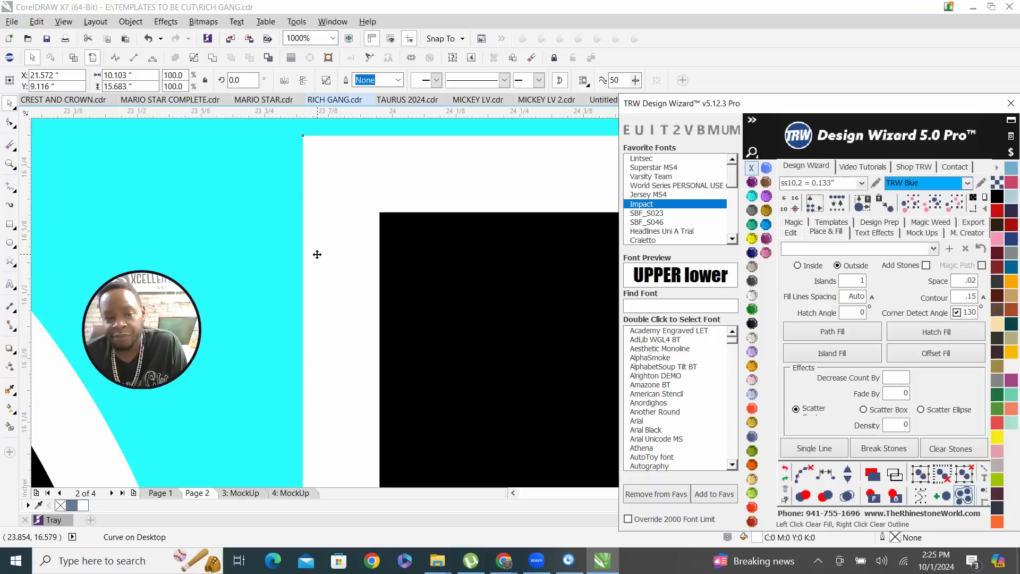
scroll(345, 234, "down", 3)
scroll(365, 223, "down", 2)
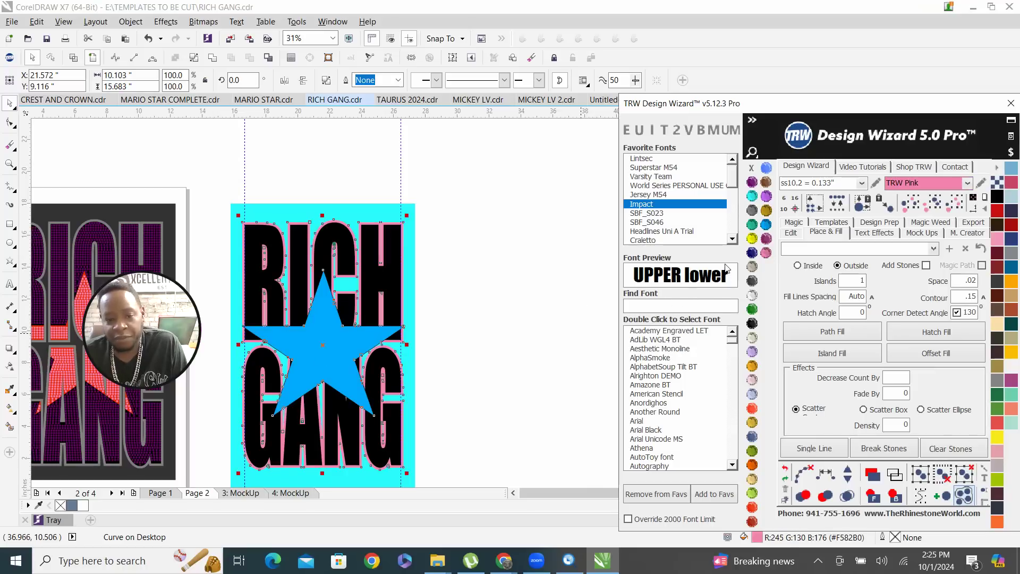
left_click(451, 288)
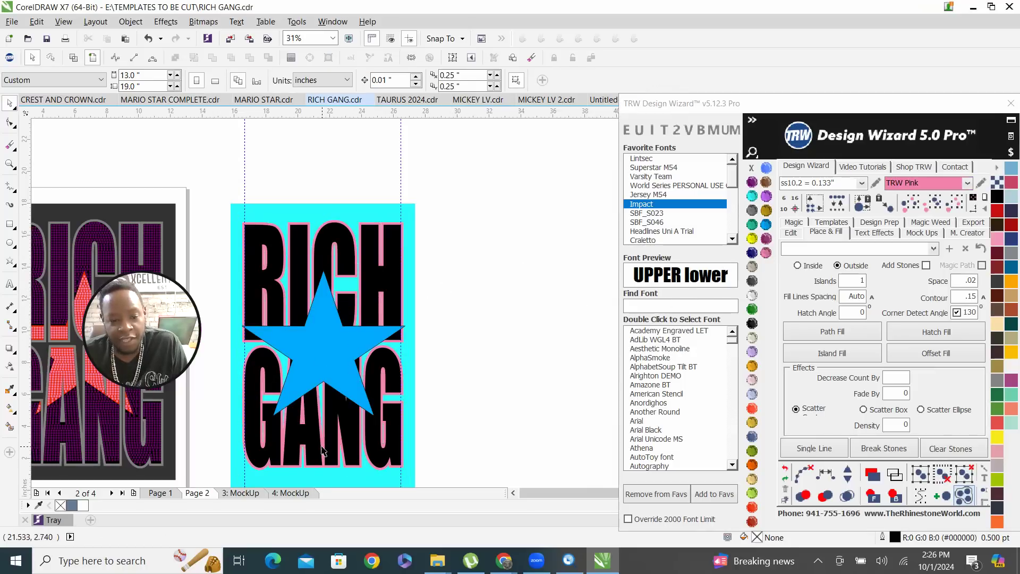
Move the pink outline shape beside the design to inspect it, and undo the move.
left_click_drag(376, 439, 505, 429)
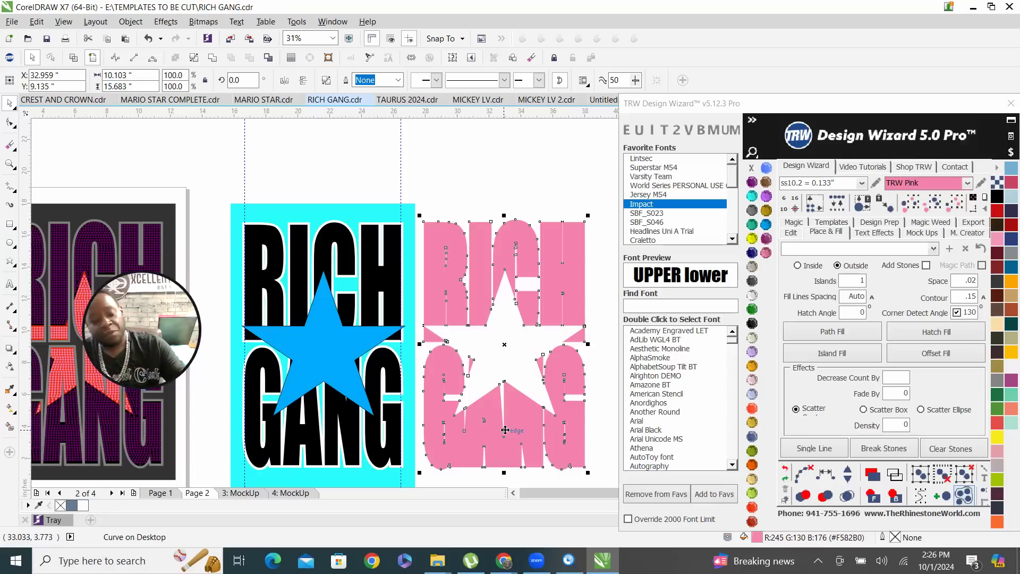
key("ctrl+z")
key("Escape")
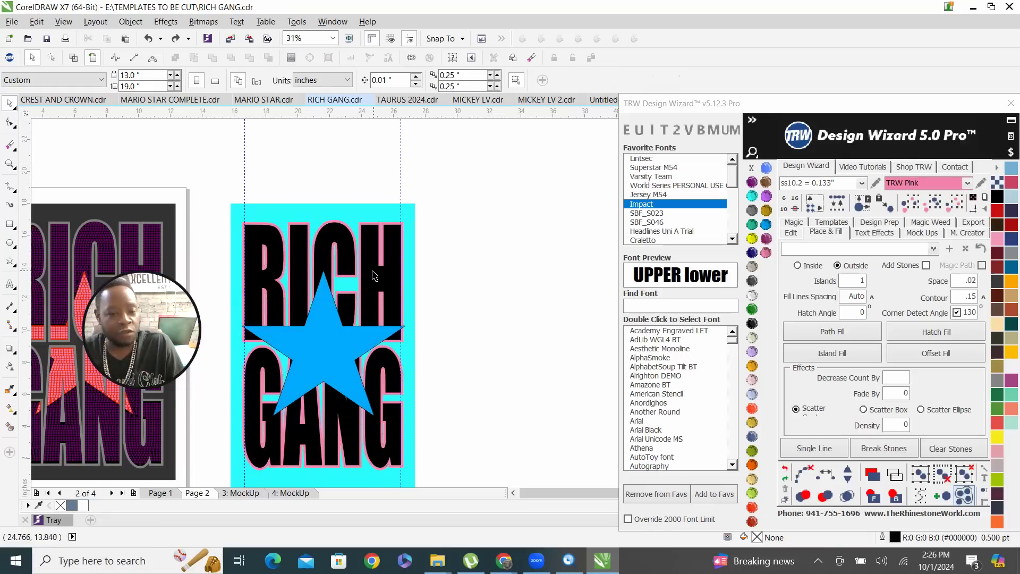
Trim the pink outline shape with the black RICH GANG lettering.
left_click(374, 282)
scroll(372, 271, "up", 7)
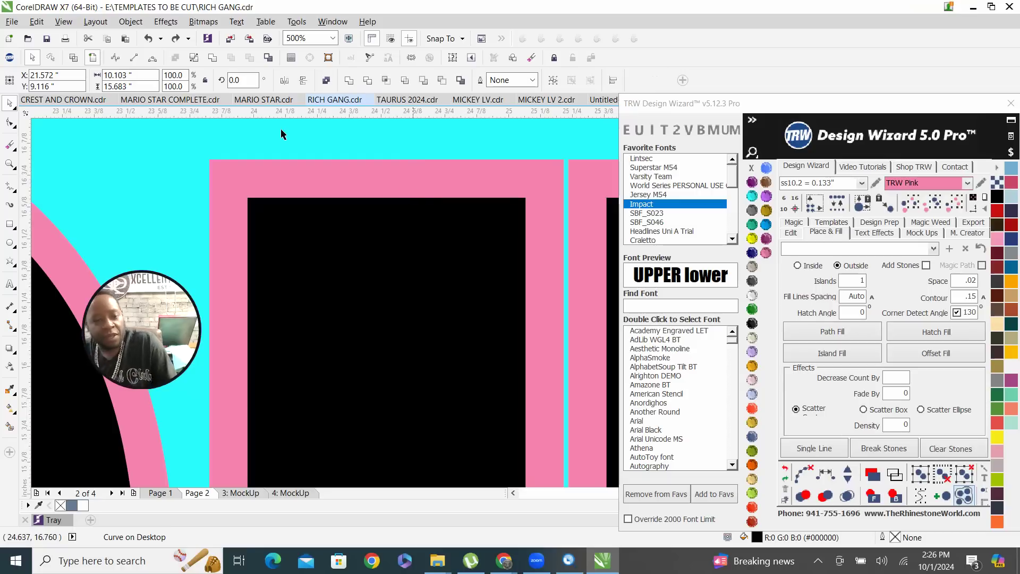
left_click(417, 177, "shift")
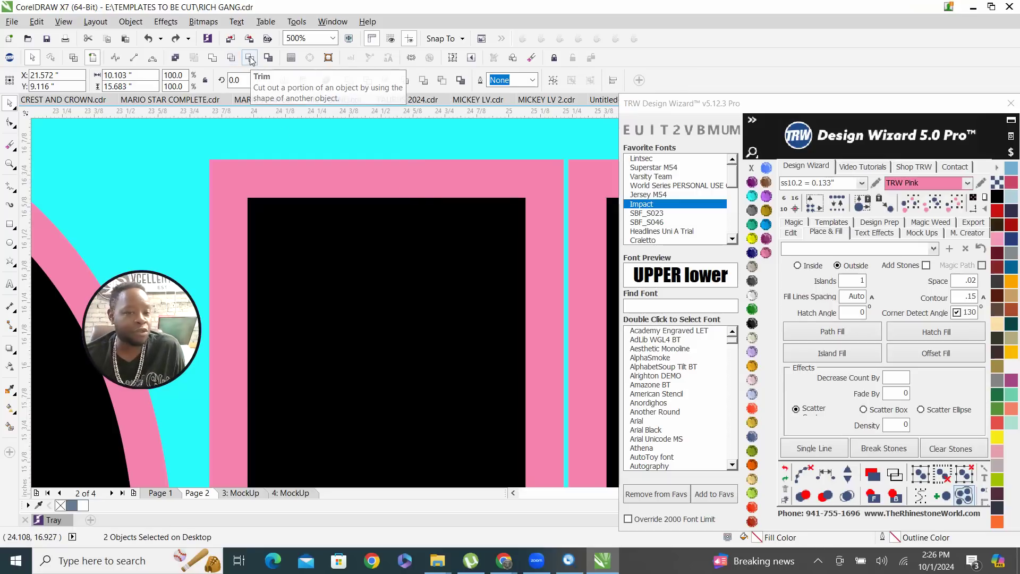
left_click(240, 62)
scroll(366, 297, "down", 3)
scroll(377, 241, "down", 8)
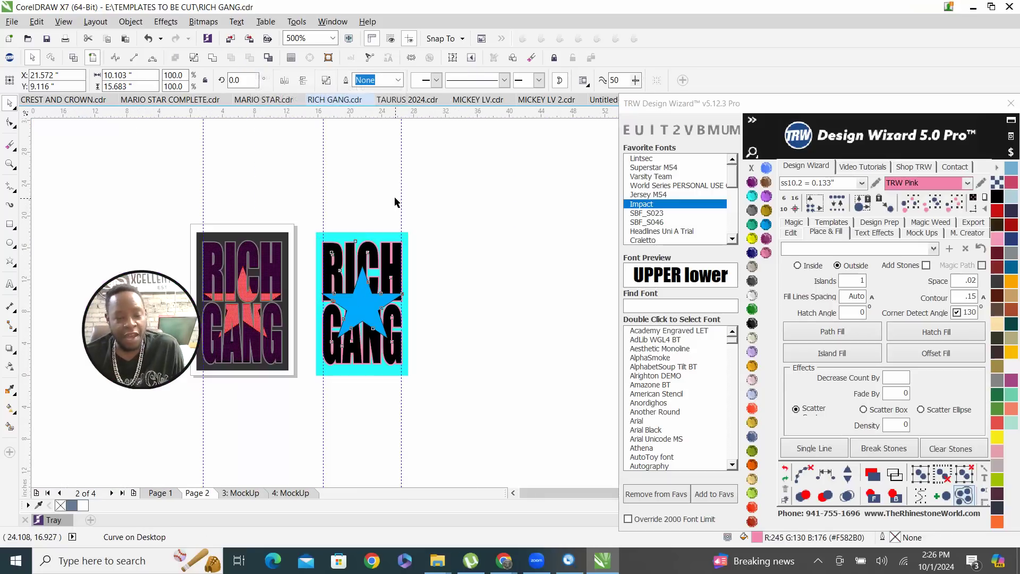
Move the upper pink outline shape beside the design to inspect it, and delete that shape.
key("Escape")
scroll(360, 352, "up", 2)
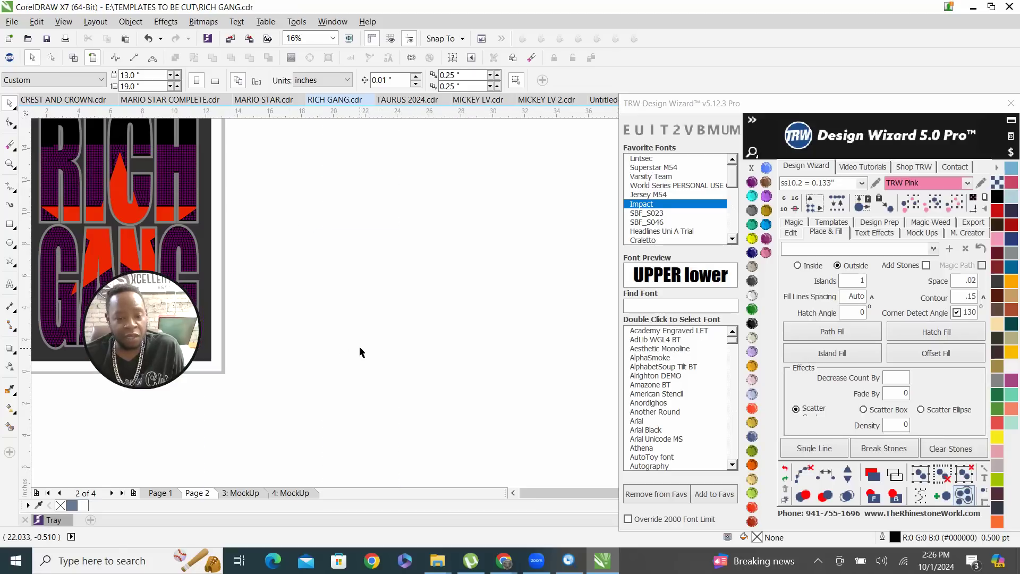
left_click(402, 329)
left_click_drag(402, 330, 588, 340)
scroll(412, 425, "down", 2)
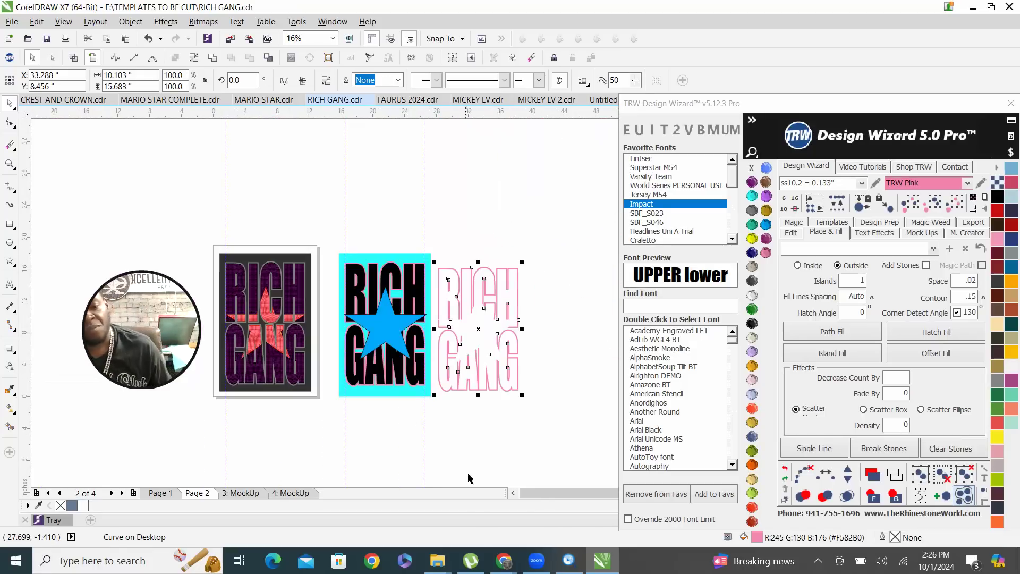
left_click(499, 439)
scroll(481, 360, "up", 2)
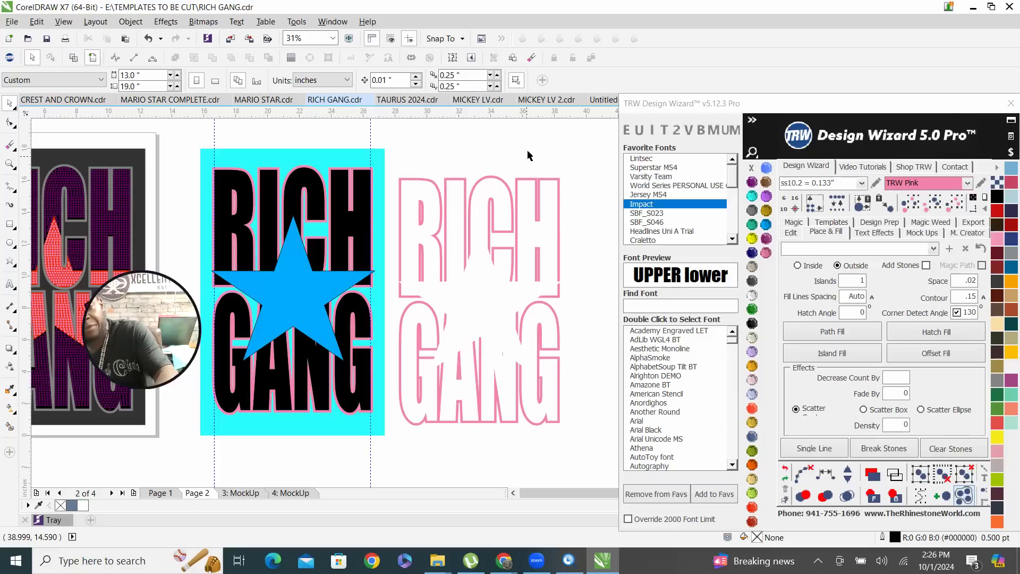
left_click(418, 201)
key("Delete")
Examine where the pink outline meets the blue star and compare it with the finished rhinestone design.
left_click(298, 300)
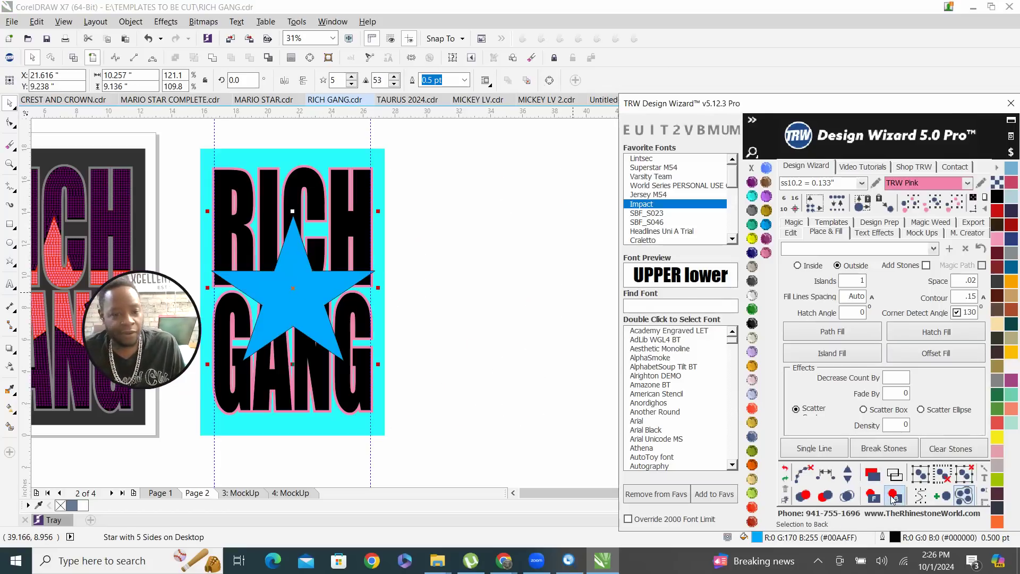
scroll(249, 285, "up", 2)
scroll(567, 345, "down", 2)
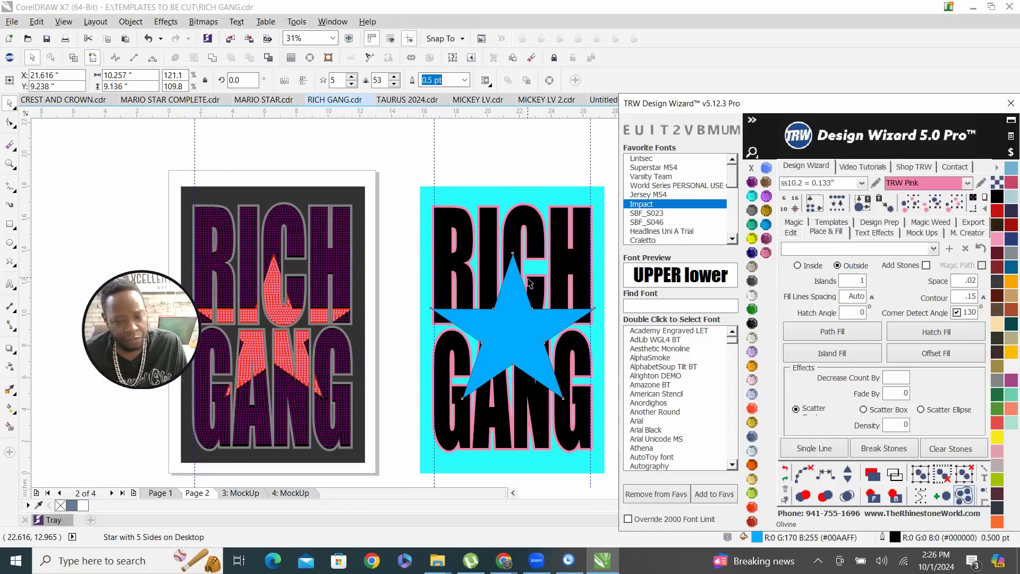
scroll(524, 284, "up", 3)
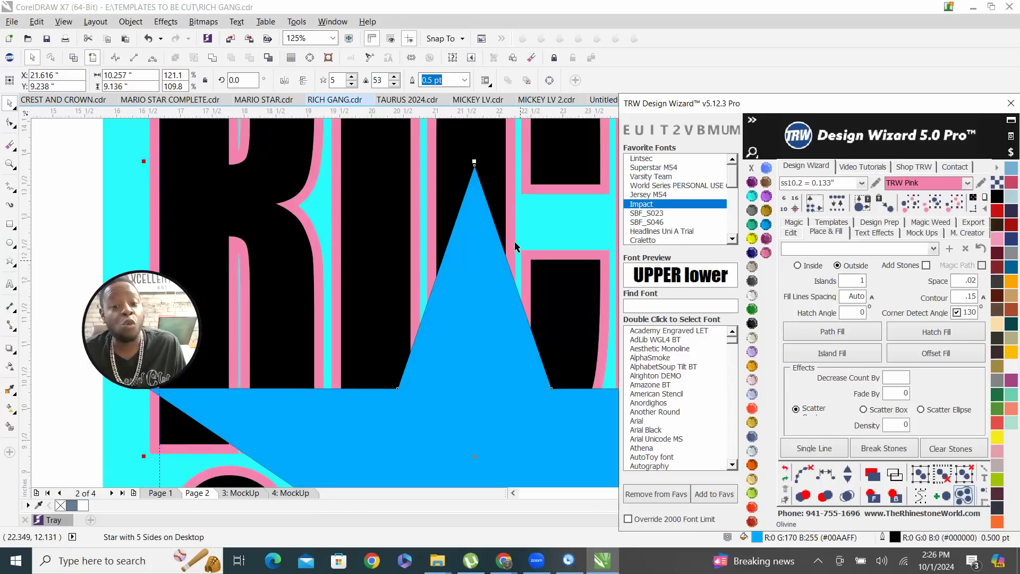
left_click(511, 242)
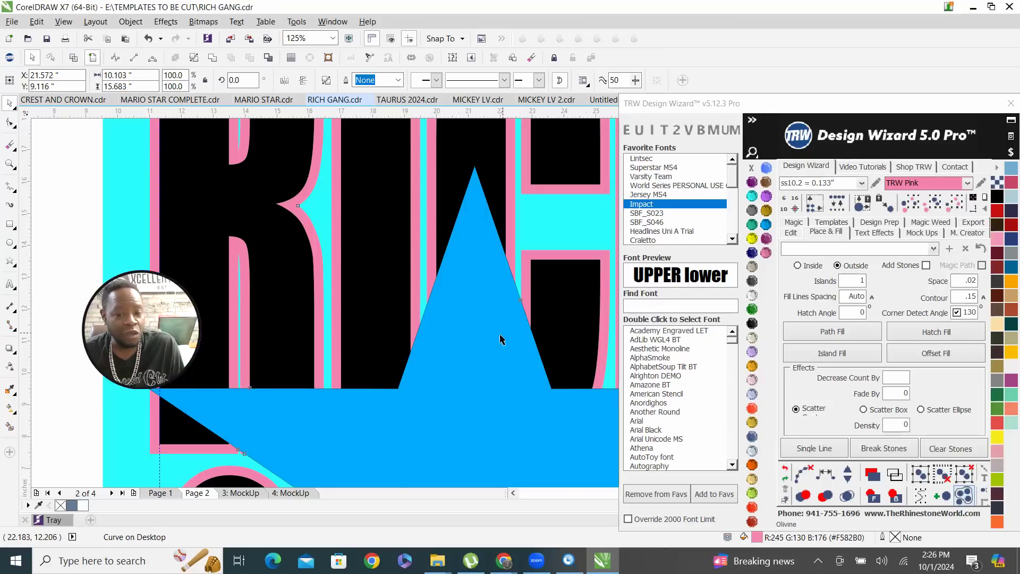
scroll(526, 268, "down", 2)
scroll(552, 257, "down", 3)
scroll(300, 276, "up", 3)
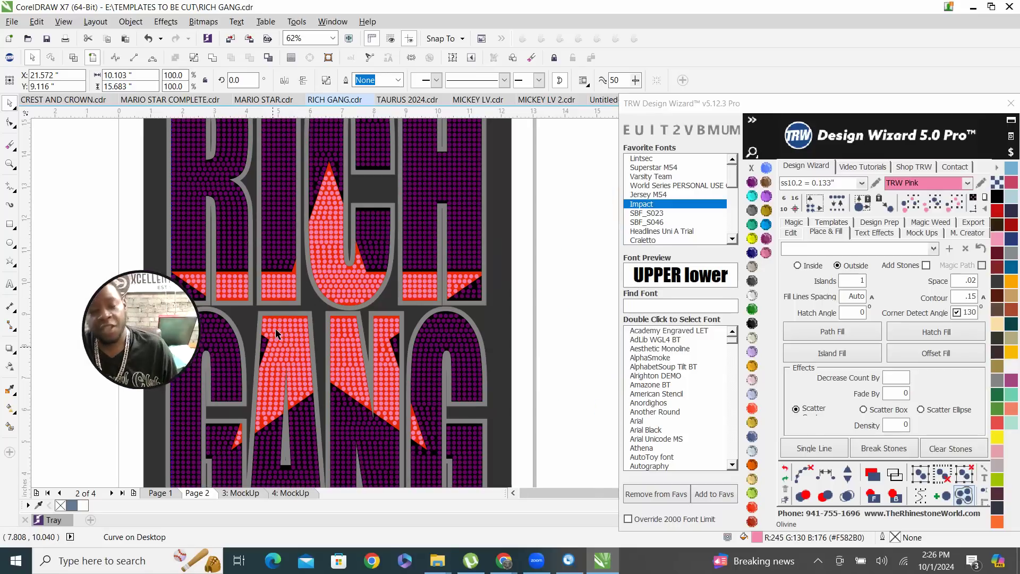
scroll(280, 335, "down", 2)
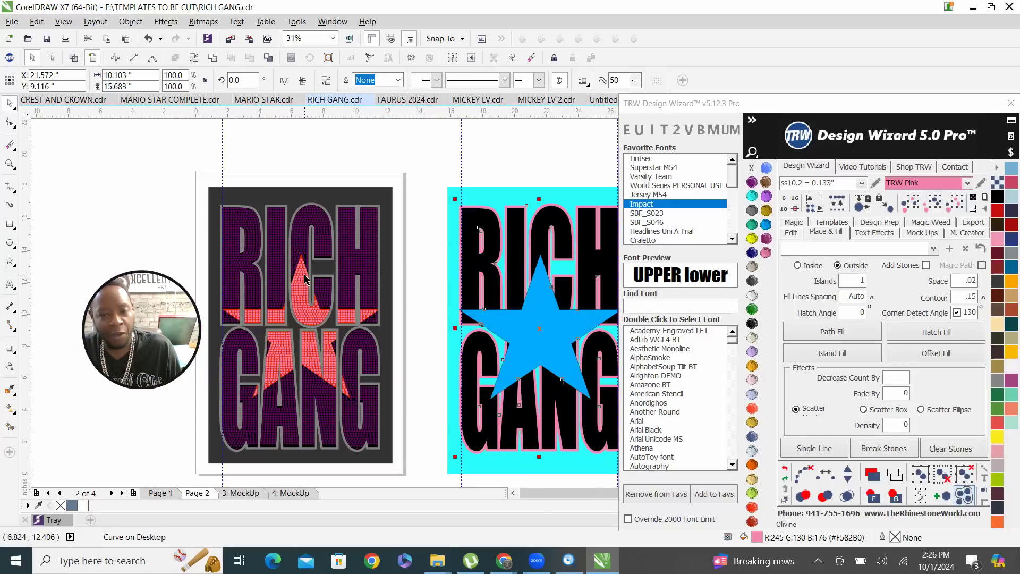
left_click(510, 159)
Delete the remaining pink outline shape around the RICH GANG lettering.
scroll(540, 267, "up", 2)
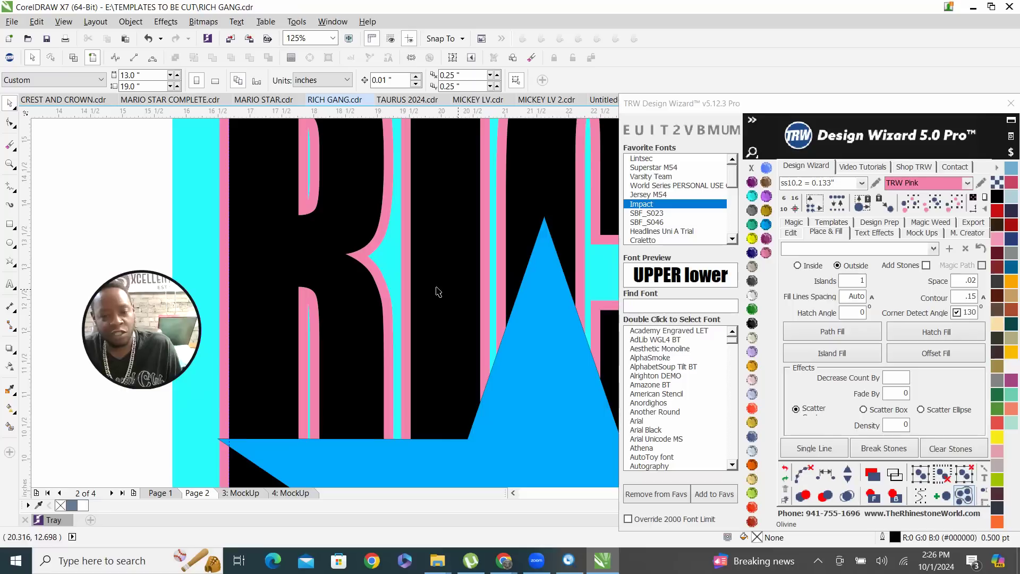
scroll(466, 275, "down", 2)
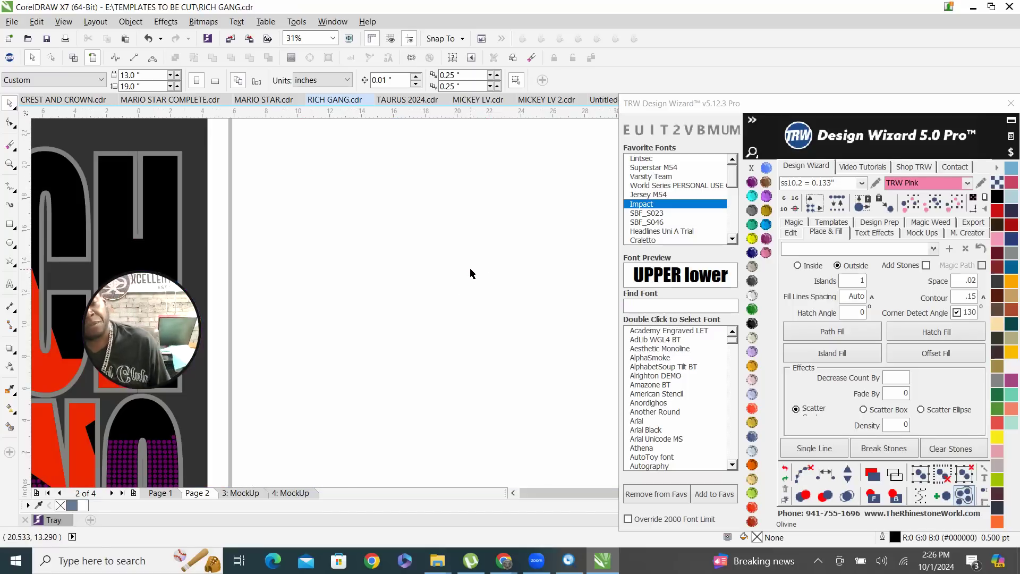
scroll(470, 274, "up", 1)
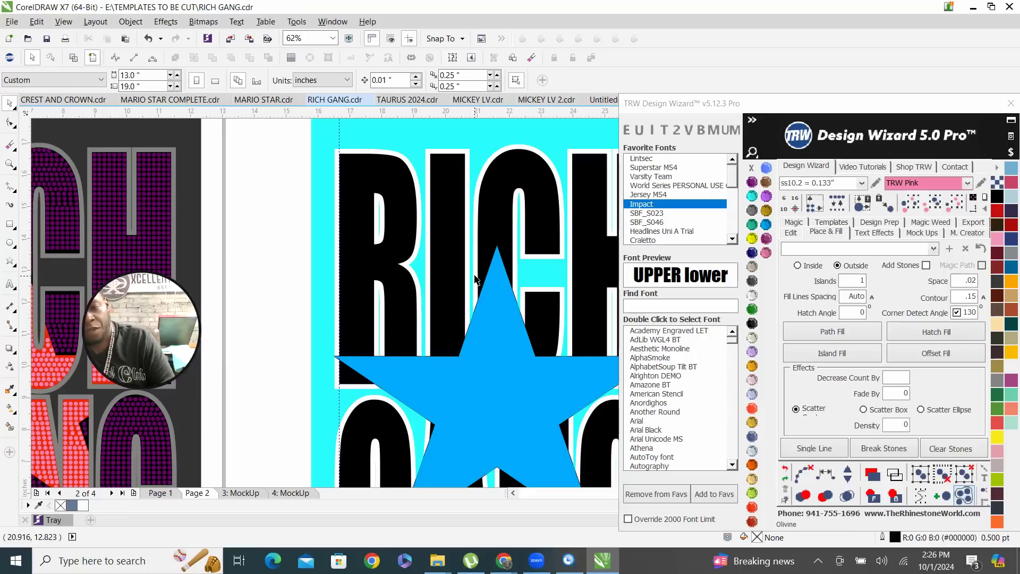
Create a new outline shape offset 0.15 inches around the black lettering and fill it with TRW Pink.
left_click(446, 229)
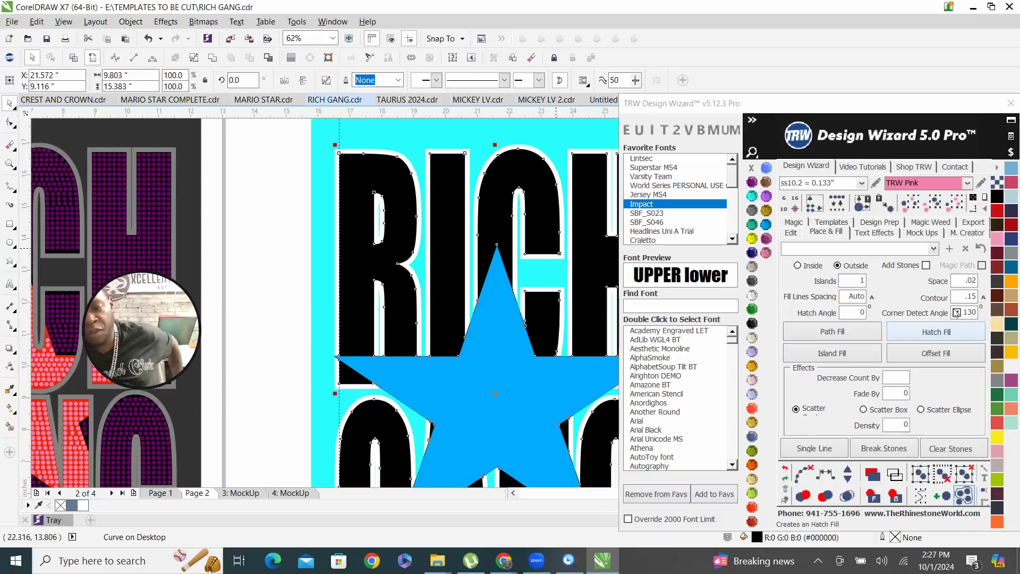
left_click(856, 354)
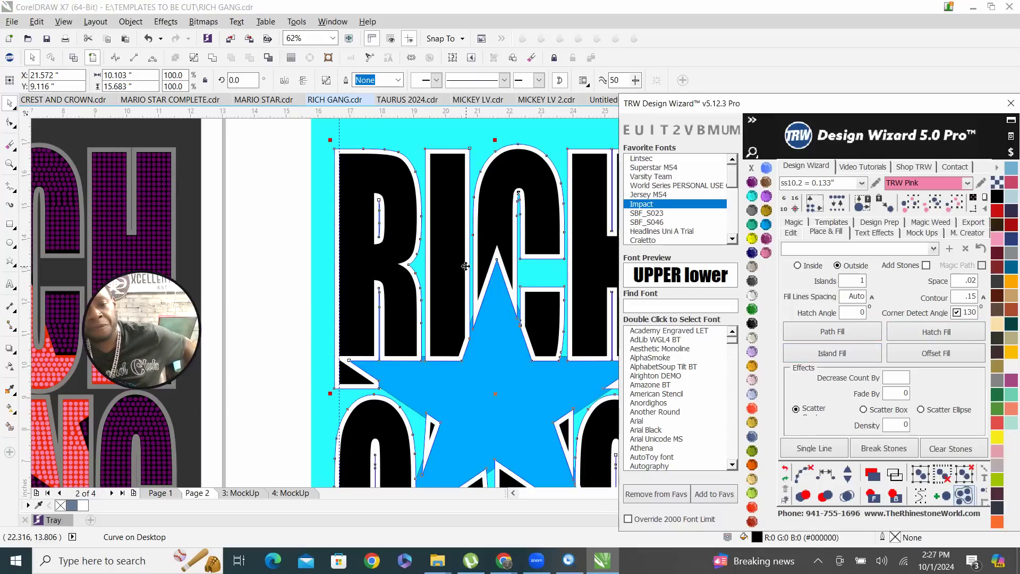
scroll(498, 334, "up", 2)
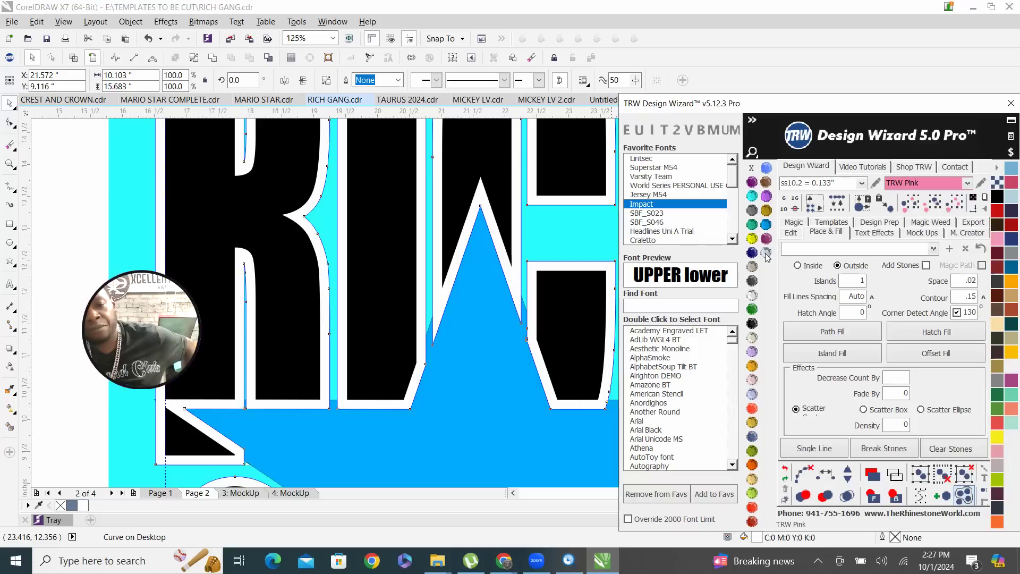
scroll(432, 276, "down", 3)
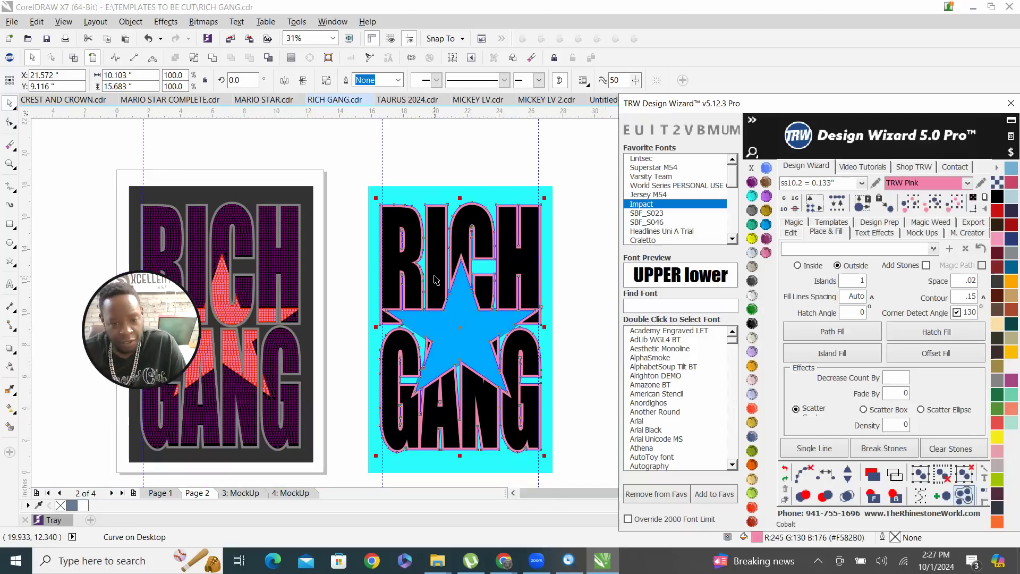
Send the new pink outline shape to the back, behind the star and the lettering.
scroll(490, 297, "up", 1)
scroll(492, 298, "up", 3)
scroll(491, 297, "down", 1)
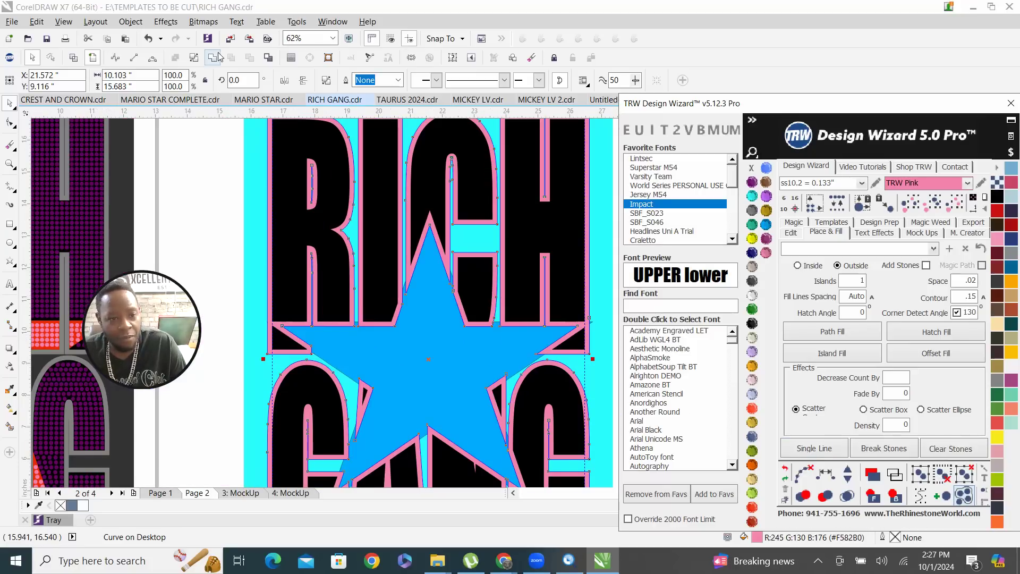
left_click(895, 498)
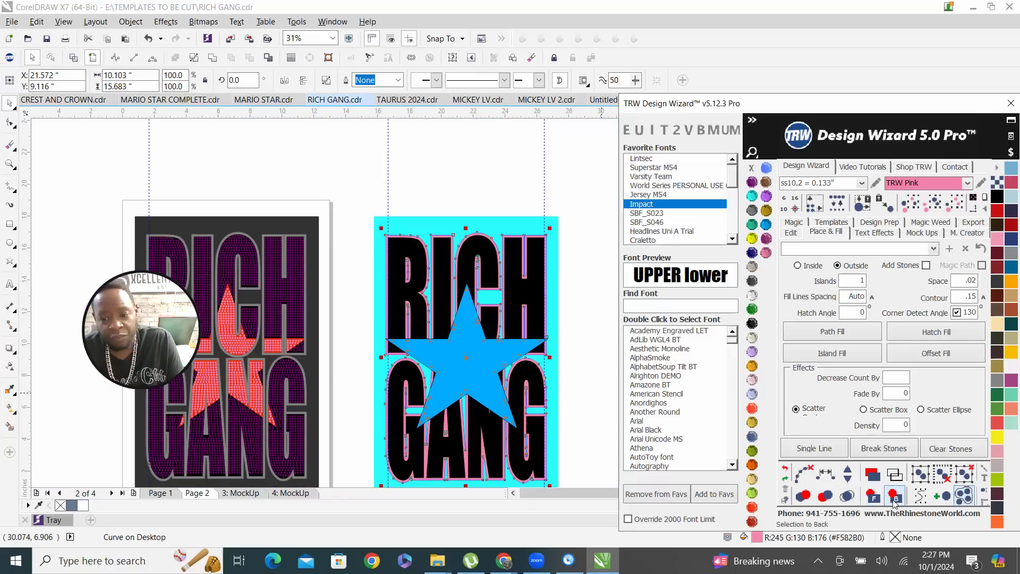
Bring the pink outline shape in front of the star and lettering, and undo the order change.
left_click(873, 497)
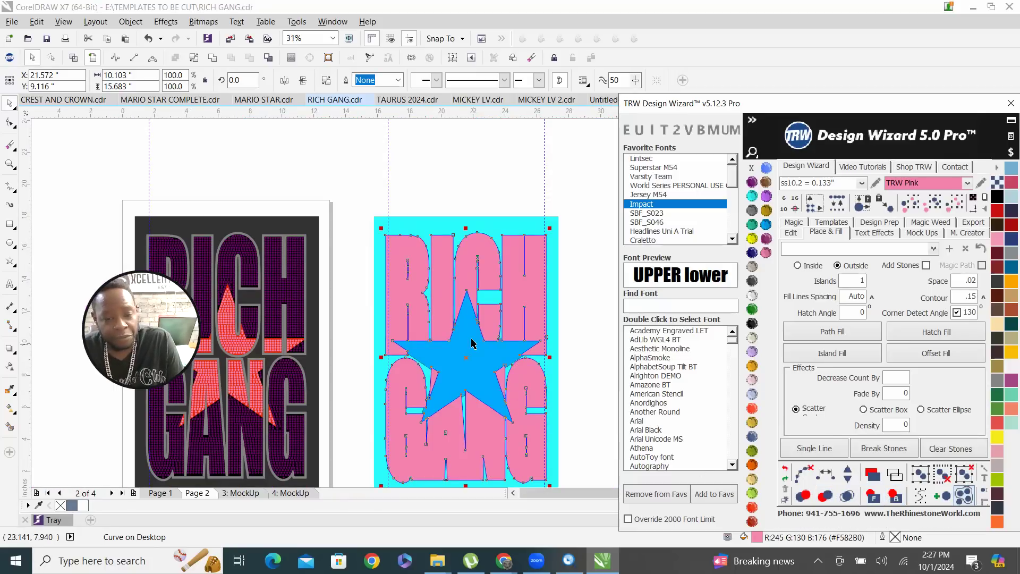
left_click(550, 203)
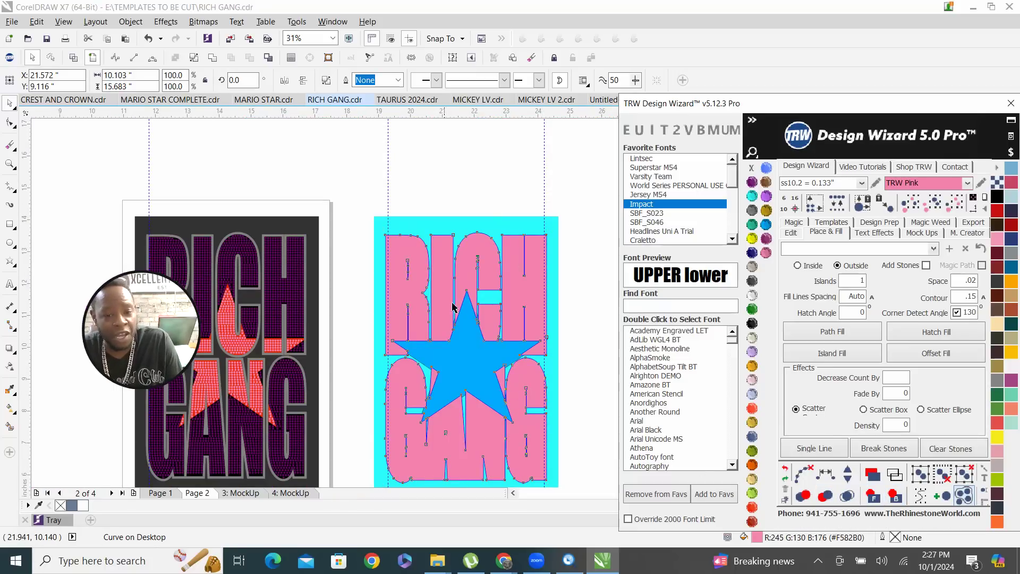
left_click(453, 306)
scroll(453, 306, "up", 2)
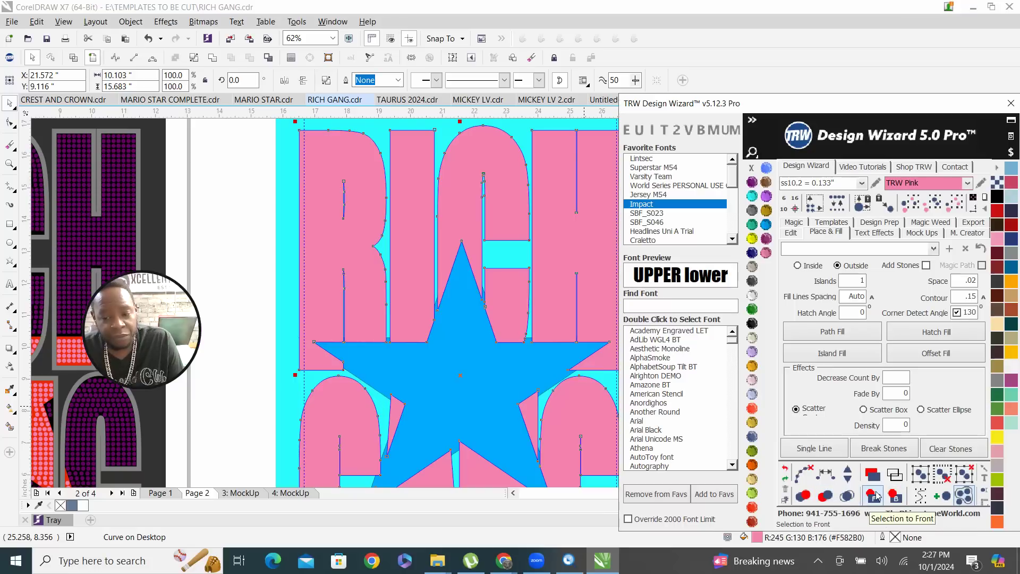
left_click(785, 471)
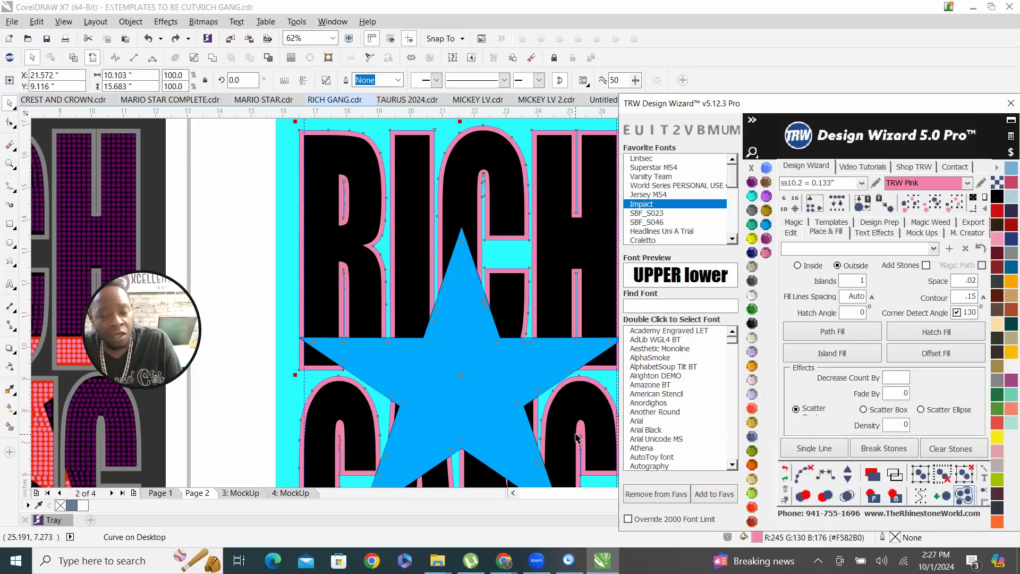
Trim the new pink outline shape with the black RICH GANG lettering.
left_click(249, 316)
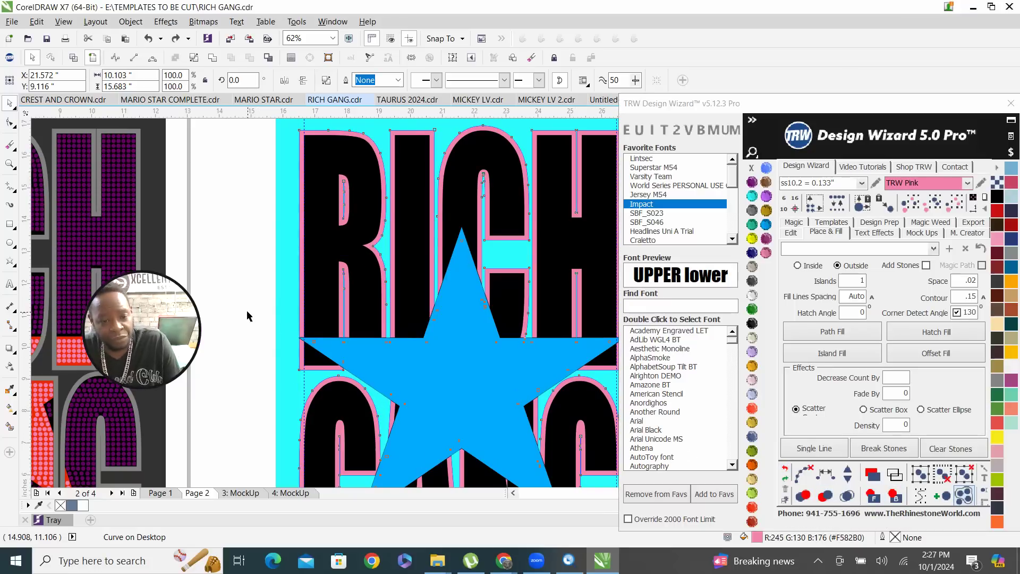
left_click(343, 251)
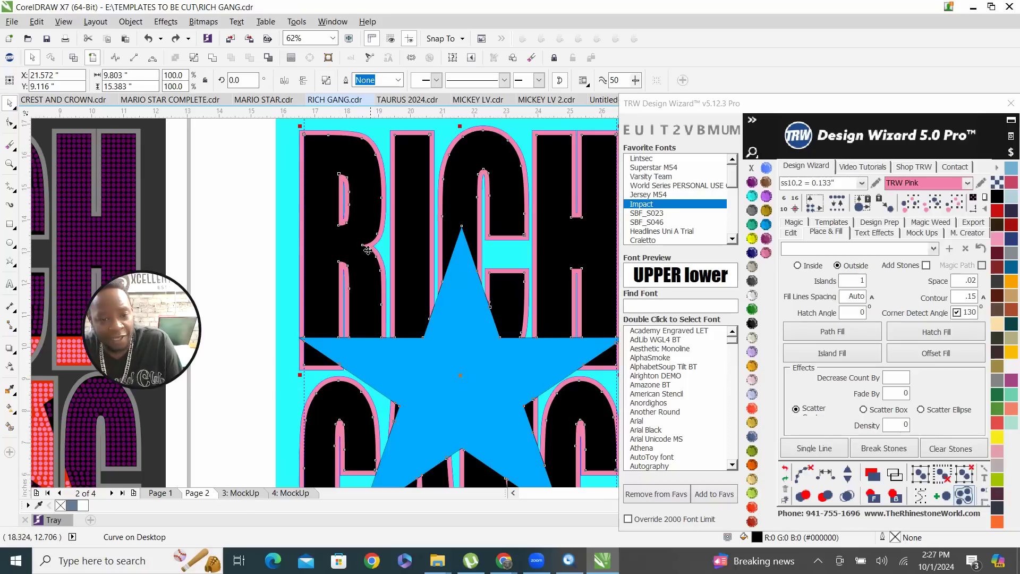
scroll(416, 261, "up", 6)
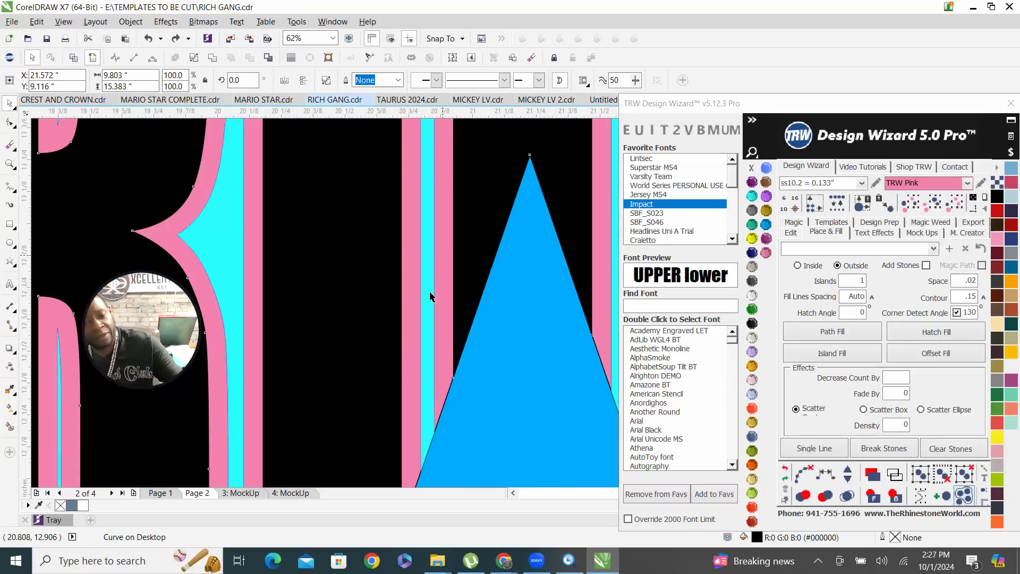
scroll(390, 322, "up", 2)
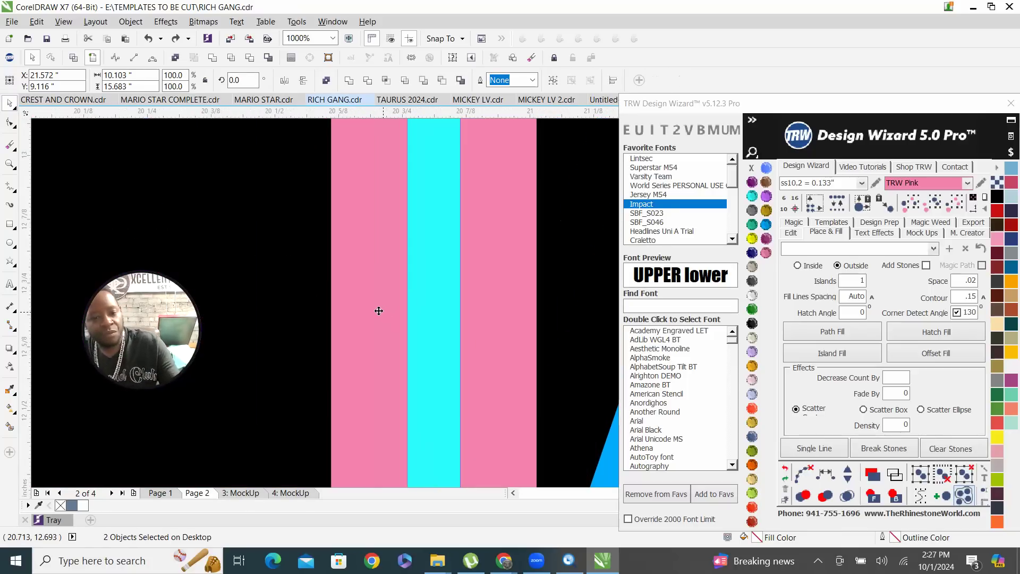
left_click(235, 58)
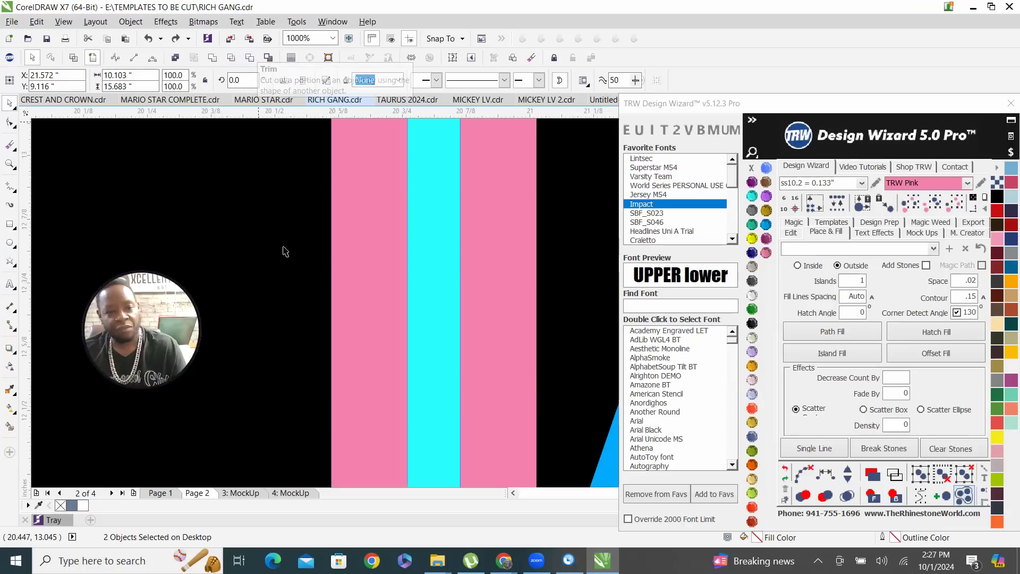
scroll(314, 287, "down", 3)
scroll(343, 272, "down", 3)
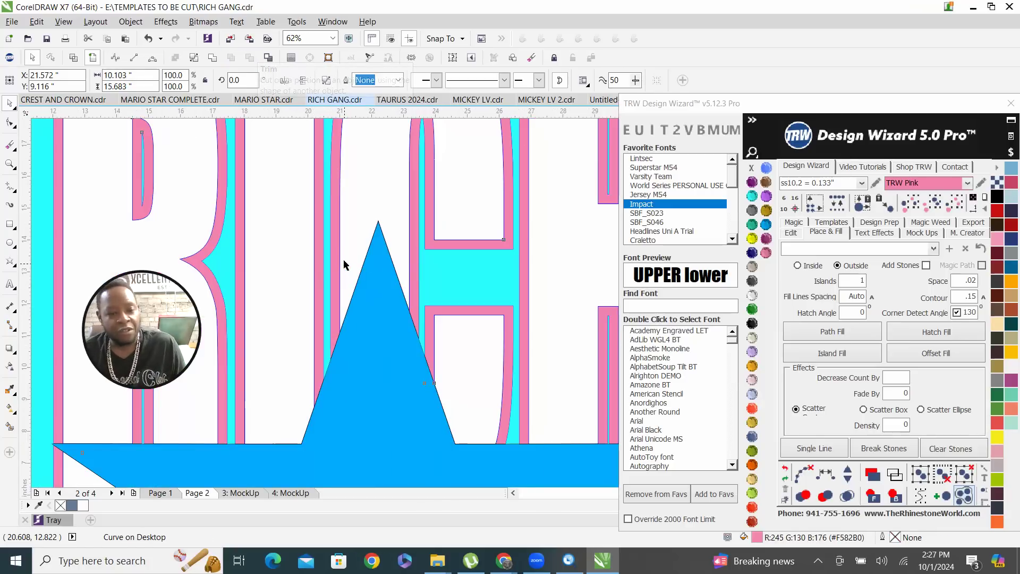
Move the black lettering down to inspect the trimmed pink outline, and undo the move.
left_click_drag(309, 245, 303, 376)
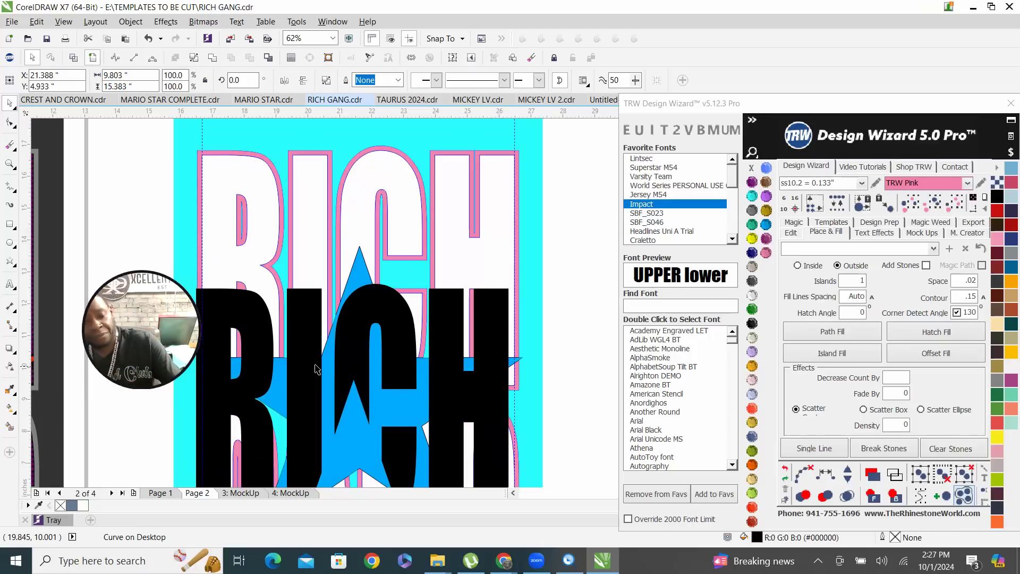
key("ctrl+z")
scroll(415, 338, "down", 2)
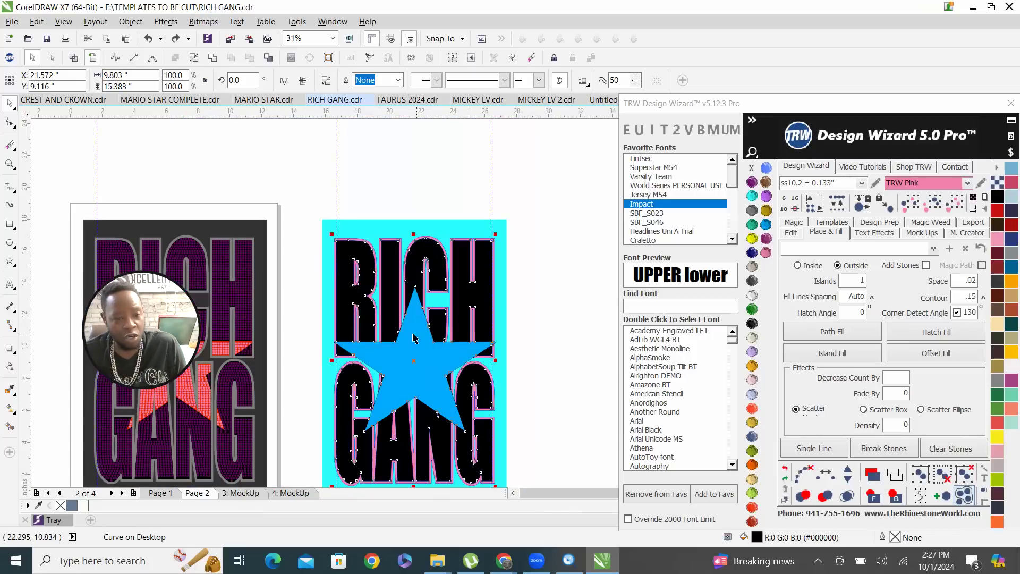
Bring the trimmed pink outline shape to the front, over the blue star.
scroll(342, 332, "down", 2)
scroll(452, 340, "up", 4)
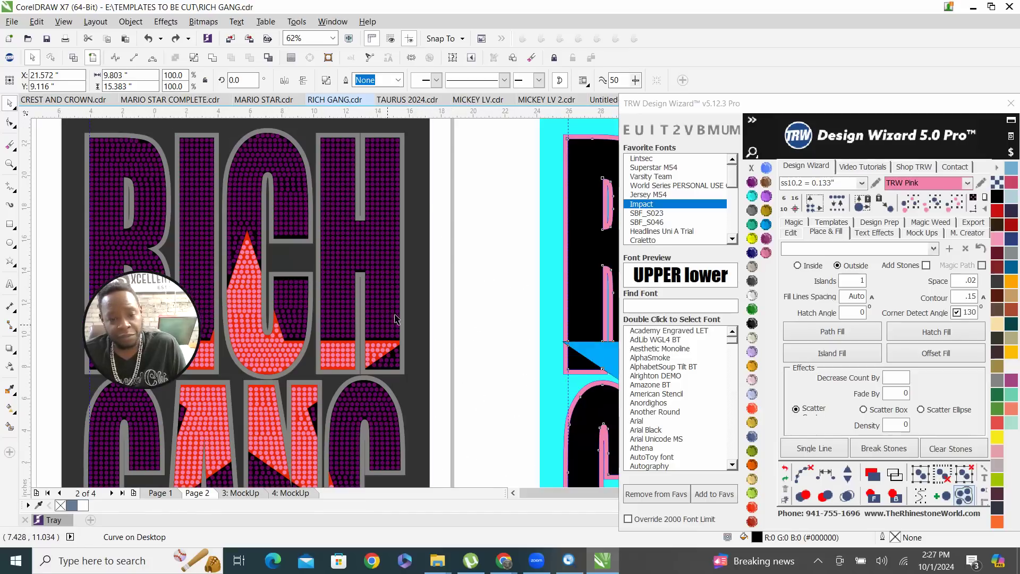
scroll(395, 319, "down", 4)
scroll(523, 304, "up", 4)
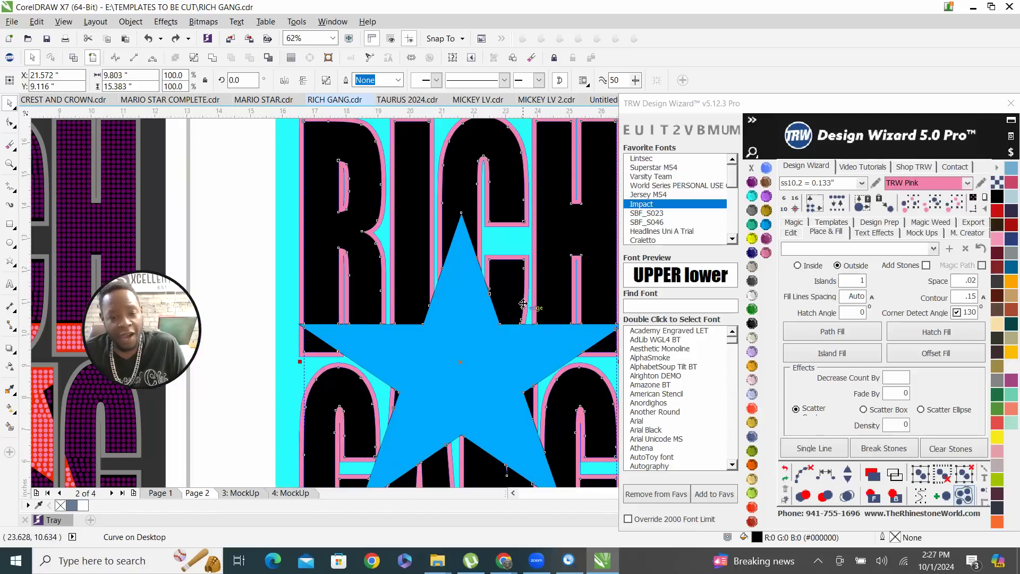
scroll(522, 303, "up", 4)
left_click(537, 296)
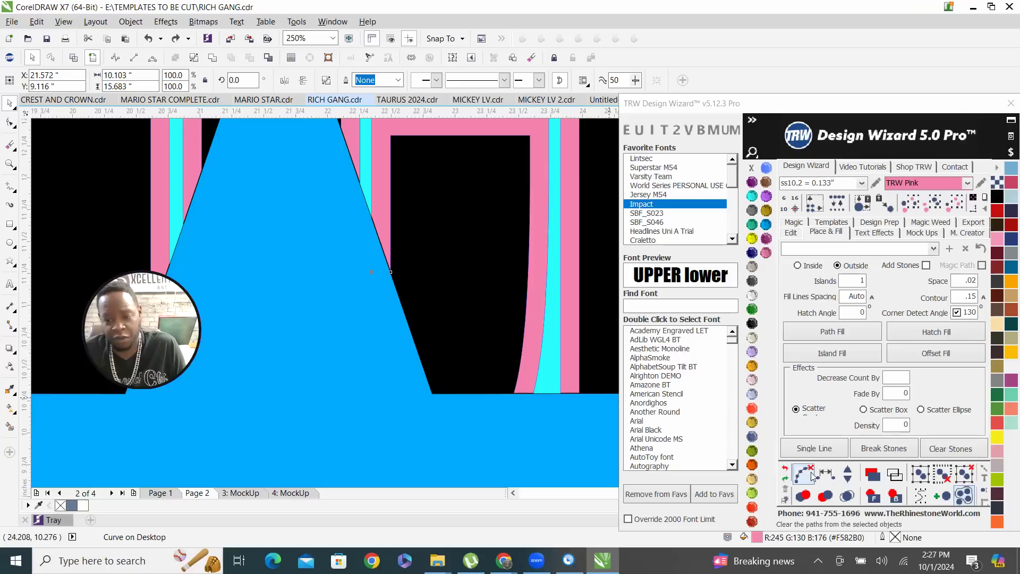
left_click(873, 495)
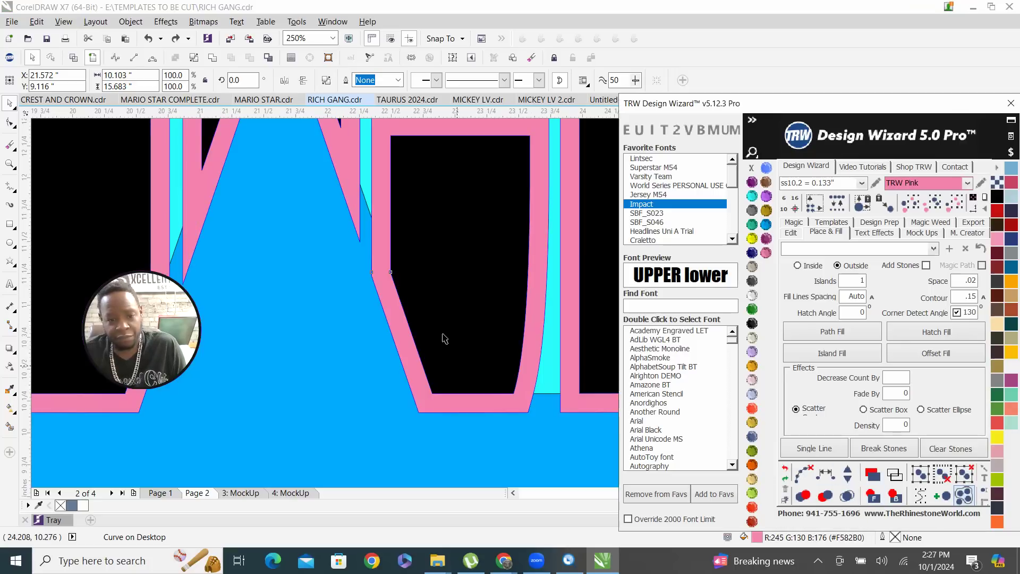
scroll(444, 361, "down", 6)
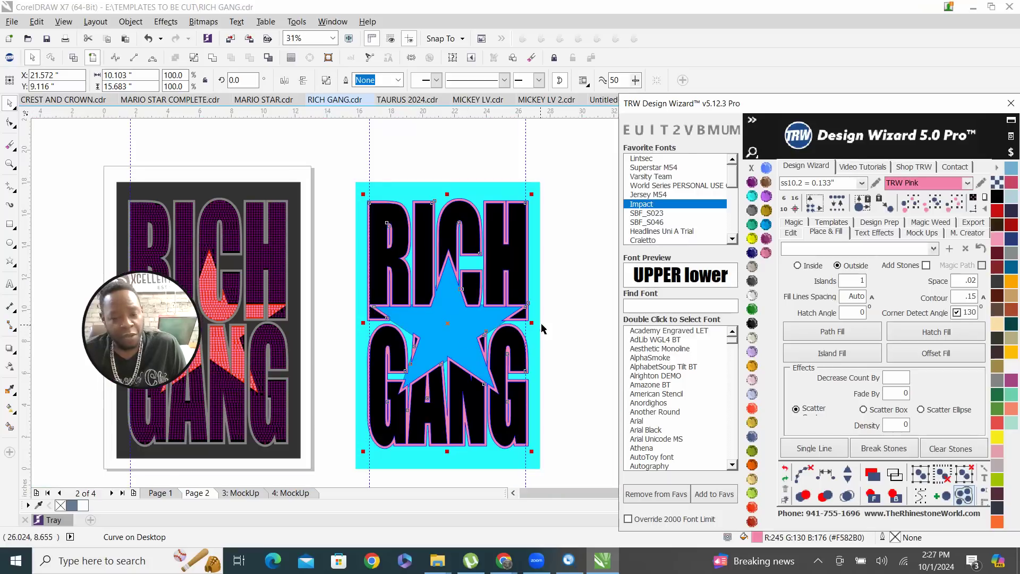
Examine the trimmed pink outline around the blue star and lettering, comparing it with the finished RICH GANG template.
left_click(580, 303)
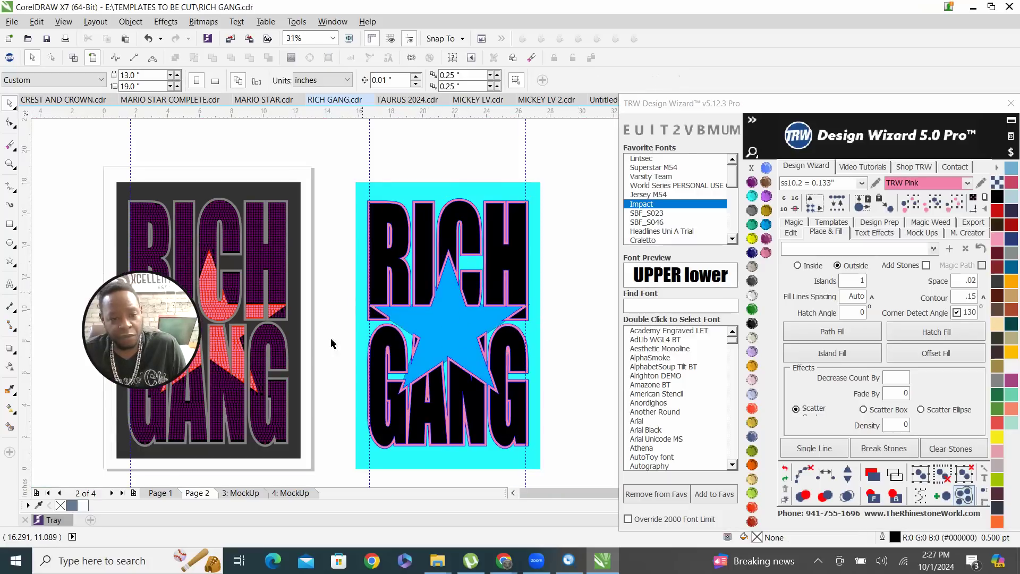
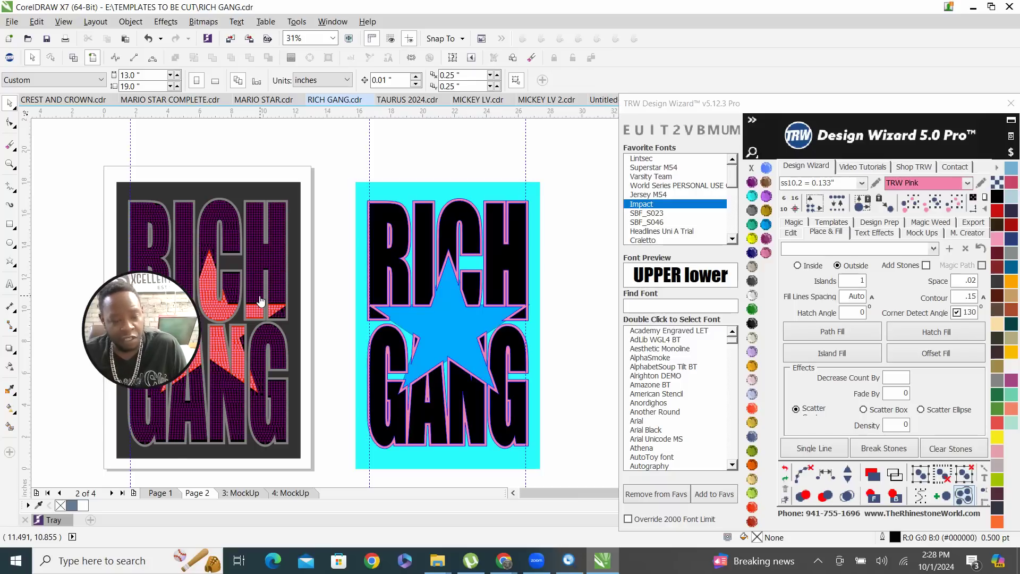
scroll(459, 297, "up", 6)
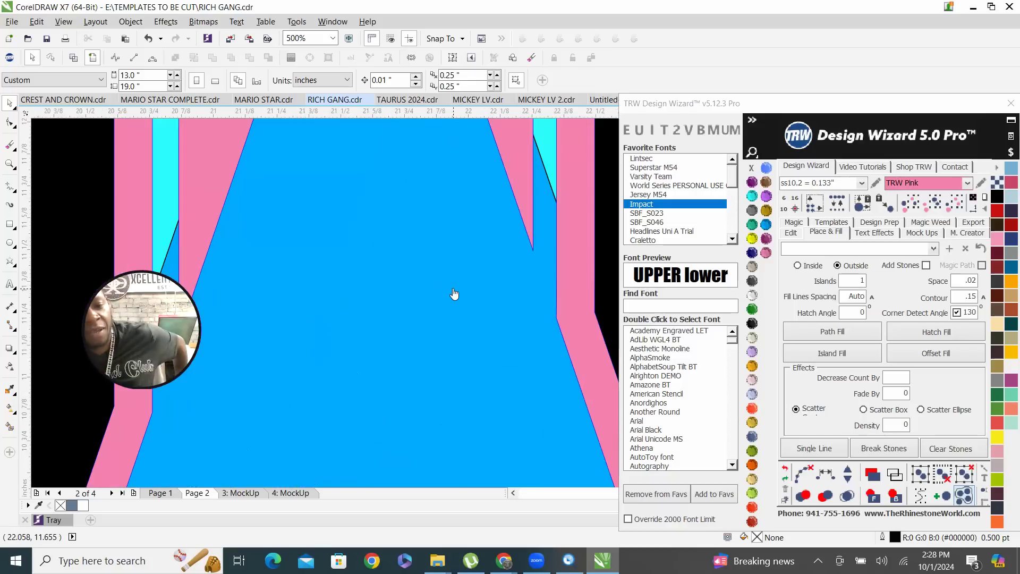
scroll(499, 302, "down", 4)
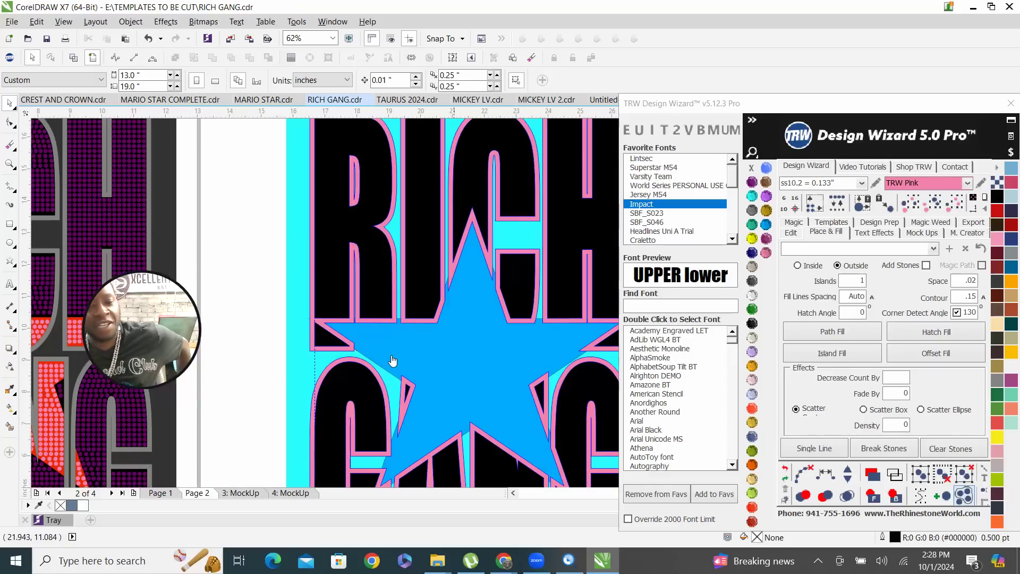
scroll(481, 324, "down", 2)
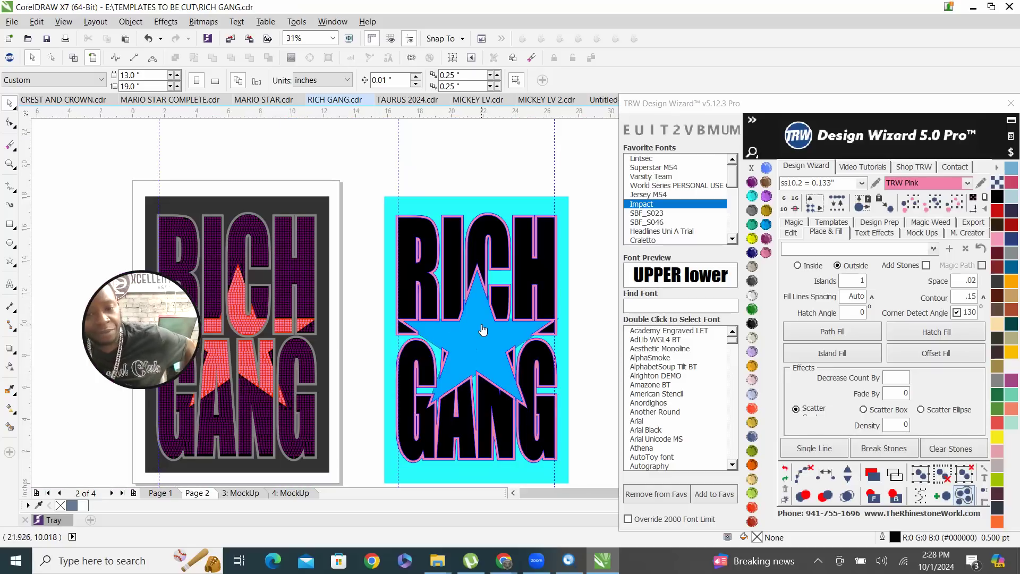
scroll(498, 375, "up", 2)
scroll(503, 362, "down", 1)
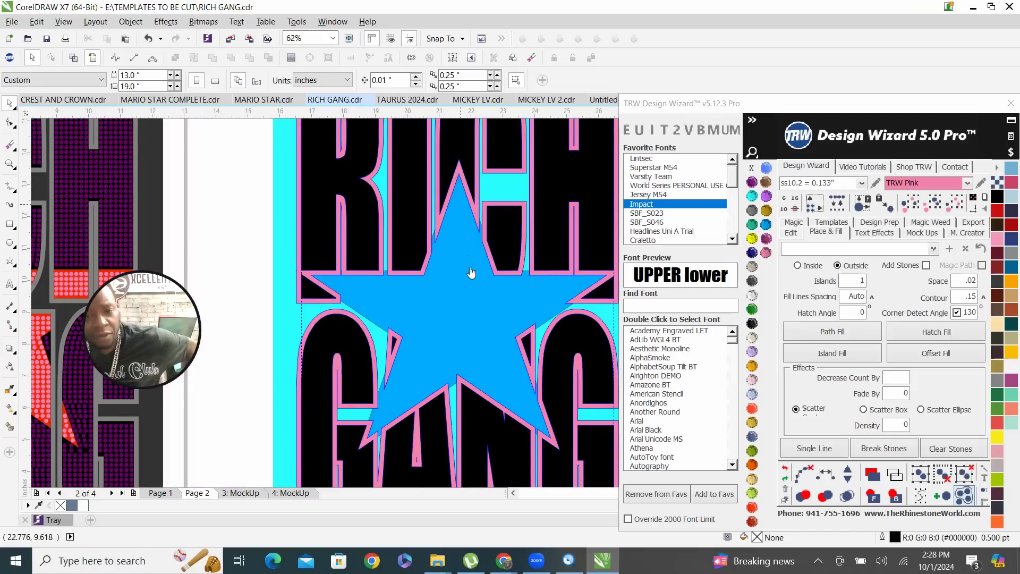
scroll(465, 246, "down", 1)
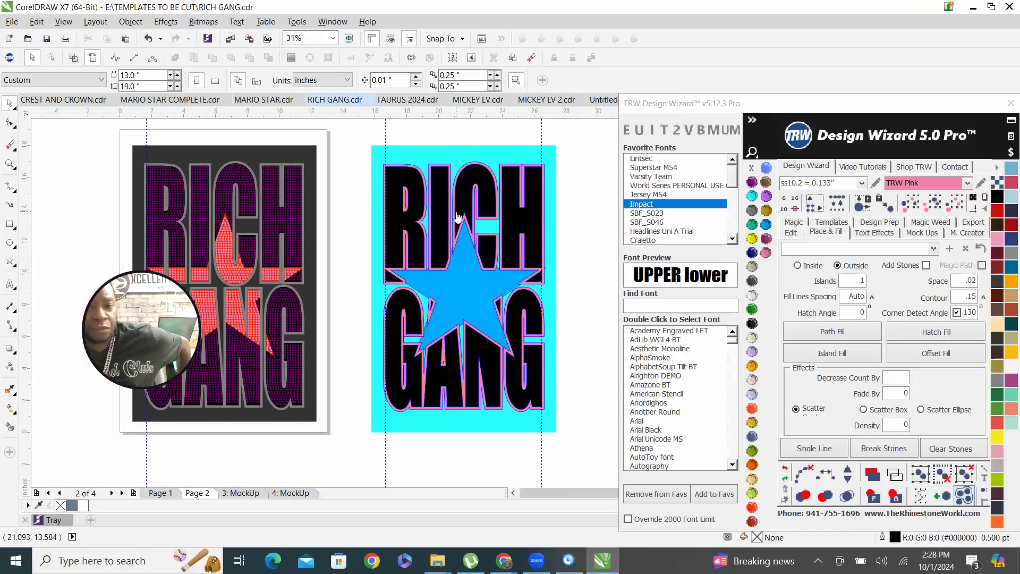
scroll(457, 216, "up", 2)
Delete the pink outline shape to inspect the gaps between background, star and lettering, and undo the deletion.
left_click(448, 336)
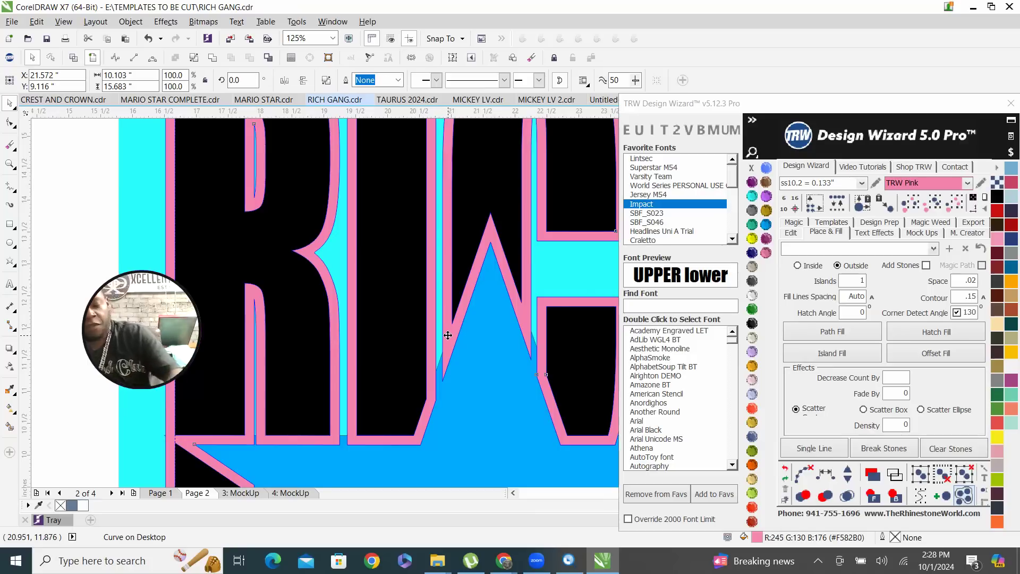
key("Delete")
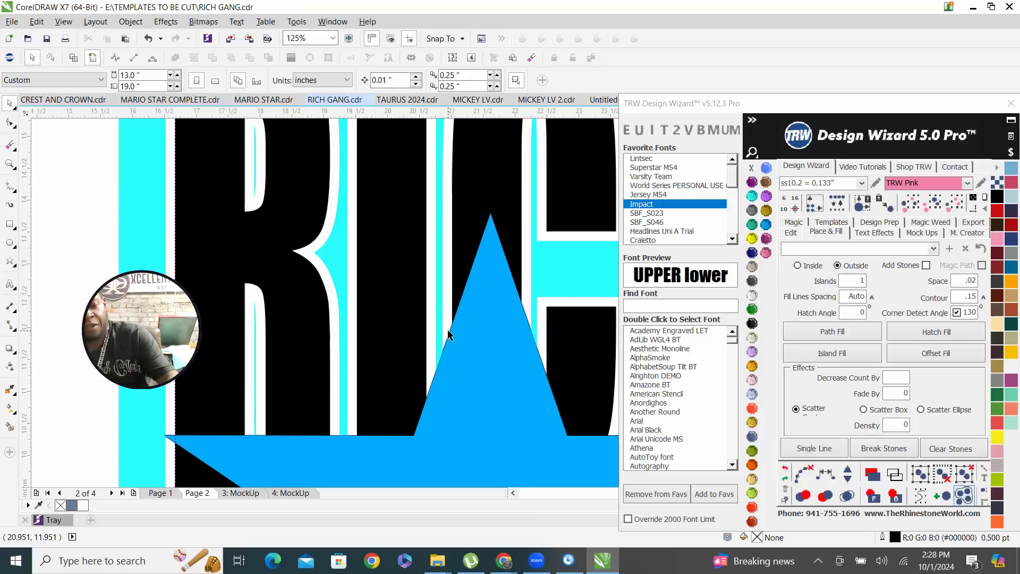
key("ctrl+z")
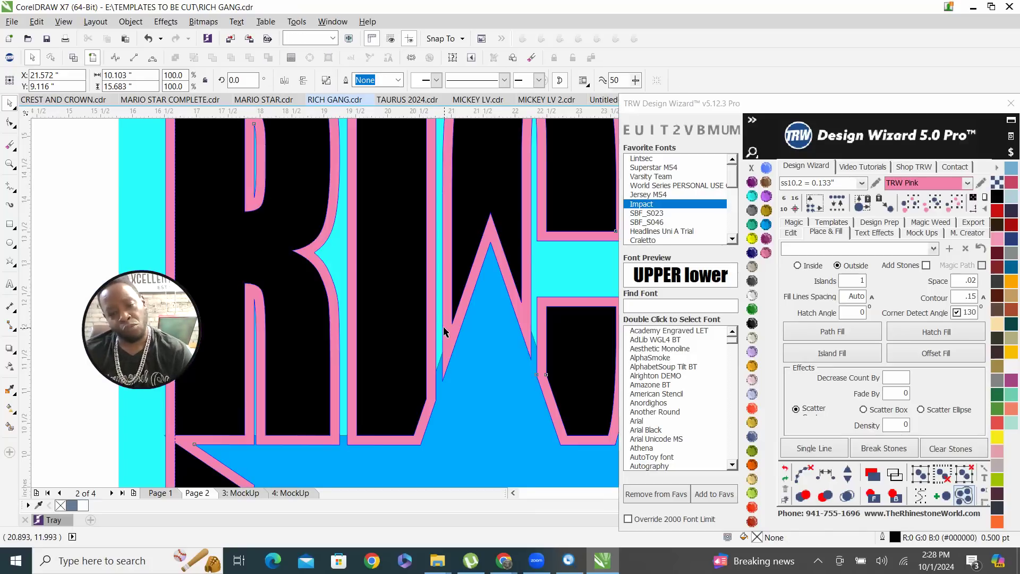
Remove the thin contour line from the pink outline shape and compare the design with the finished template.
scroll(495, 336, "down", 2)
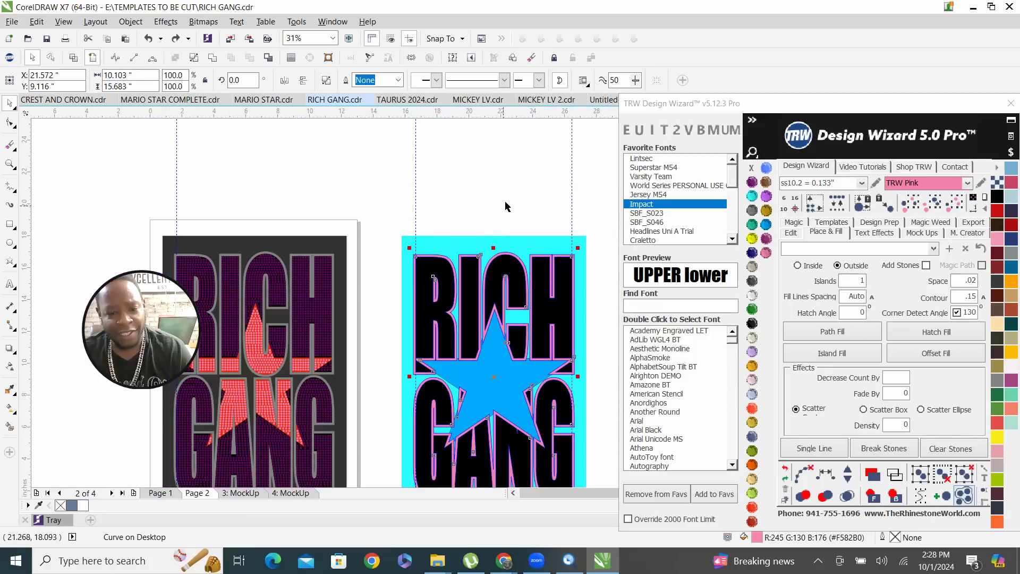
key("Escape")
scroll(492, 336, "up", 2)
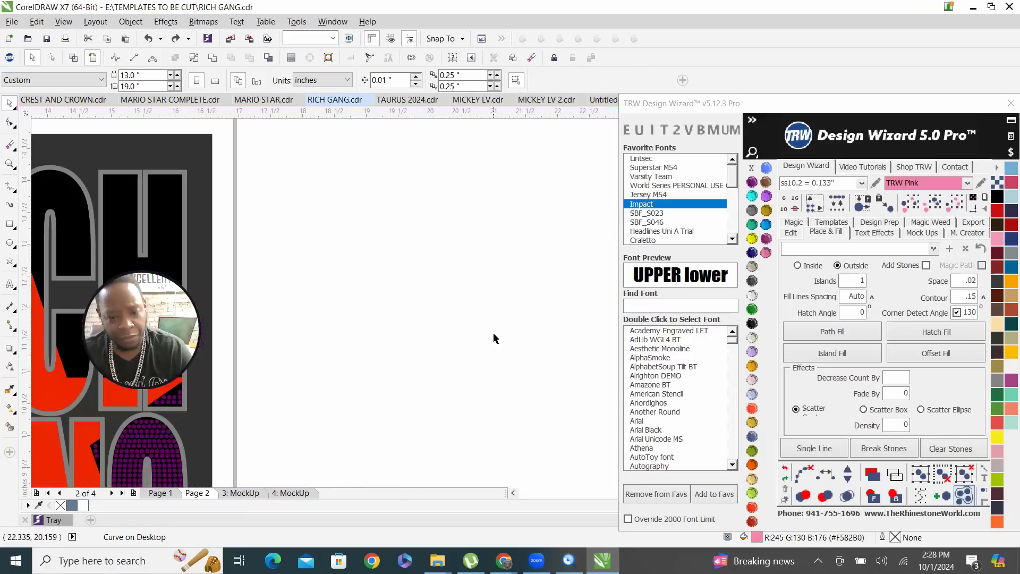
left_click(493, 330)
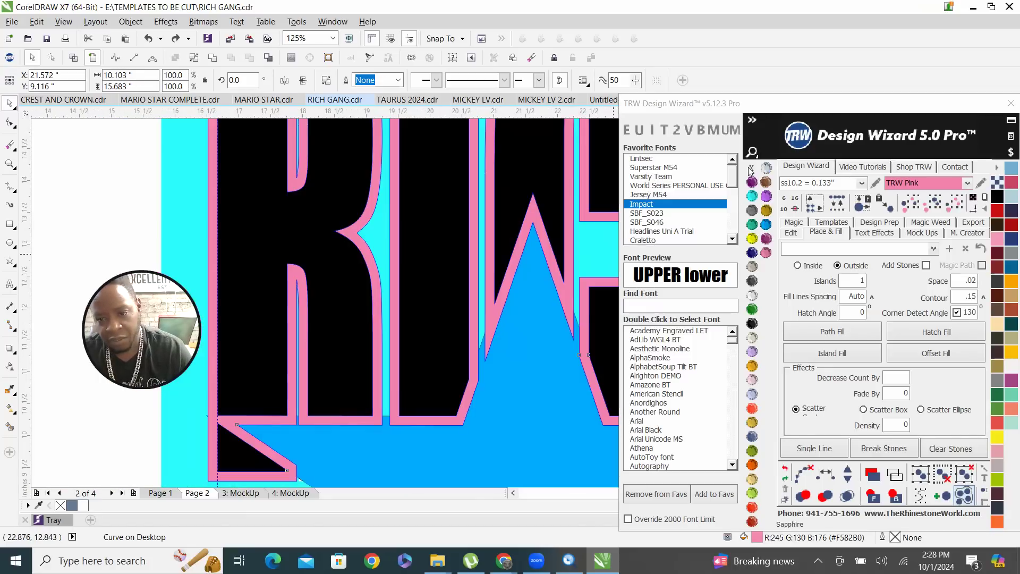
scroll(465, 270, "down", 3)
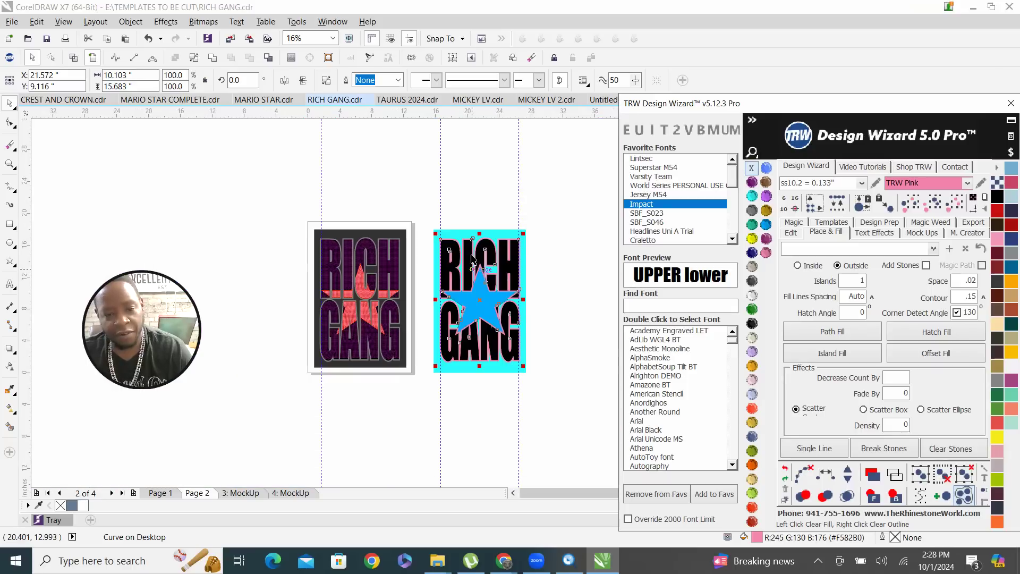
left_click(484, 215)
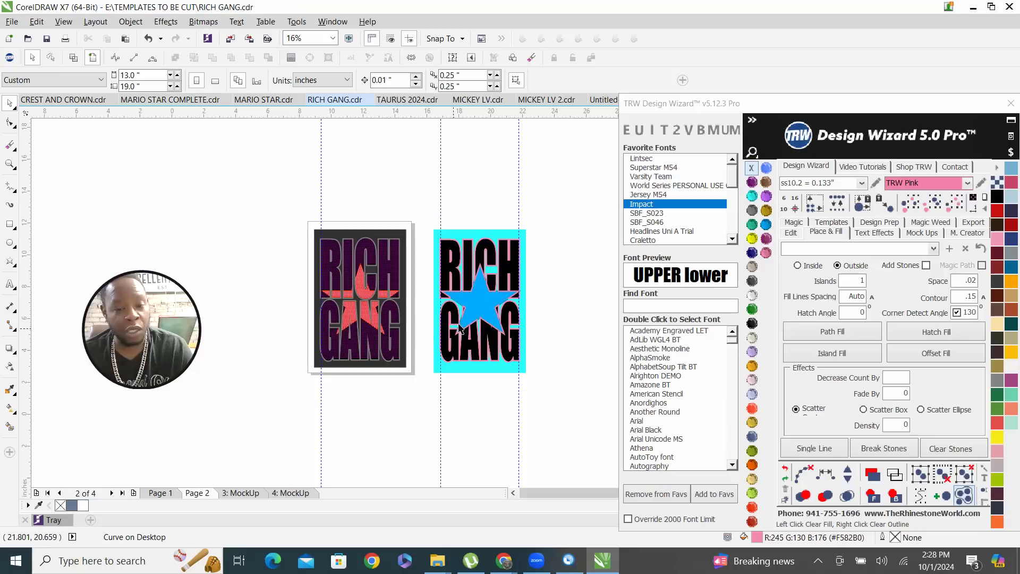
scroll(466, 319, "up", 2)
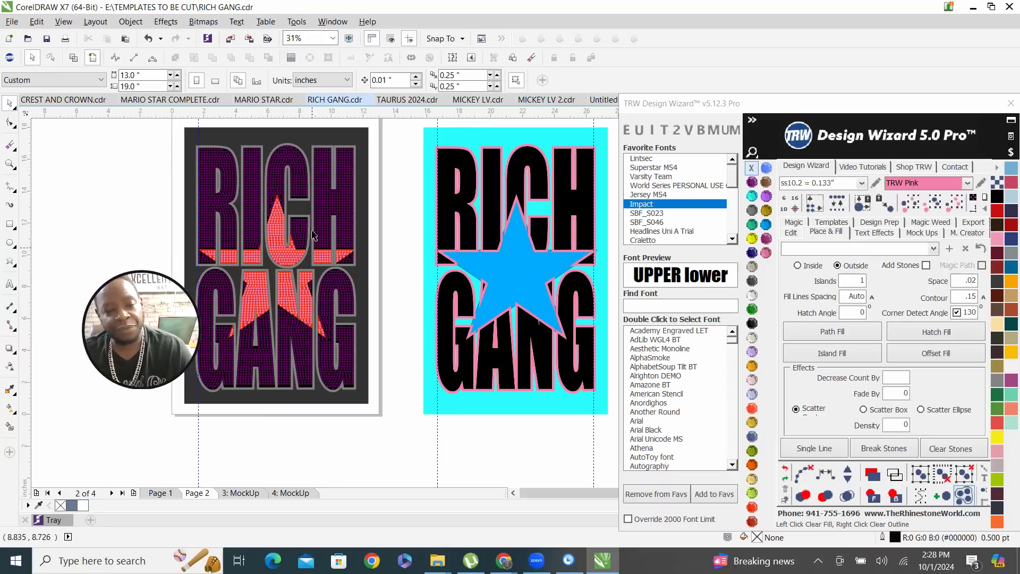
scroll(296, 292, "down", 2)
Draw an 11.577 by 17.998 inch rectangle matching the turquoise background and nudge it 15 inches to the right.
left_click(406, 194)
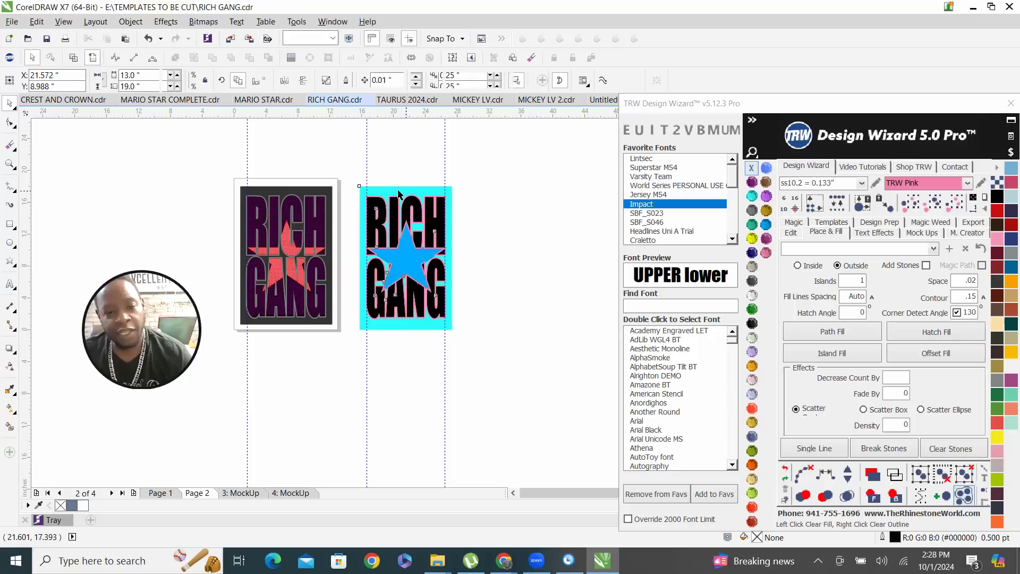
left_click(14, 228)
left_click(96, 222)
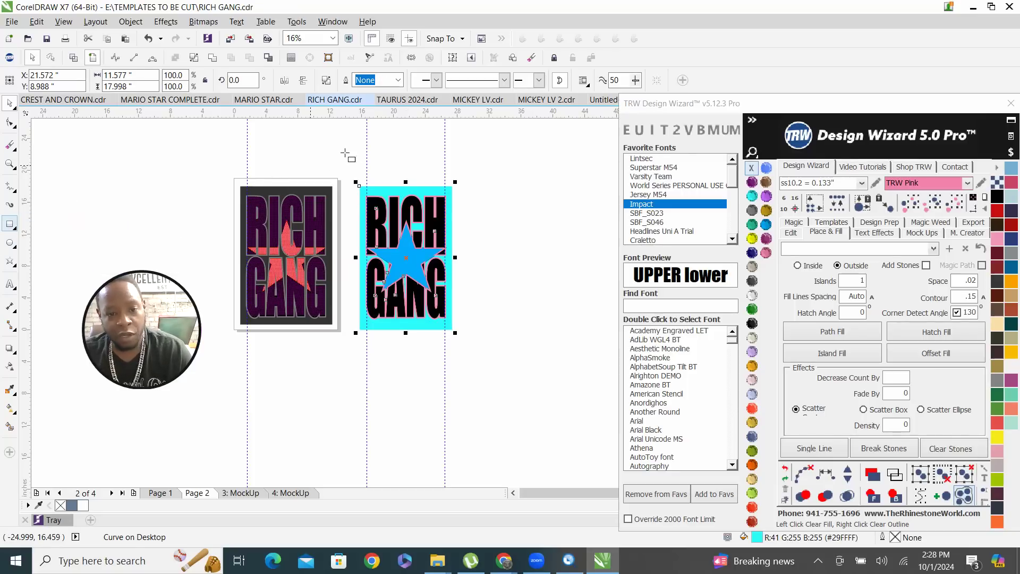
left_click_drag(359, 186, 452, 329)
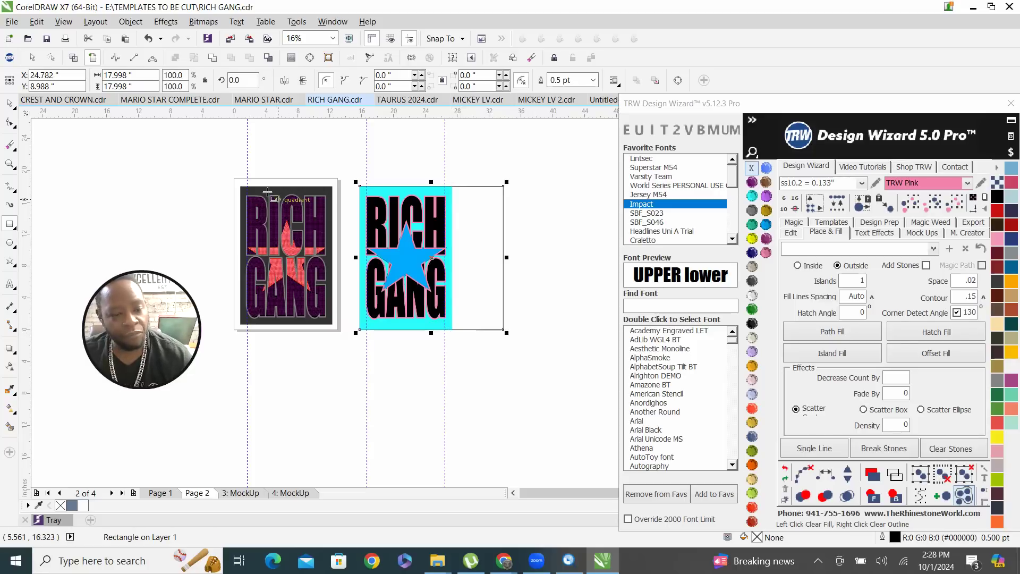
key("Delete")
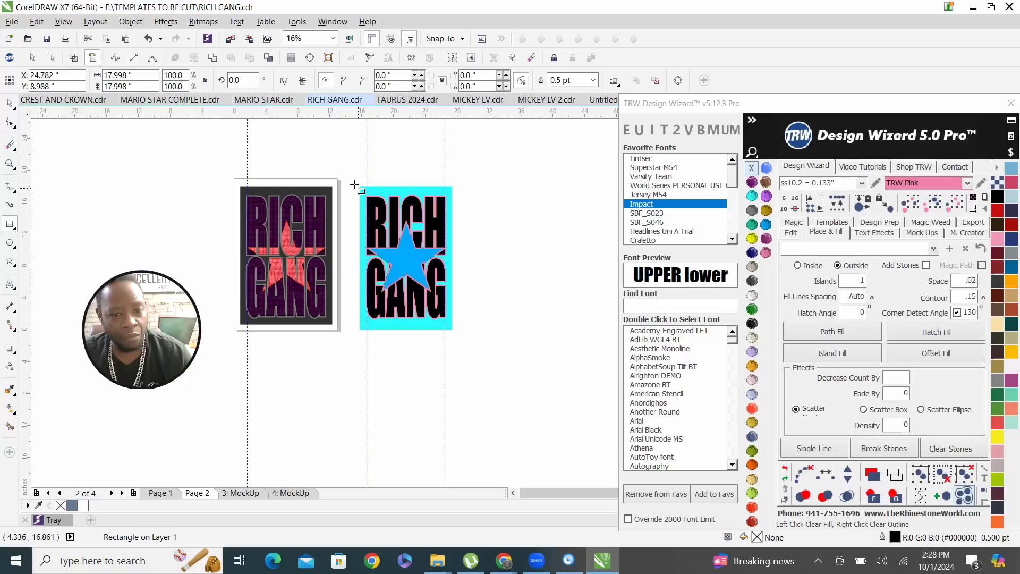
left_click_drag(359, 186, 452, 330)
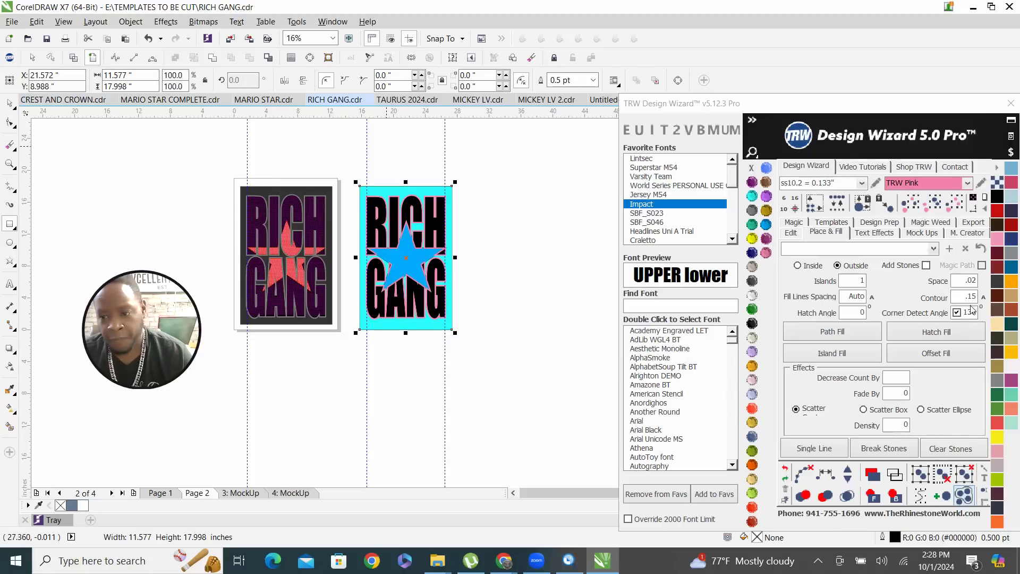
key("space")
left_click(790, 234)
left_click(911, 322)
Fill the new rectangle with the dark grey Cosmo colour and remove its outline.
left_click(752, 281)
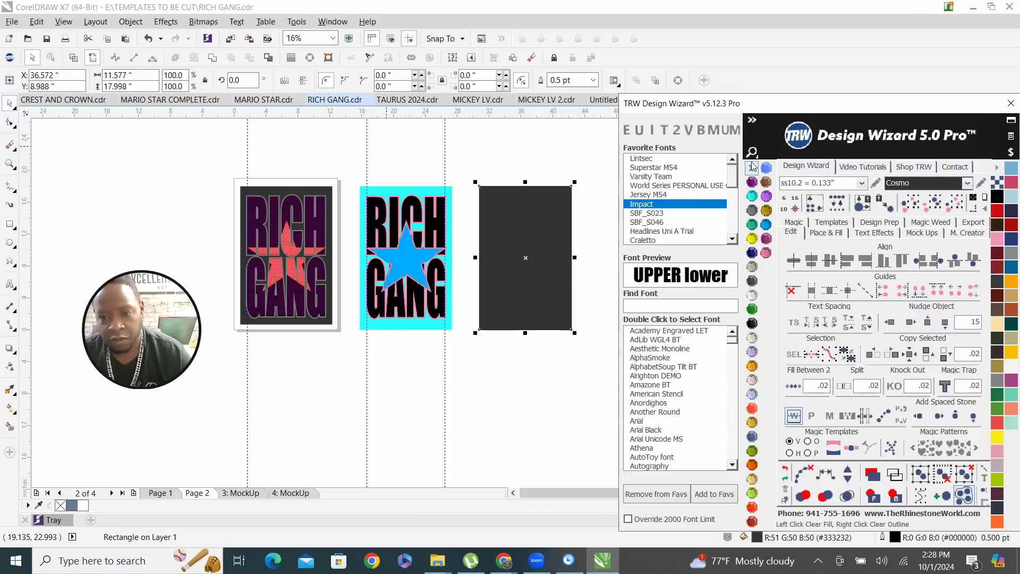
right_click(752, 167)
left_click(567, 158)
scroll(419, 220, "up", 2)
scroll(435, 215, "down", 2)
Add the text RICH beside the dark grey rectangle and enlarge it proportionally to about 10.7 inches wide.
left_click(10, 286)
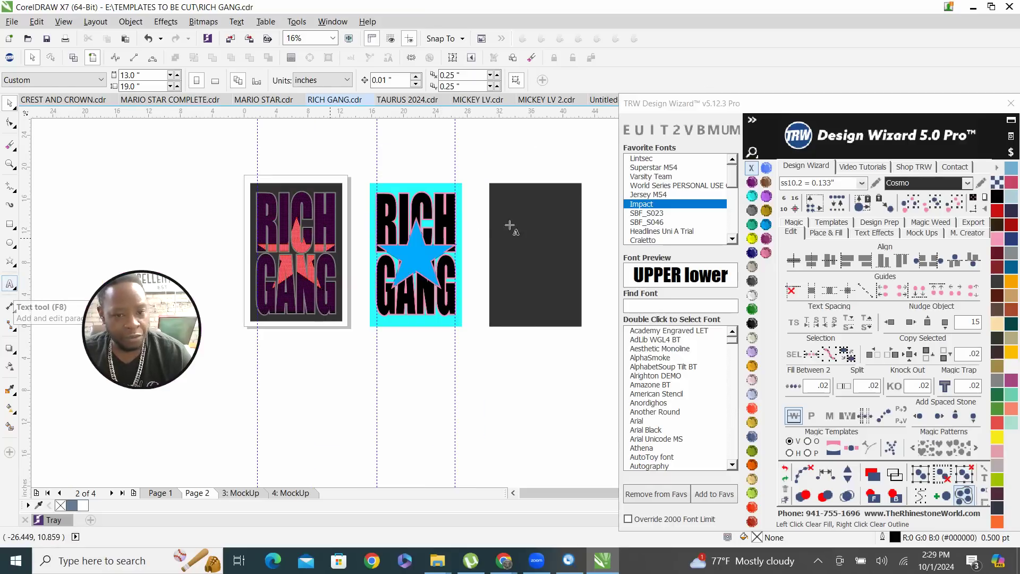
left_click(477, 215)
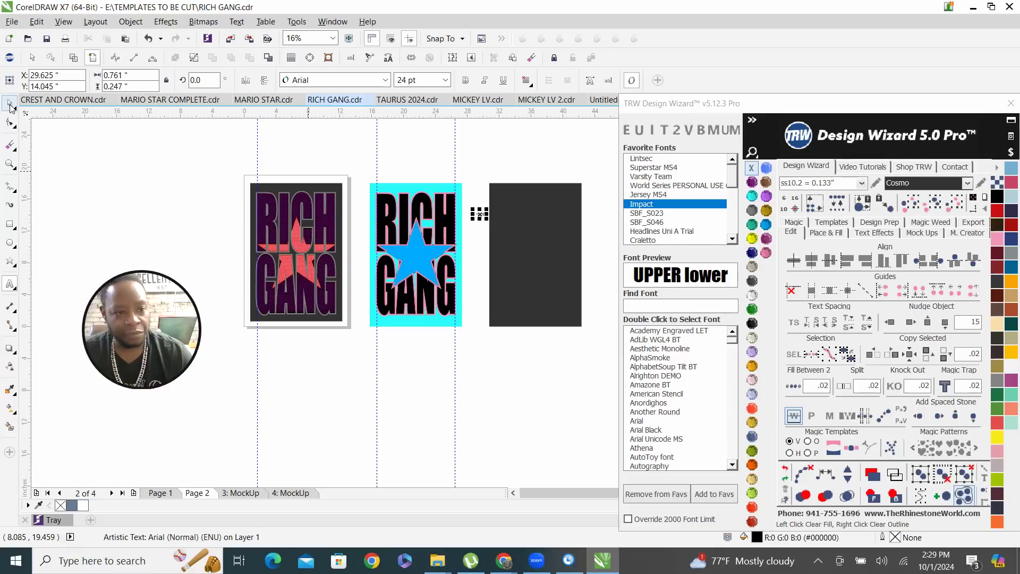
key("ctrl+space")
left_click_drag(518, 258, 568, 301)
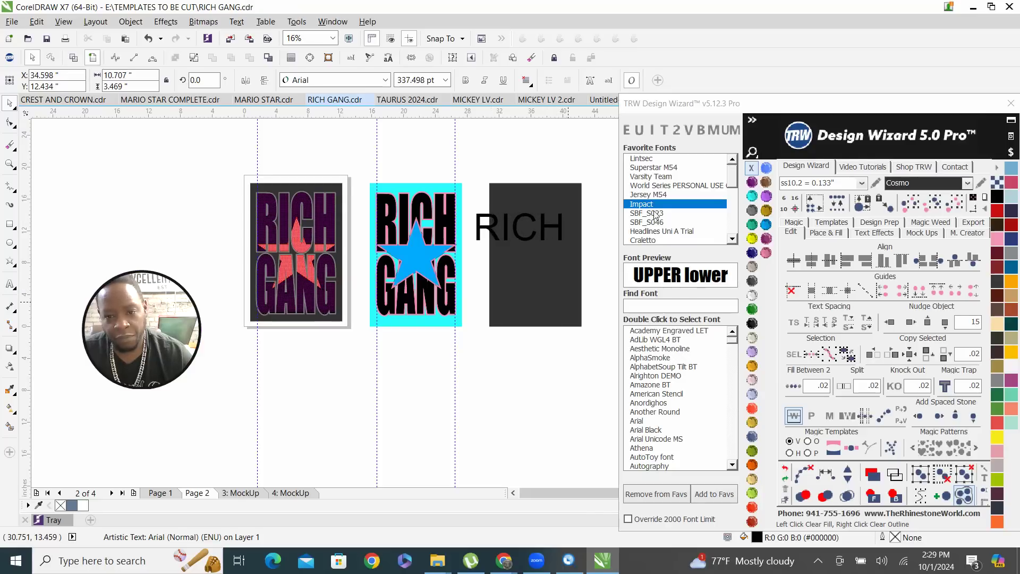
Set the RICH text in the Impact font and centre it on the dark grey rectangle.
left_click_drag(555, 224, 512, 234)
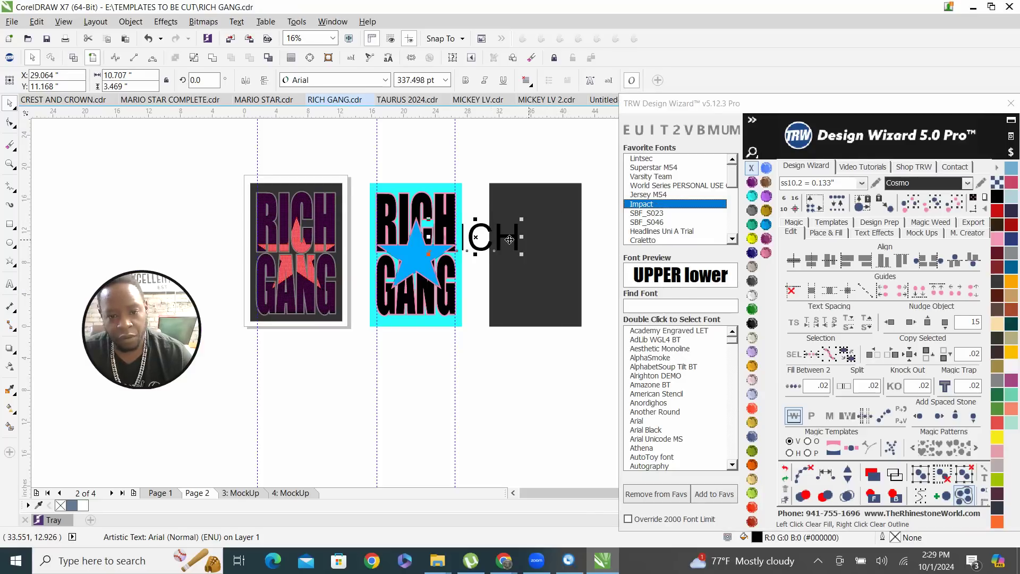
left_click(641, 213)
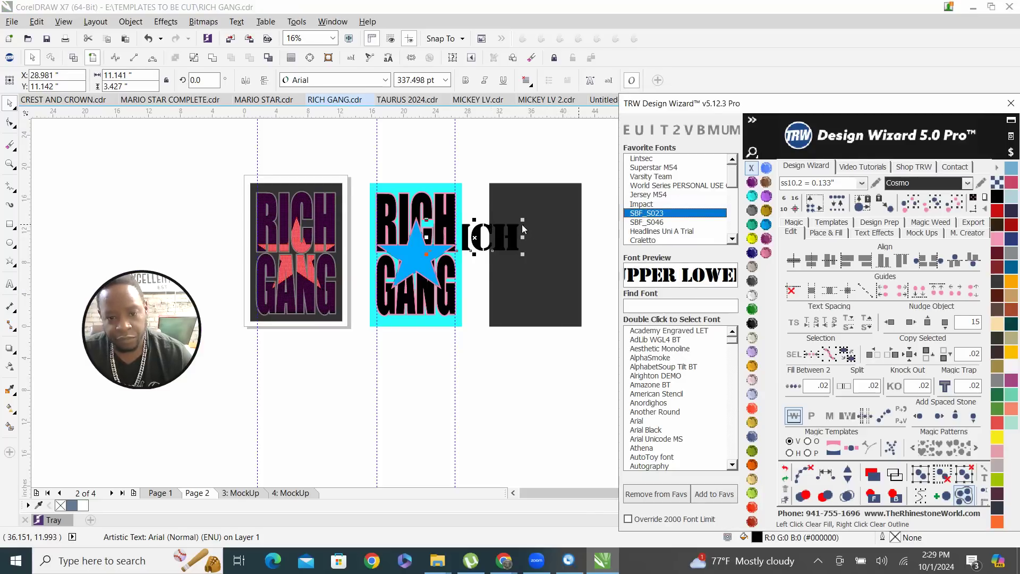
key("Up")
left_click(528, 212, "shift")
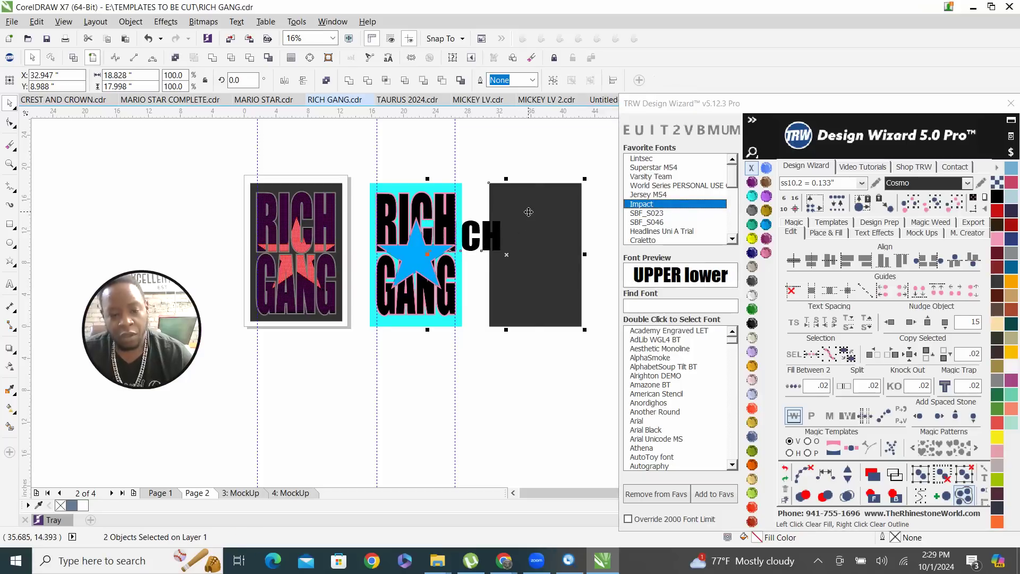
key("c")
key("Escape")
Place a horizontal guide at the top of the turquoise design's lettering and move the new RICH text up to it.
scroll(521, 247, "up", 1)
left_click_drag(520, 247, 514, 201)
left_click_drag(331, 114, 353, 154)
scroll(484, 162, "up", 4)
left_click_drag(454, 200, 455, 178)
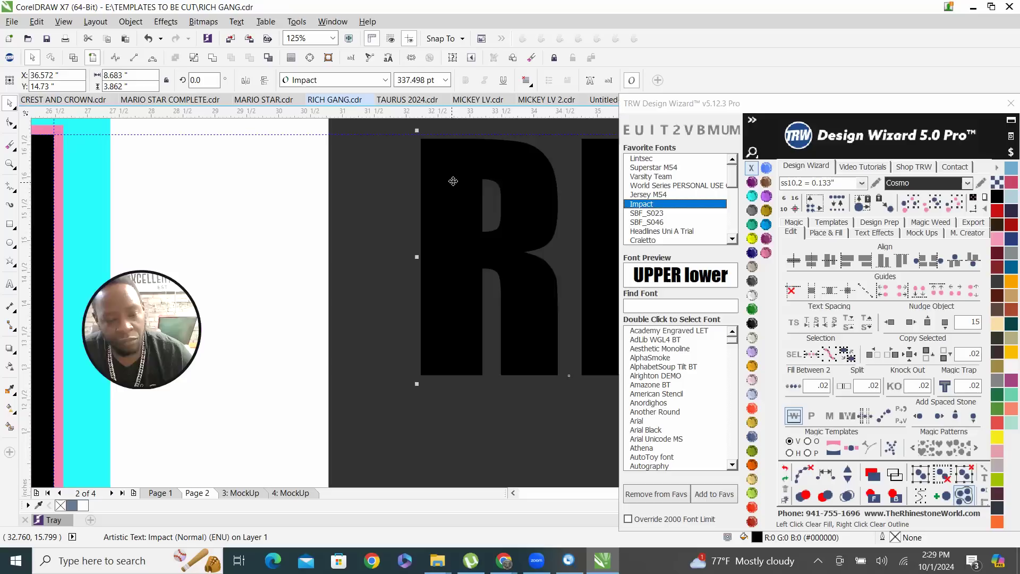
scroll(455, 178, "down", 4)
Add a second horizontal guide at the base of the original RICH and stretch the new RICH text to about 7.23 inches tall.
left_click_drag(341, 117, 349, 286)
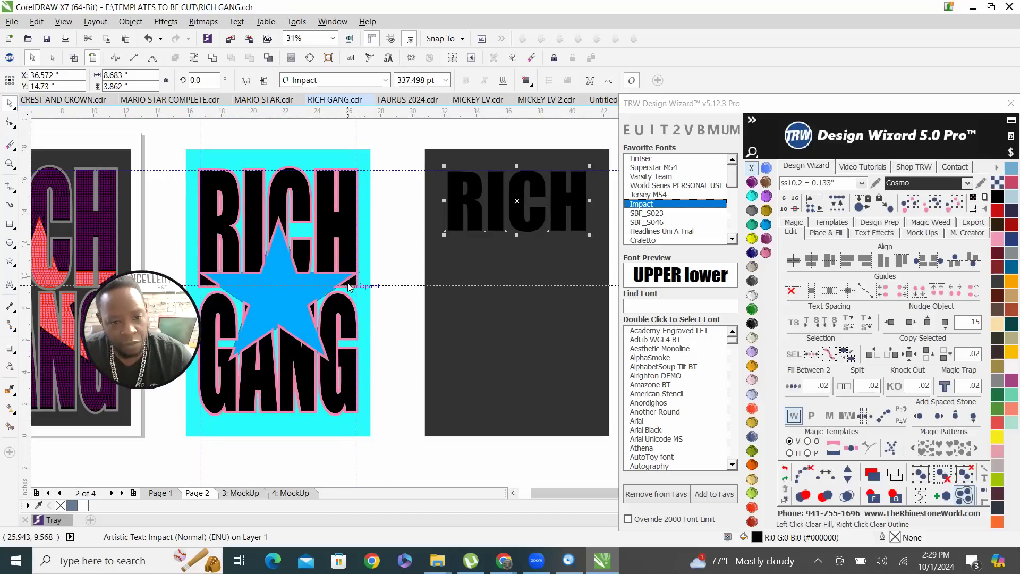
left_click(497, 222)
scroll(463, 223, "down", 3)
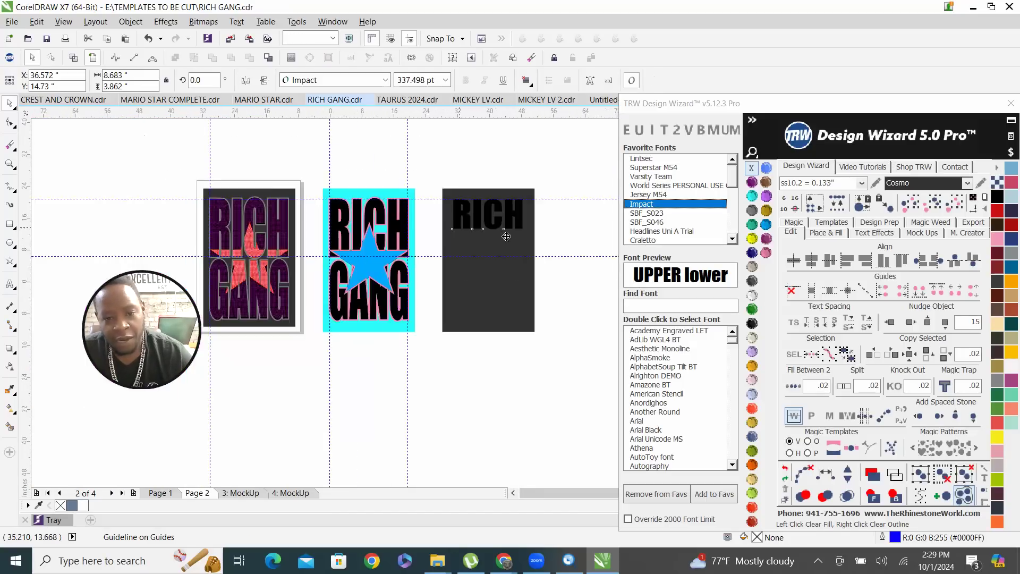
scroll(461, 224, "up", 3)
left_click(473, 235, "shift")
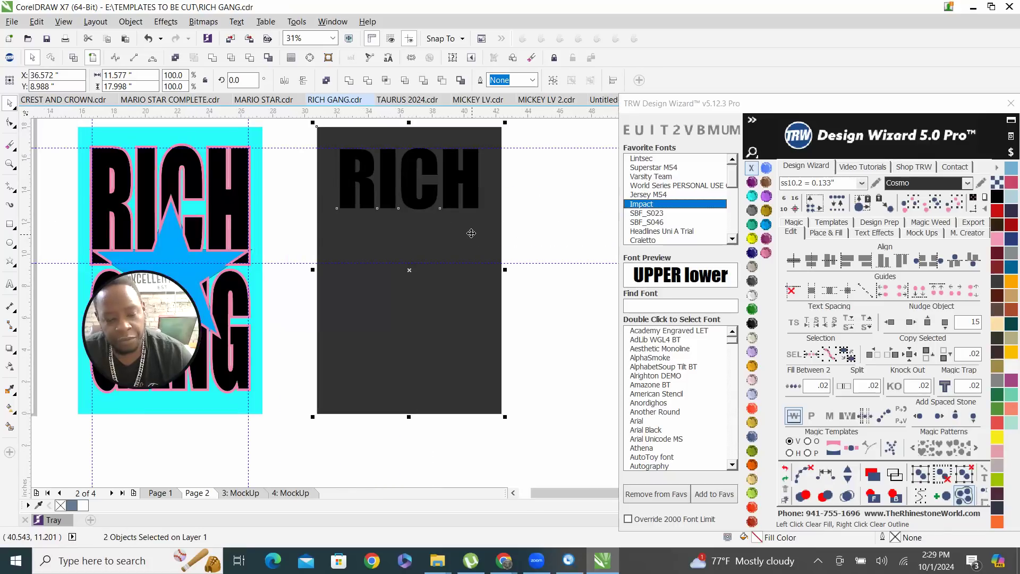
left_click(416, 206)
Duplicate the stretched RICH text directly below on the dark grey rectangle and change the copy's wording to GANG.
left_click_drag(401, 213, 408, 335)
right_click(407, 334)
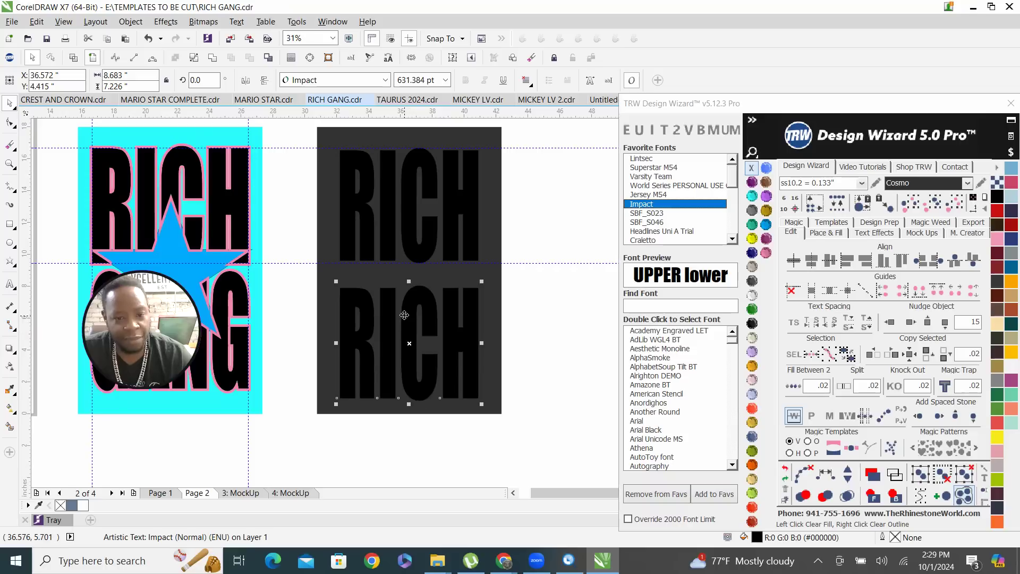
double_click(404, 313)
type("GANG")
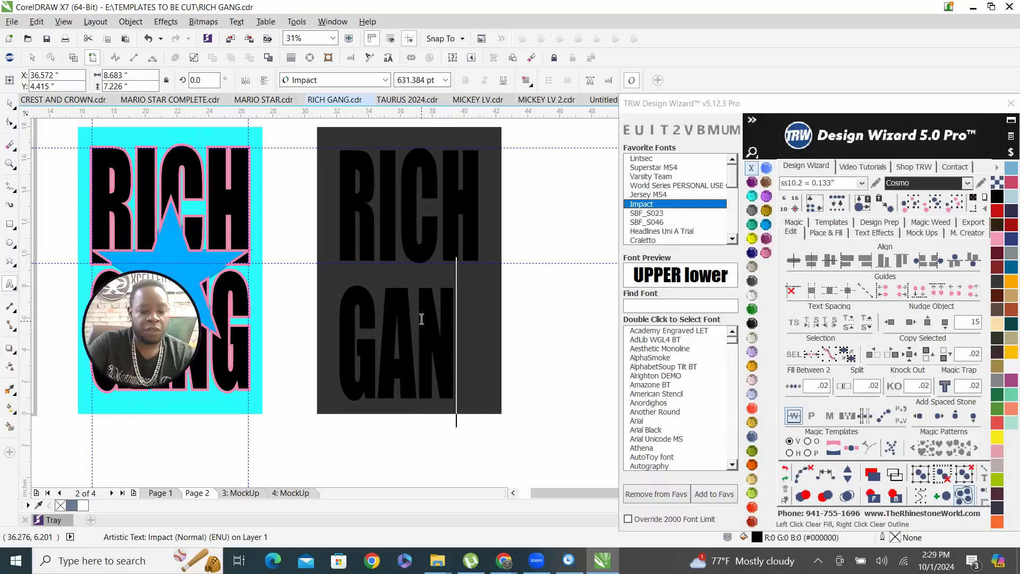
Finish the GANG text and centre it horizontally on the dark grey rectangle.
left_click(10, 103)
left_click(324, 225)
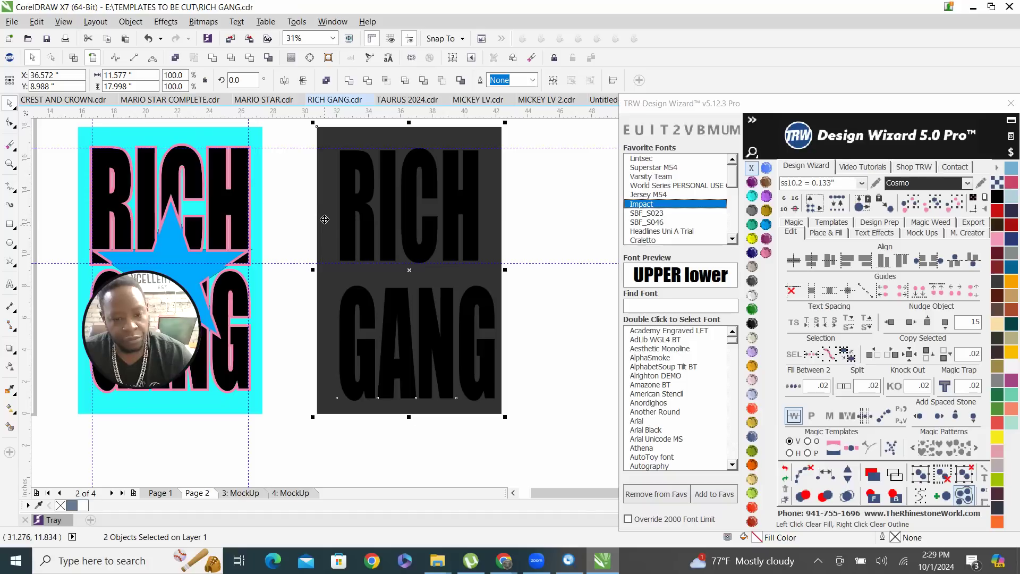
key("c")
Weld the new RICH text into a curve and place a vertical guide at its left edge, at about 32.23 inches.
left_click_drag(28, 264, 338, 232)
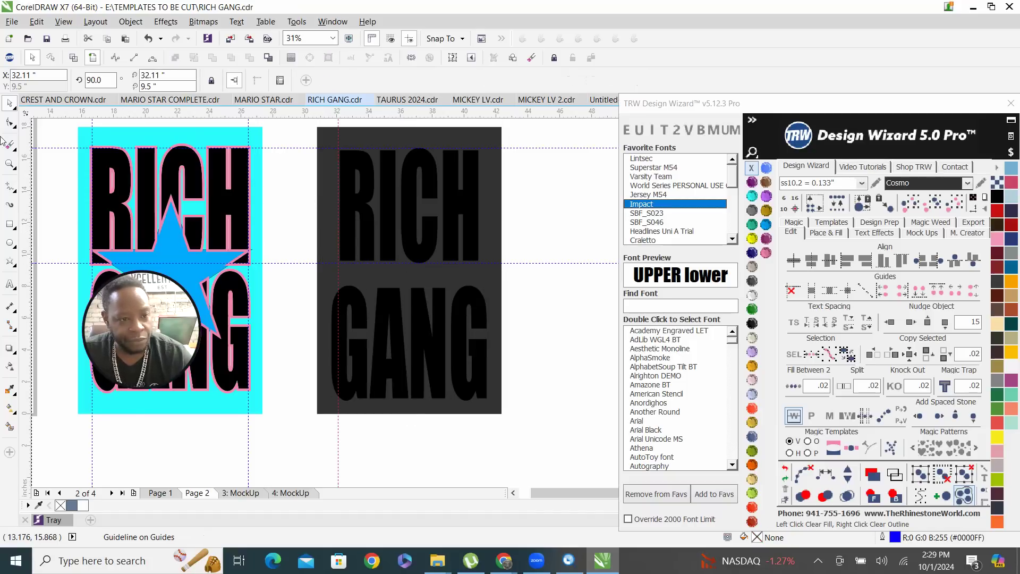
left_click(362, 201)
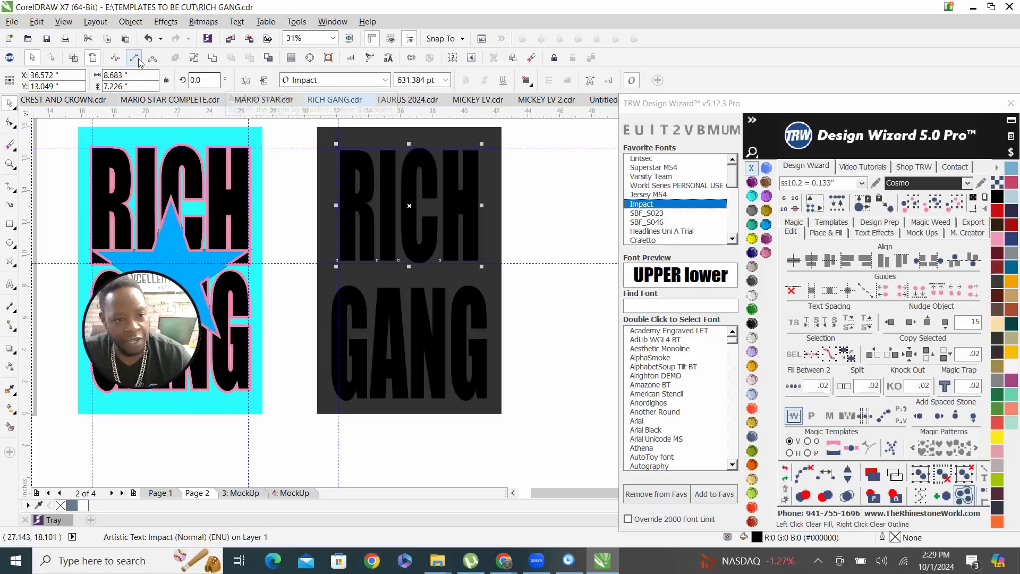
left_click(214, 59)
scroll(361, 162, "up", 3)
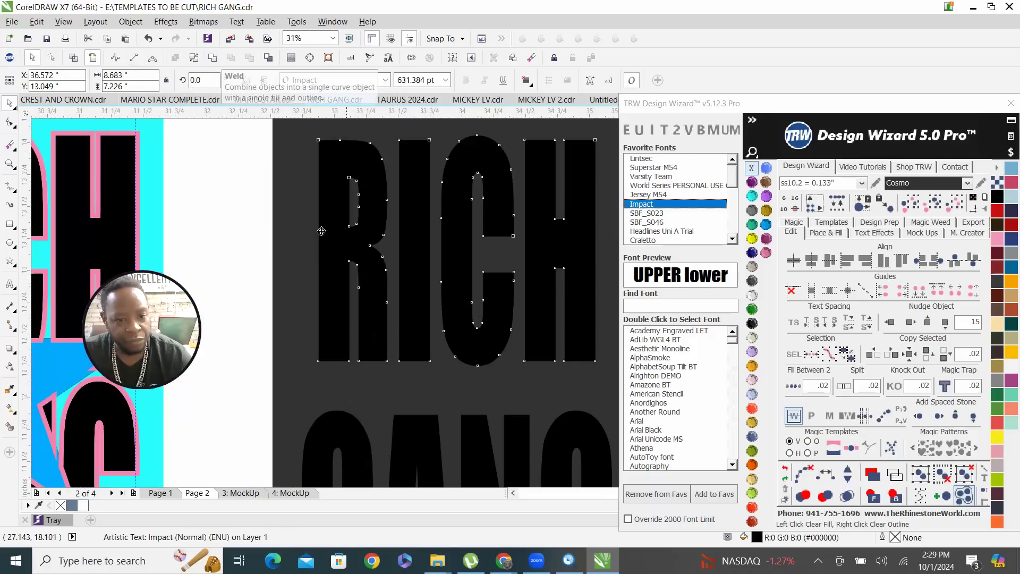
scroll(322, 231, "up", 4)
left_click_drag(219, 234, 237, 244)
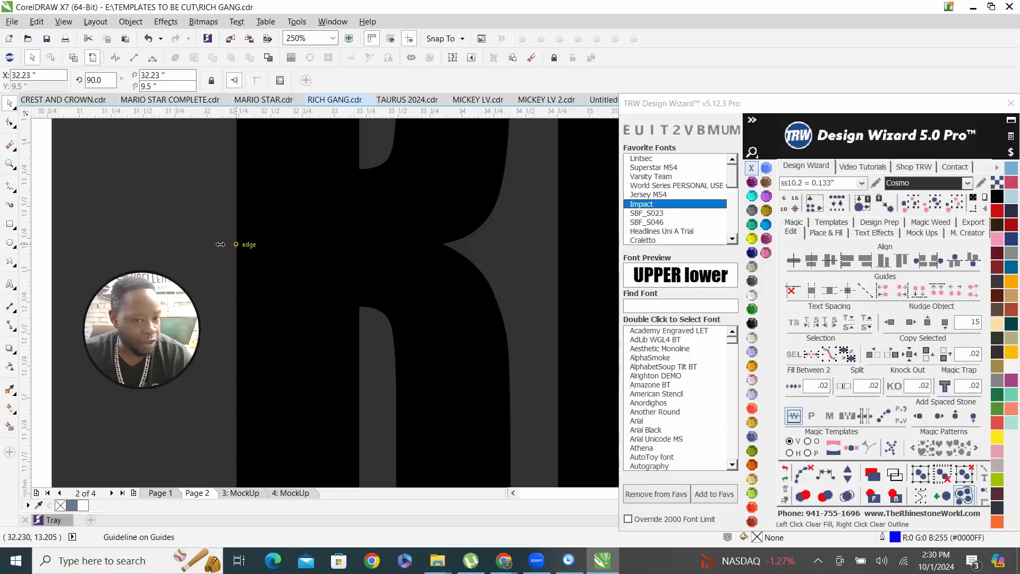
Add a second vertical guide at the right edge of the new RICH lettering, at about 40.91 inches.
scroll(202, 239, "down", 7)
left_click_drag(23, 275, 345, 246)
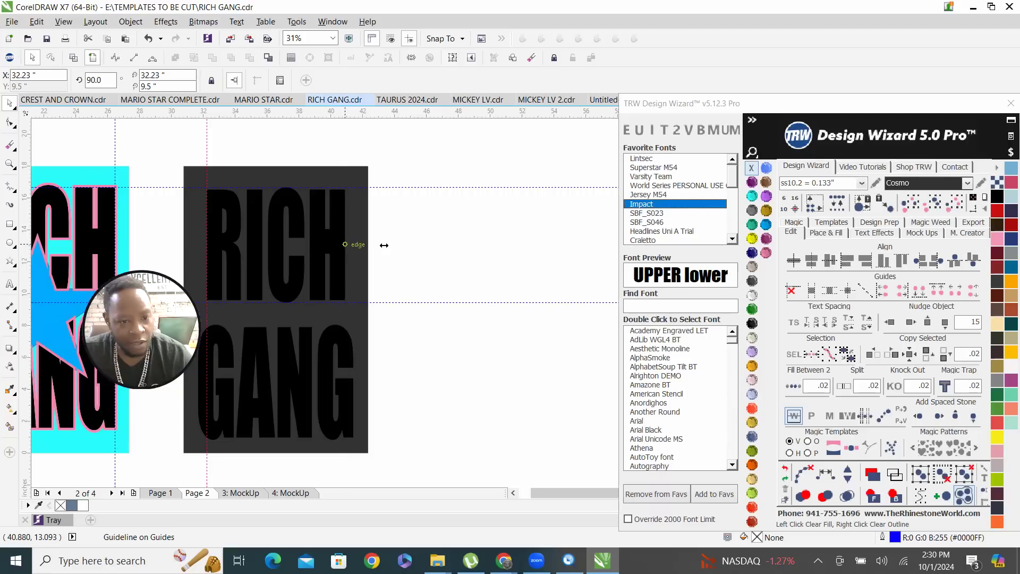
scroll(361, 247, "down", 2)
scroll(310, 323, "up", 2)
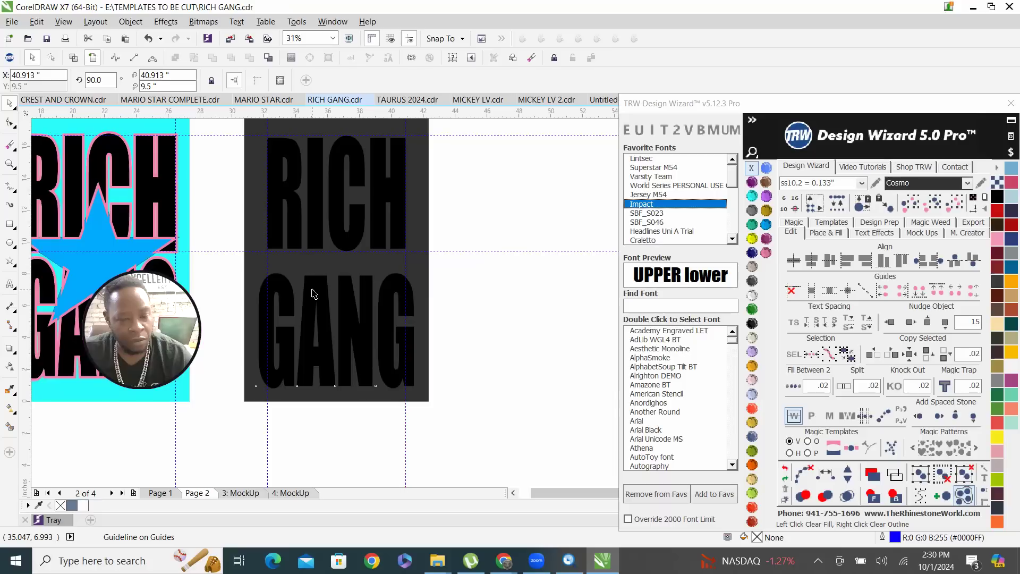
Convert the new GANG text to curves and narrow it to about 8.68 inches wide between the two vertical guides.
left_click(313, 293)
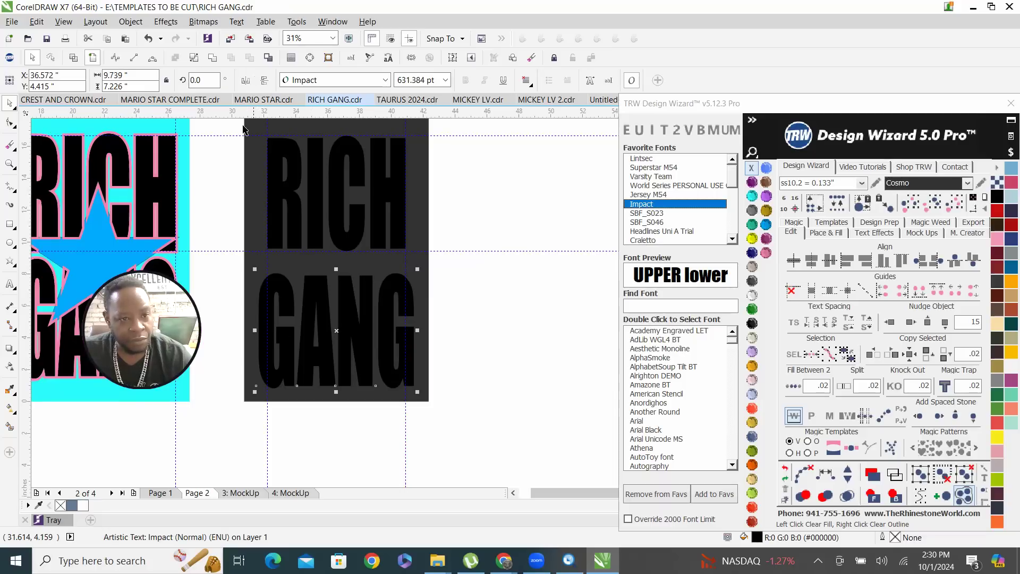
key("ctrl+q")
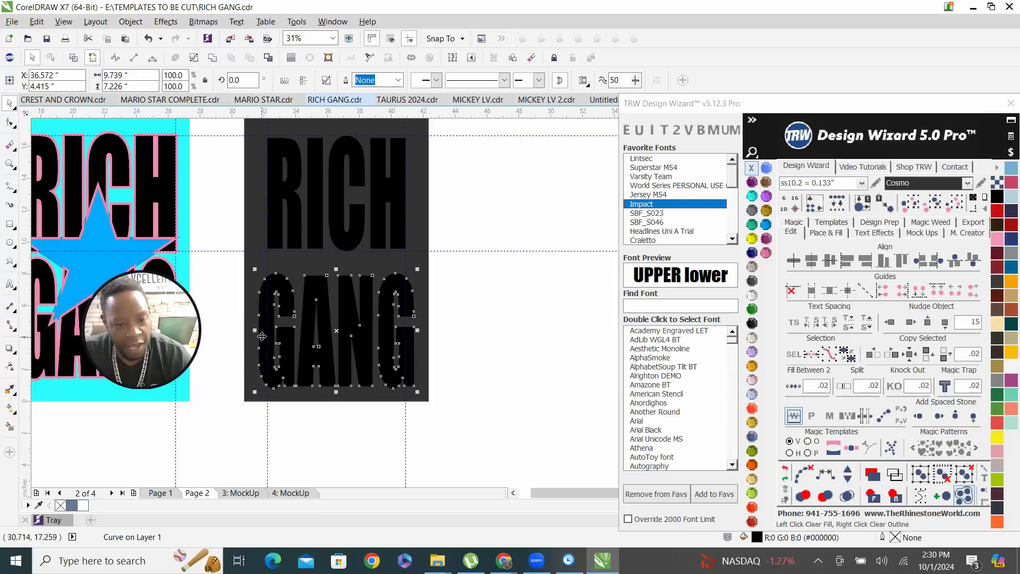
left_click_drag(255, 331, 263, 330)
left_click_drag(418, 330, 407, 329)
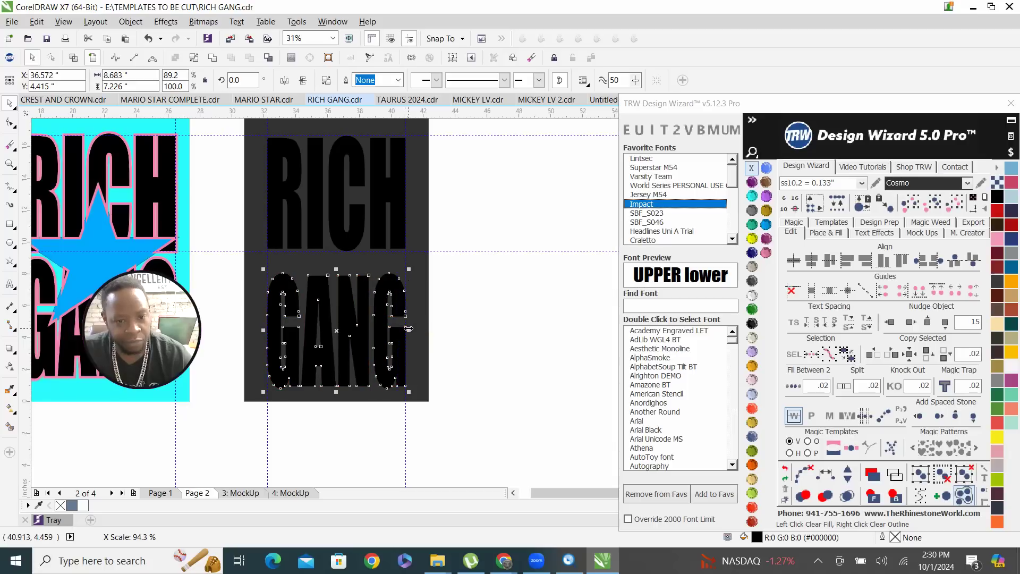
scroll(382, 287, "down", 2)
scroll(332, 290, "up", 2)
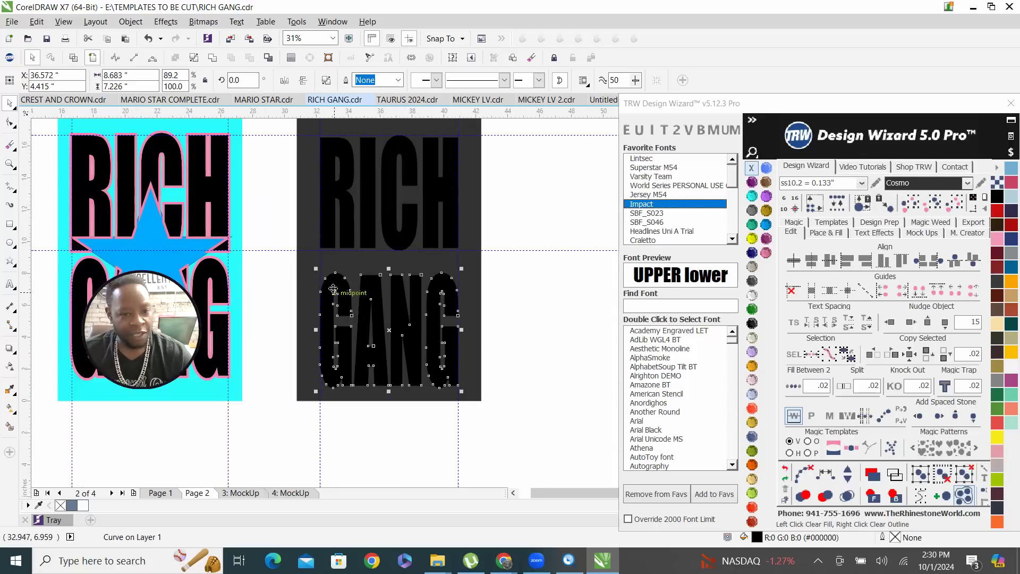
Place a horizontal guide level with the top of the turquoise design's GANG and stretch the new GANG up to about 8.15 inches tall.
scroll(371, 275, "up", 2)
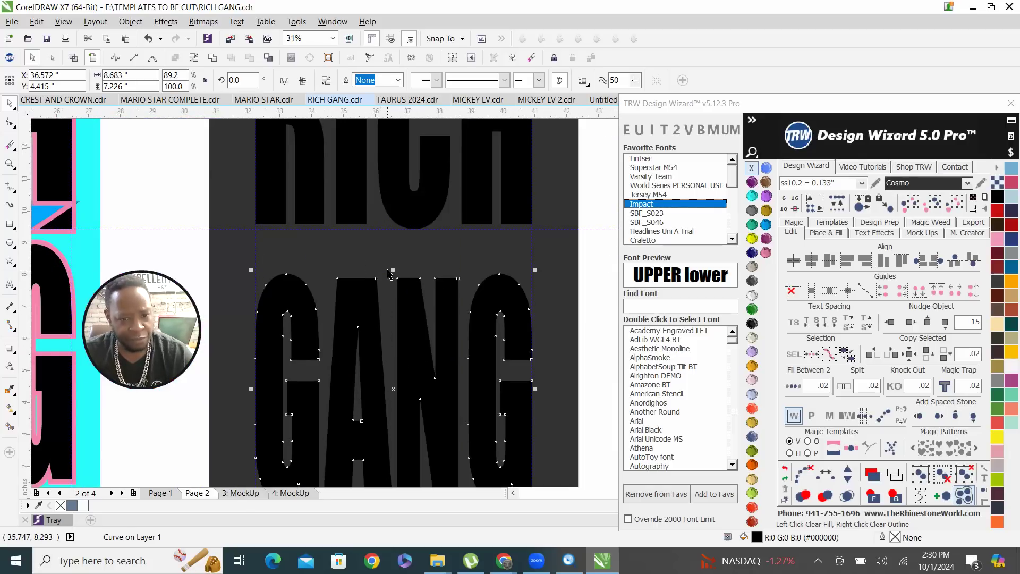
left_click_drag(229, 112, 35, 248)
left_click(376, 307)
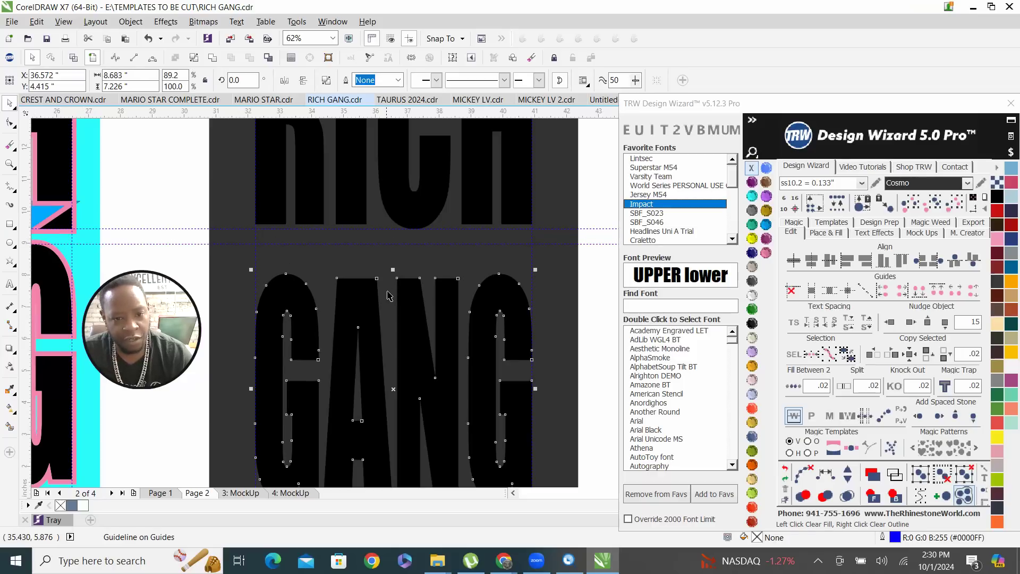
left_click_drag(394, 269, 399, 250)
scroll(400, 250, "down", 2)
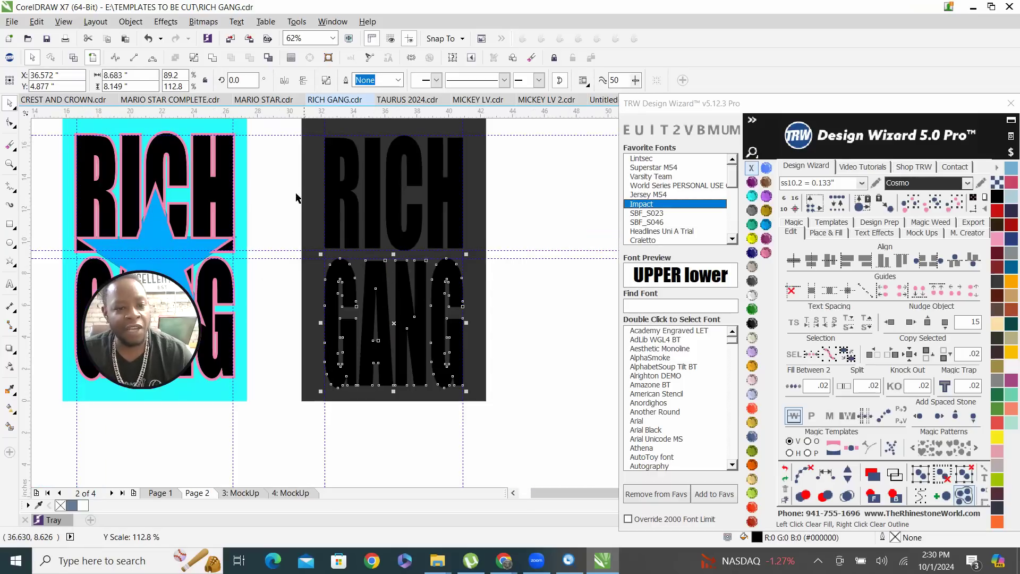
Weld the new RICH and GANG lettering into one curve and add a white outside contour of .15 inches around it.
left_click(334, 184, "shift")
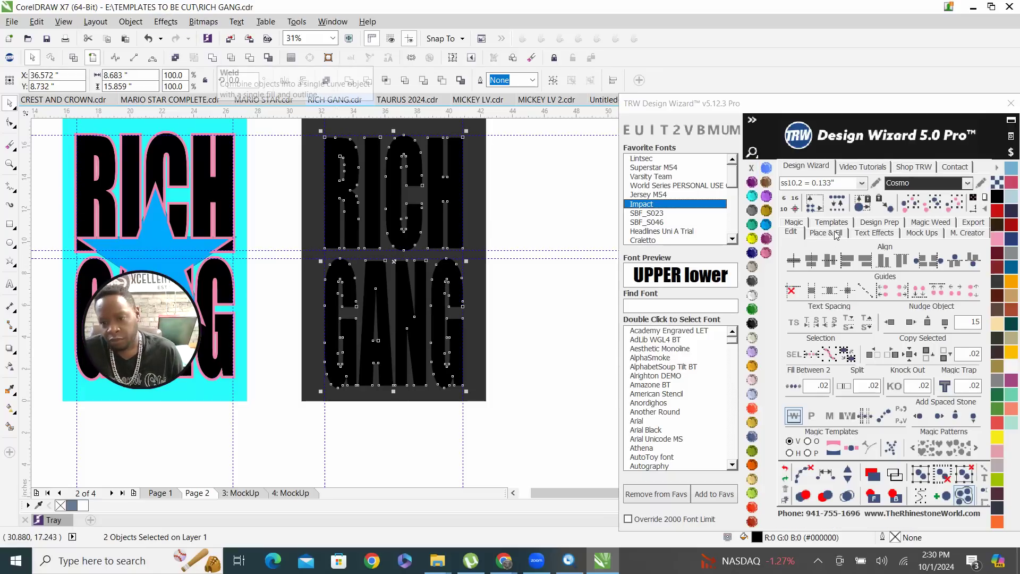
left_click(827, 233)
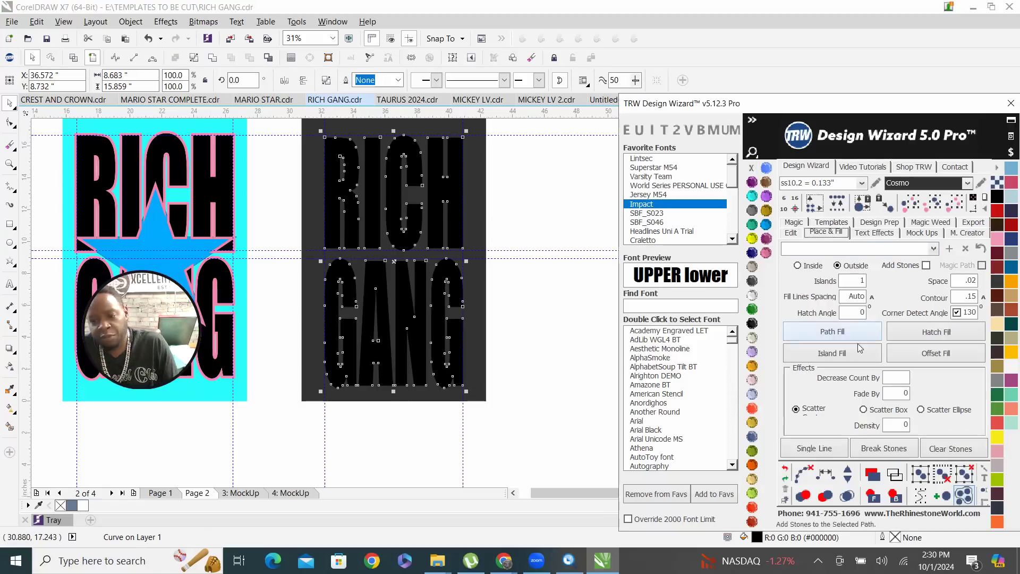
left_click(831, 352)
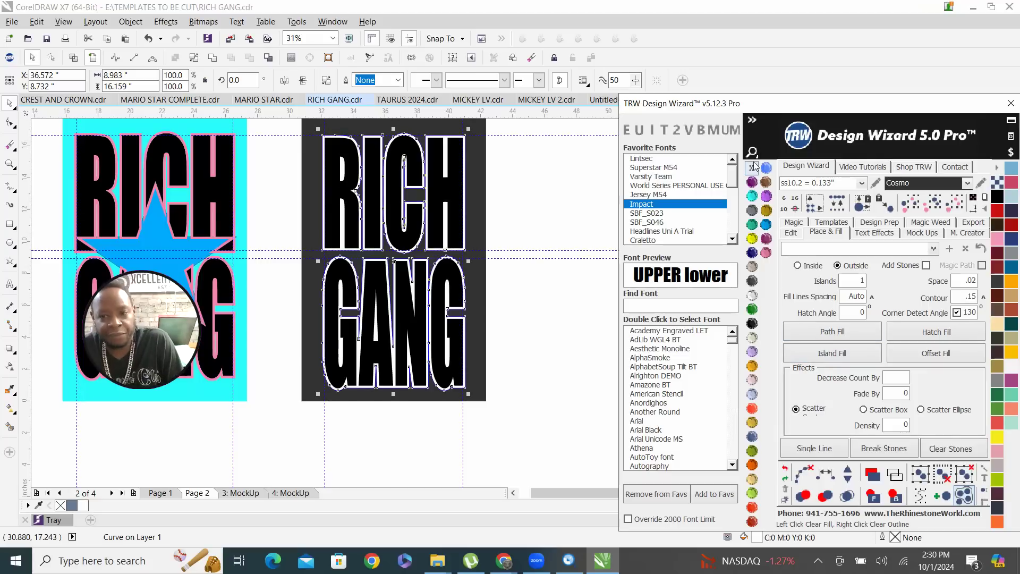
left_click(526, 215)
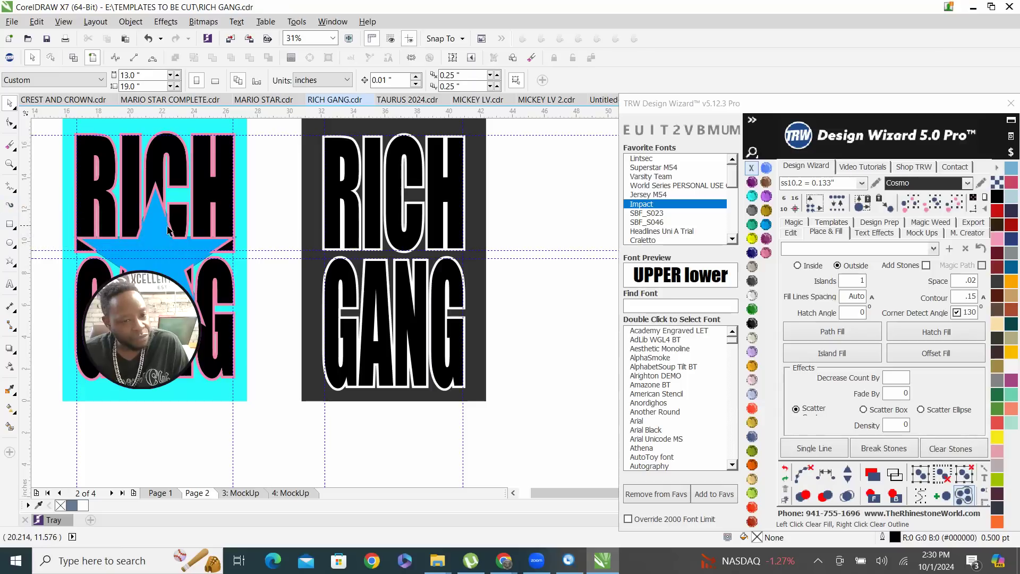
key("F3")
scroll(137, 257, "up", 5)
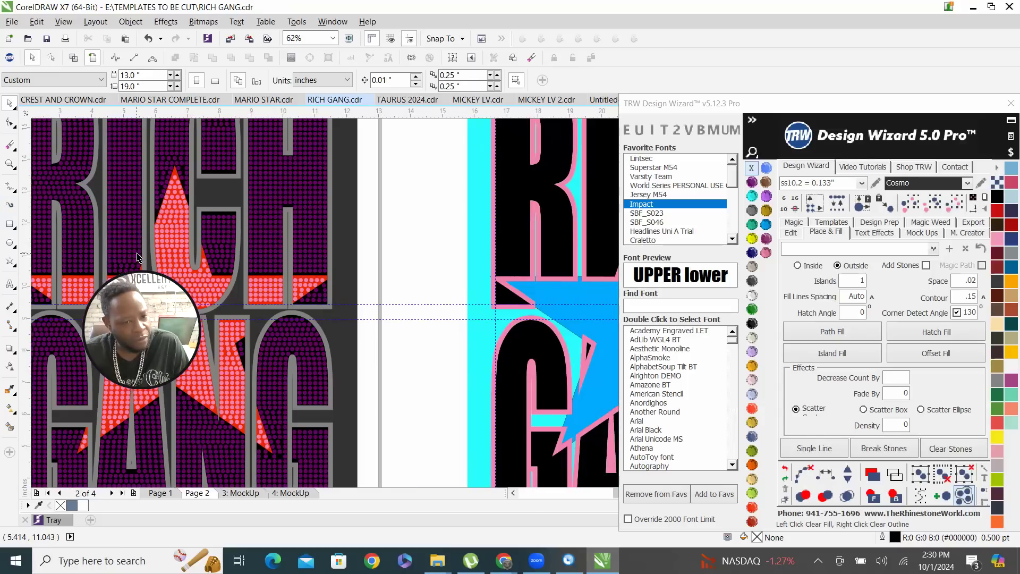
scroll(136, 257, "down", 2)
scroll(137, 257, "down", 3)
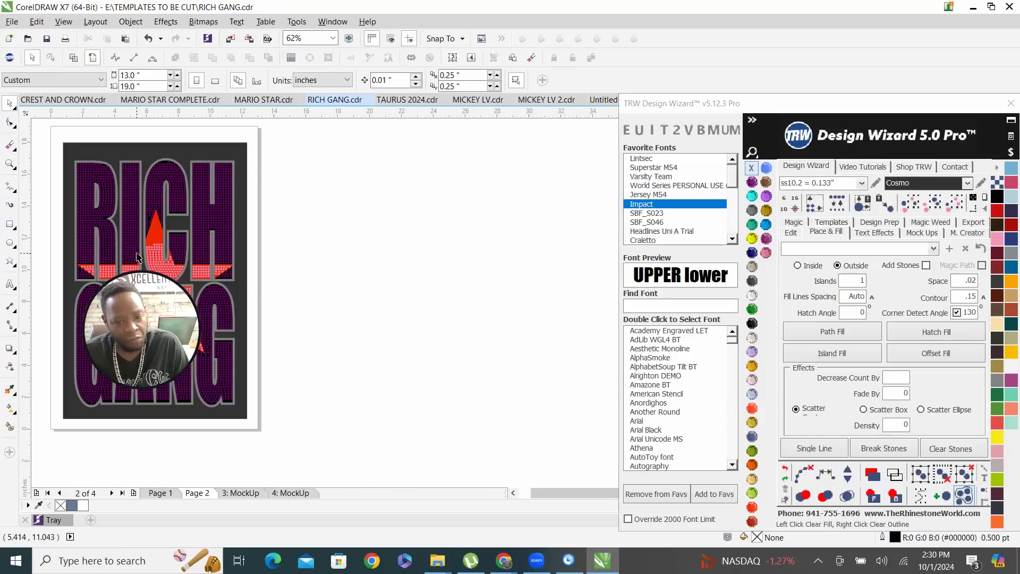
scroll(137, 257, "up", 2)
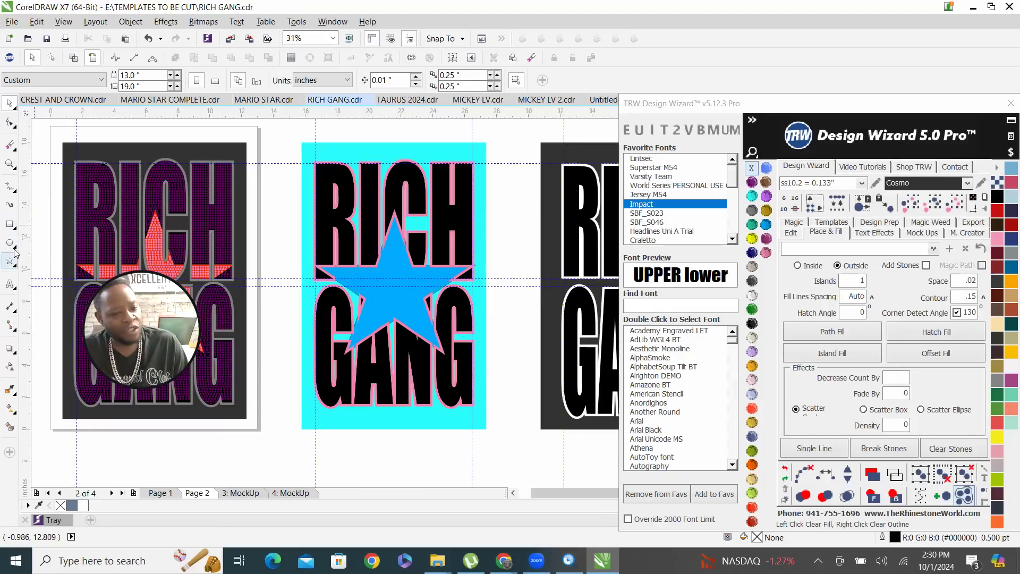
left_click(7, 265)
left_click(8, 263)
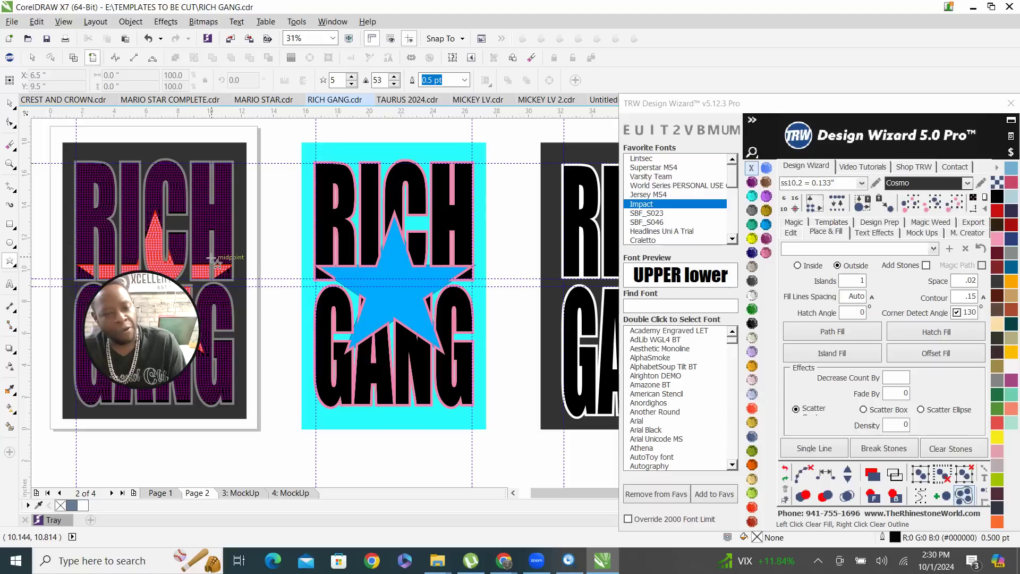
left_click(9, 102)
Copy the blue star from the turquoise design onto the dark grey version and centre it horizontally on the lettering.
left_click(389, 269)
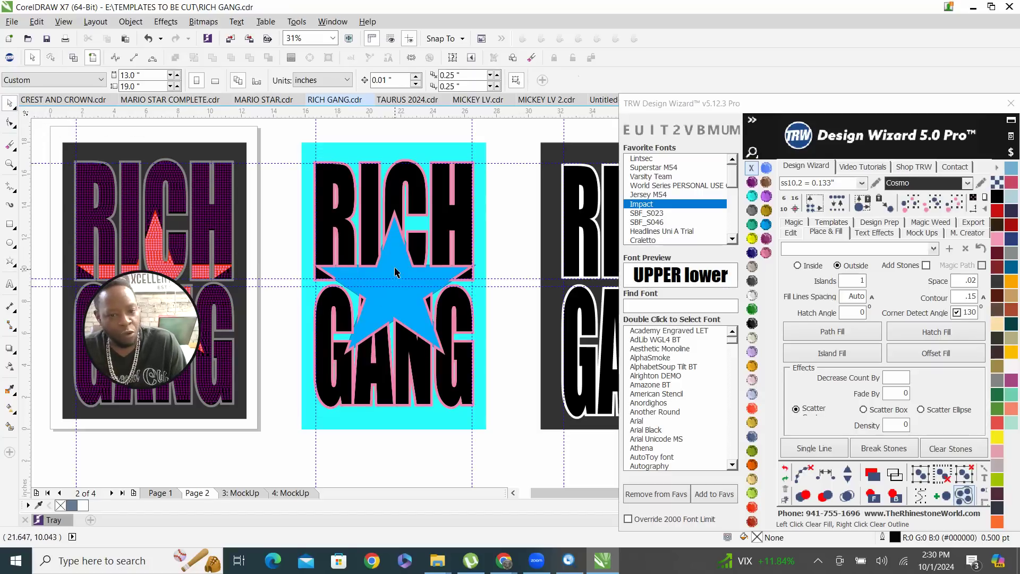
left_click_drag(390, 269, 602, 290)
scroll(345, 325, "down", 2)
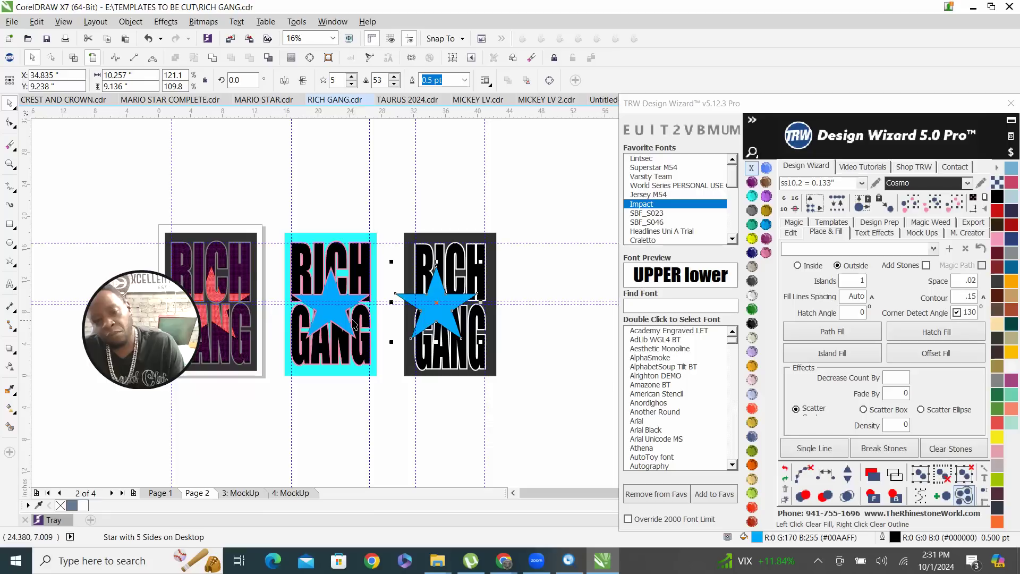
scroll(439, 317, "up", 4)
scroll(439, 318, "up", 3)
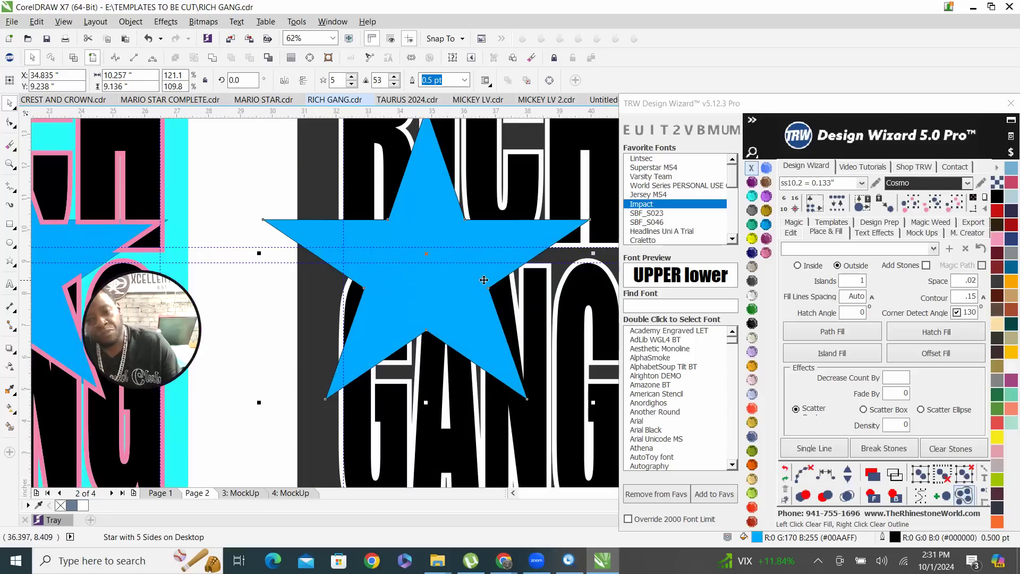
left_click(535, 328, "shift")
key("c")
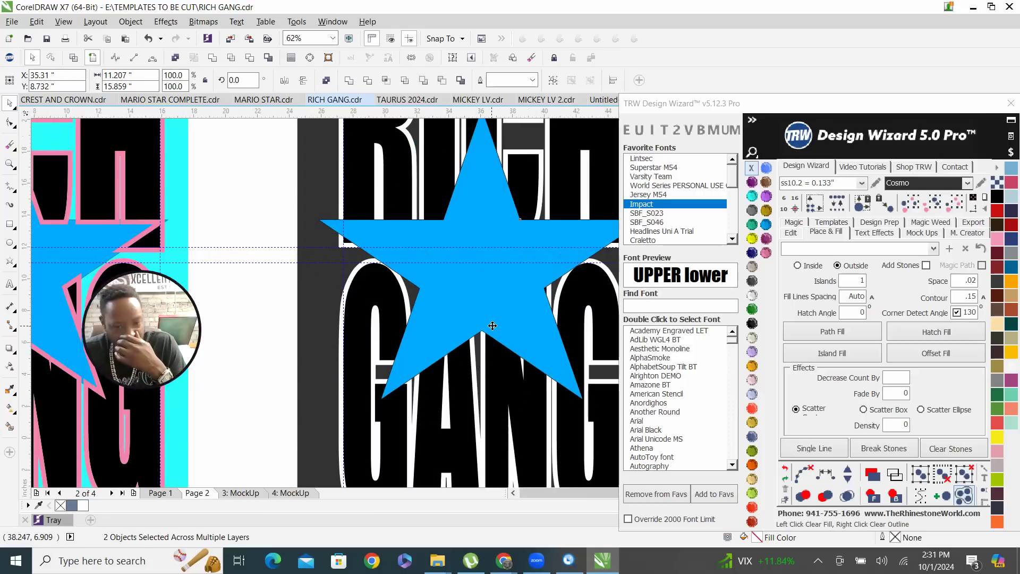
scroll(492, 326, "down", 2)
left_click(607, 354)
scroll(540, 344, "down", 2)
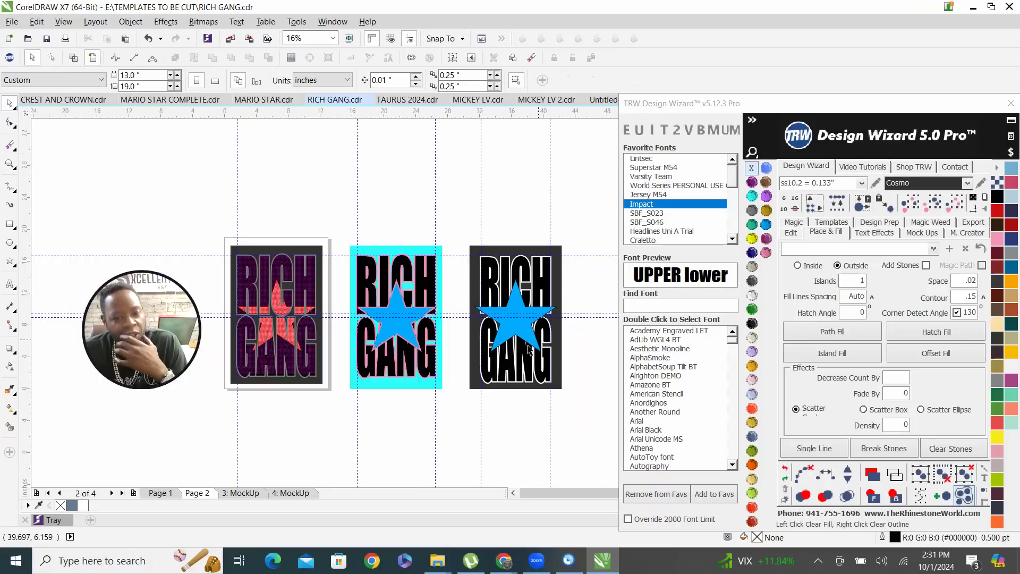
Compare how the star overlaps the lettering in the finished rhinestone design and the turquoise version.
scroll(513, 358, "up", 2)
scroll(503, 355, "down", 2)
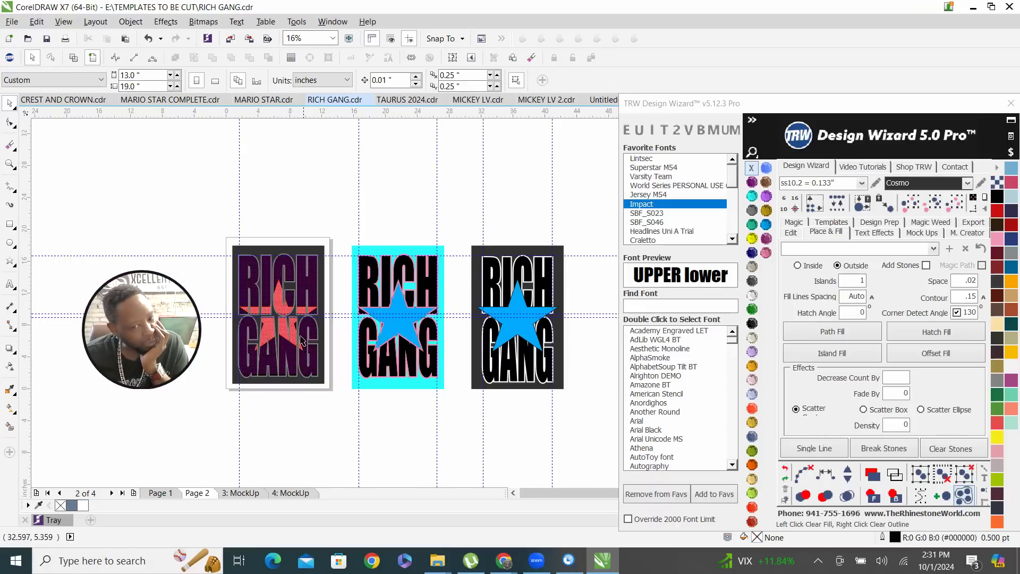
scroll(290, 326, "up", 3)
scroll(288, 324, "down", 1)
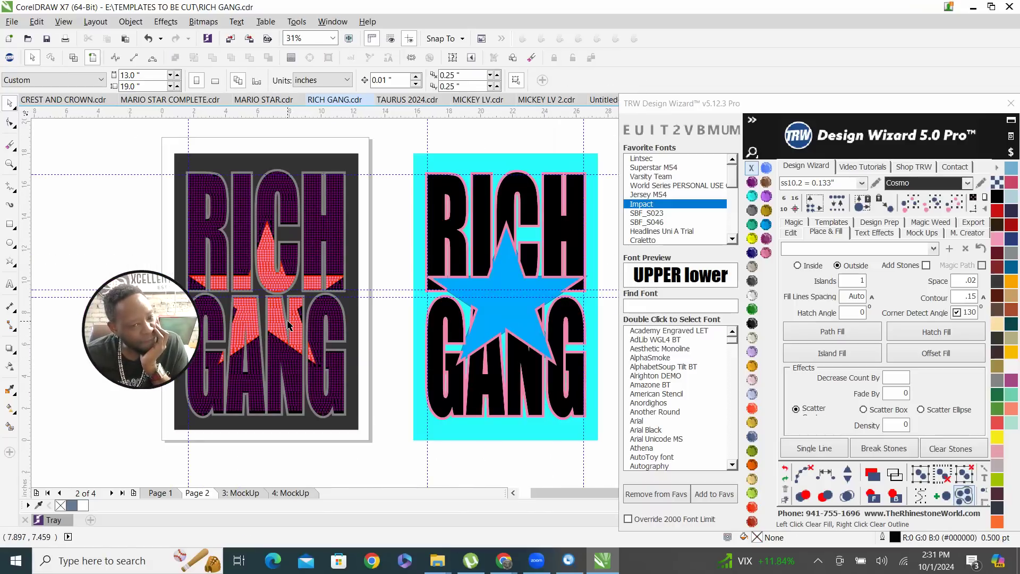
left_click(507, 323)
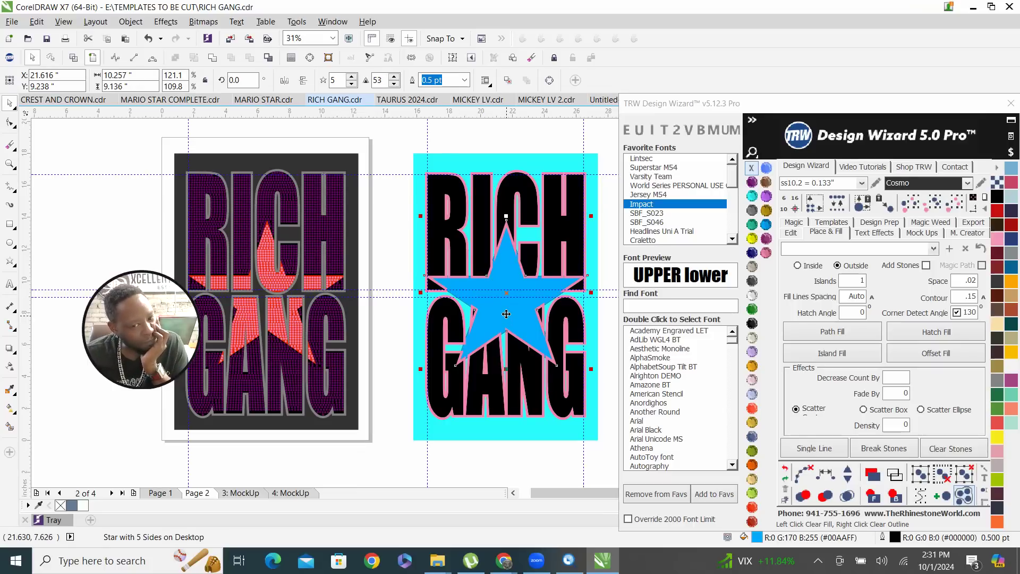
scroll(515, 250, "up", 4)
scroll(516, 256, "down", 4)
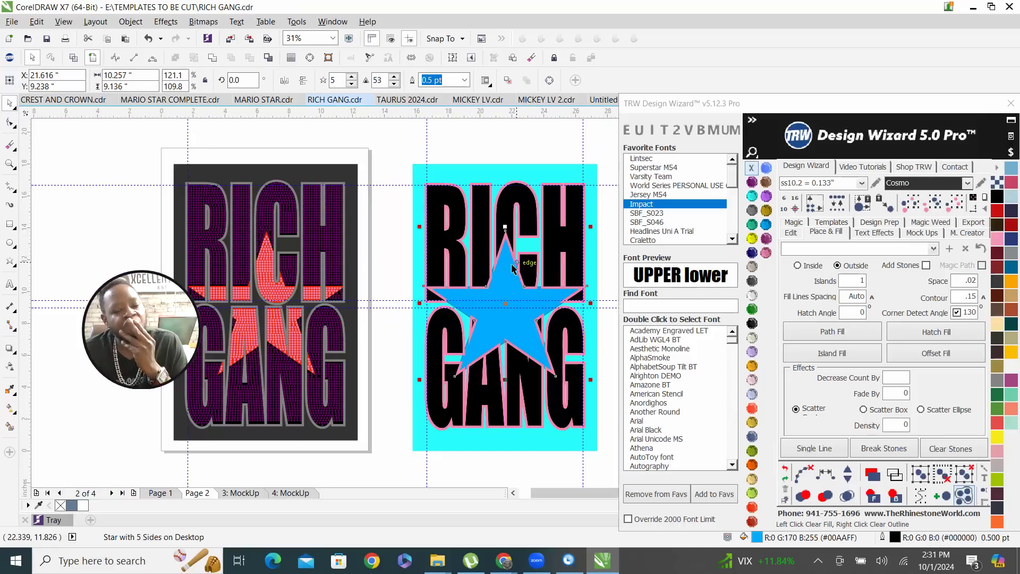
scroll(513, 268, "down", 2)
scroll(549, 290, "down", 3)
scroll(548, 290, "up", 2)
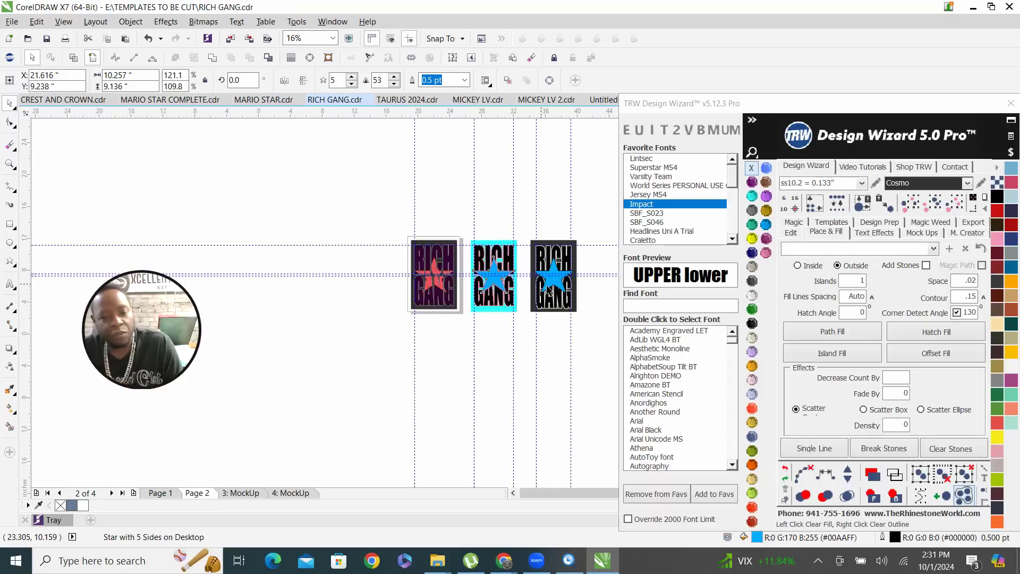
Trim the dark grey version's black RICH GANG lettering with the blue star.
scroll(548, 290, "up", 2)
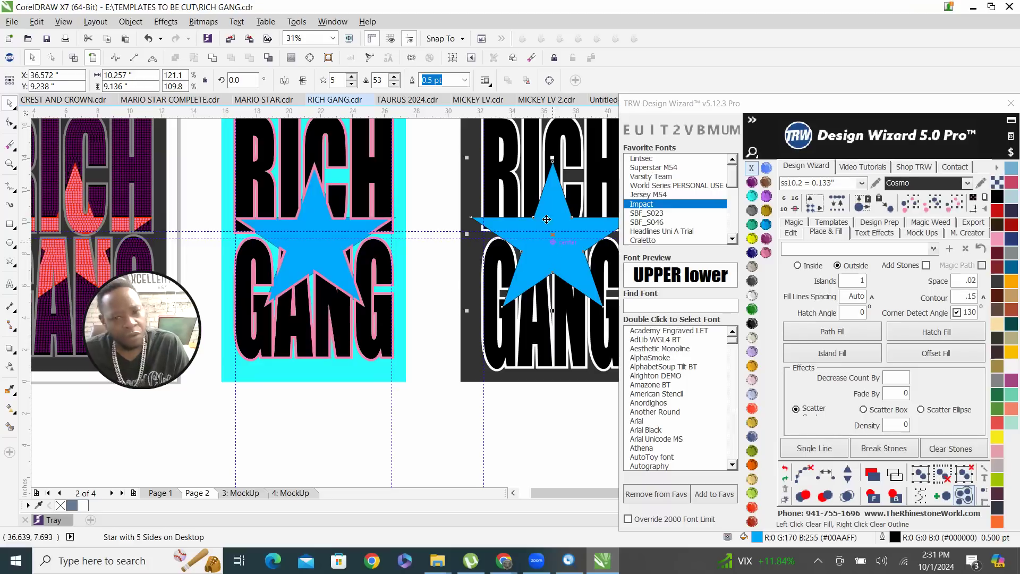
left_click(530, 168, "shift")
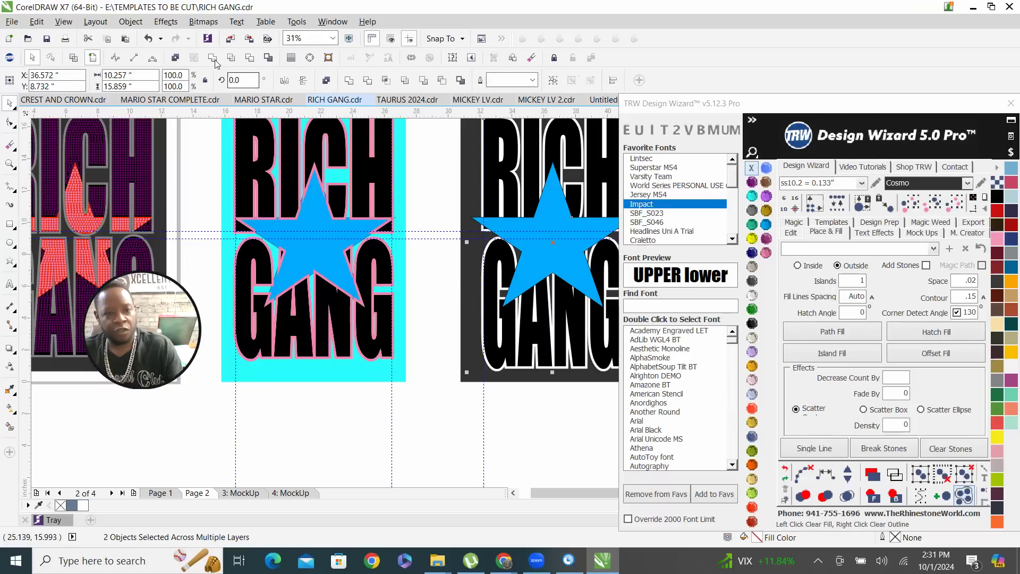
left_click(250, 57)
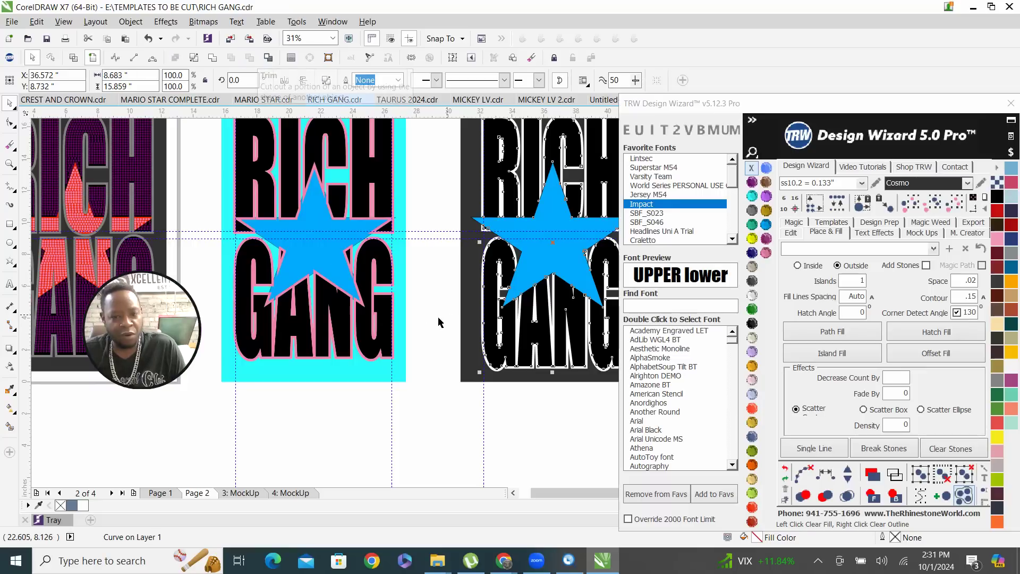
Delete the blue star from the dark grey version's trimmed lettering.
left_click(549, 258)
key("Delete")
scroll(479, 271, "up", 2)
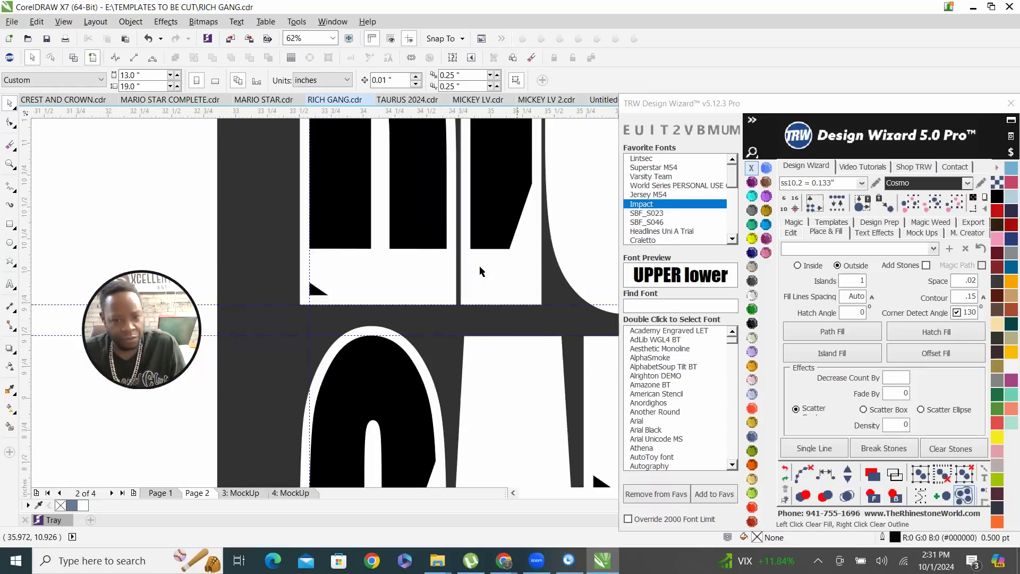
Recolour the contour behind the dark grey version's RICH GANG lettering to Light Sapphire.
left_click(479, 266)
scroll(475, 281, "down", 2)
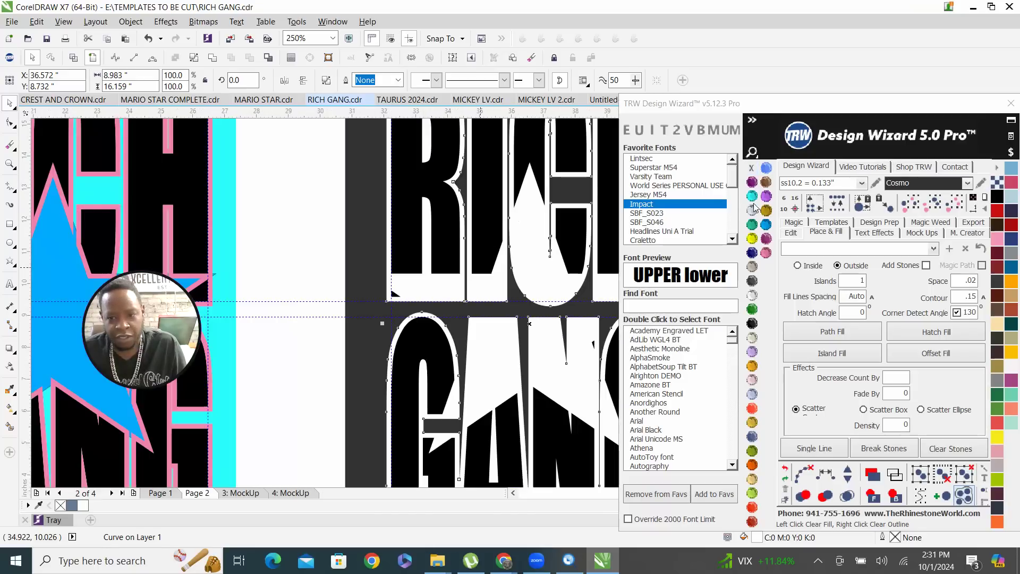
left_click(752, 351)
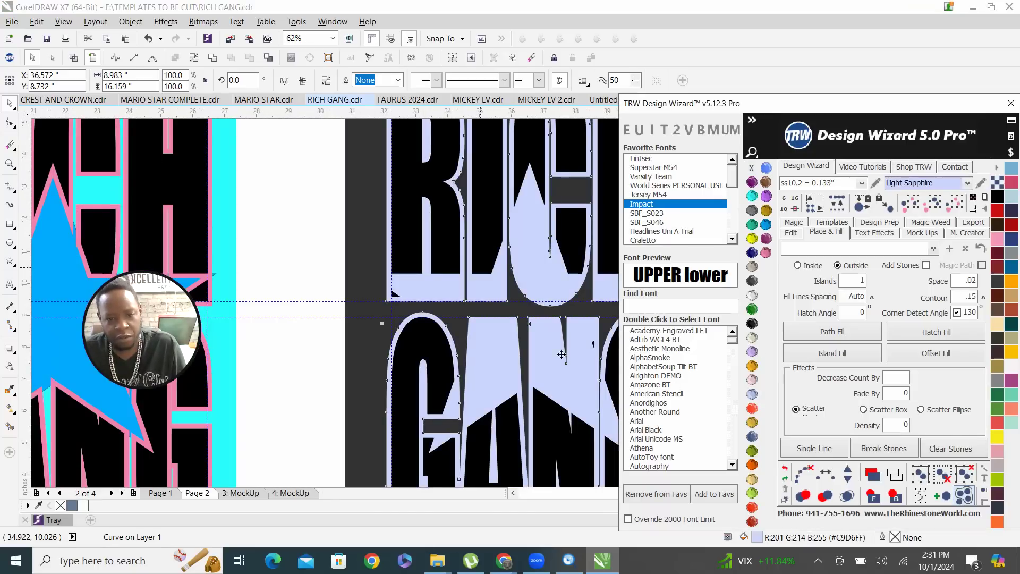
scroll(474, 294, "down", 2)
scroll(474, 294, "up", 4)
scroll(474, 294, "down", 2)
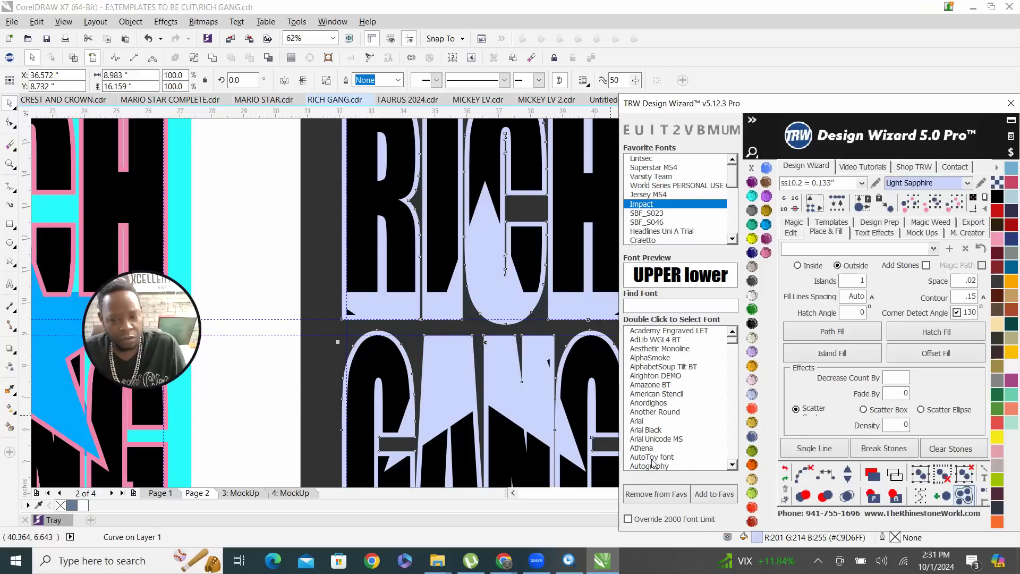
Undo the contour recolour, the star deletion and the trim on the dark grey version.
left_click(785, 470)
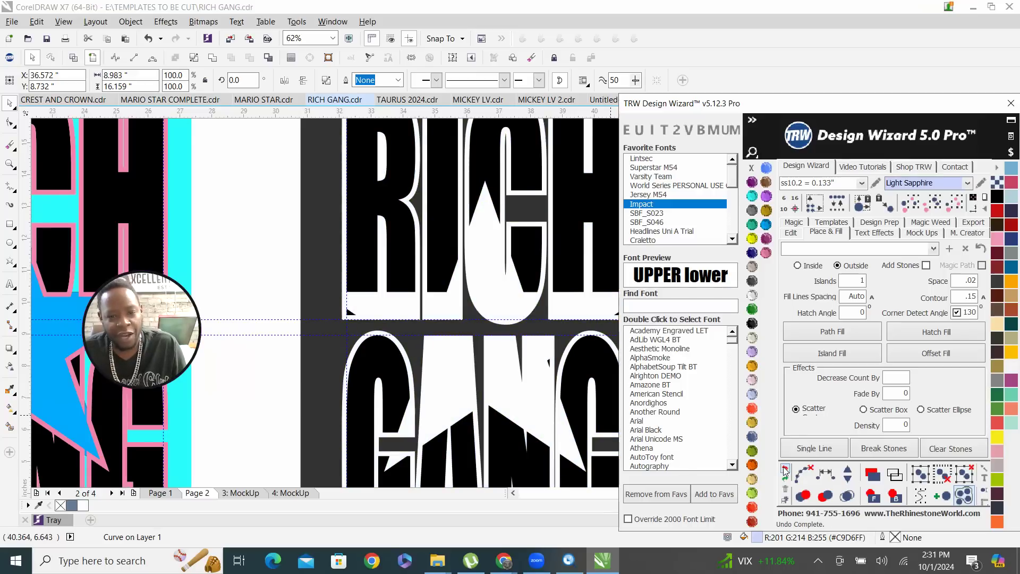
scroll(463, 323, "down", 2)
key("ctrl+shift+z")
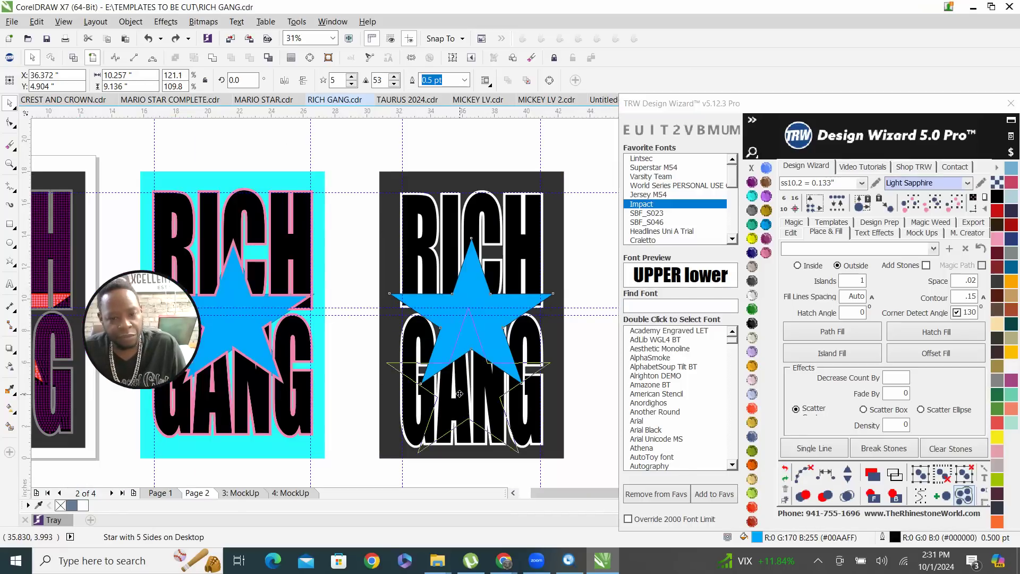
scroll(461, 326, "up", 2)
key("ctrl+z")
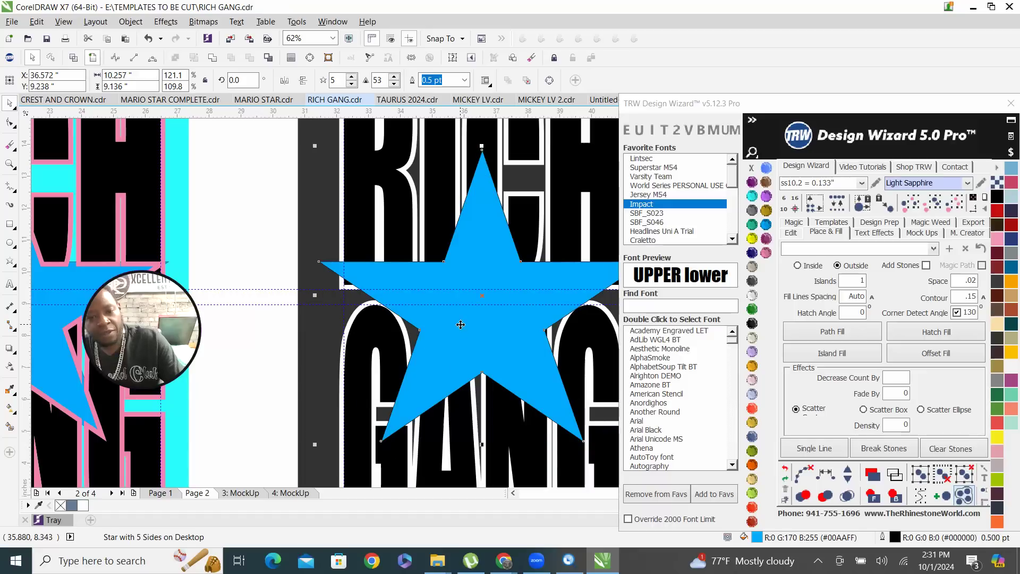
Check how the blue star overlaps the dark grey version's lettering against the other two designs.
scroll(487, 338, "down", 1)
left_click(419, 310, "shift")
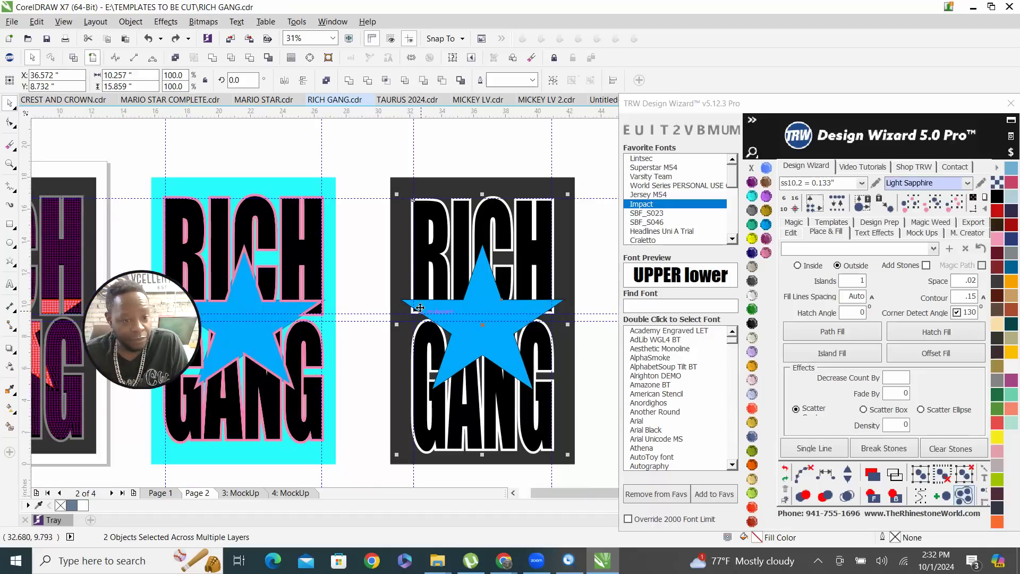
scroll(420, 308, "down", 1)
scroll(248, 299, "down", 1)
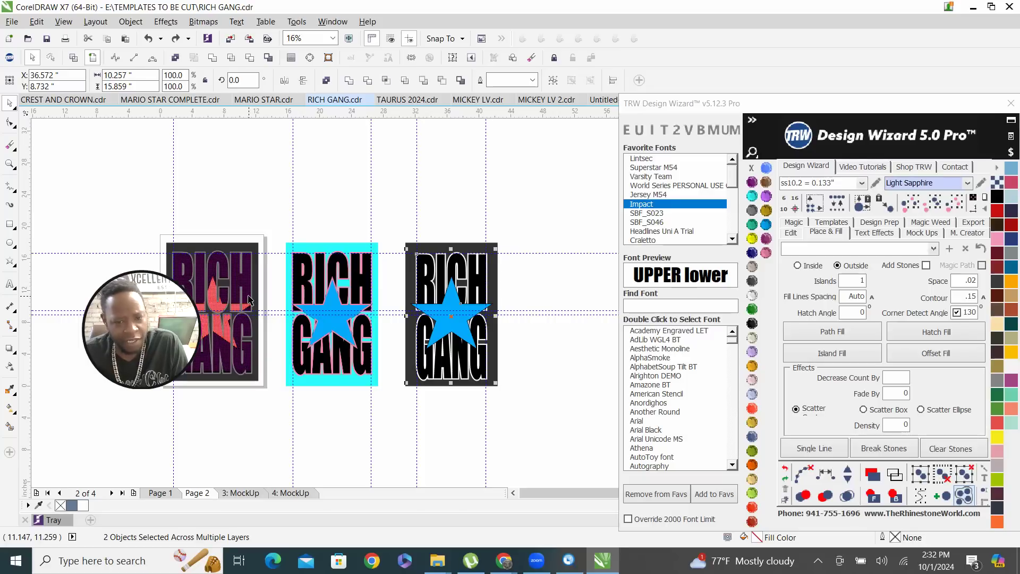
scroll(387, 307, "up", 2)
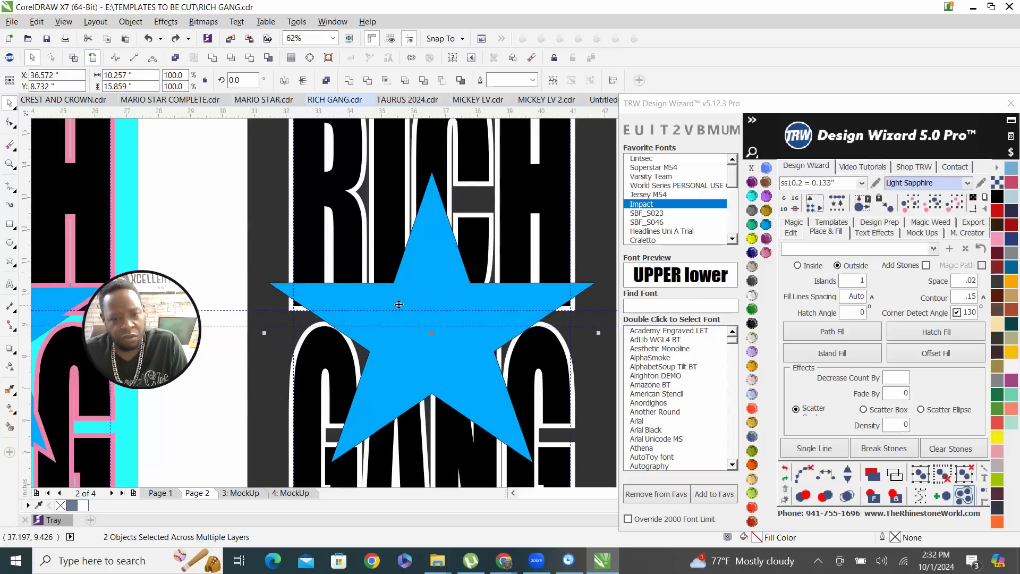
scroll(388, 306, "down", 1)
scroll(374, 294, "up", 1)
key("Escape")
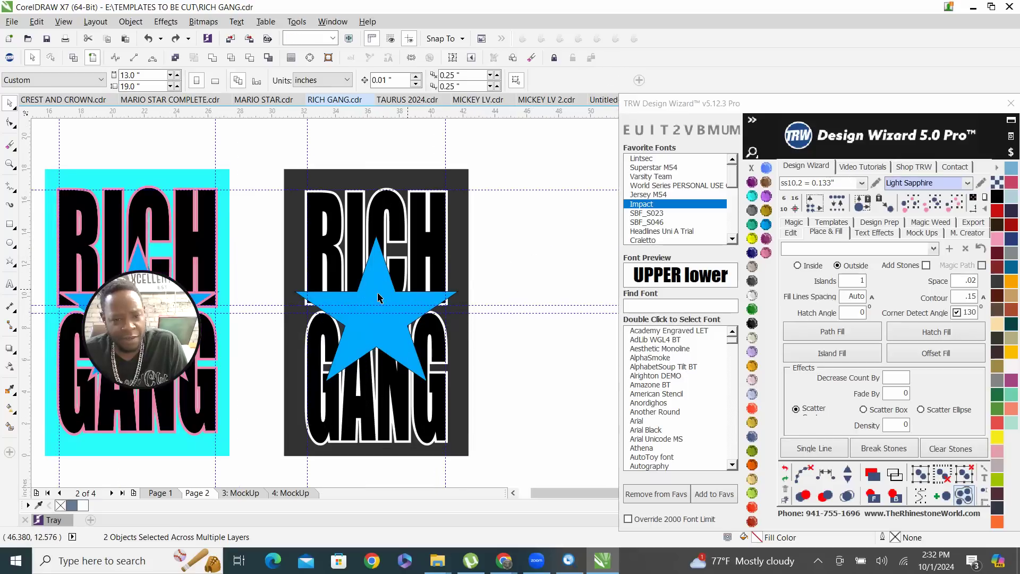
Try the blue star lower over the GANG lettering and undo the move.
left_click(374, 293)
left_click_drag(386, 290, 374, 322)
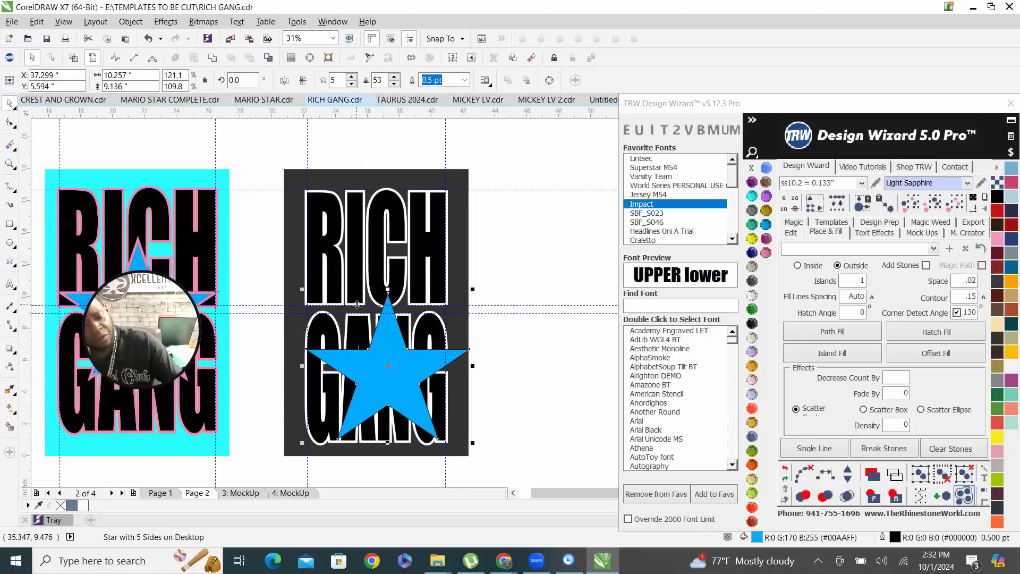
key("ctrl+z")
Recolour the white contour around the dark grey version's lettering to Amethyst.
scroll(360, 287, "up", 2)
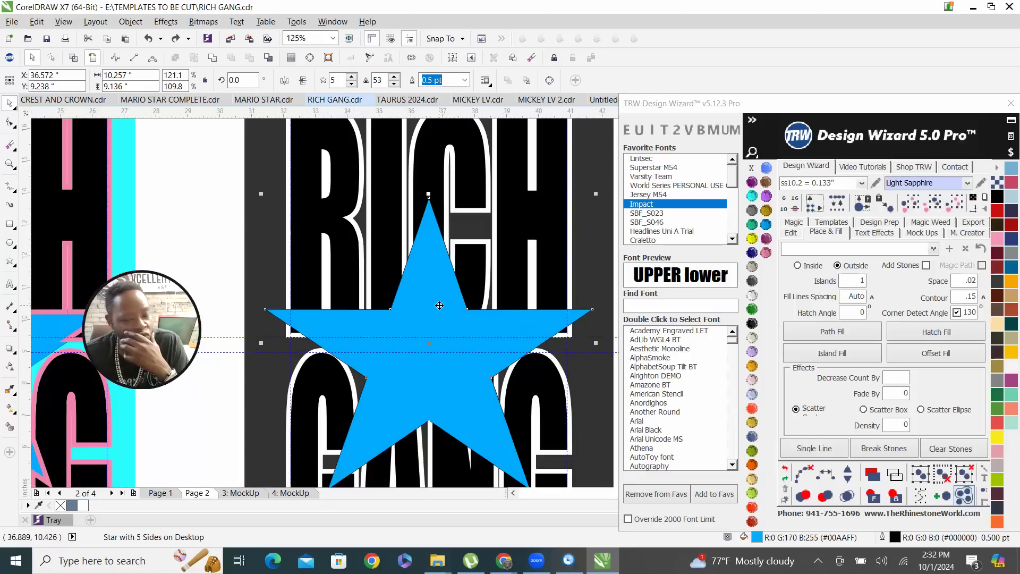
scroll(486, 250, "up", 4)
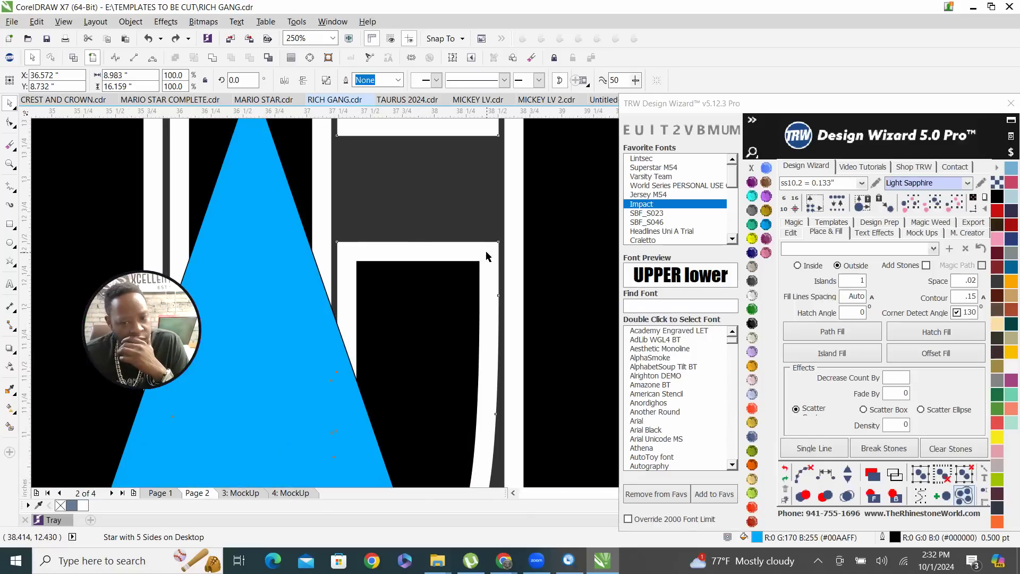
left_click(751, 182)
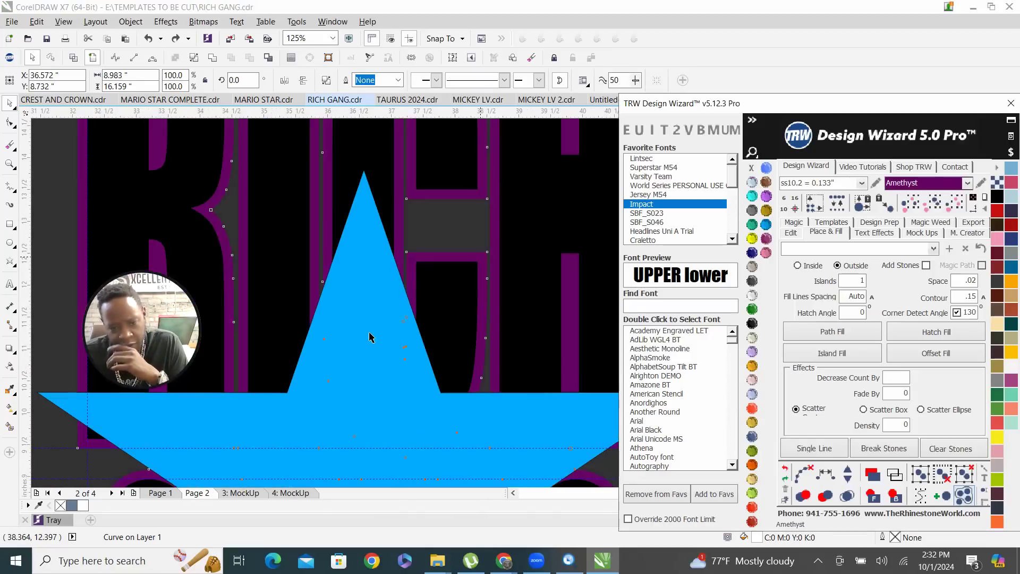
Select the blue star on the dark grey version and save the document.
scroll(400, 339, "down", 1)
left_click(372, 368)
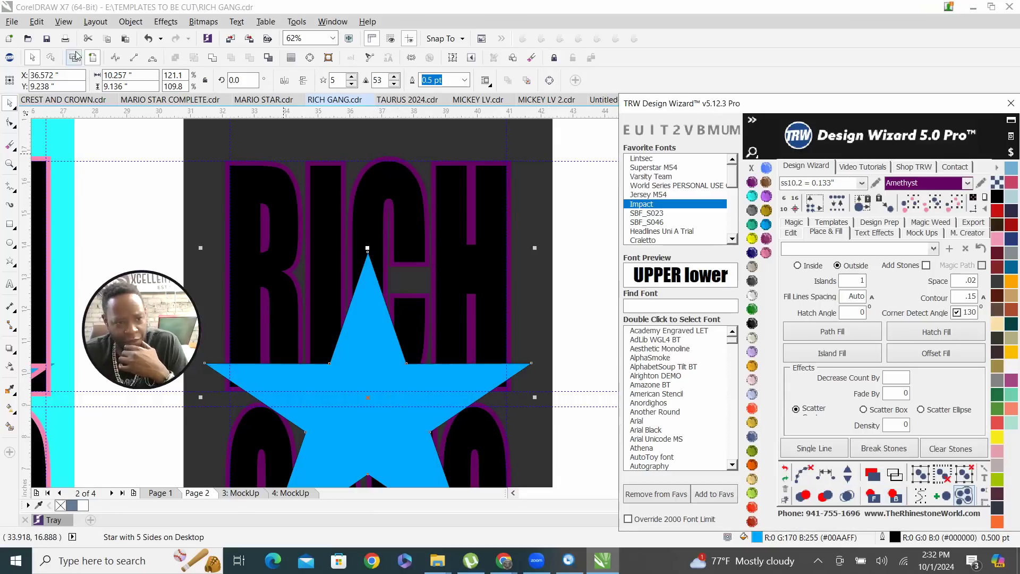
left_click(47, 40)
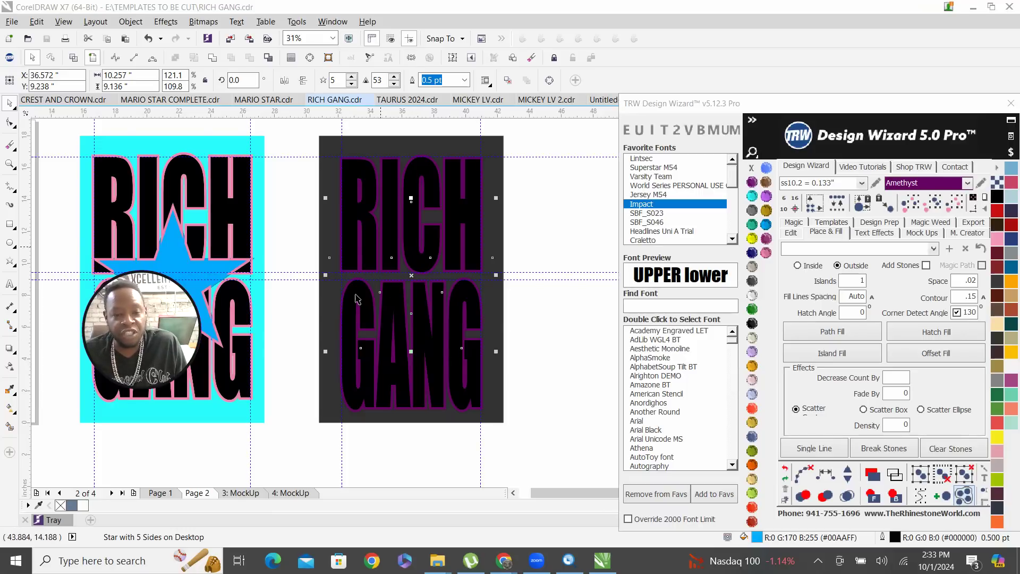
Trim the black RICH GANG lettering on the dark grey version with the star and inspect the cut.
left_click(412, 235, "shift")
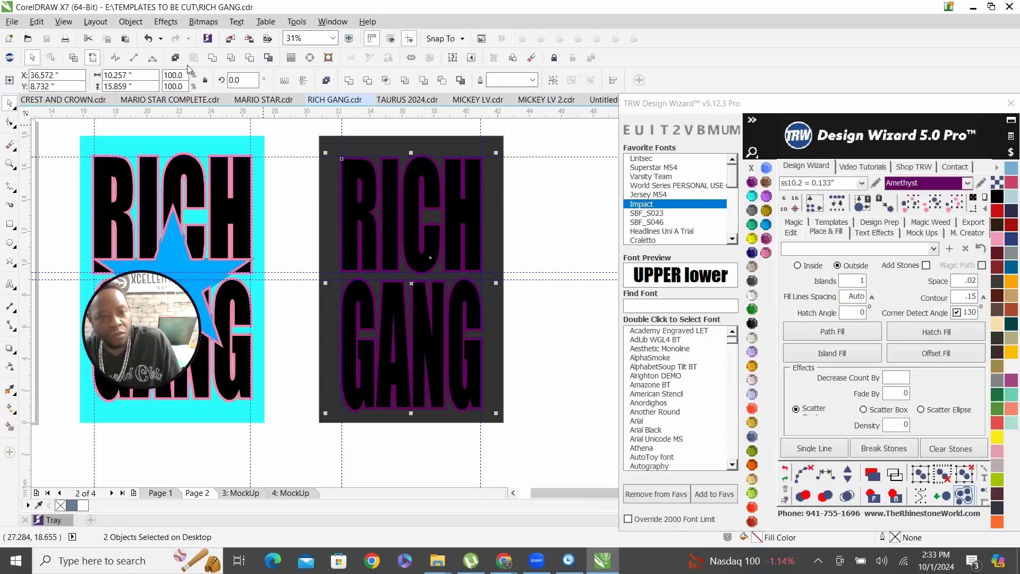
left_click(367, 80)
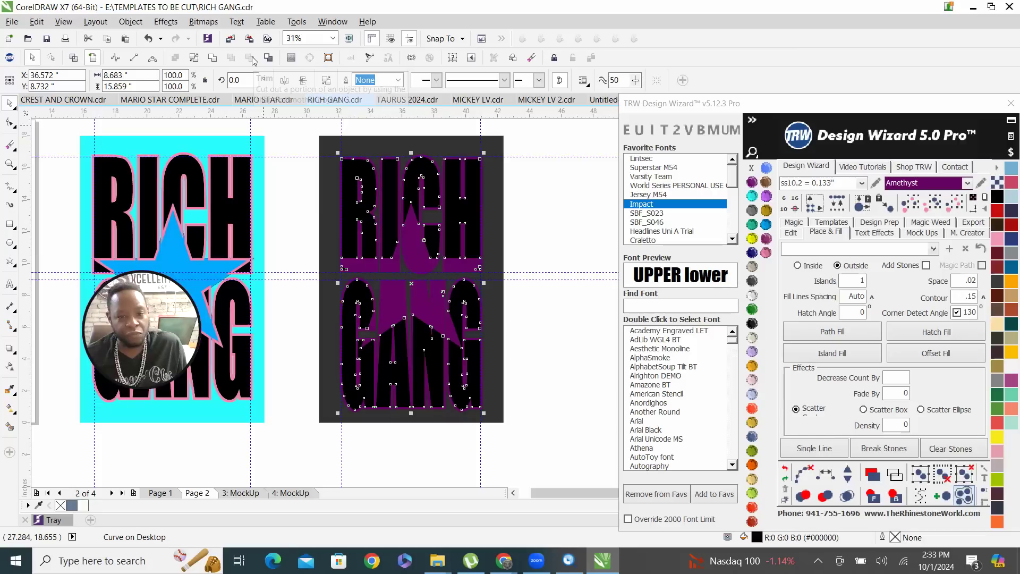
scroll(397, 236, "up", 2)
scroll(397, 236, "down", 2)
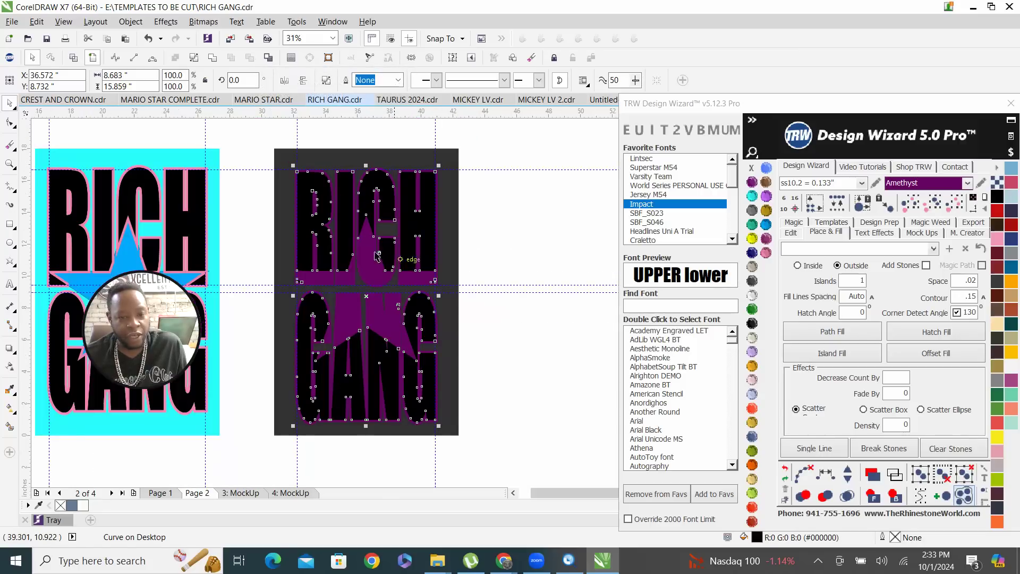
scroll(375, 253, "up", 4)
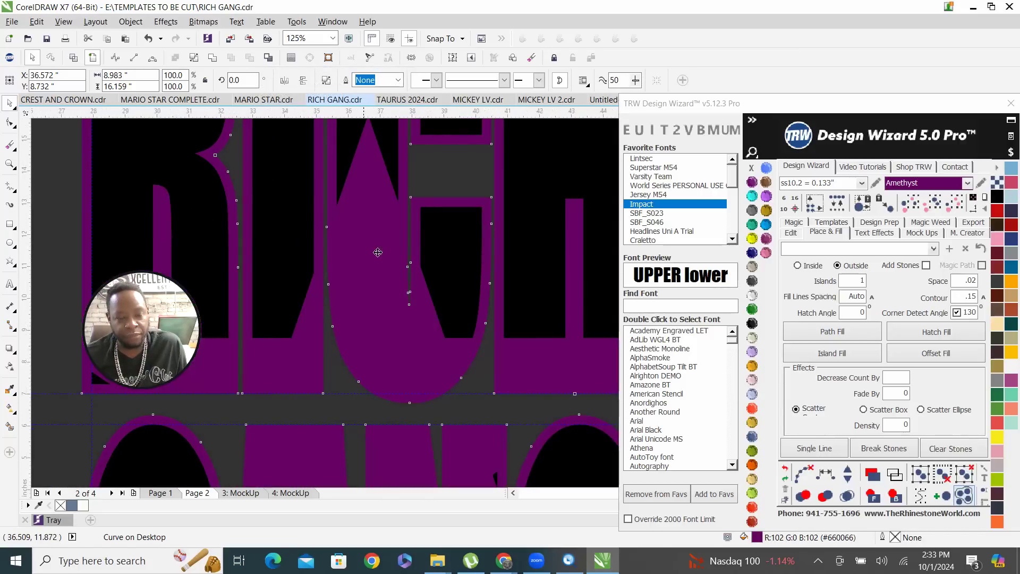
scroll(377, 252, "down", 4)
Recolour the lettering's contour to TRW Blue, and undo both the recolour and the star trim.
left_click(766, 230)
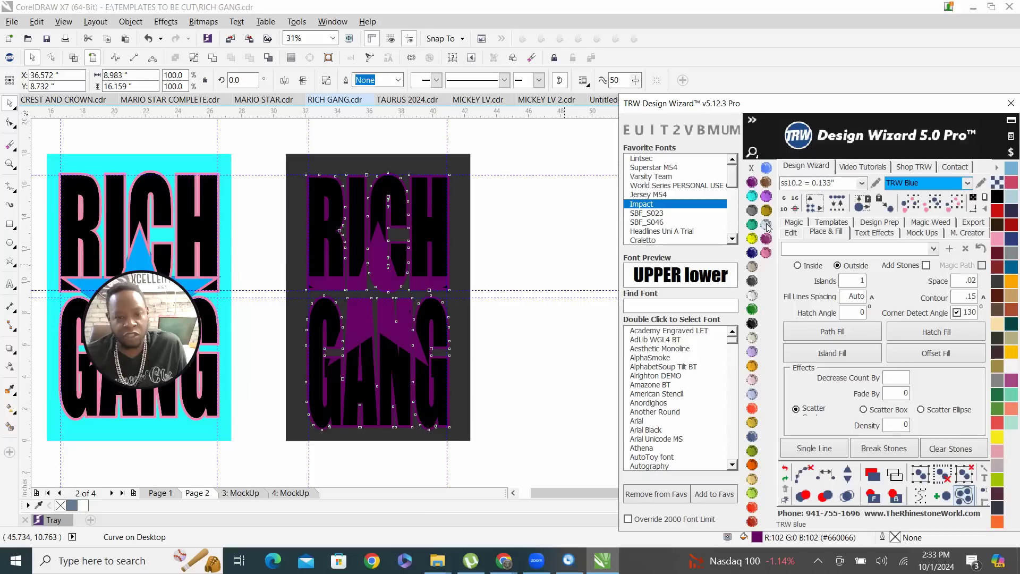
scroll(387, 277, "up", 2)
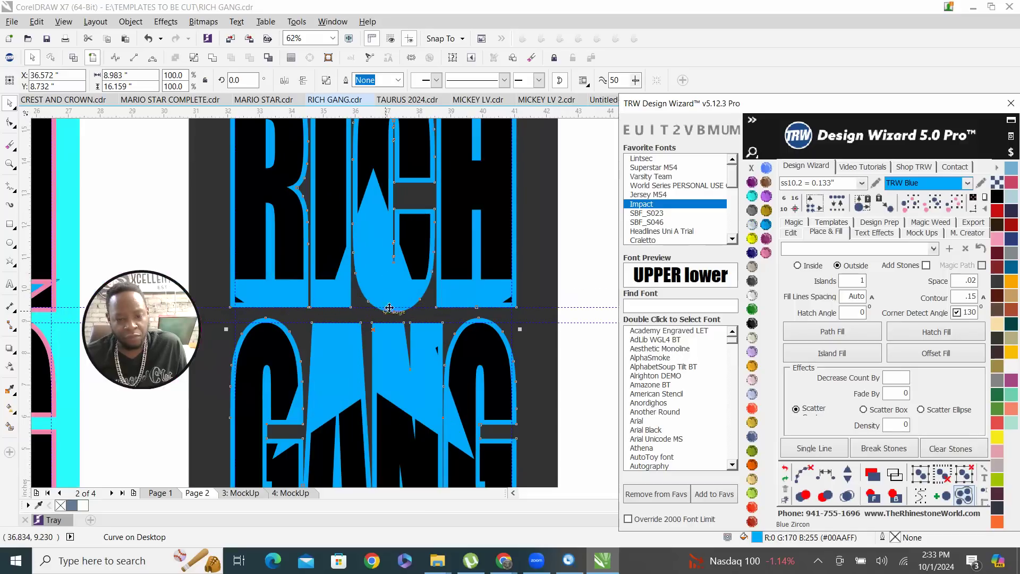
scroll(429, 303, "down", 2)
scroll(428, 352, "up", 1)
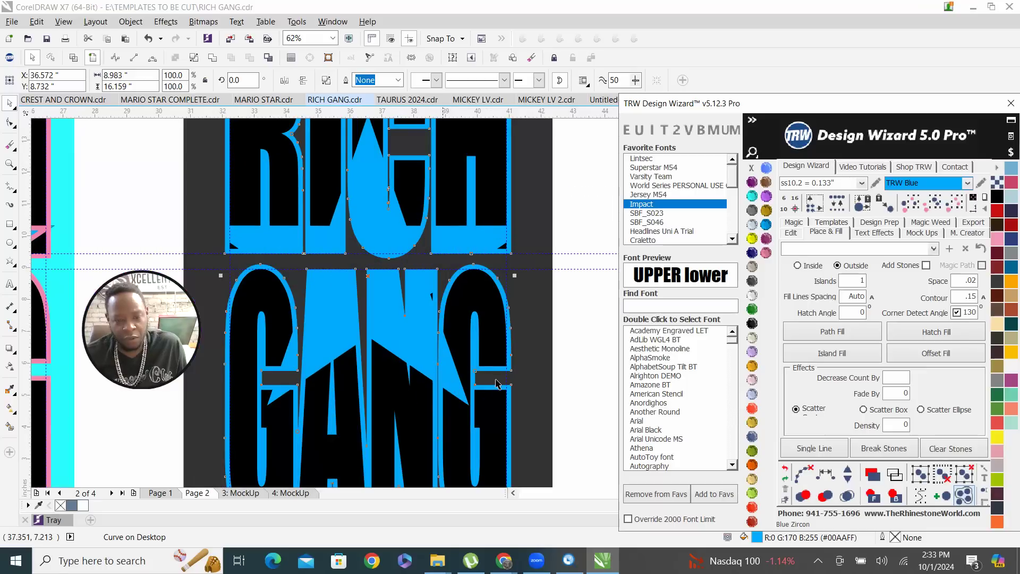
left_click(784, 469)
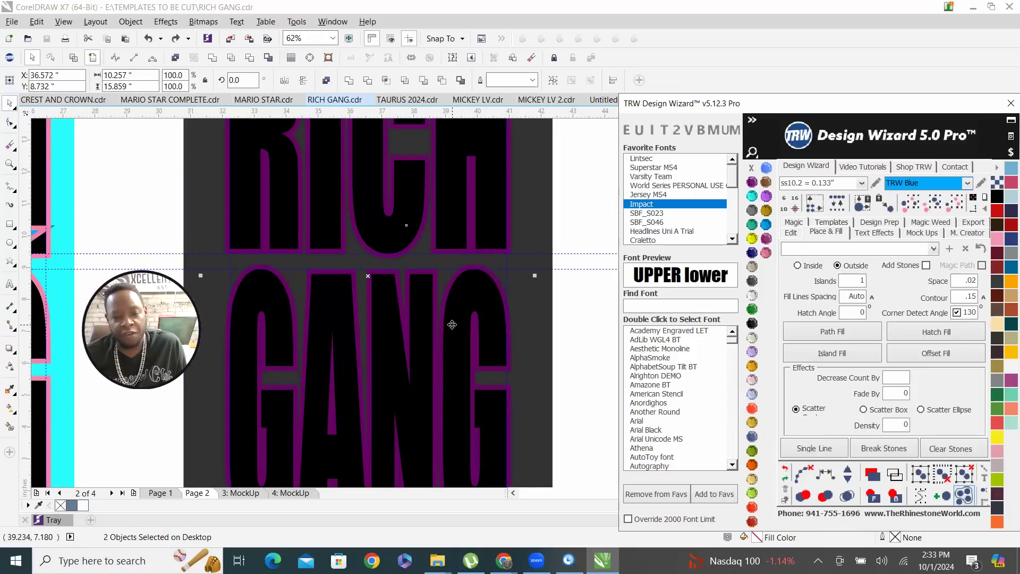
Bring the selected star and black lettering to the front, above the Amethyst contour, and clear the selection.
scroll(559, 335, "down", 1)
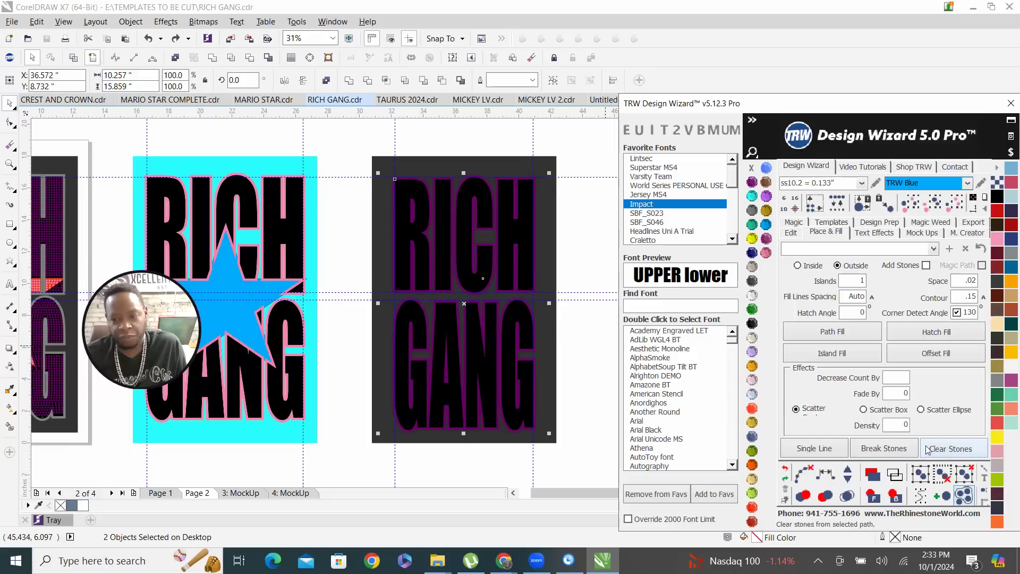
left_click(871, 495)
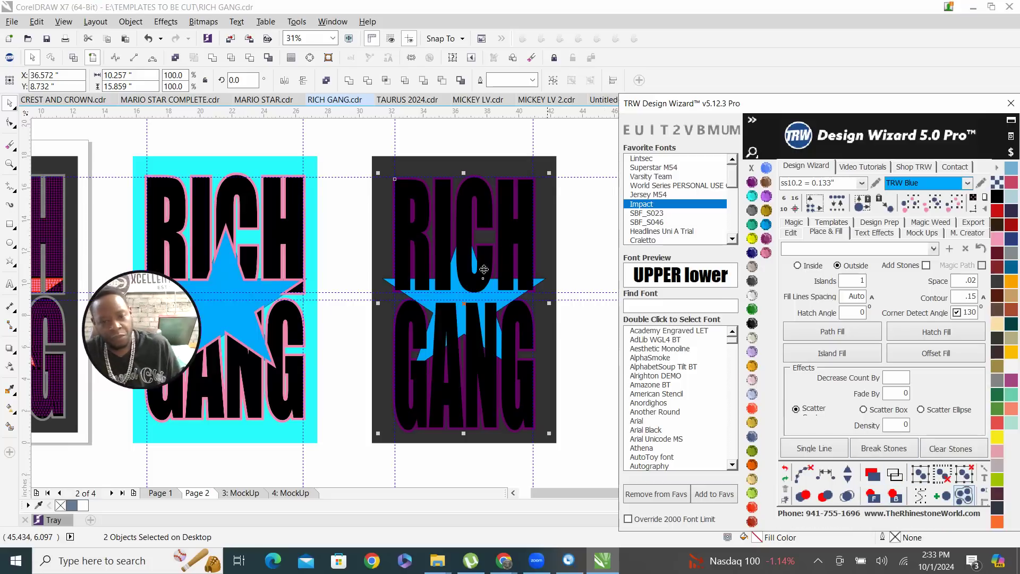
scroll(483, 269, "up", 1)
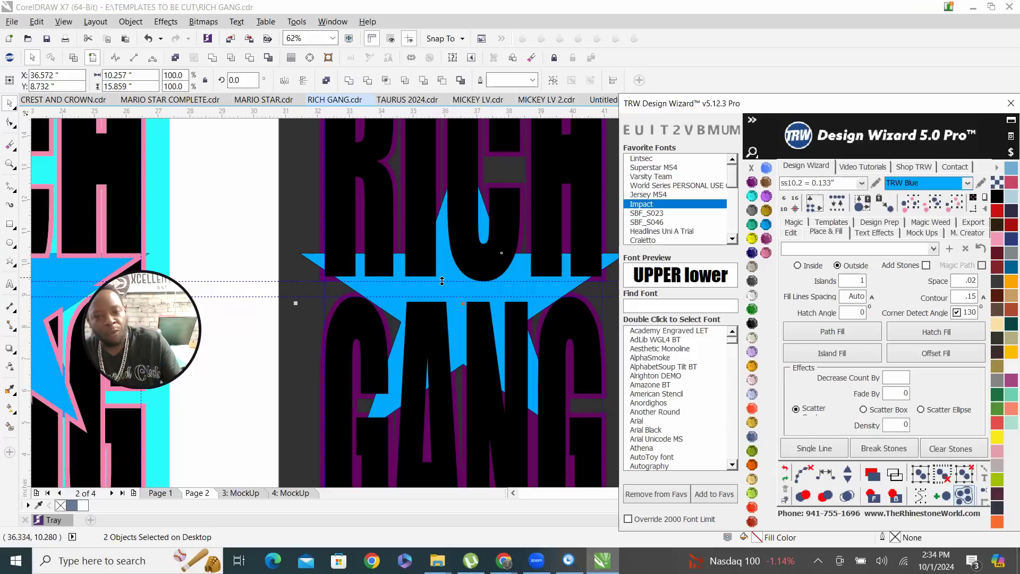
scroll(444, 281, "down", 1)
left_click(573, 266)
Select the blue star together with the black RICH GANG lettering and trim the lettering with the star.
scroll(455, 267, "up", 1)
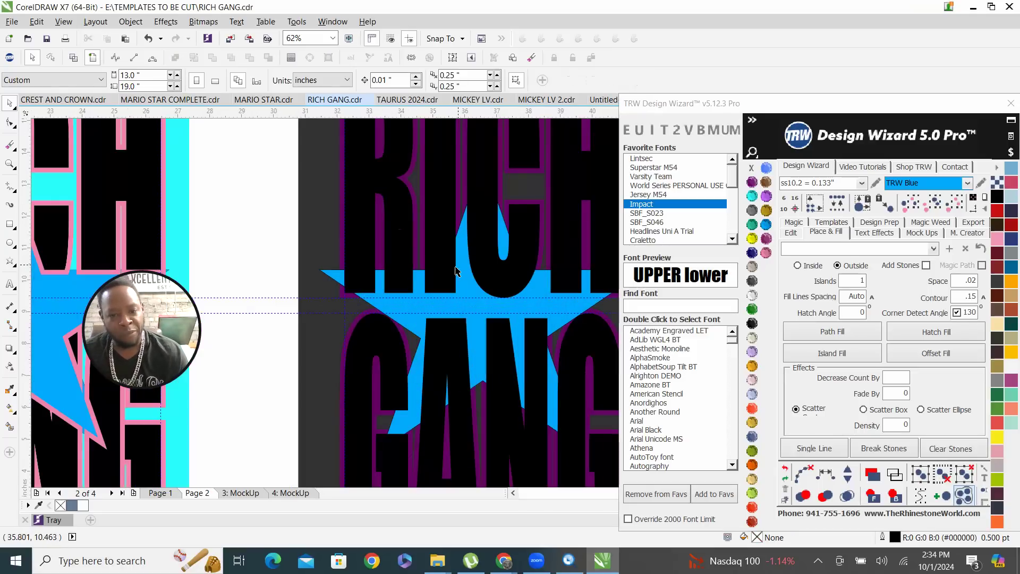
left_click(462, 266)
left_click(483, 246, "shift")
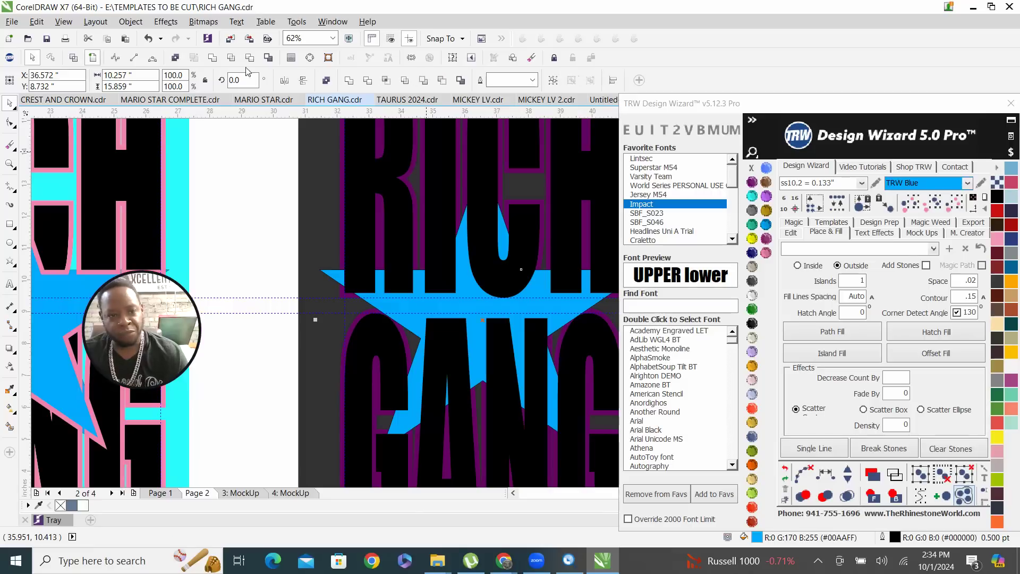
left_click(250, 58)
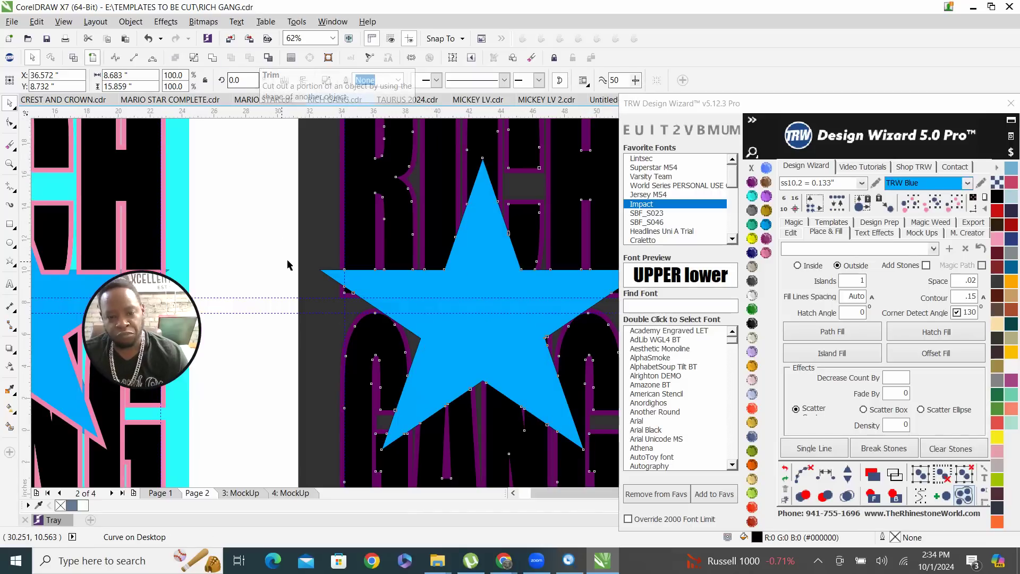
Move the blue star off the cut area, towards the lower right of the dark grey background.
scroll(465, 247, "down", 1)
left_click(504, 249)
left_click_drag(383, 270, 436, 341)
Recolour the Amethyst contour behind the trimmed lettering to Aquamarine.
scroll(425, 271, "up", 4)
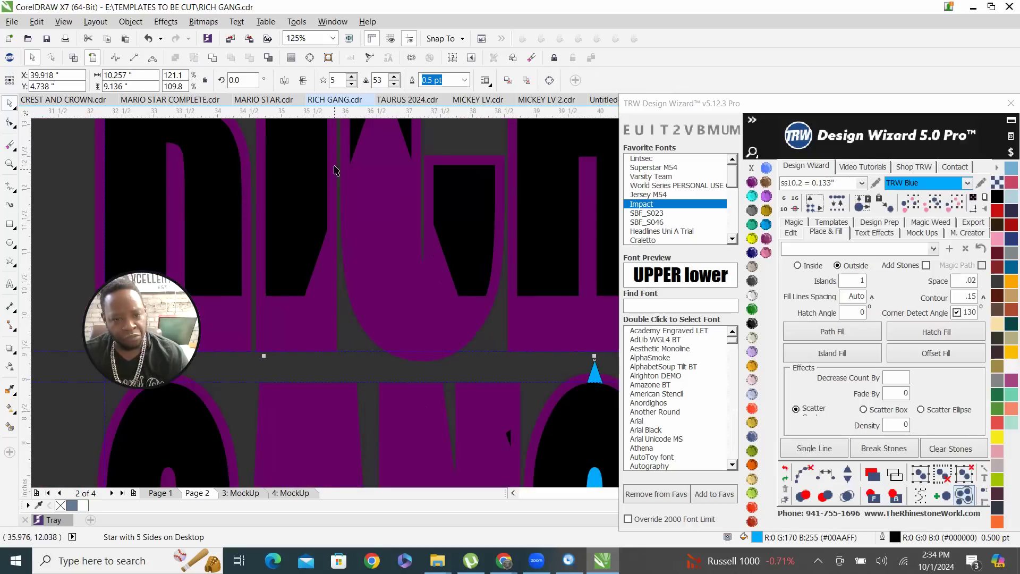
left_click(348, 158)
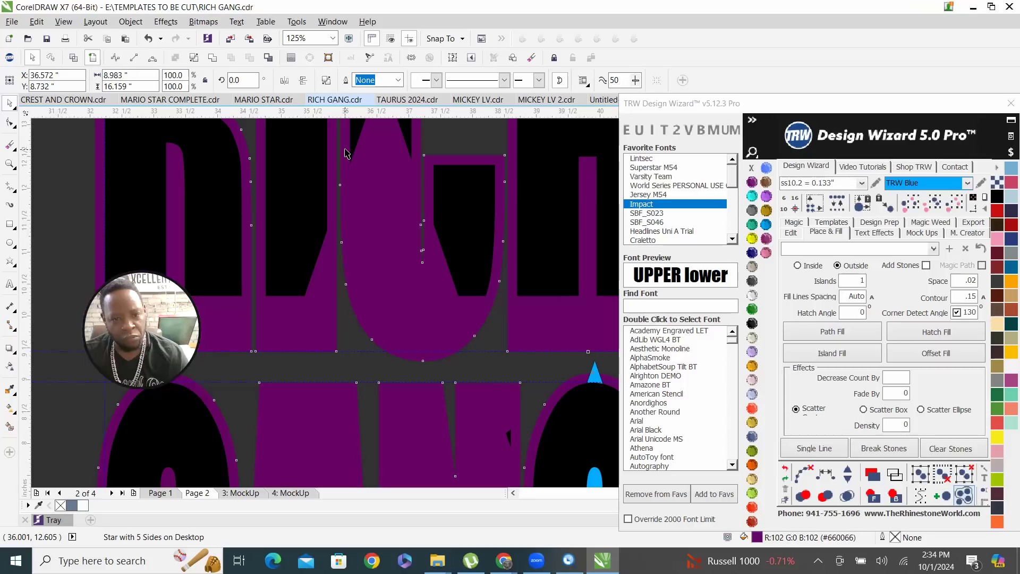
left_click(752, 197)
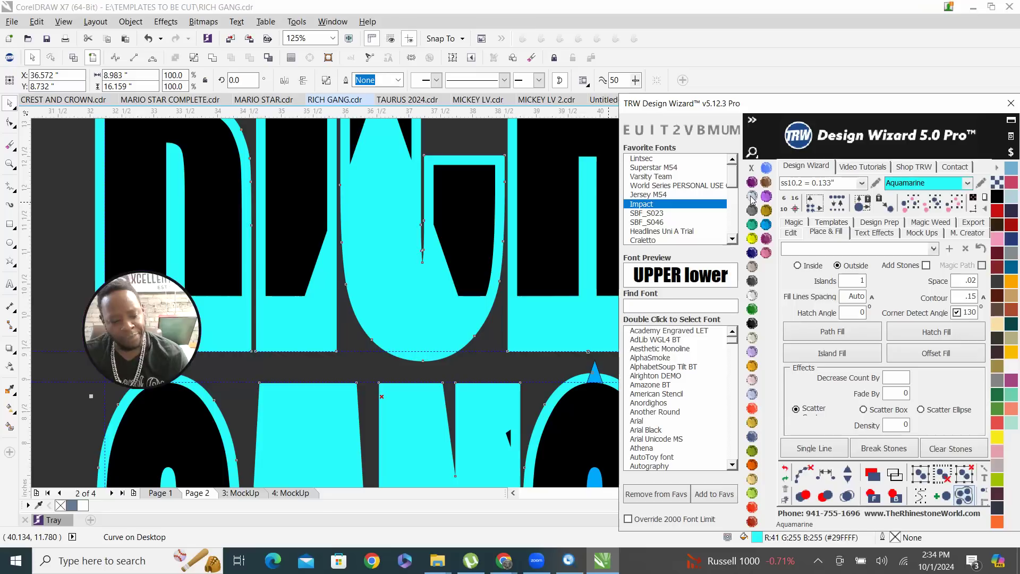
scroll(311, 266, "down", 4)
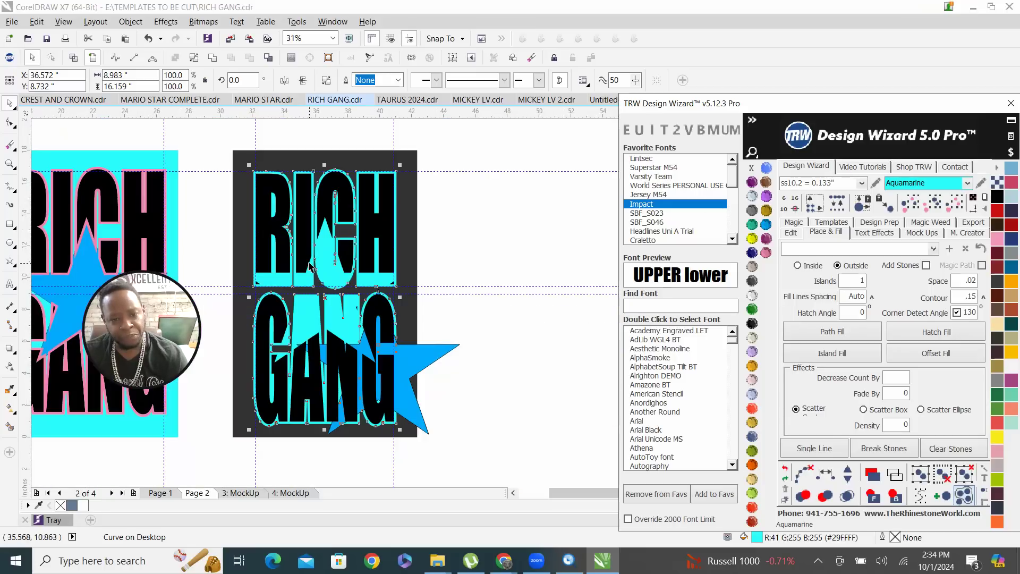
Undo the contour's Aquamarine recolour and the star's last move, and nudge the blue star 15 inches to the right.
left_click(800, 79)
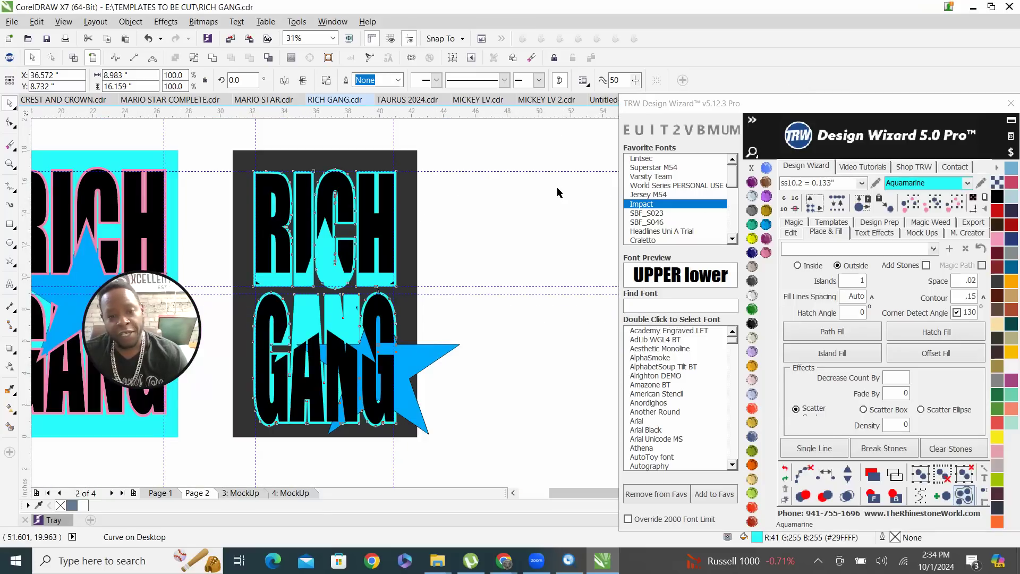
key("ctrl+z")
key("ctrl+z")
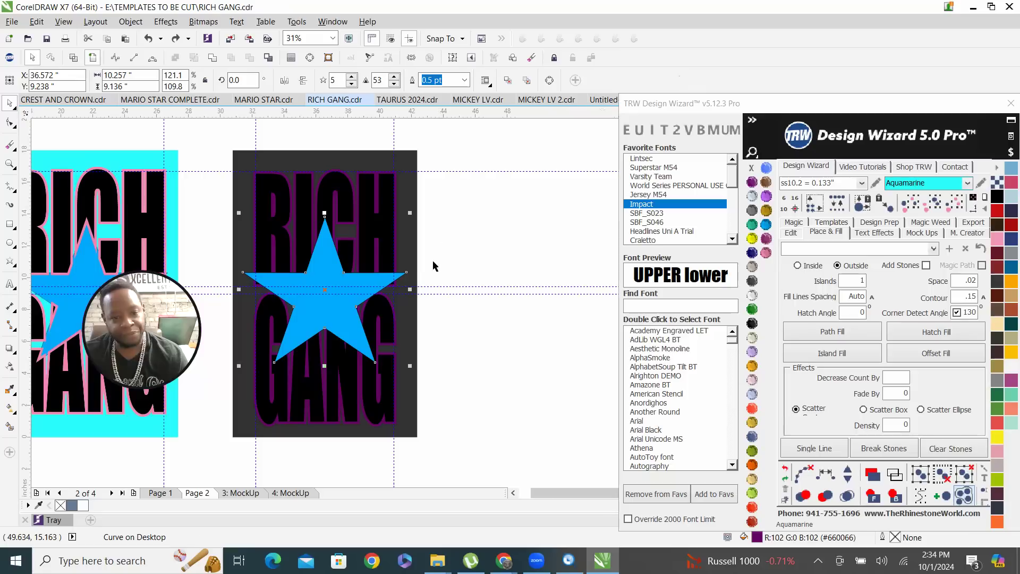
left_click(791, 233)
left_click(906, 322)
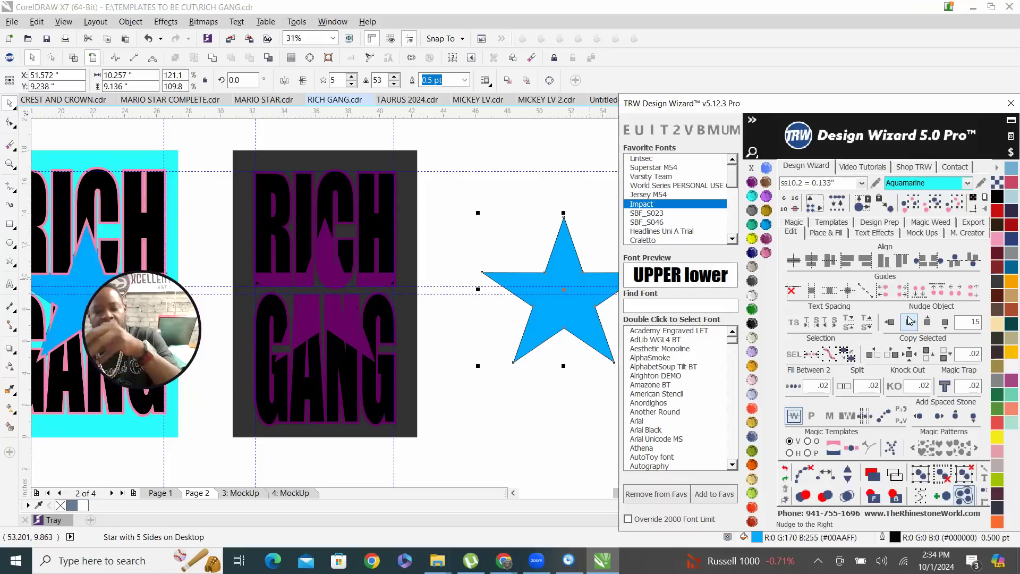
Smart-fill the purple contour around the joined G, A and N of GANG and nudge the new shape 15 inches right.
left_click(10, 427)
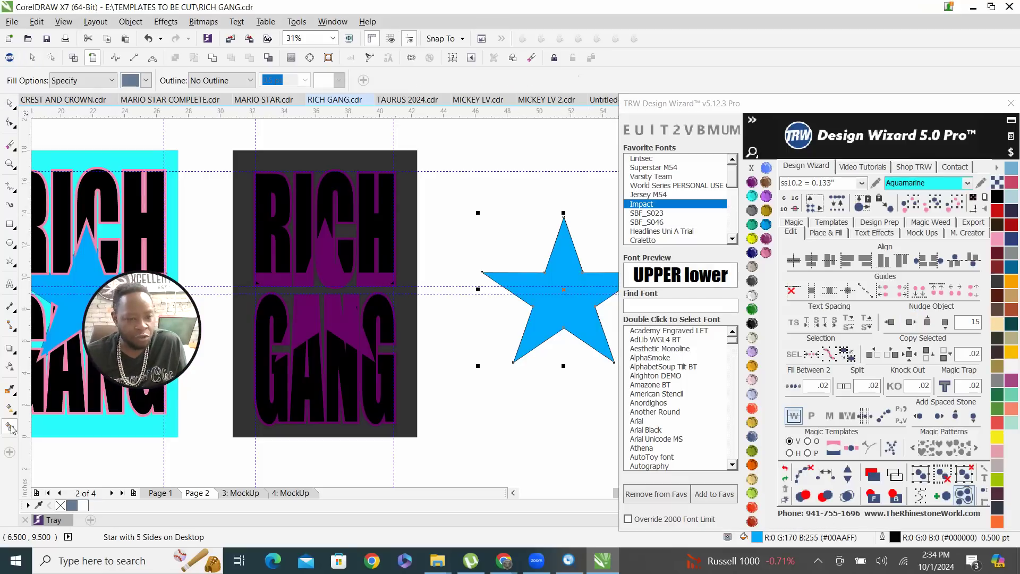
left_click(307, 315)
scroll(306, 319, "up", 4)
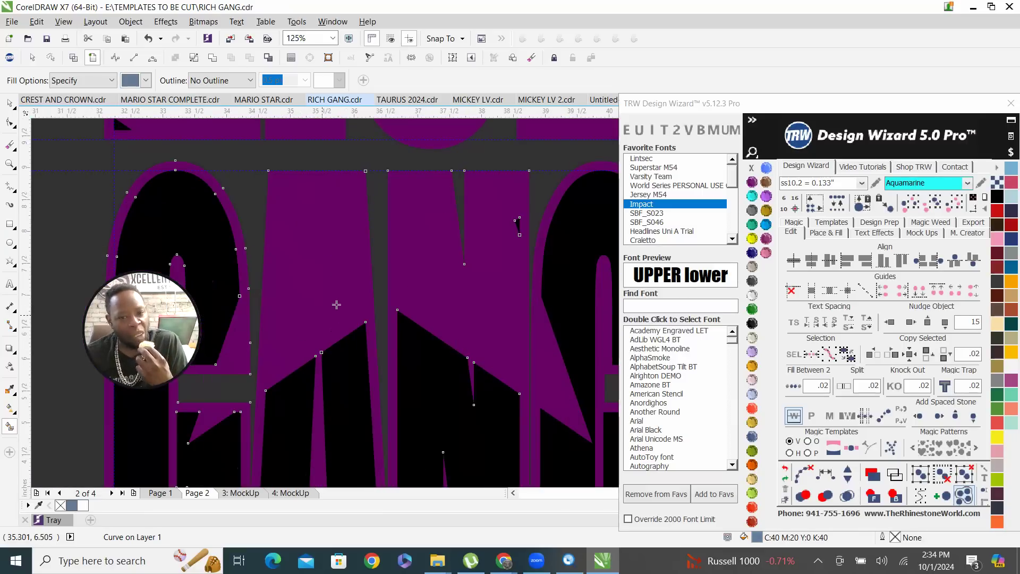
left_click(785, 468)
scroll(419, 317, "down", 4)
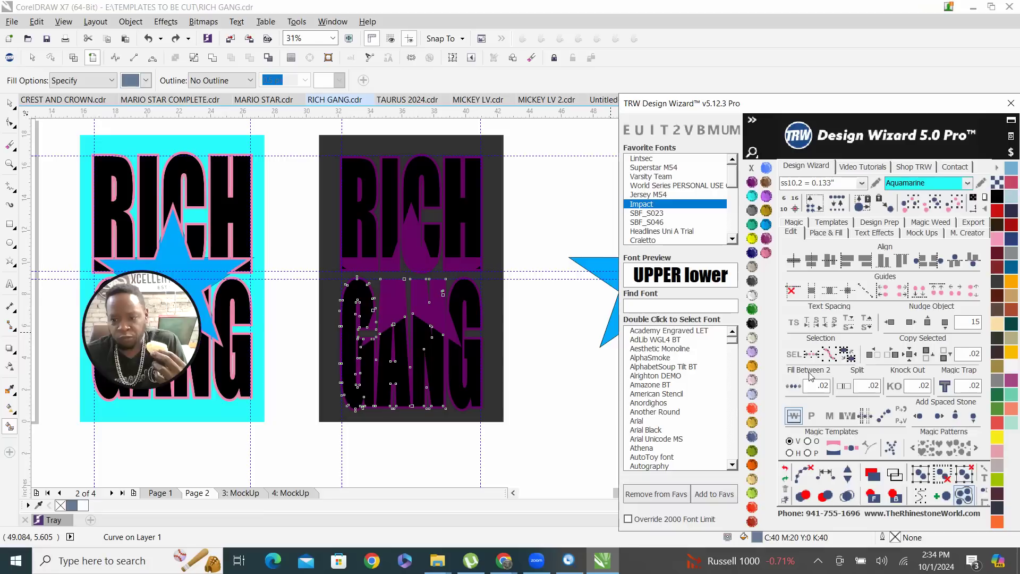
left_click(910, 321)
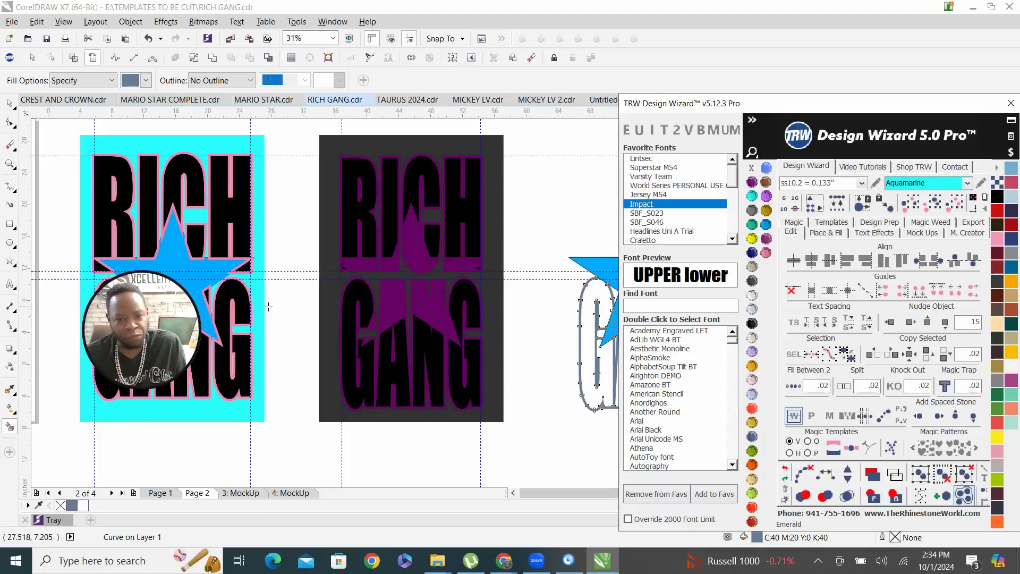
Smart-fill the purple contour around the final G of GANG and nudge the new shape 15 inches right.
scroll(319, 359, "down", 2)
scroll(475, 351, "up", 2)
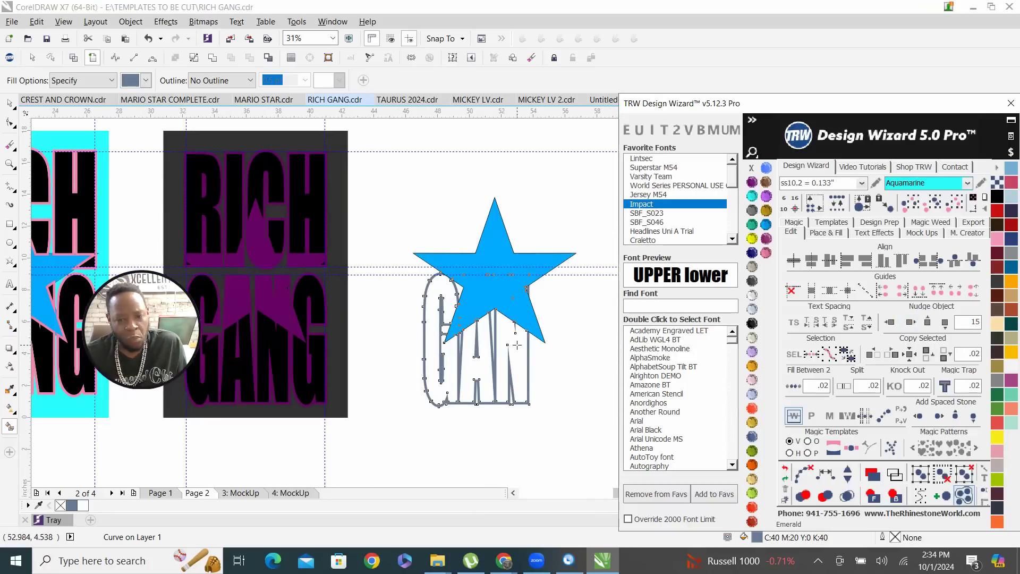
scroll(516, 345, "up", 4)
scroll(501, 295, "down", 4)
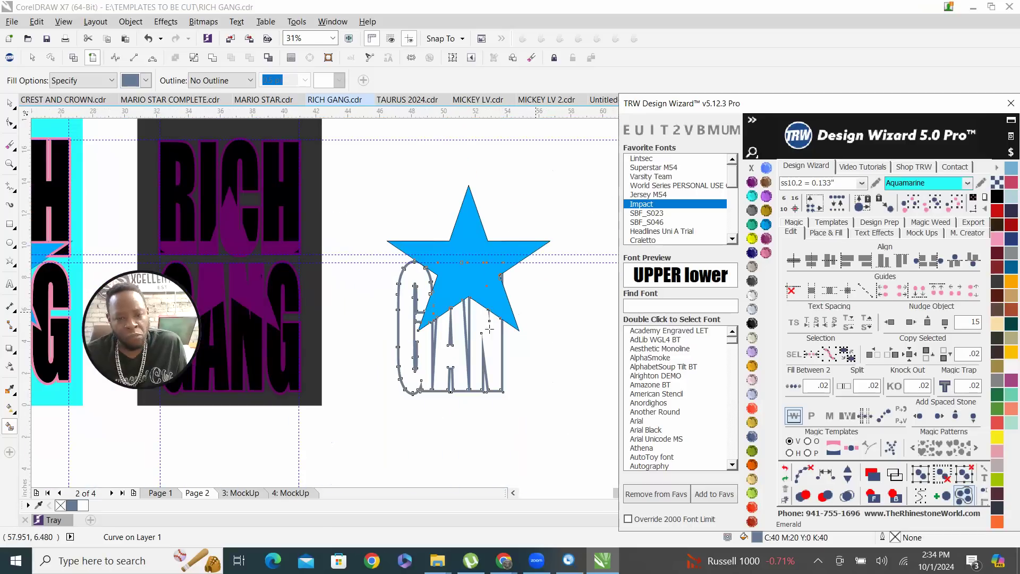
scroll(292, 385, "up", 6)
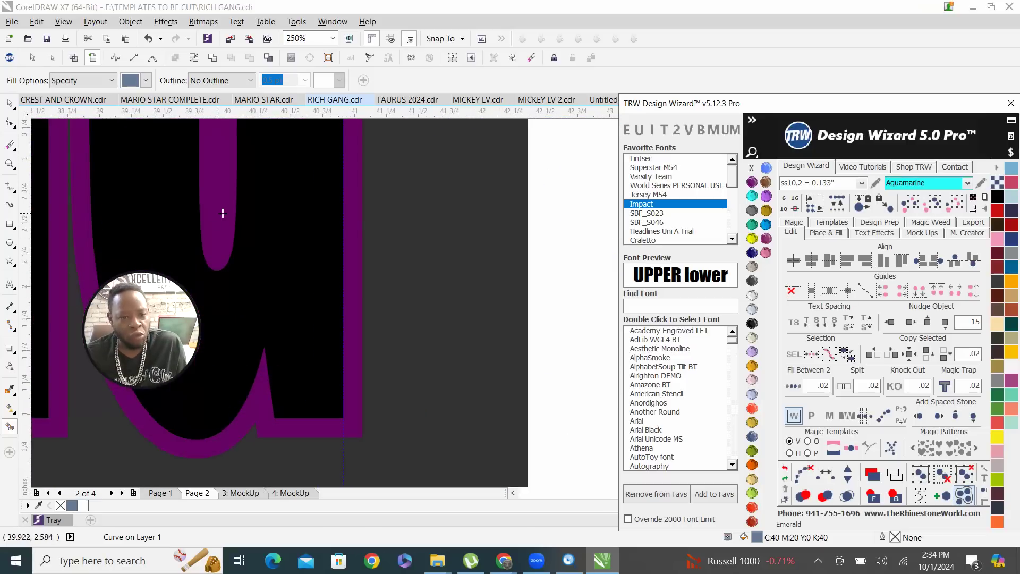
scroll(298, 290, "down", 4)
left_click(910, 323)
scroll(303, 319, "down", 2)
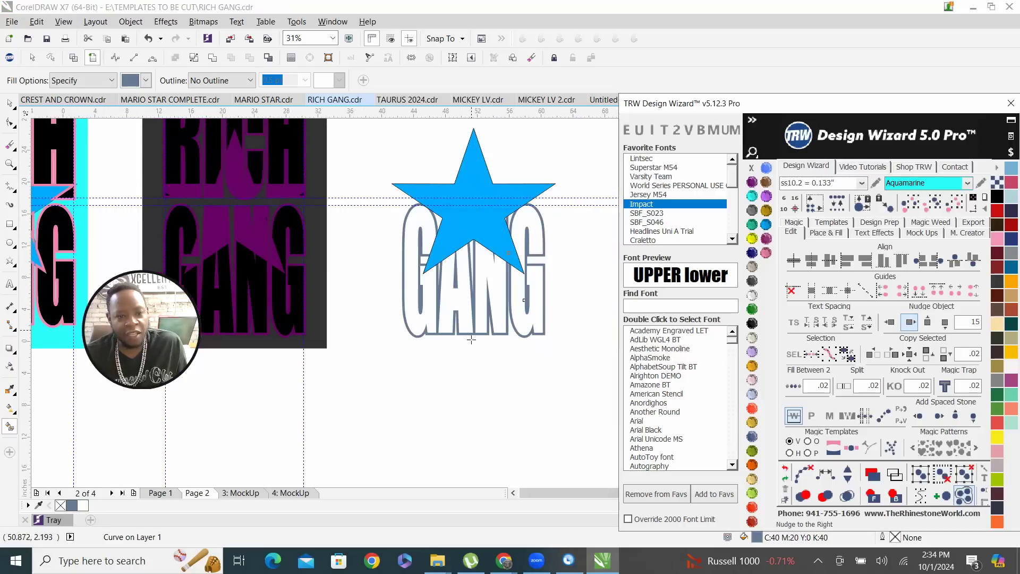
Smart-fill the purple contour around the R of RICH and nudge the new shape 15 inches right.
scroll(478, 342, "down", 2)
scroll(334, 167, "up", 8)
left_click(334, 168)
scroll(351, 209, "down", 5)
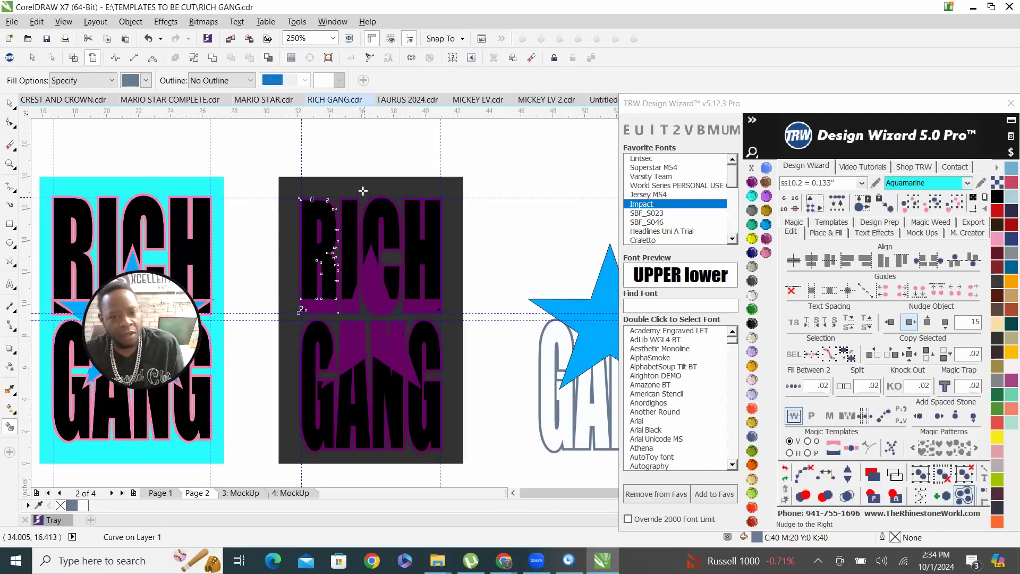
scroll(346, 212, "up", 3)
left_click(342, 197)
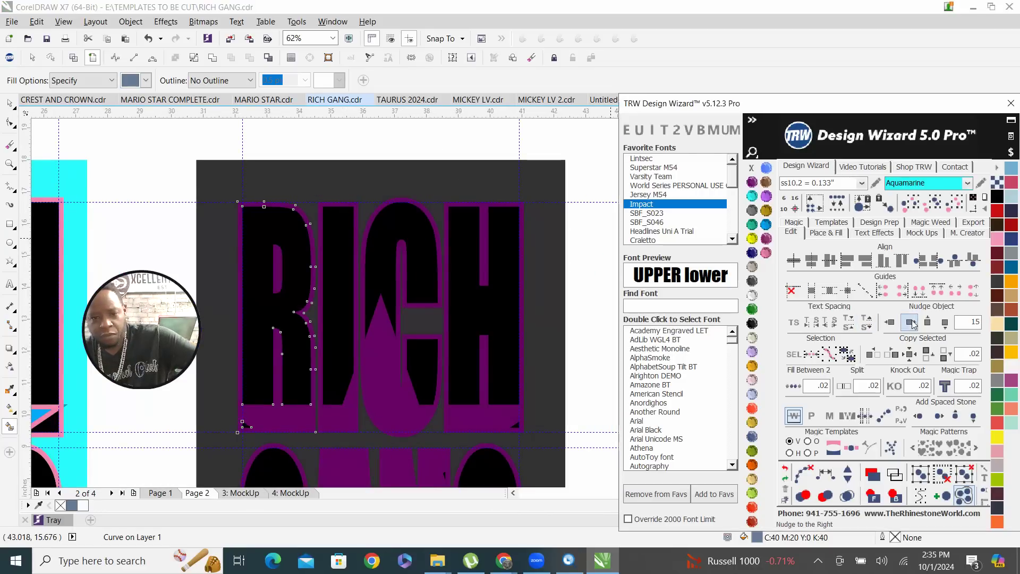
Smart-fill the purple contours of the I and the C in RICH, nudging each new shape 15 inches right.
scroll(356, 217, "up", 4)
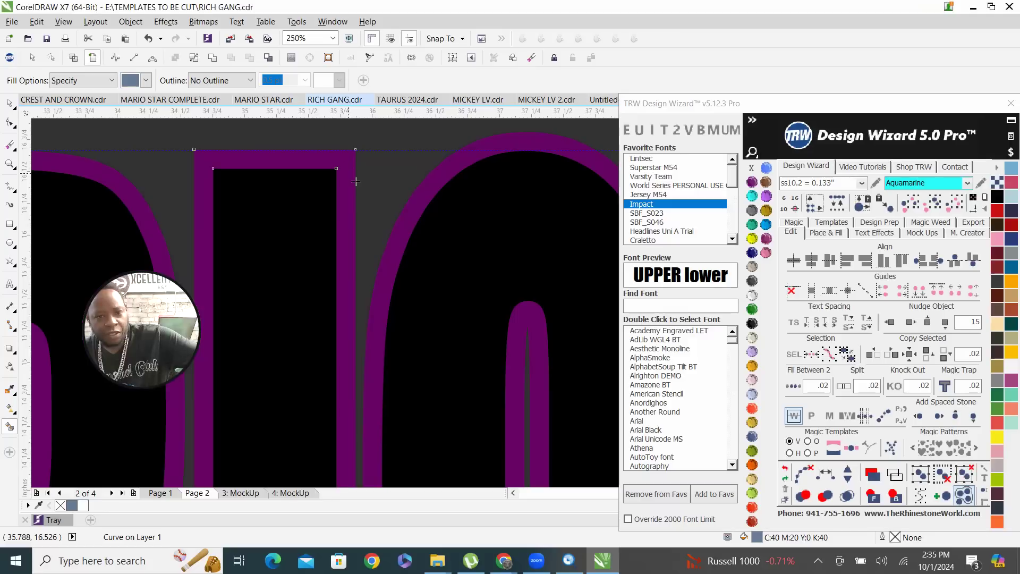
left_click(909, 322)
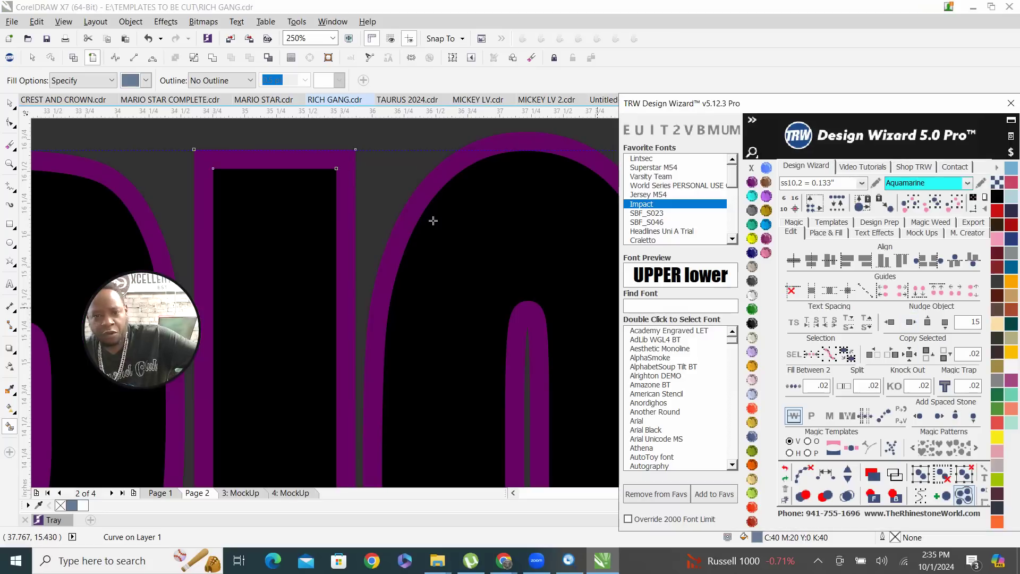
left_click(434, 182)
scroll(376, 221, "down", 4)
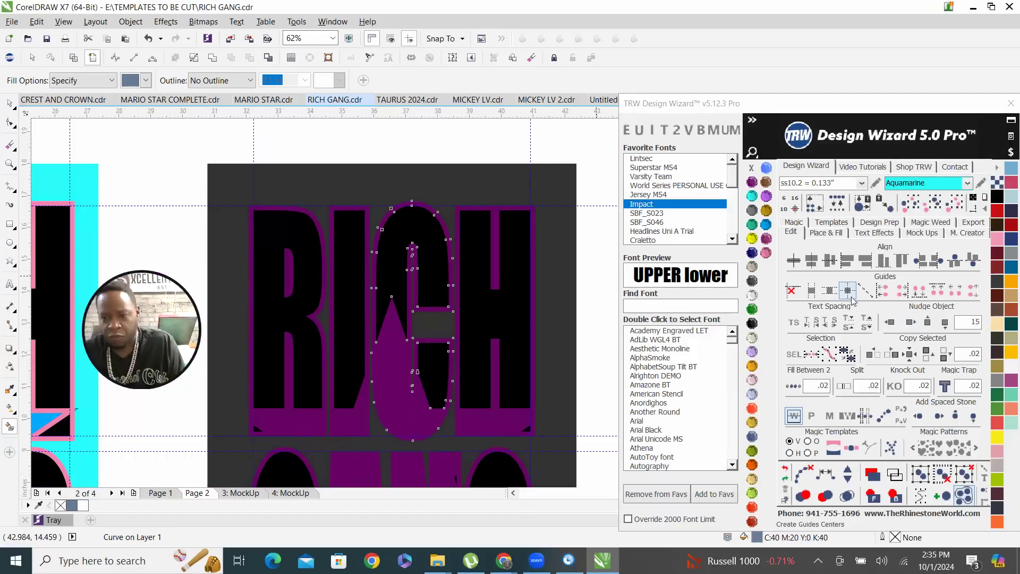
left_click(910, 322)
Smart-fill the purple contour around the H of RICH and nudge the new shape 15 inches right.
scroll(496, 230, "up", 4)
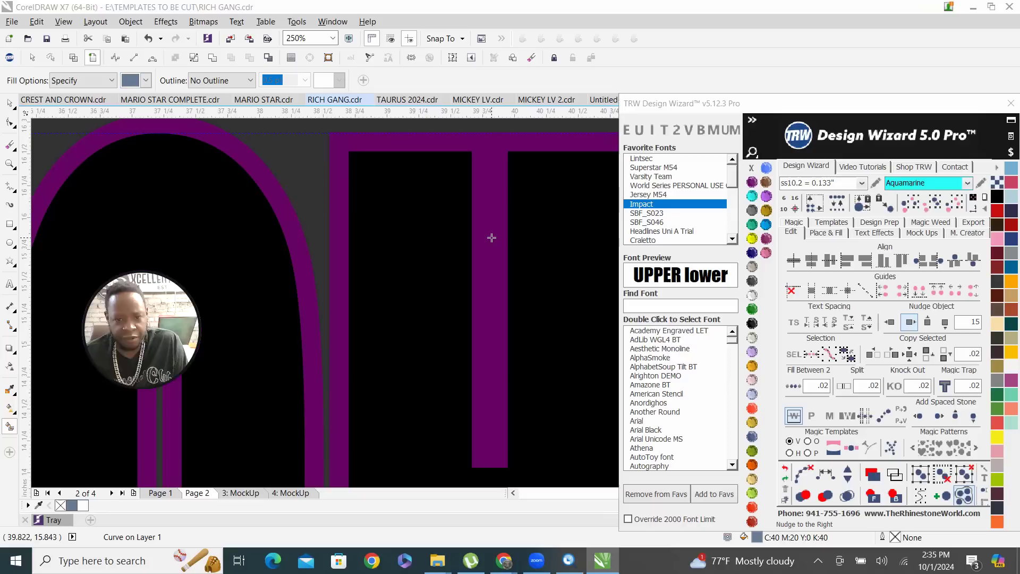
scroll(492, 237, "down", 4)
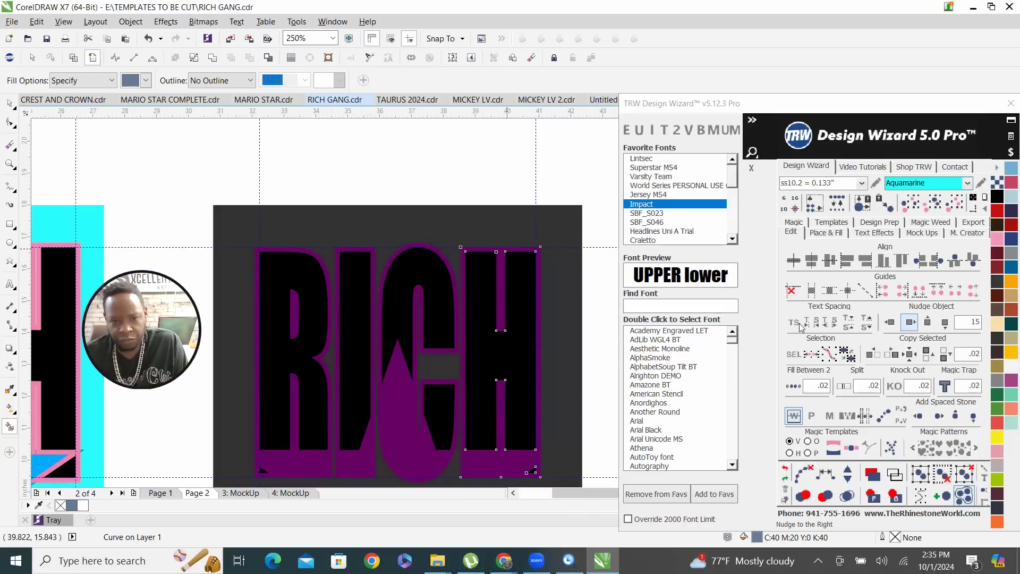
left_click(925, 321)
scroll(276, 301, "down", 4)
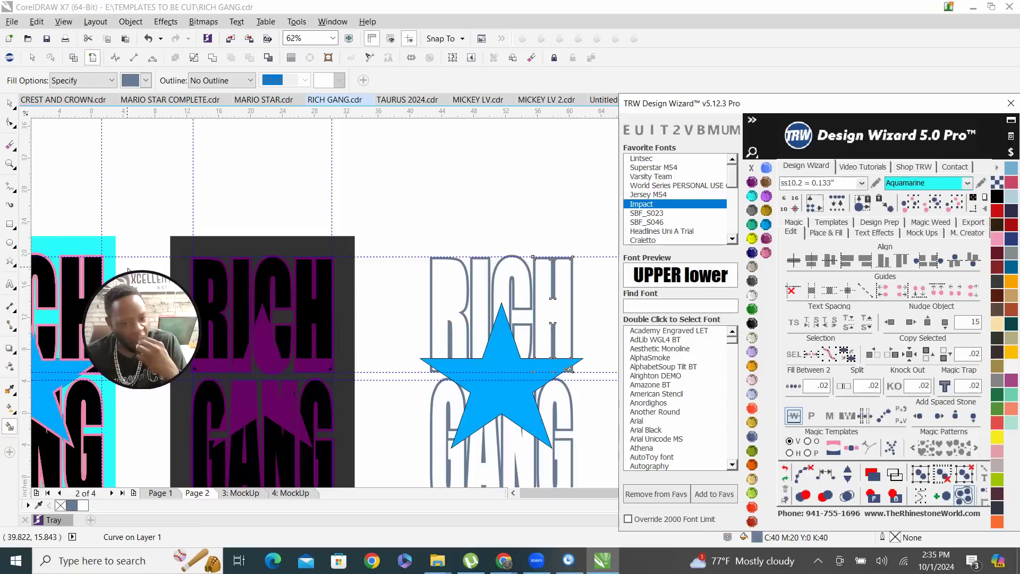
Smart-fill the purple area inside the R's upper bowl, nudge it 15 inches right, and save the file.
scroll(357, 300, "up", 4)
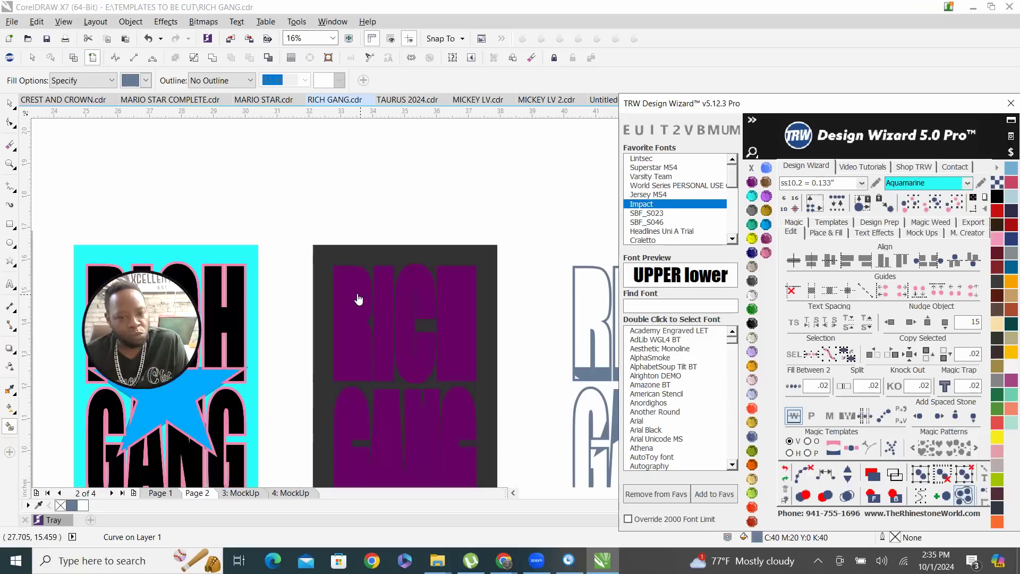
scroll(362, 305, "up", 2)
left_click(351, 309)
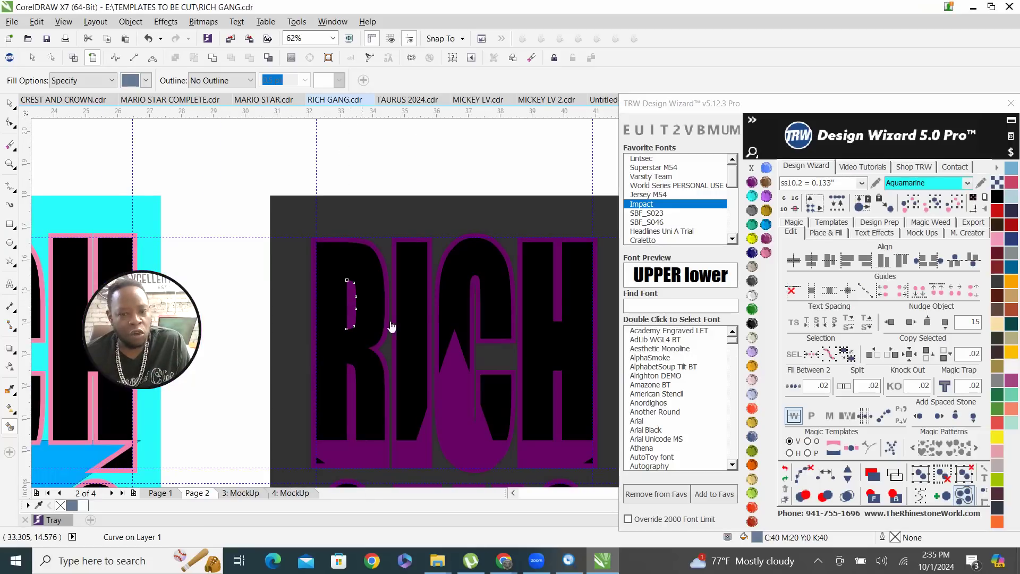
left_click(909, 322)
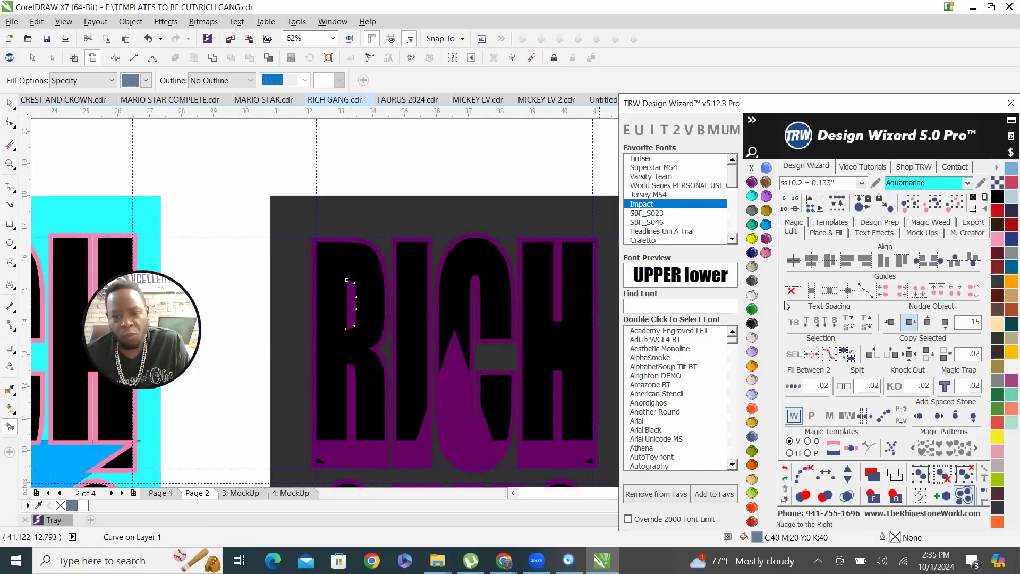
scroll(356, 286, "down", 6)
scroll(357, 286, "up", 3)
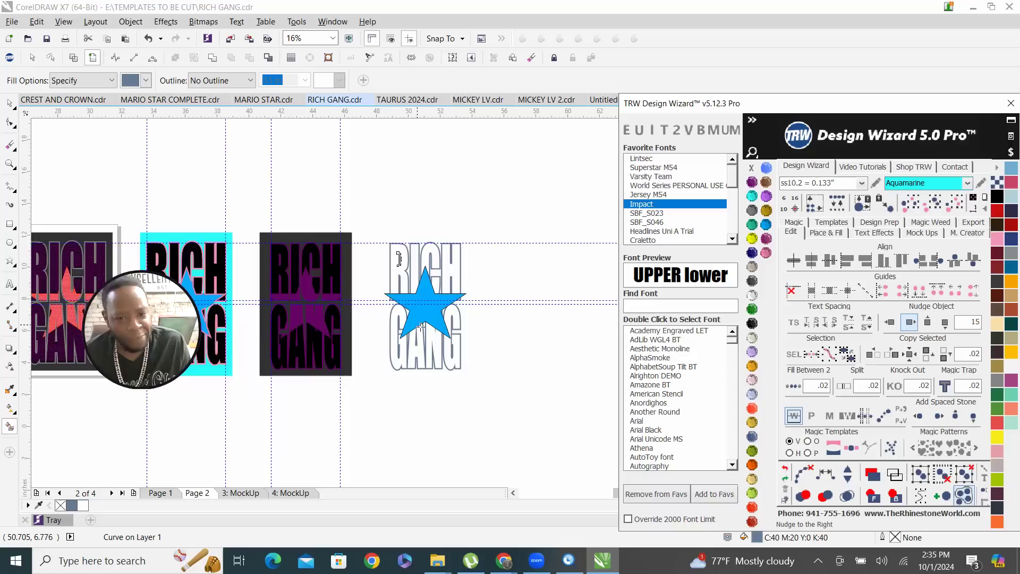
scroll(419, 321, "up", 2)
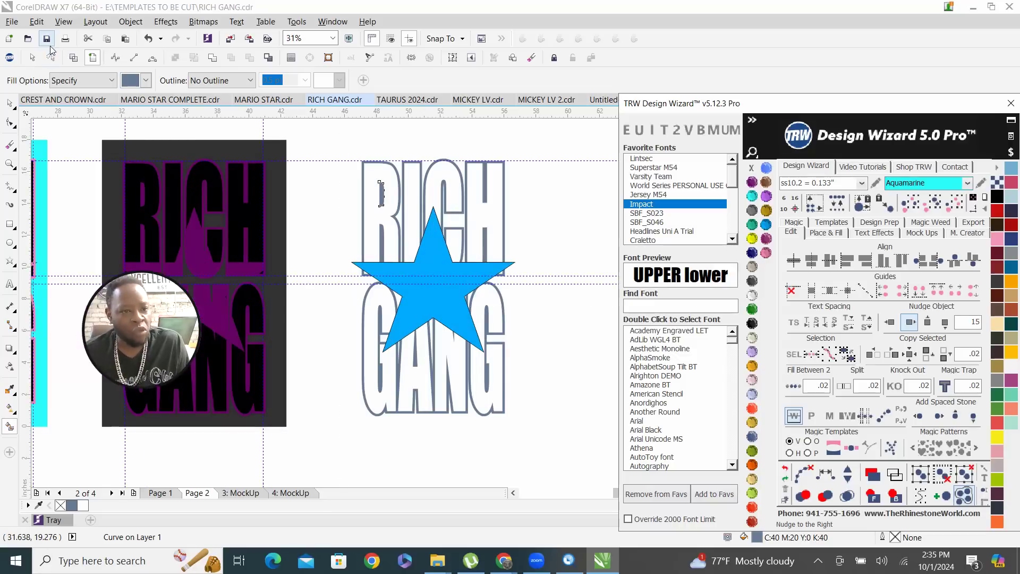
left_click(47, 40)
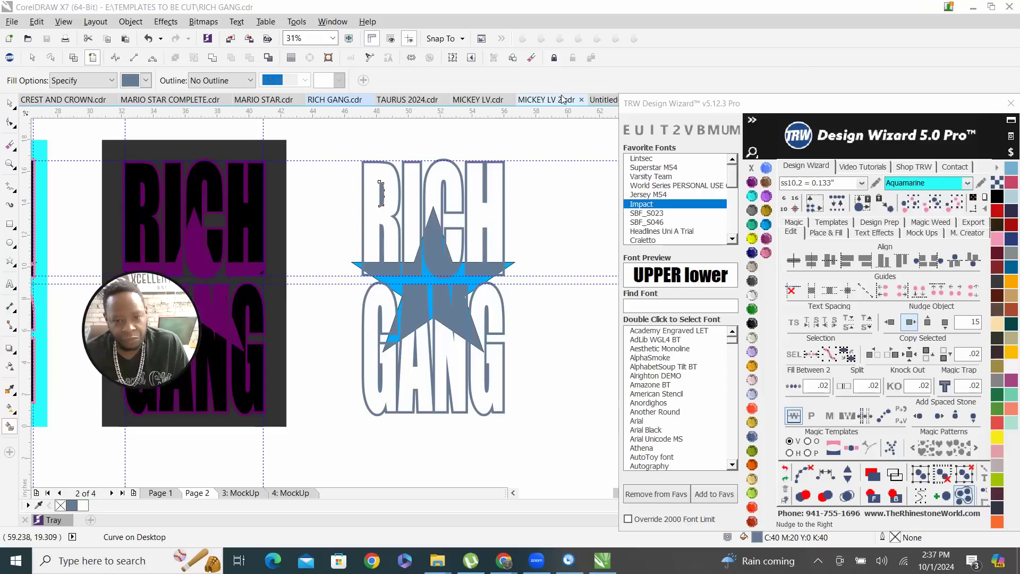
Recolour the copied C contour of RICH to Cobalt.
scroll(429, 144, "up", 2)
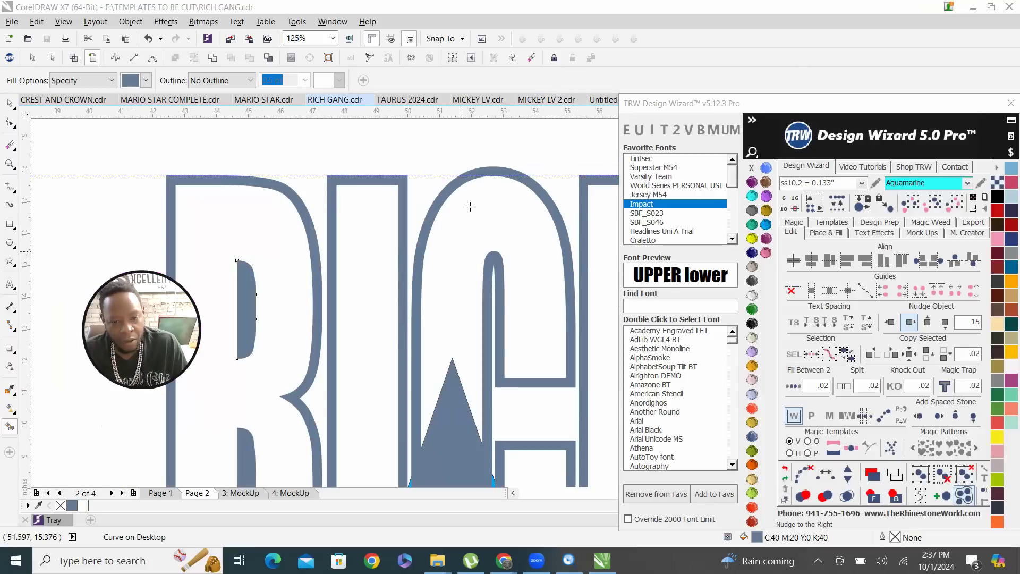
scroll(471, 207, "down", 2)
left_click(8, 103)
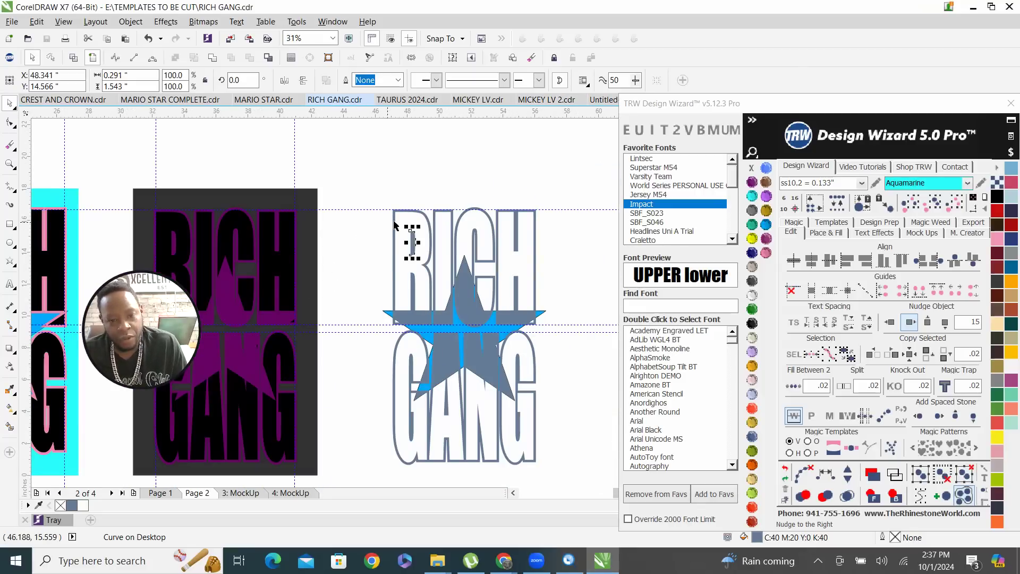
left_click(577, 289)
left_click(464, 307)
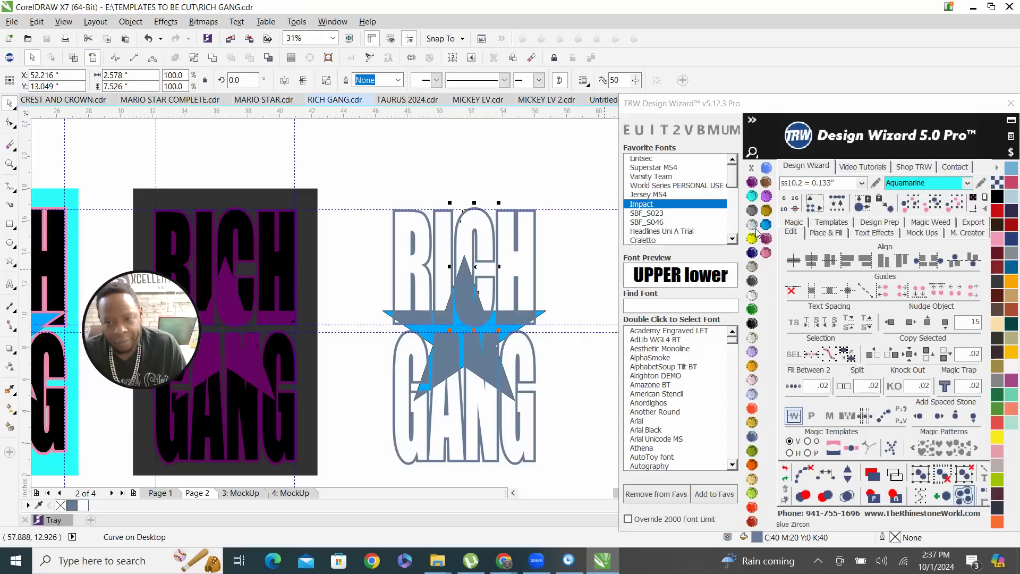
left_click(752, 253)
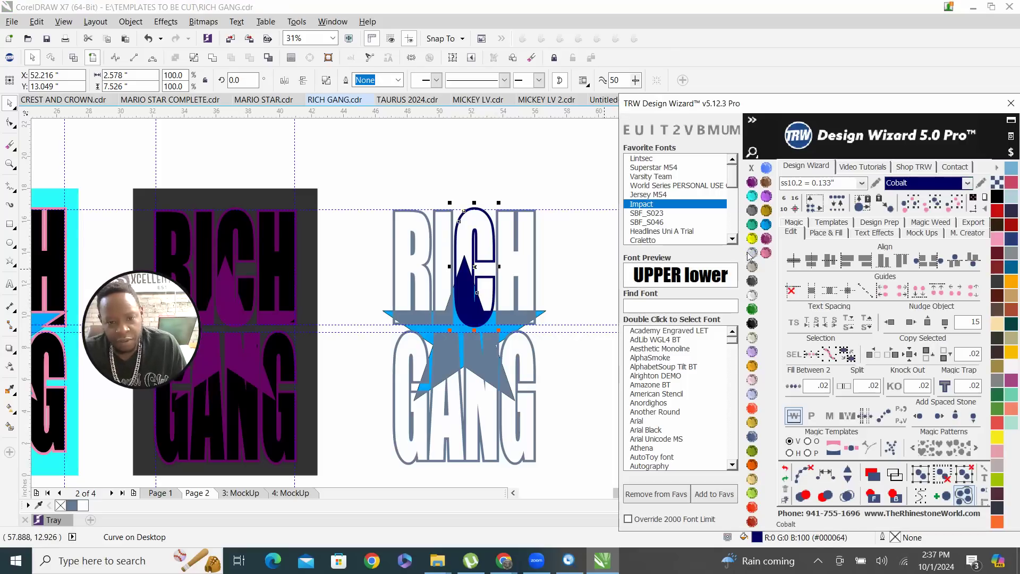
Select all shapes sharing the copied GAN contour's grey-blue colour and recolour them to Cobalt.
scroll(451, 340, "up", 2)
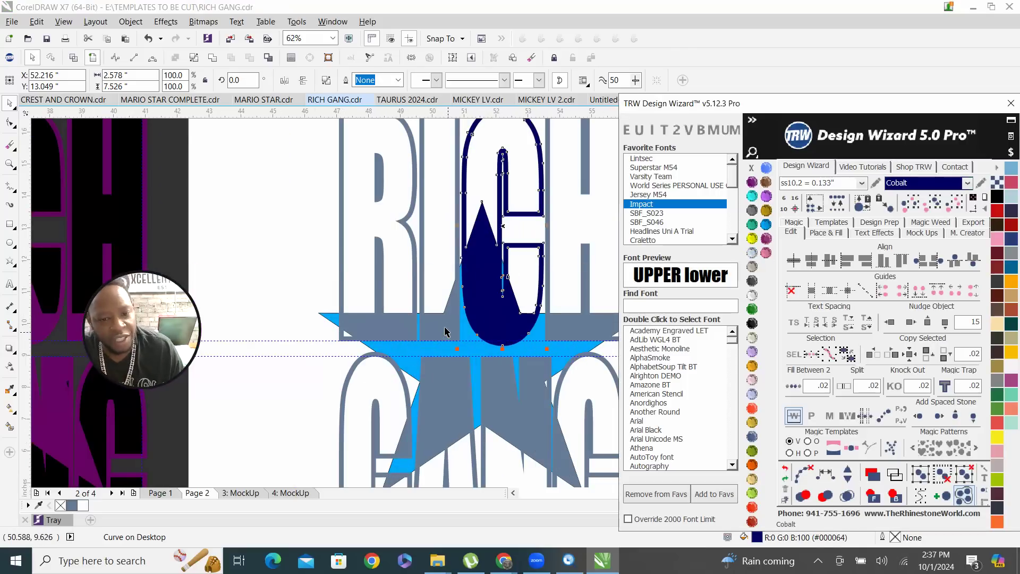
left_click(444, 323)
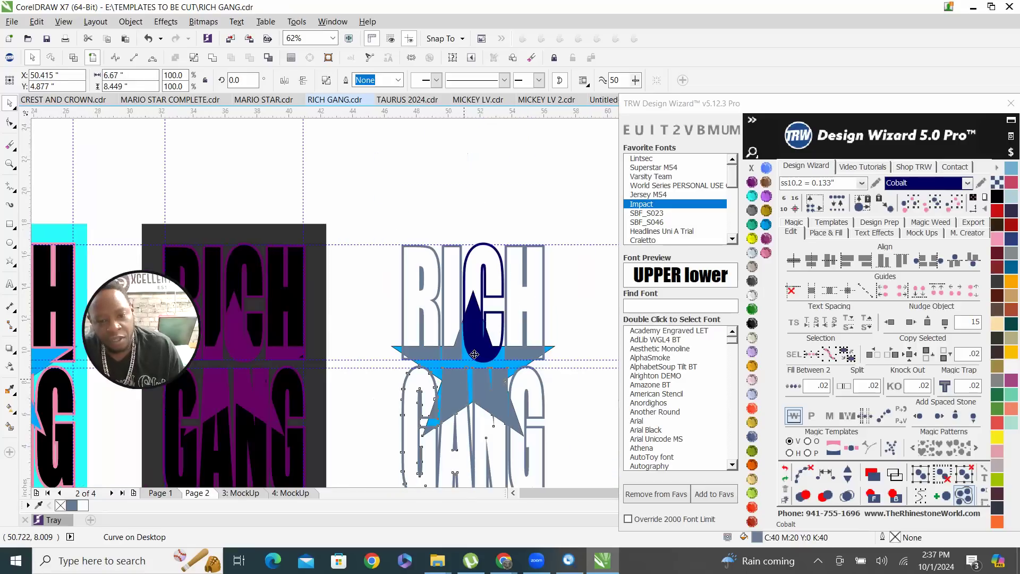
scroll(449, 392, "down", 2)
scroll(457, 408, "up", 1)
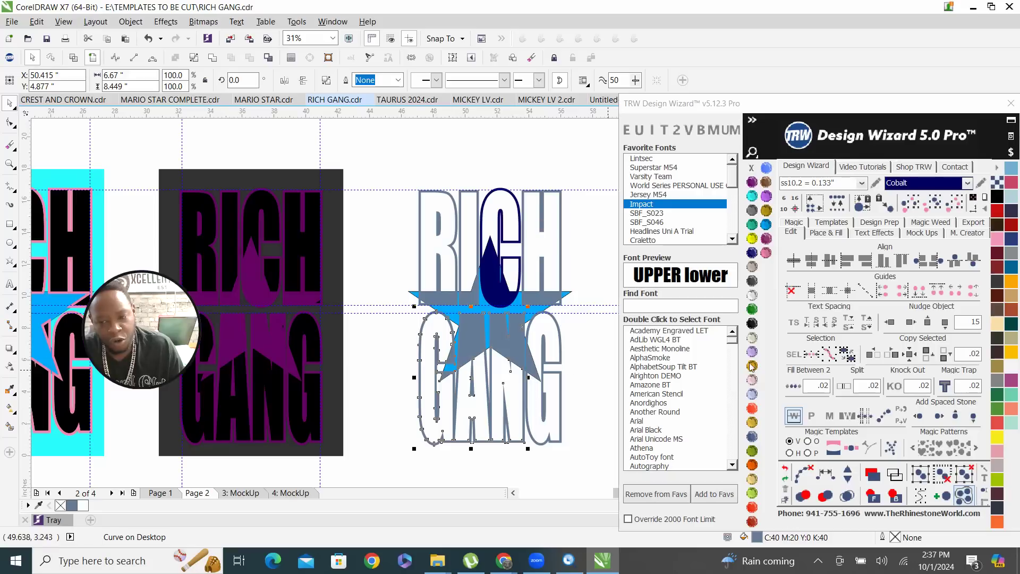
left_click(934, 204)
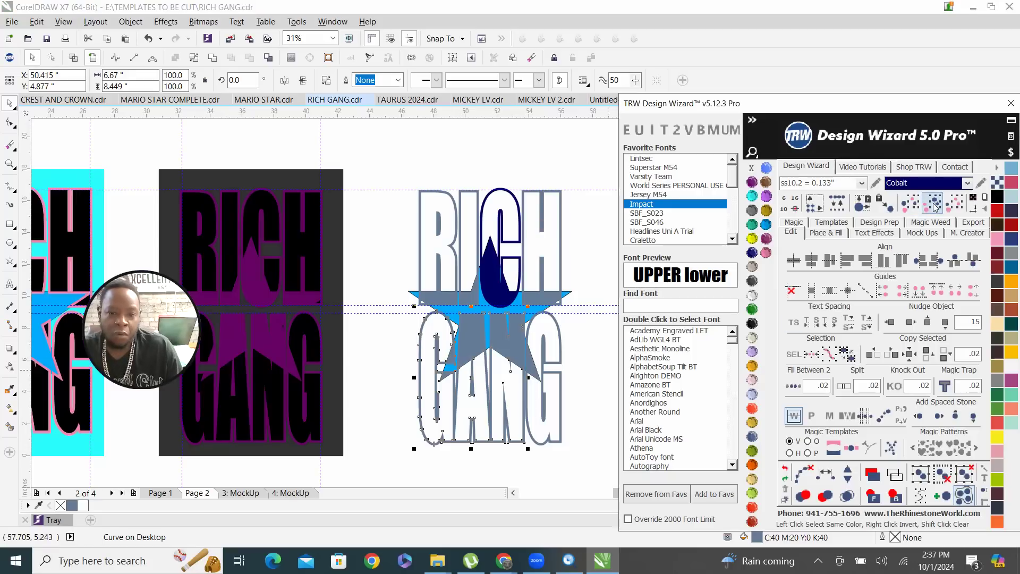
left_click(752, 253)
Delete the purple contour around the RICH GANG lettering on the dark grey design.
left_click(387, 388)
left_click(450, 367)
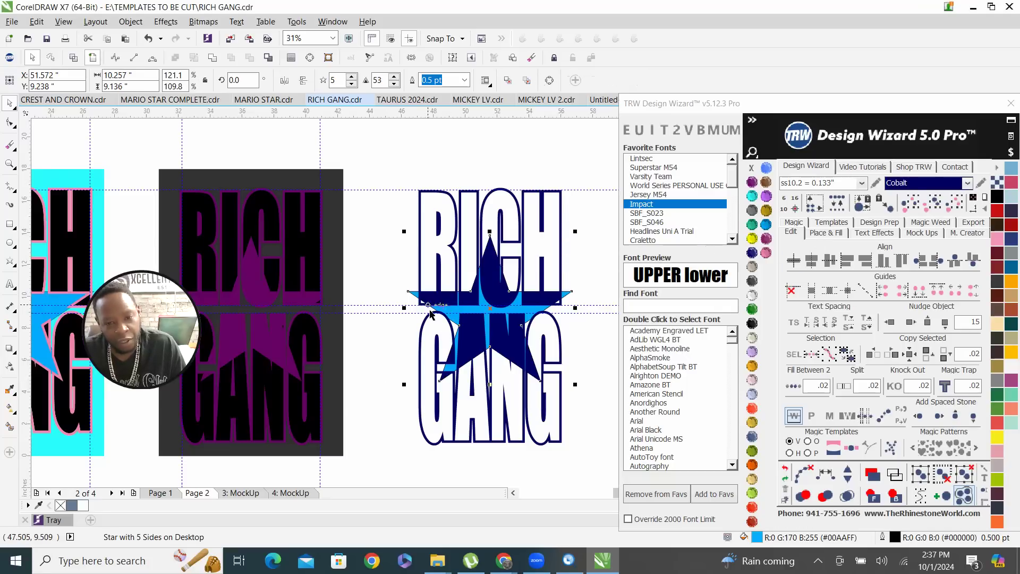
scroll(590, 305, "down", 2)
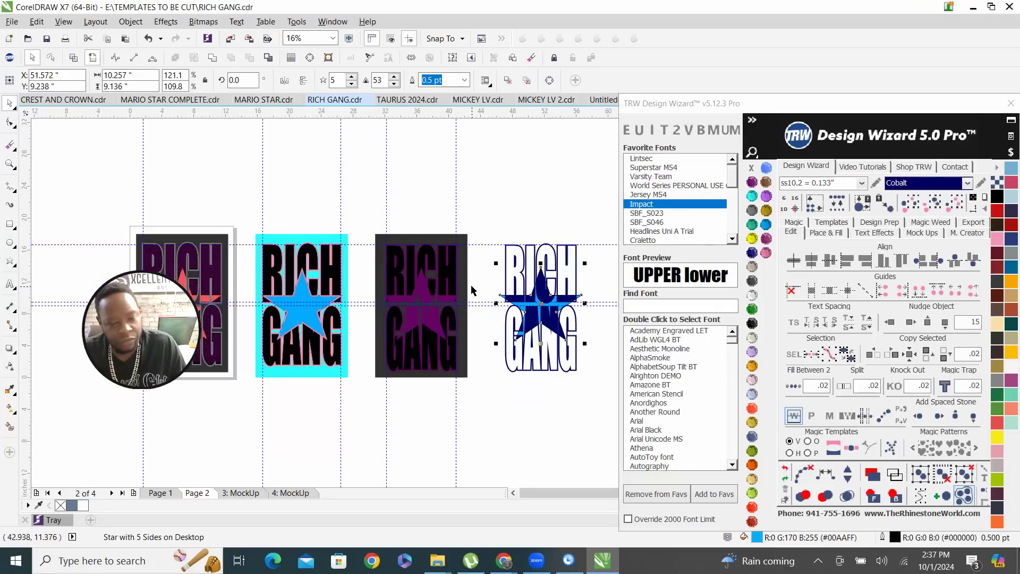
left_click(504, 224)
scroll(413, 317, "up", 4)
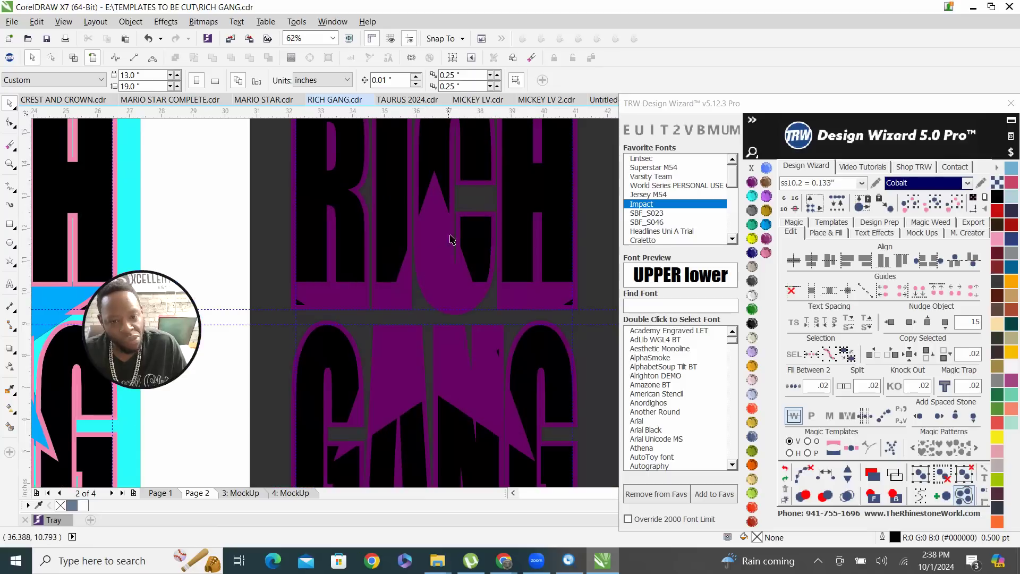
scroll(436, 239, "down", 4)
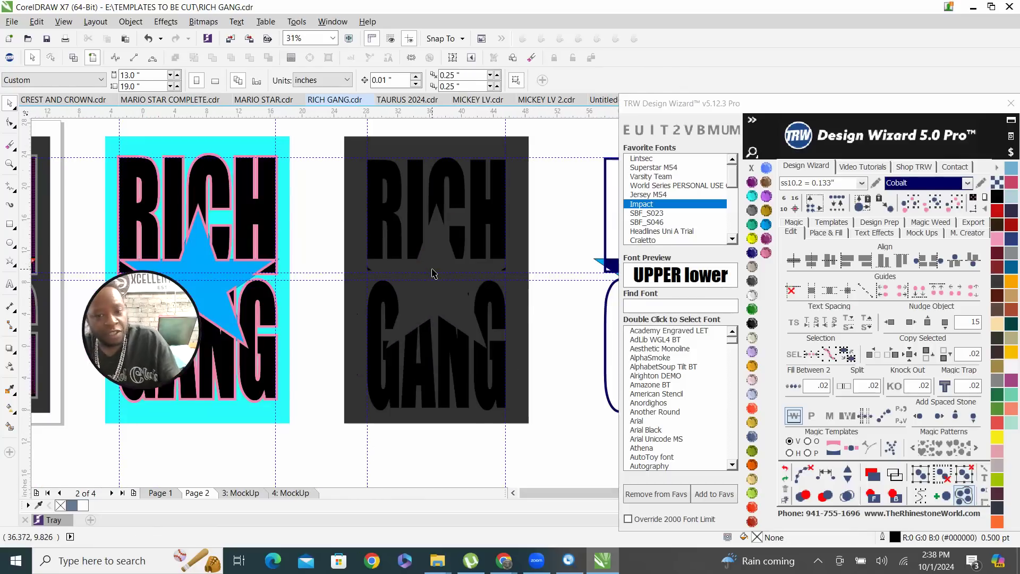
scroll(556, 270, "up", 2)
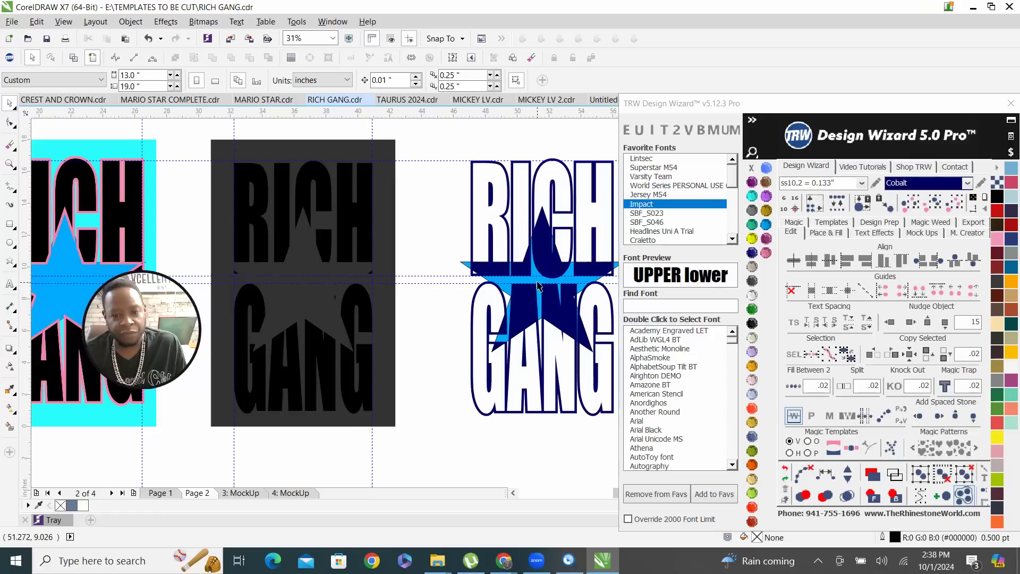
Nudge the blue star 15 inches left, from the Cobalt shapes onto the dark grey design.
left_click(550, 277)
left_click(890, 321)
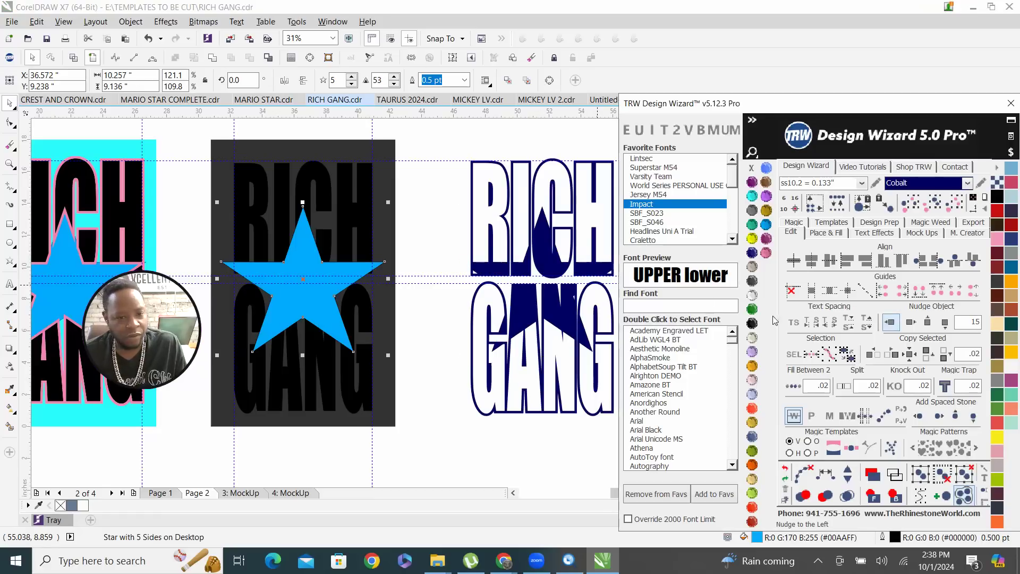
scroll(286, 242, "up", 2)
scroll(361, 197, "down", 2)
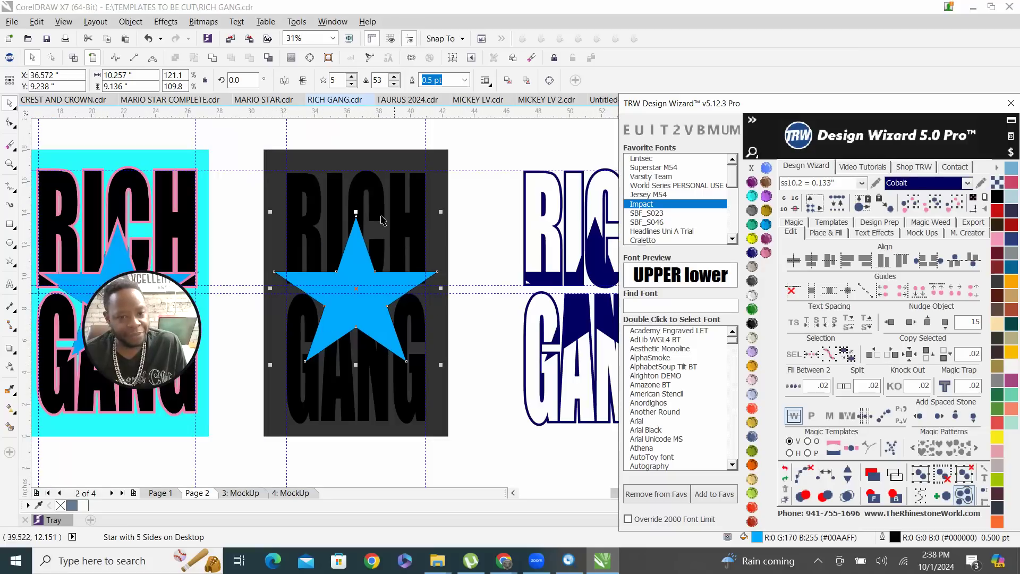
Add a white 0.15-inch outside contour around the black RICH GANG lettering on the dark grey design.
left_click(361, 198)
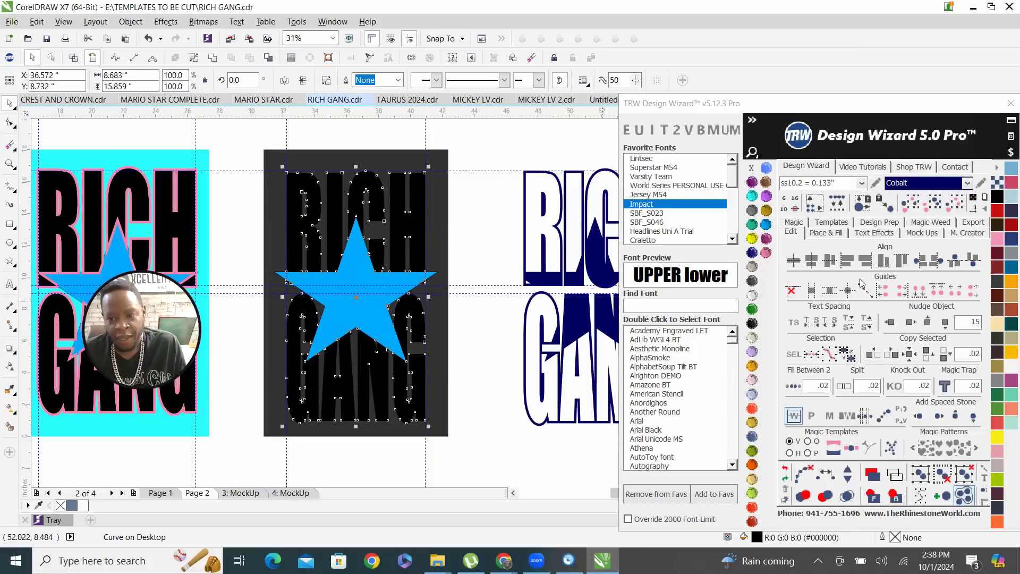
left_click(825, 233)
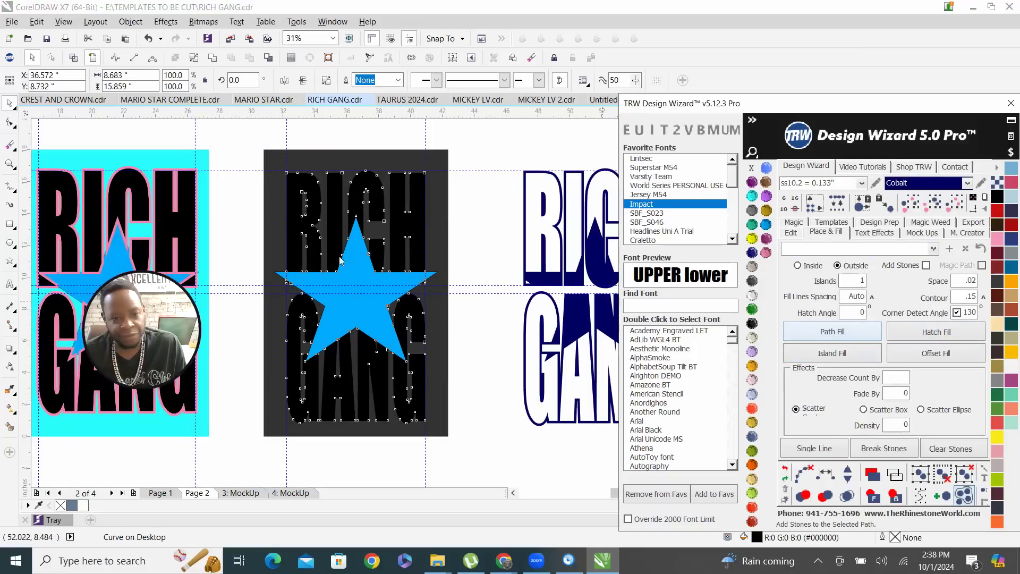
left_click(831, 331)
scroll(348, 242, "up", 3)
scroll(392, 262, "down", 3)
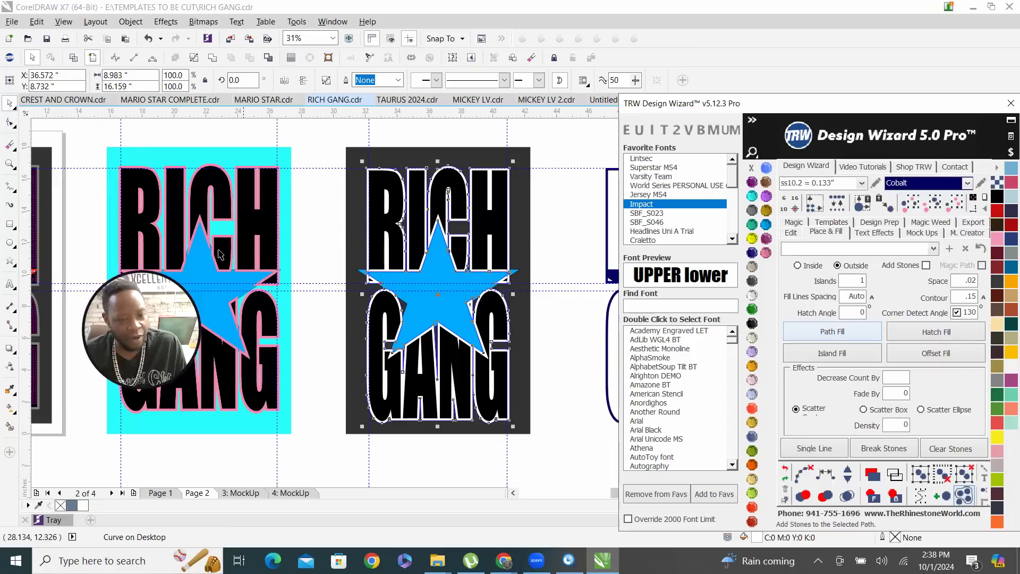
Examine the star overlap on the cyan design and the stone fills in the original RICH GANG template, and clear the selection.
scroll(162, 250, "up", 5)
scroll(209, 200, "down", 5)
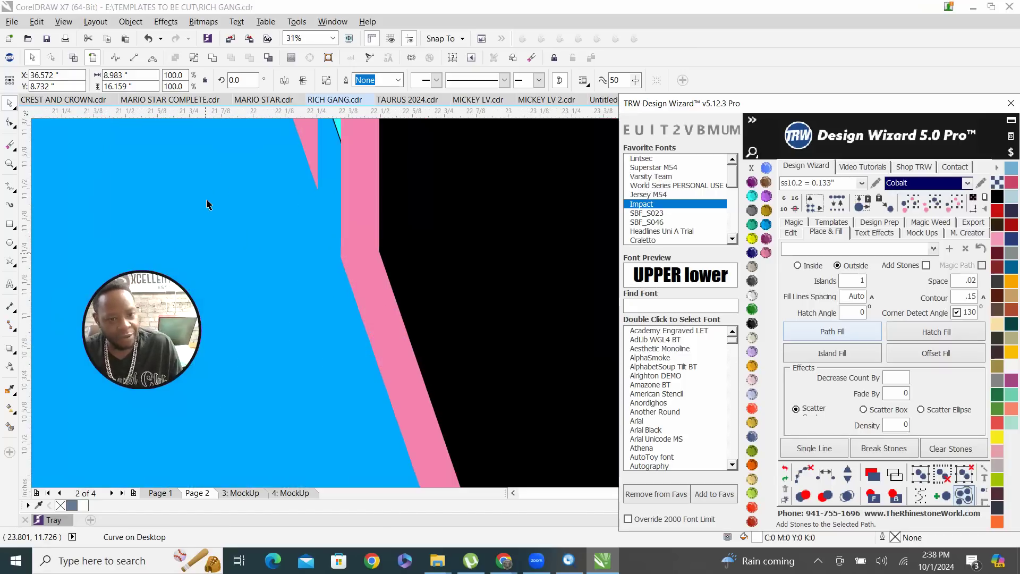
scroll(366, 275, "down", 3)
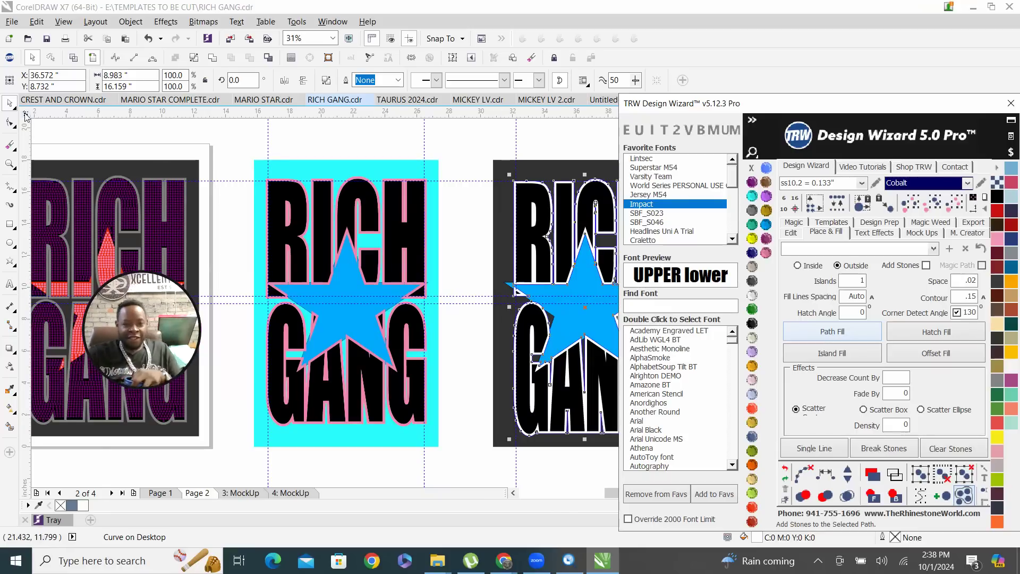
scroll(298, 272, "down", 2)
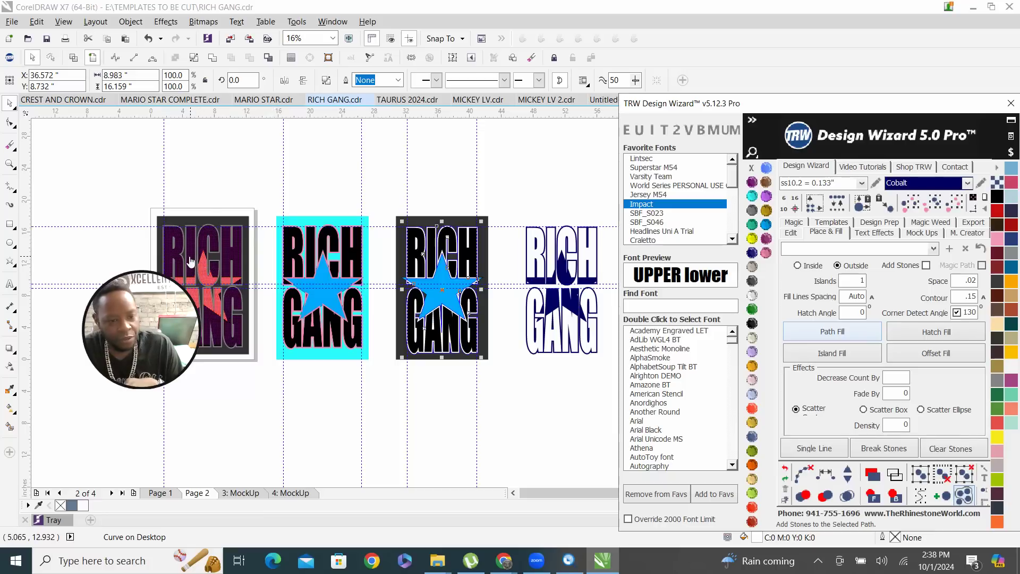
scroll(192, 261, "up", 4)
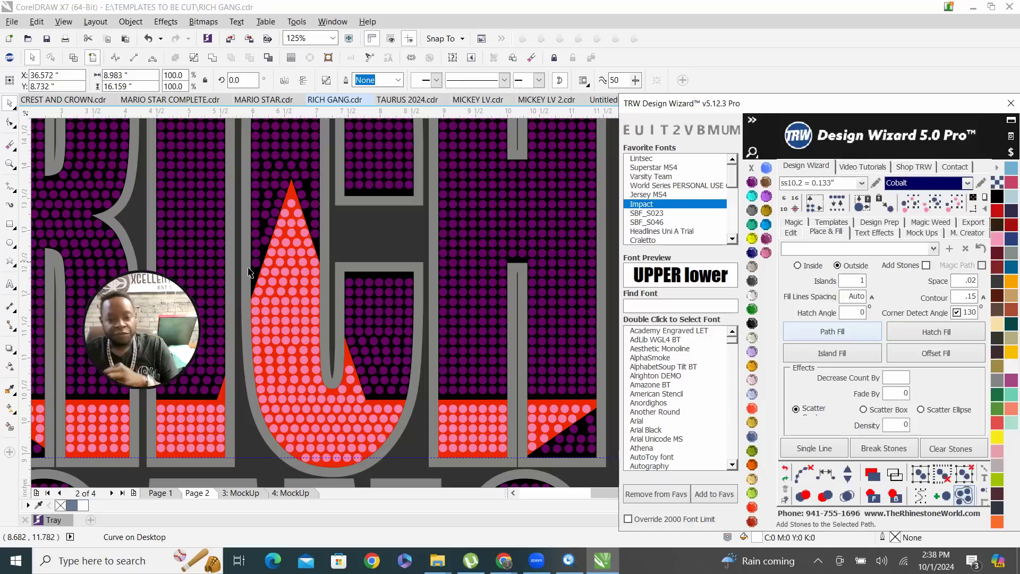
scroll(250, 272, "down", 6)
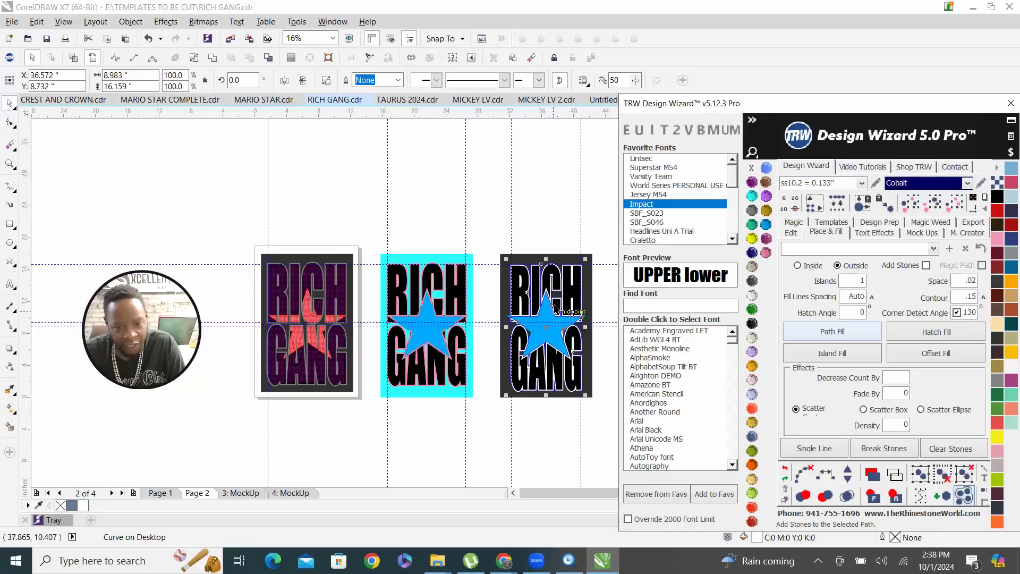
left_click(552, 202)
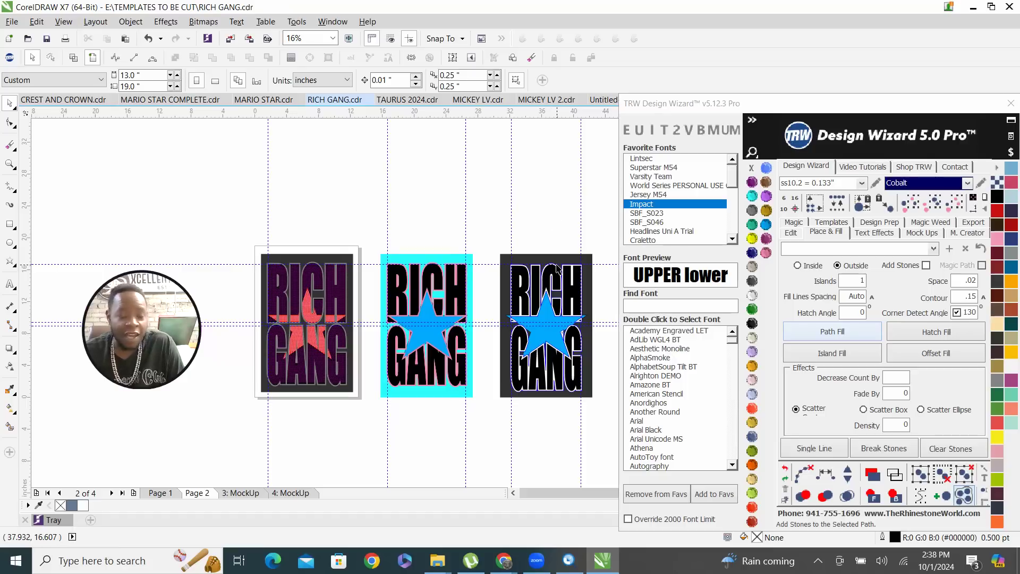